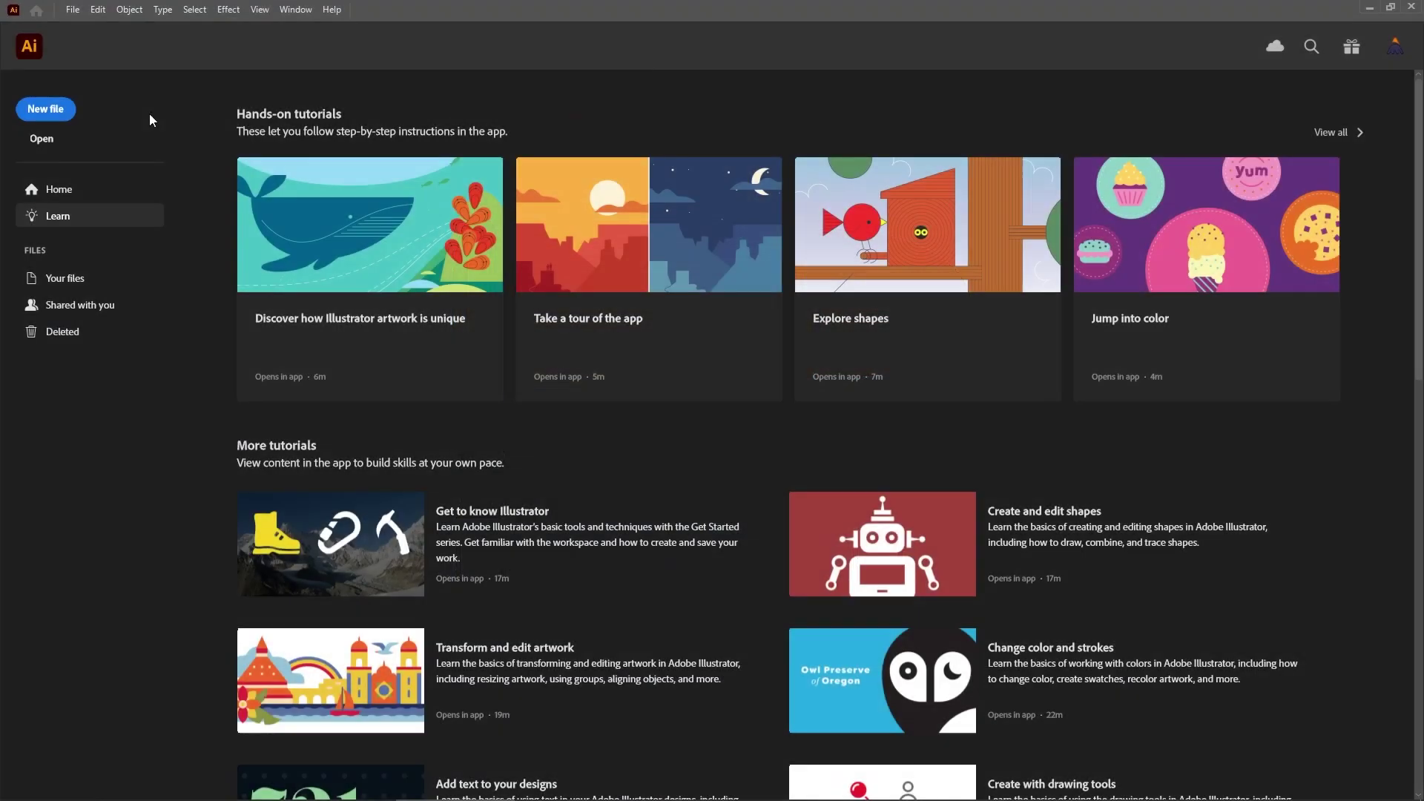
# Step: Create a new blank document in pixels, 850 × 600 px, RGB color
pyautogui.click(62, 113)
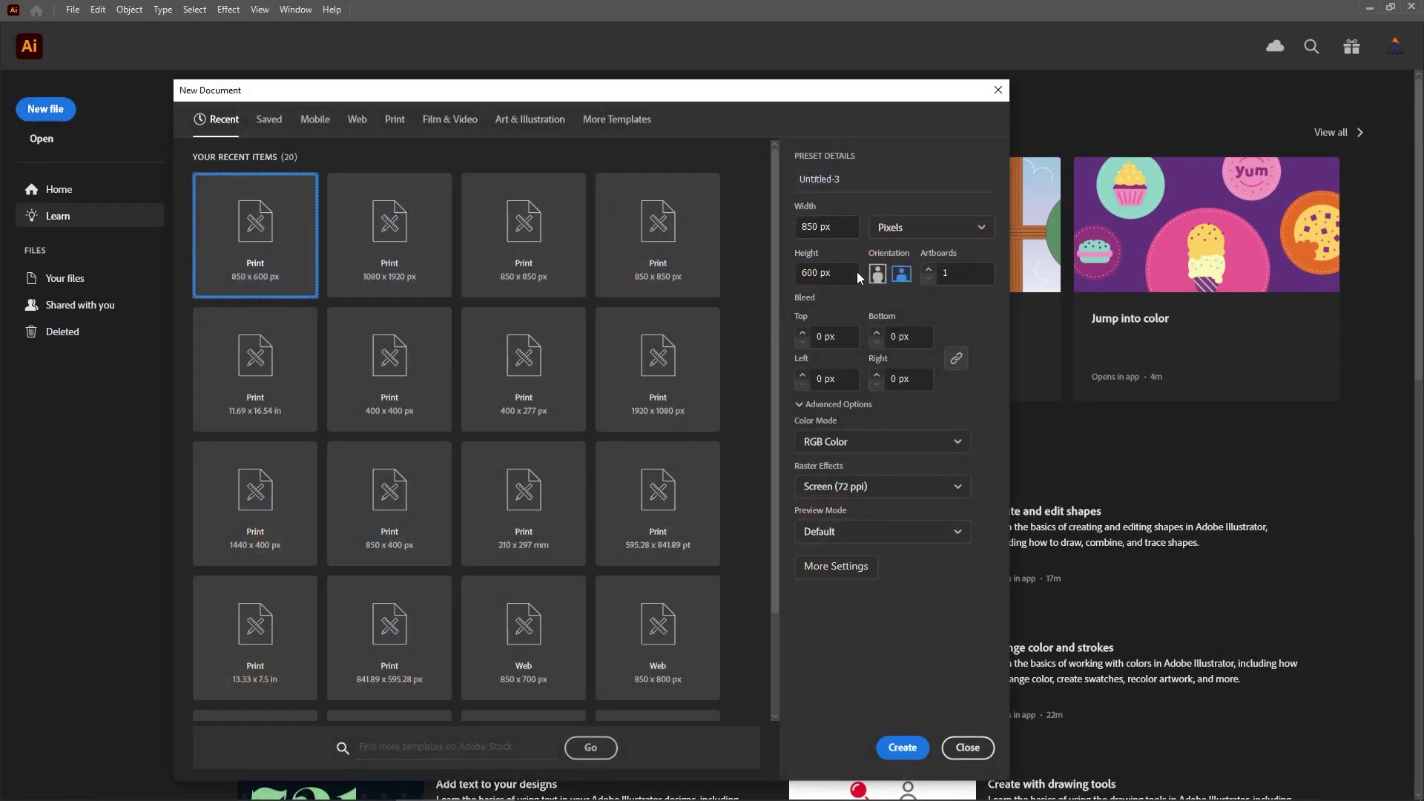
pyautogui.click(968, 233)
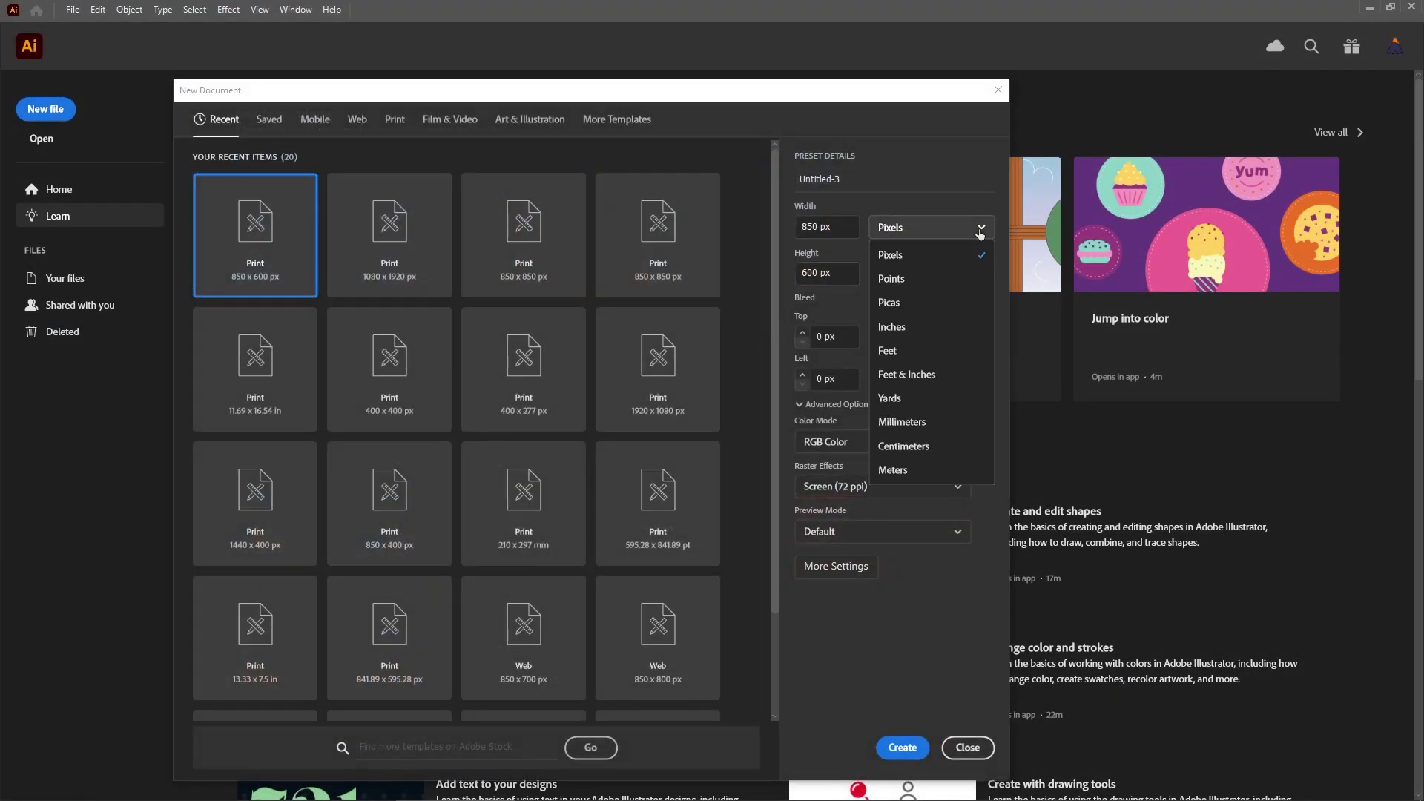
pyautogui.click(893, 257)
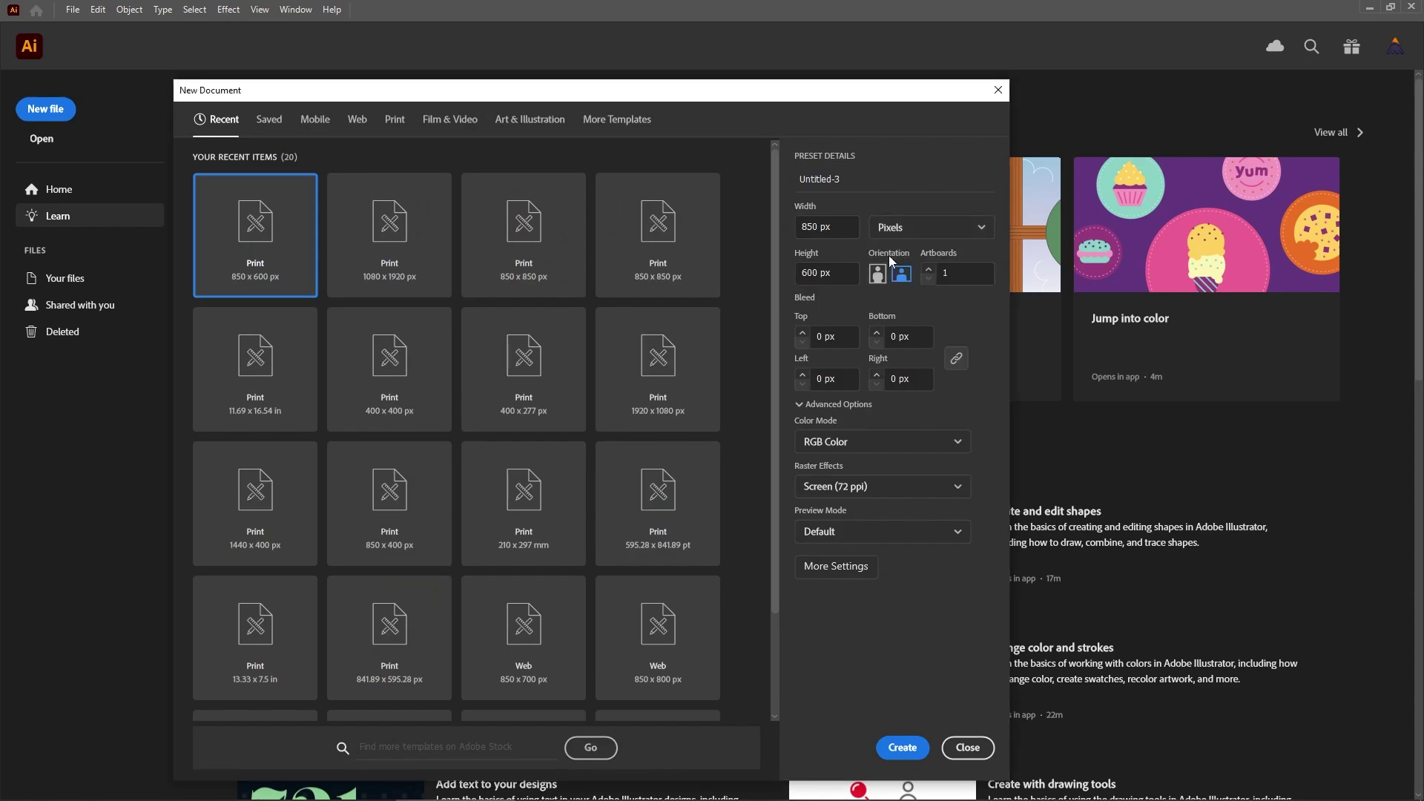
pyautogui.click(842, 227)
pyautogui.moveTo(843, 272); pyautogui.dragTo(802, 272)
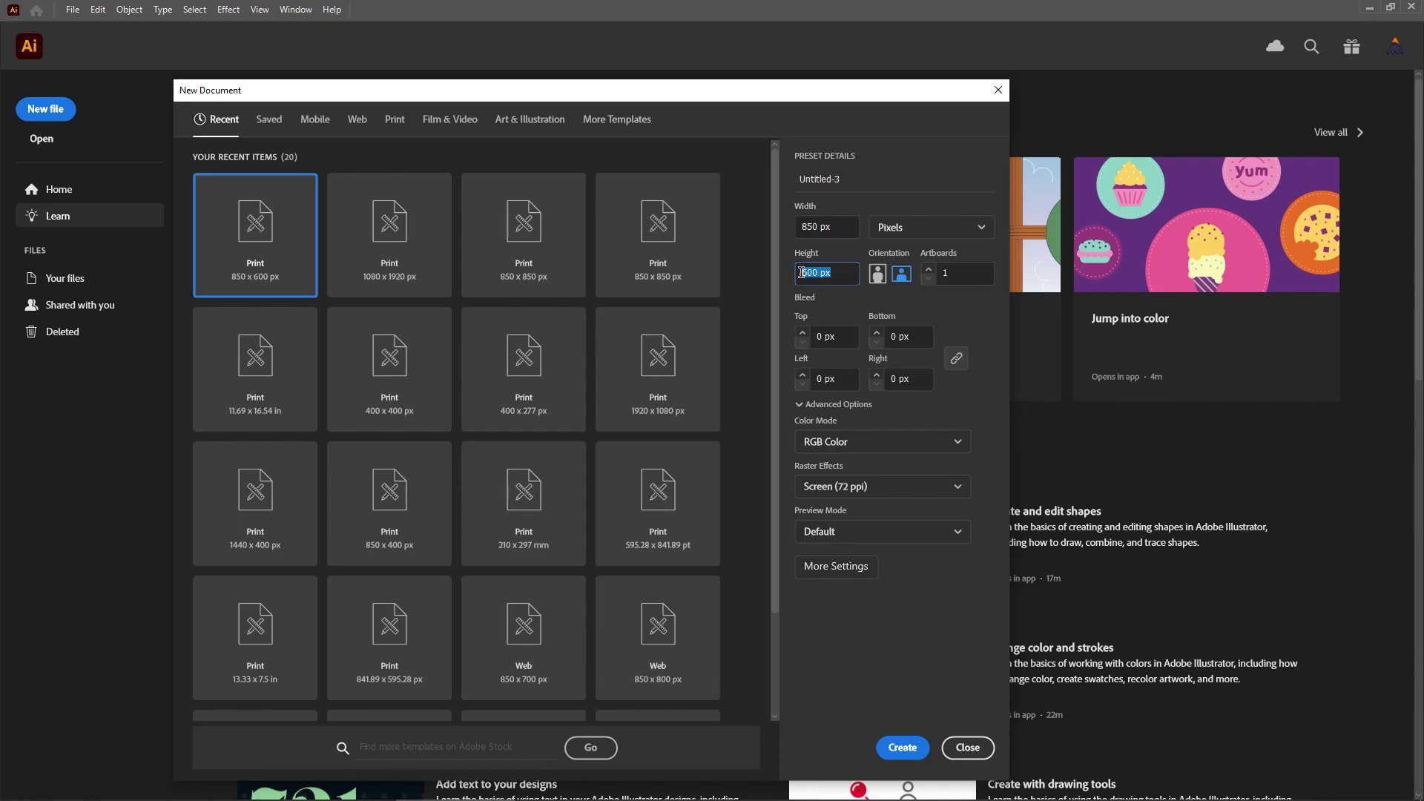
pyautogui.click(987, 439)
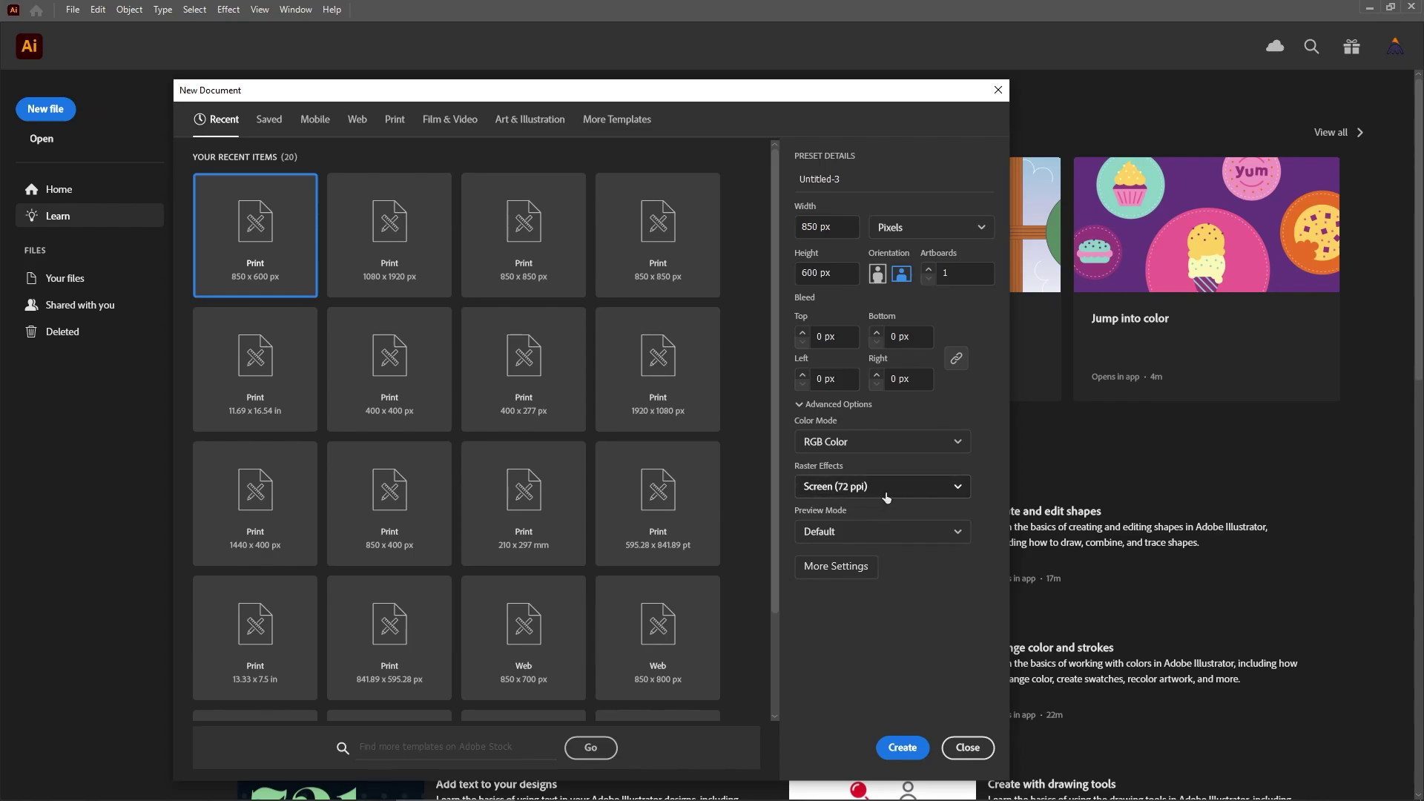
pyautogui.click(903, 747)
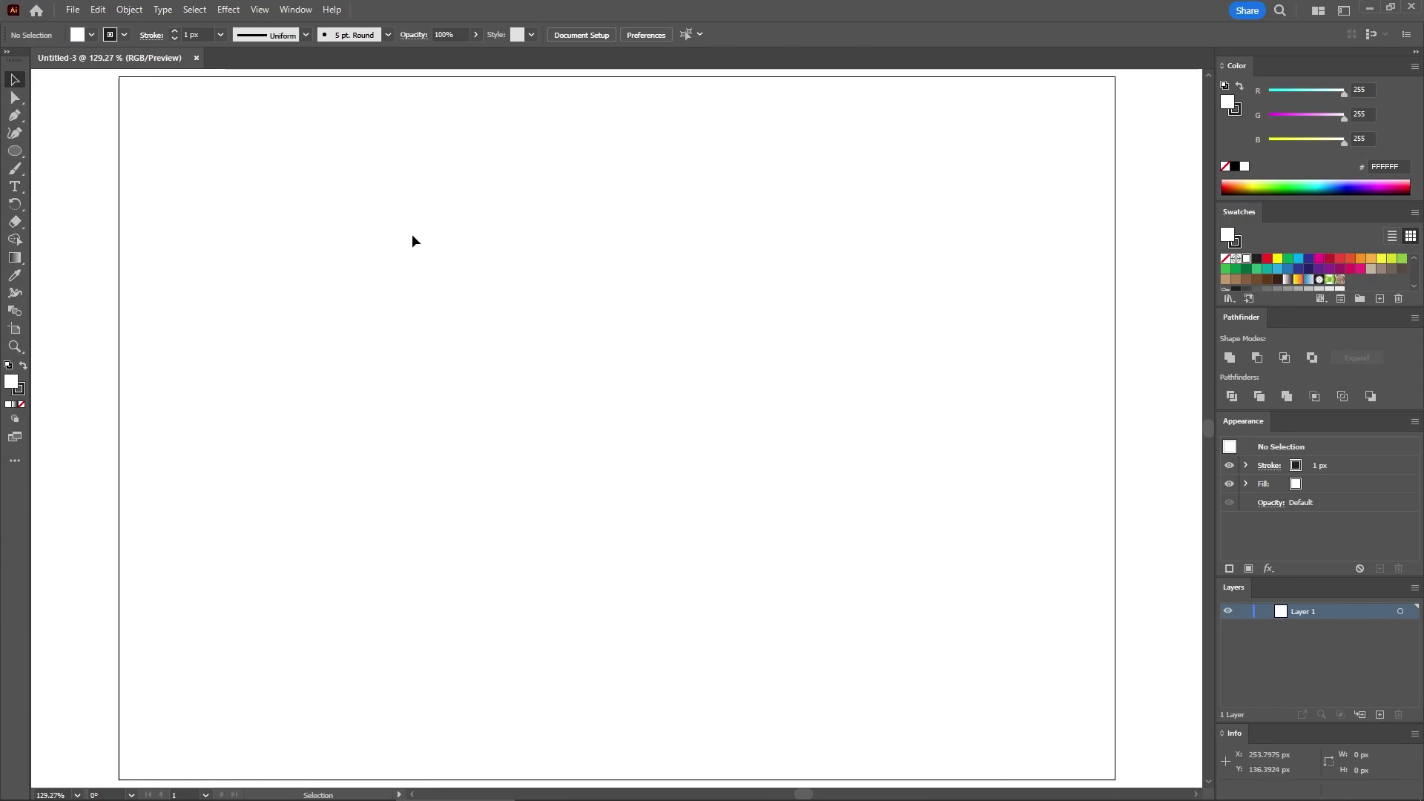
# Step: Turn on Show Grid and Snap to Grid from the View menu
pyautogui.click(297, 11)
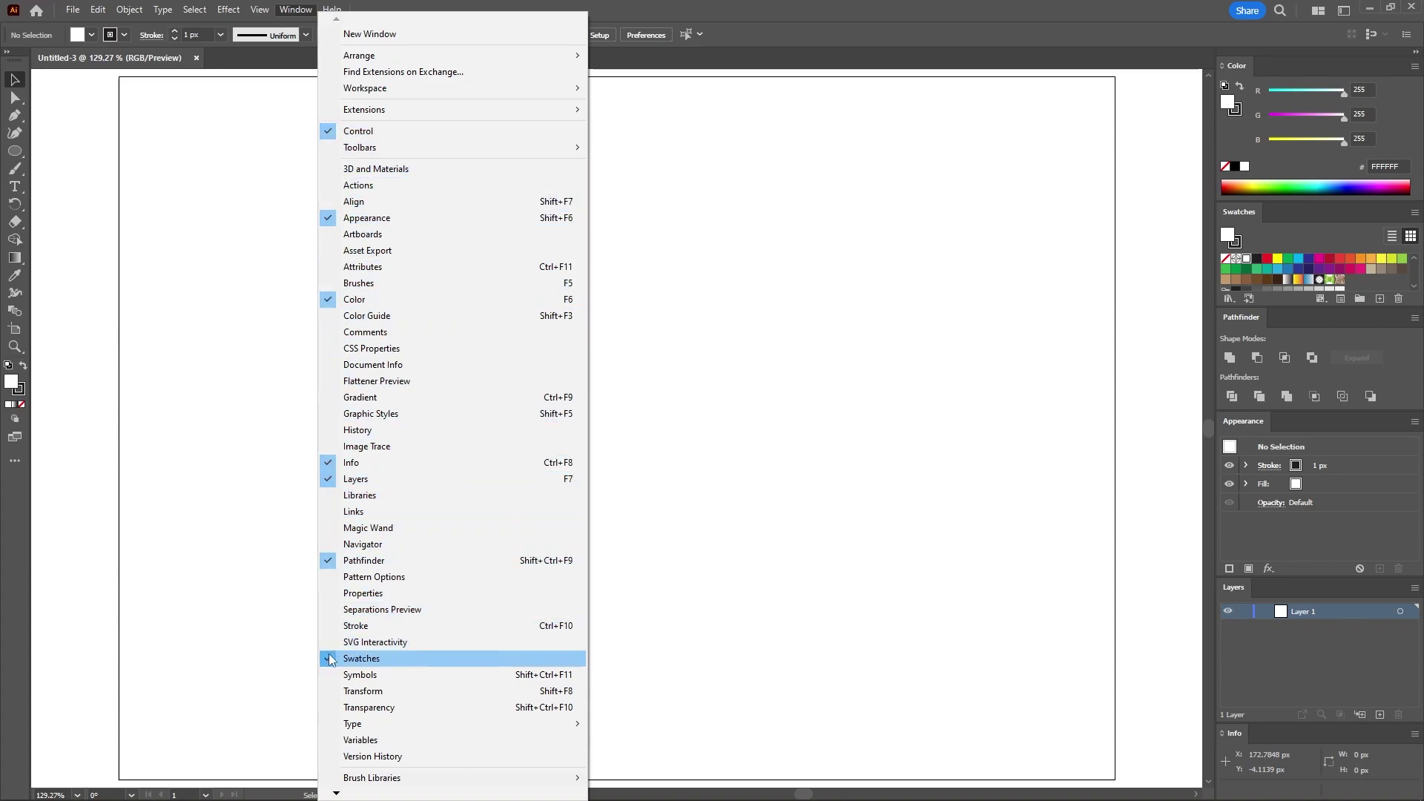
pyautogui.click(285, 353)
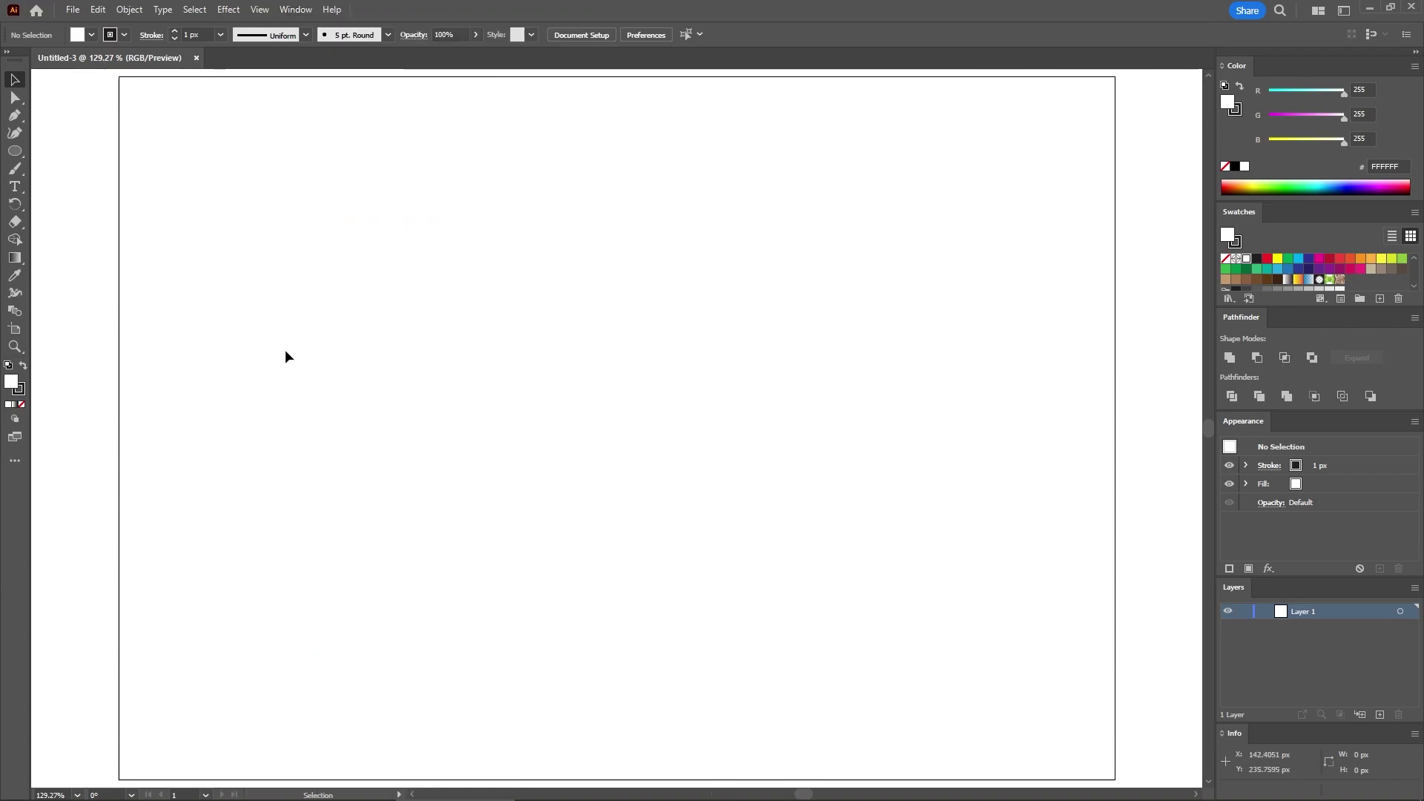
pyautogui.click(261, 10)
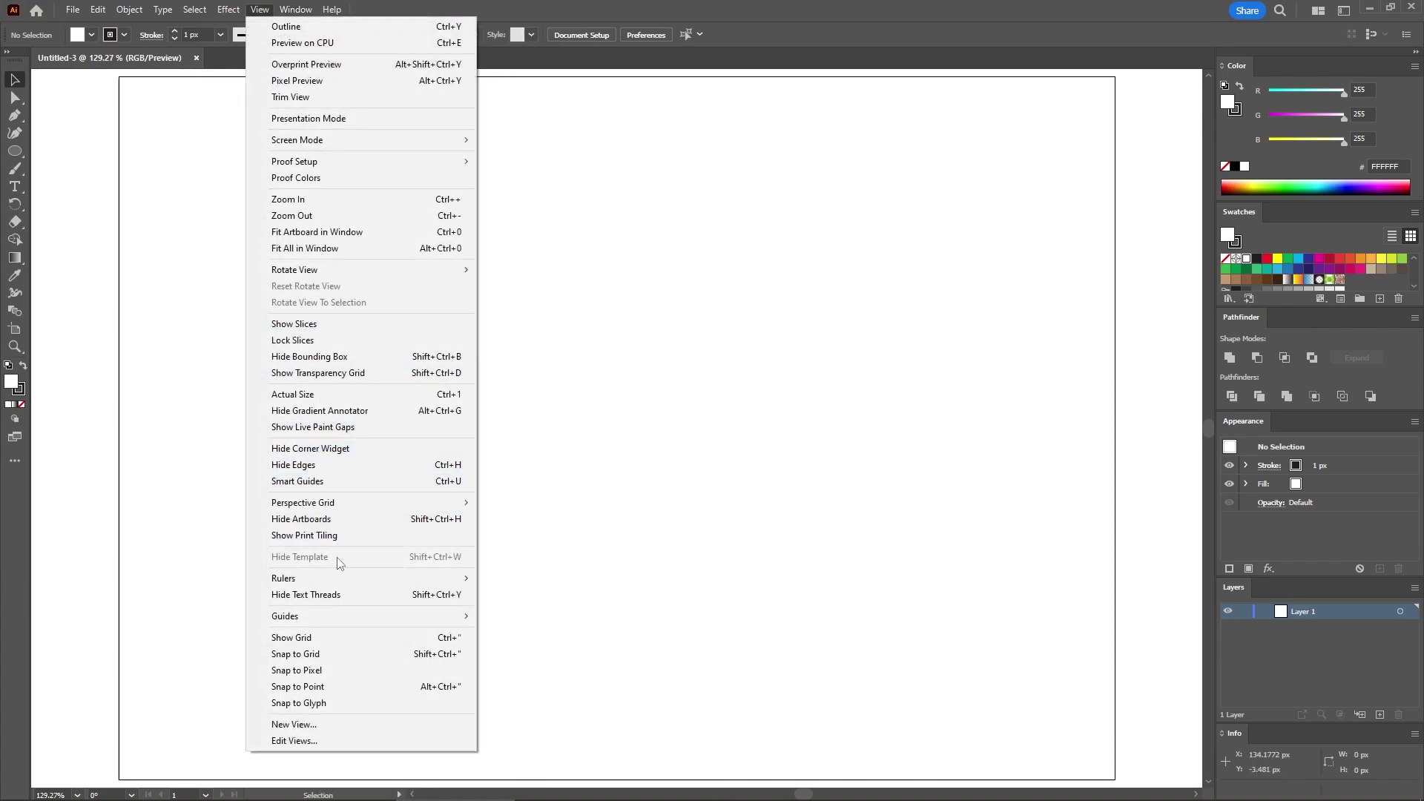
pyautogui.click(320, 641)
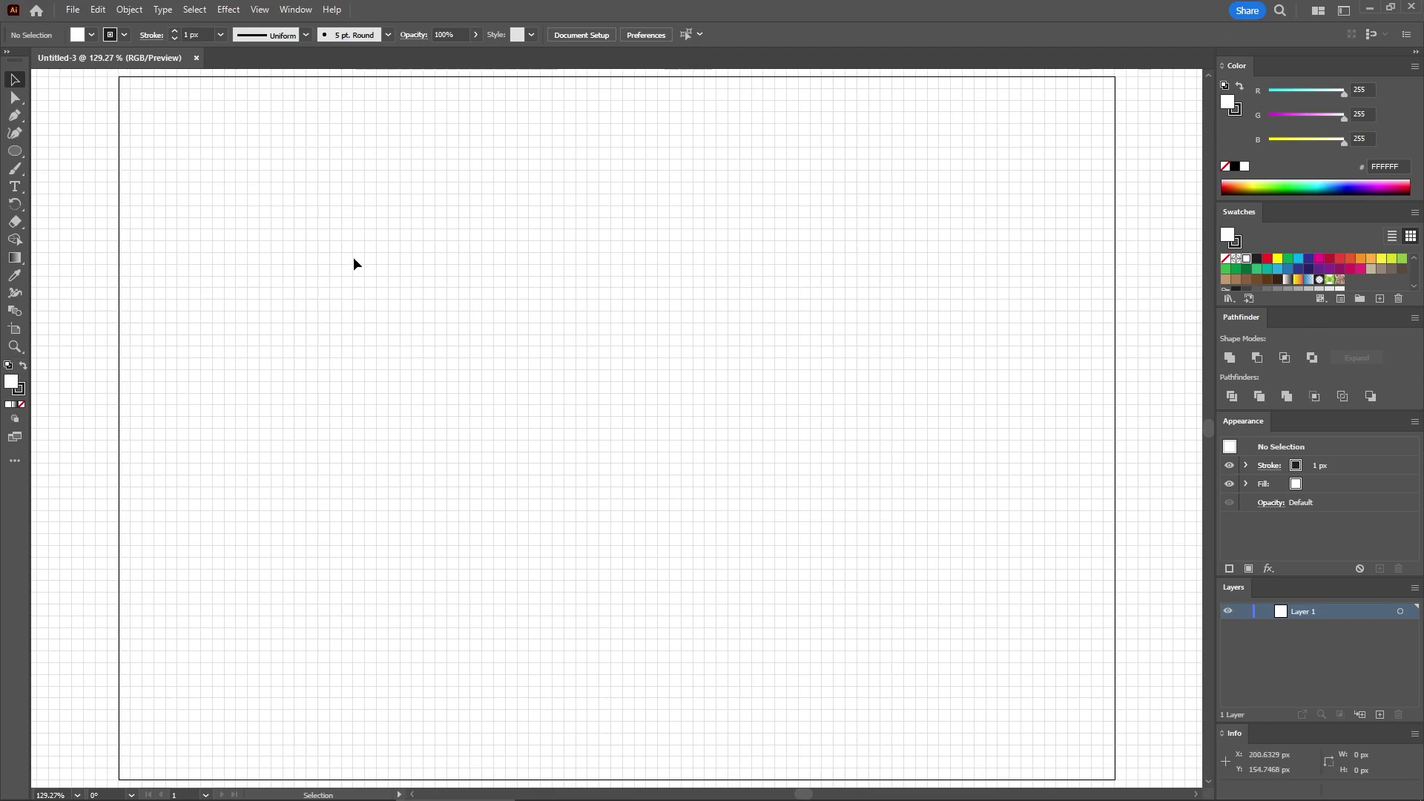
pyautogui.click(260, 11)
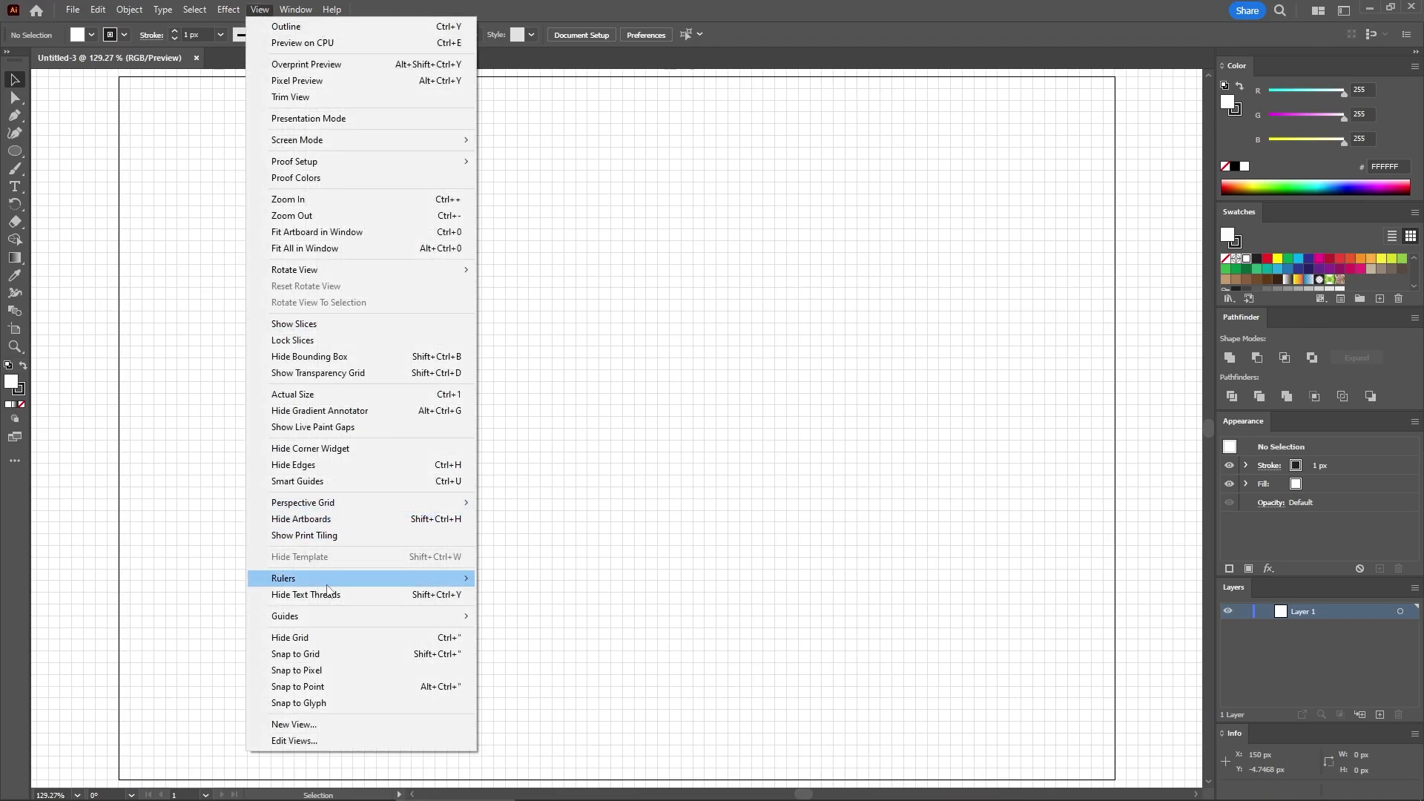
pyautogui.click(336, 652)
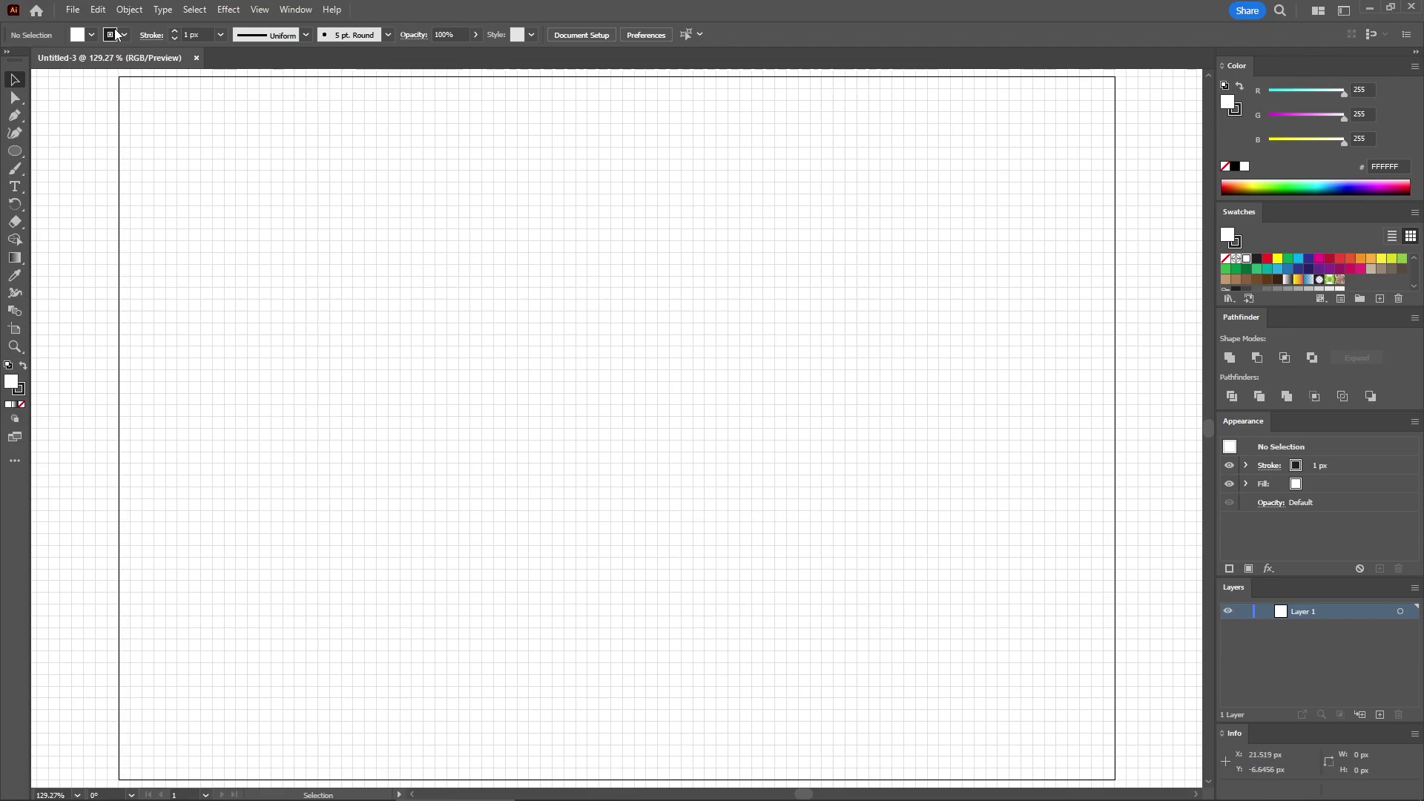
# Step: Set Guides & Grid preferences to gridlines every 5 px with 1 subdivision
pyautogui.click(98, 10)
pyautogui.moveTo(178, 482)
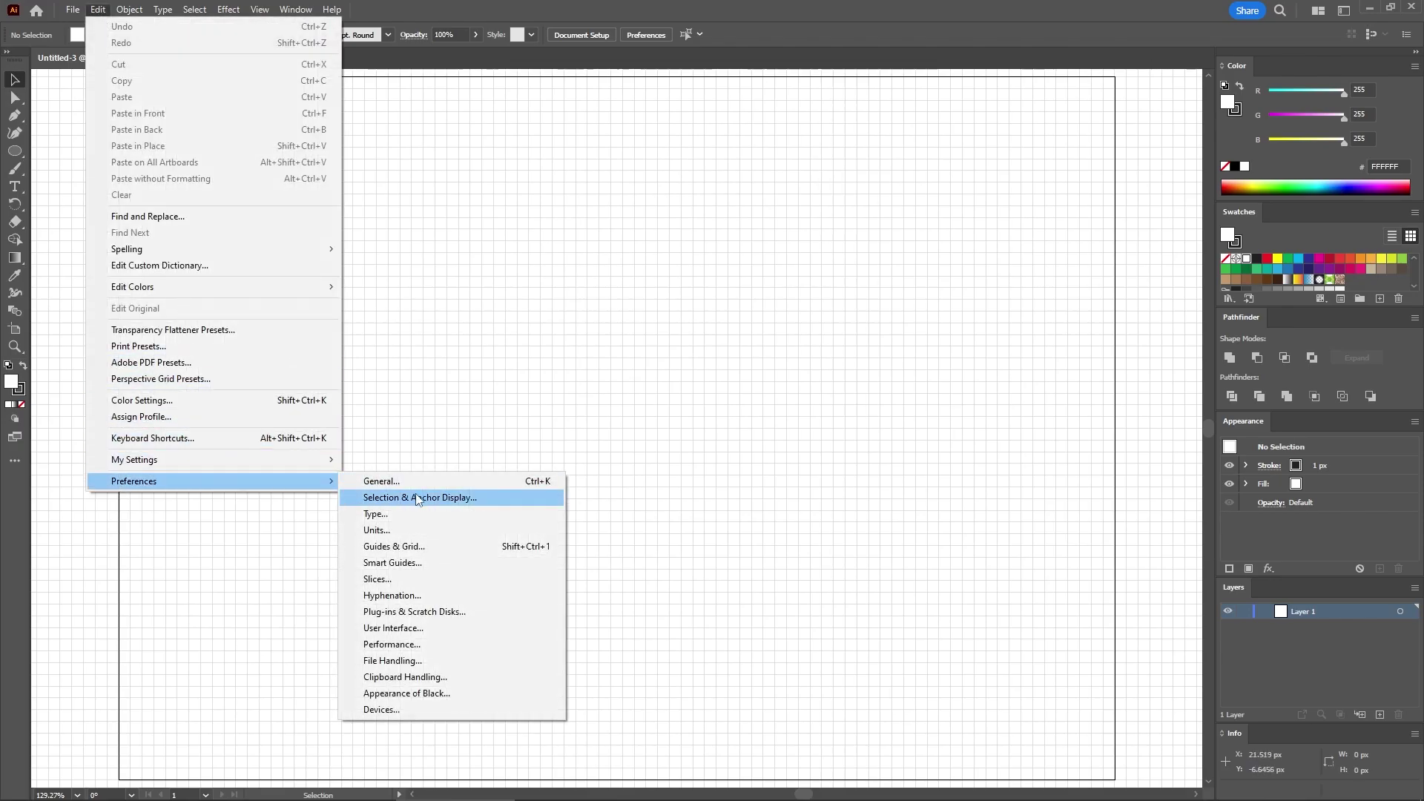
pyautogui.click(411, 552)
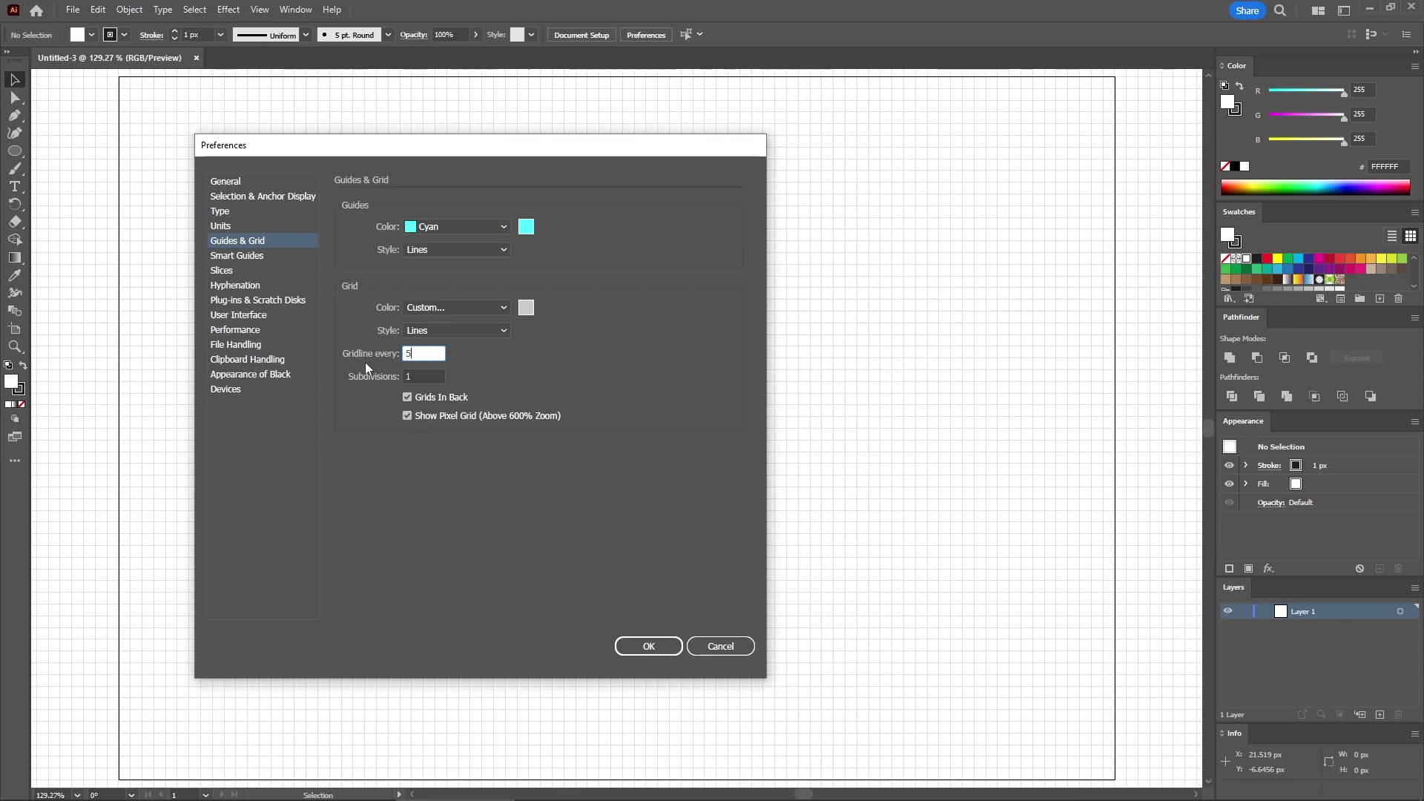
pyautogui.click(648, 646)
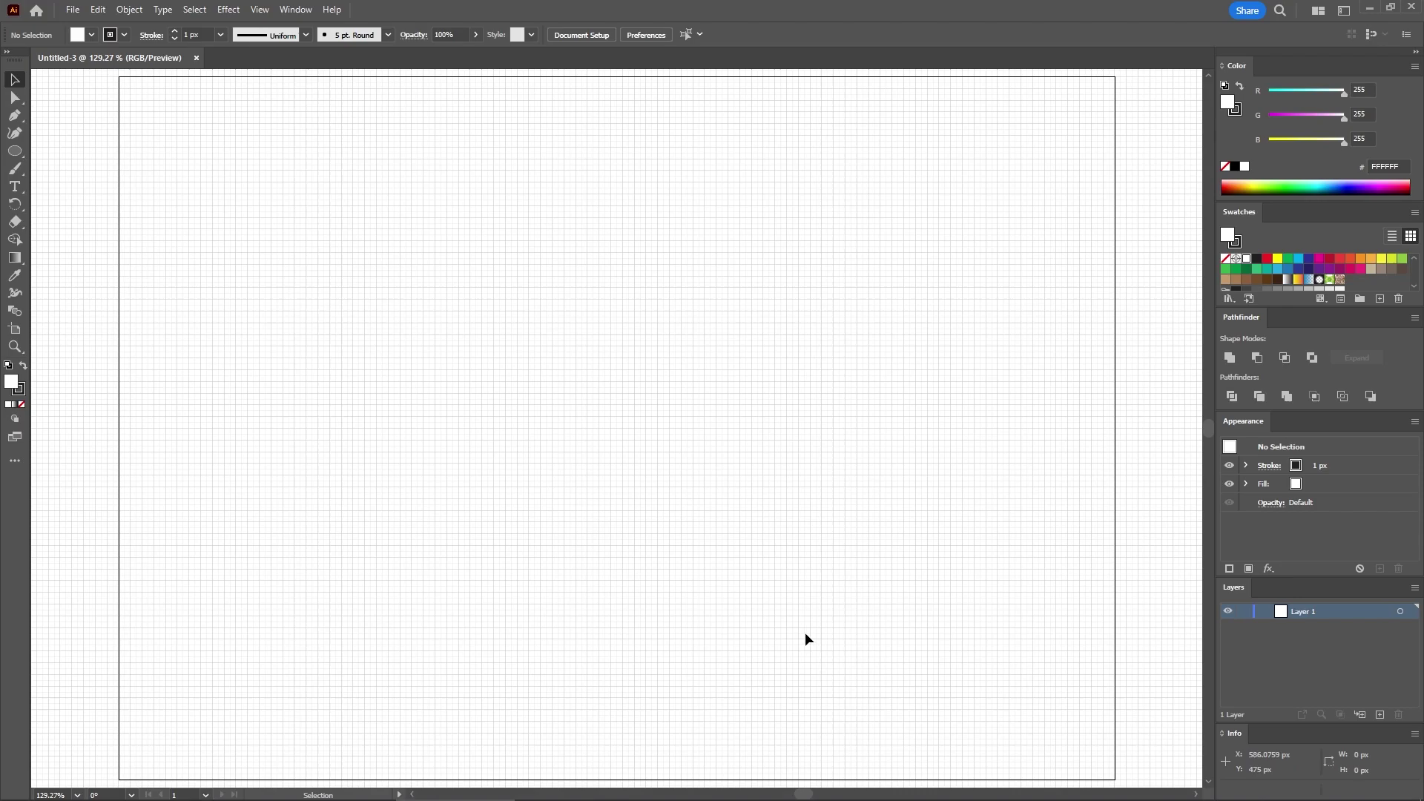
pyautogui.press('a')
pyautogui.hotkey('ctrl', '=')
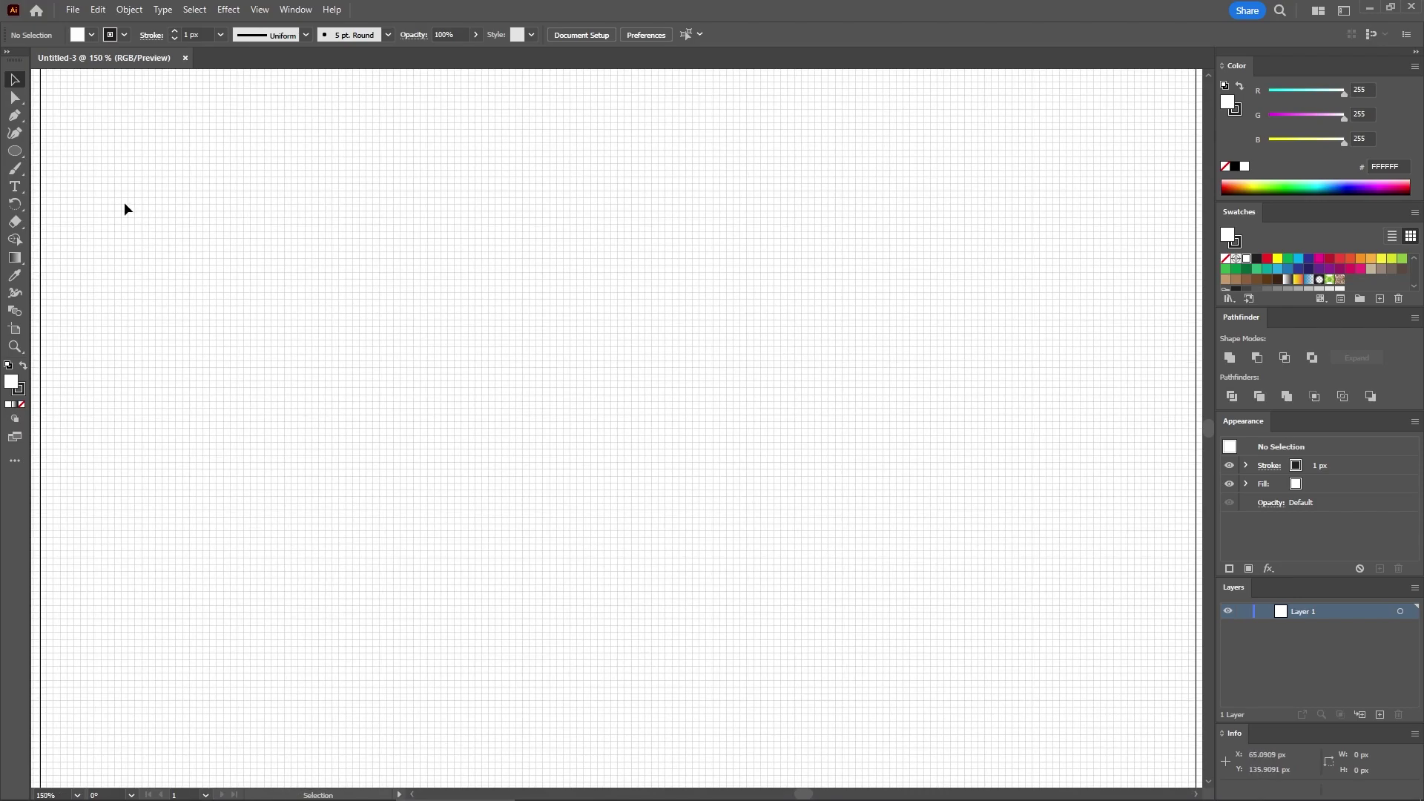
# Step: Create a 95 × 20 px ellipse with black fill and no stroke
pyautogui.moveTo(20, 149); pyautogui.dragTo(55, 163)
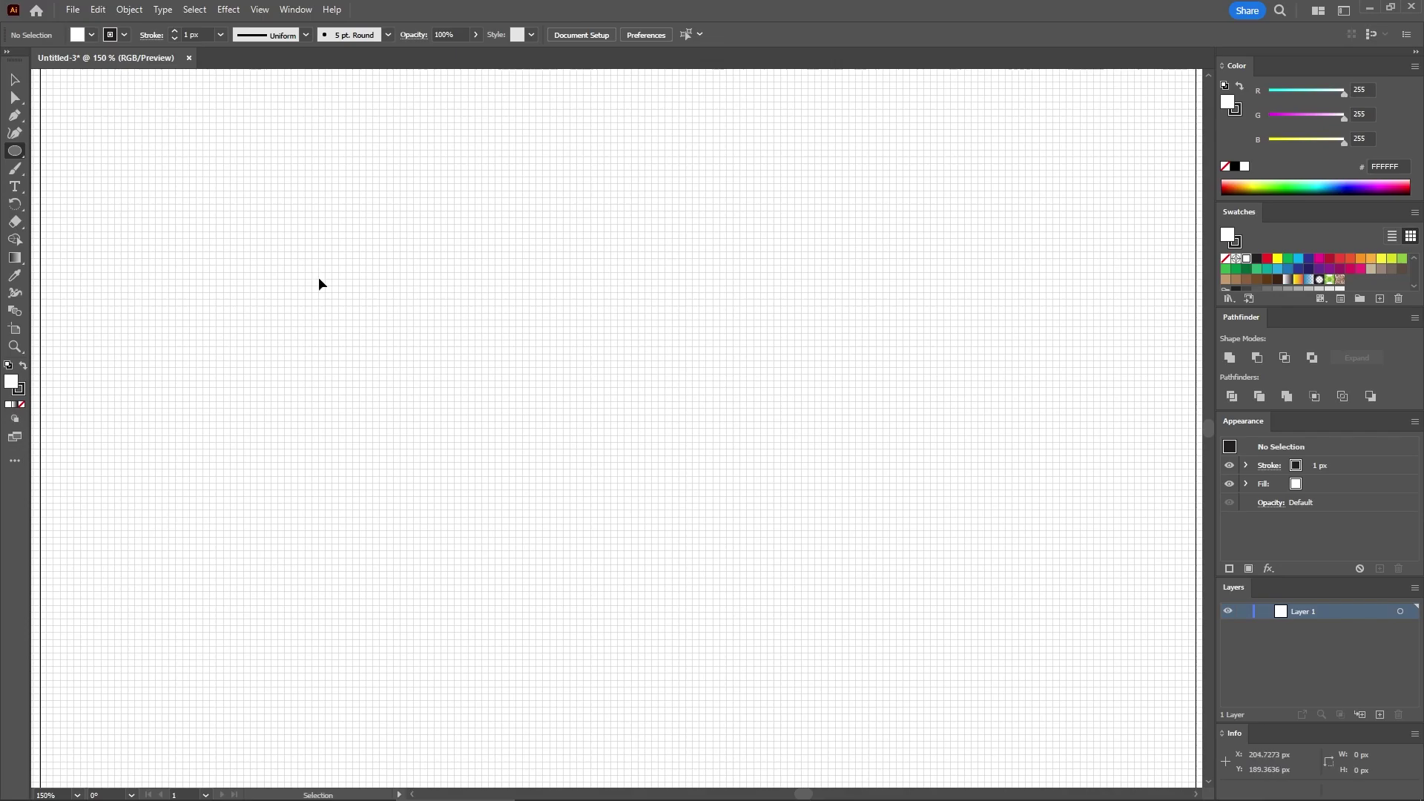
pyautogui.hotkey('ctrl', '=')
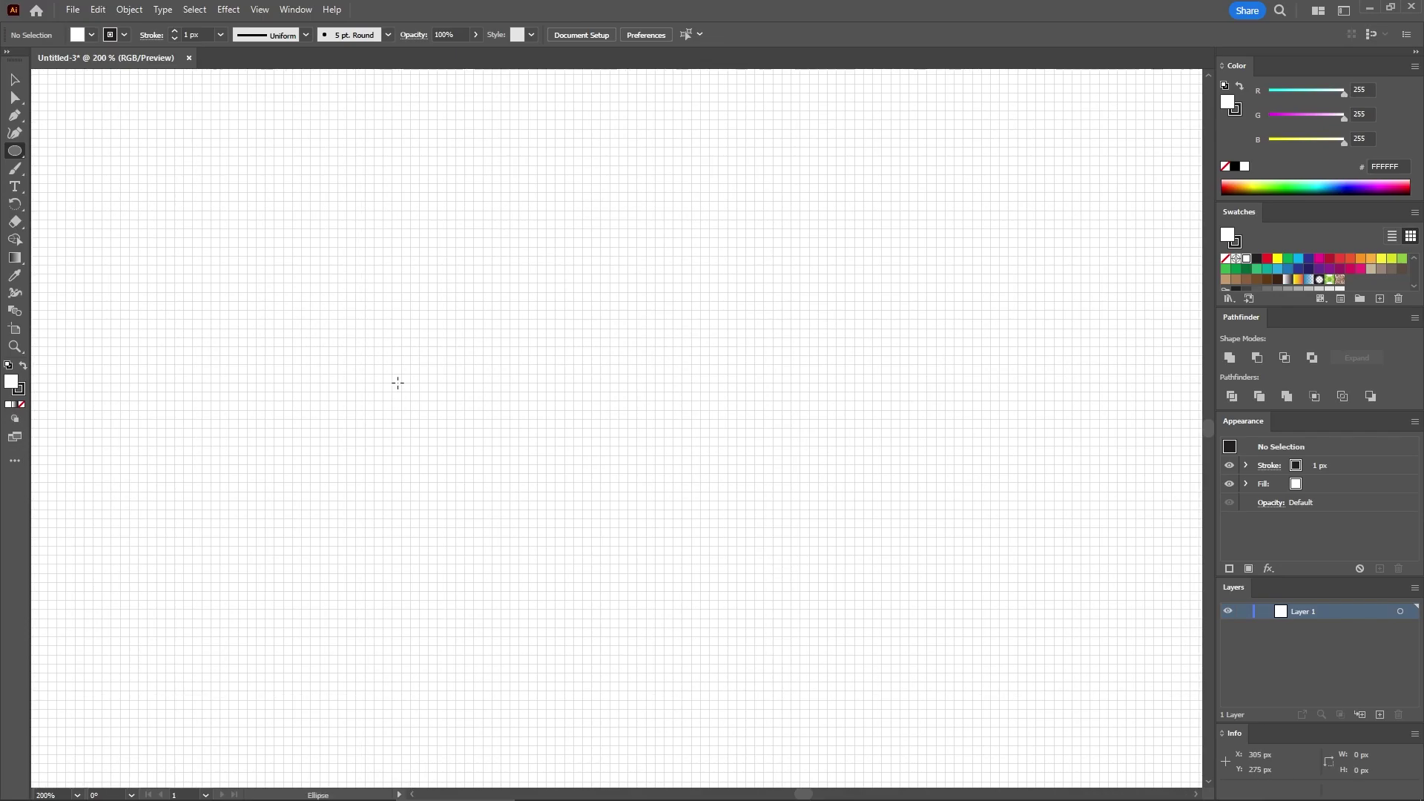
pyautogui.click(253, 249)
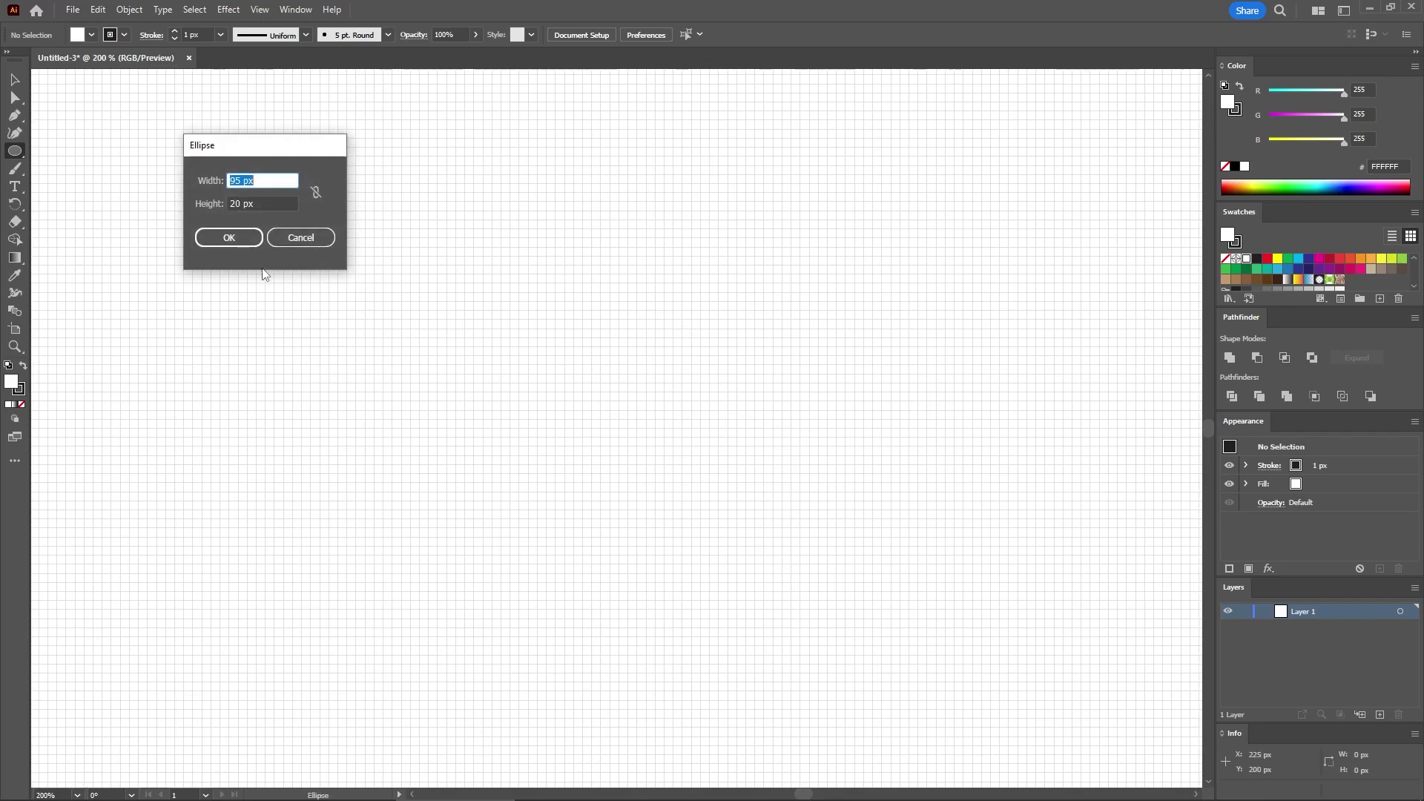
pyautogui.moveTo(267, 181); pyautogui.dragTo(220, 206)
pyautogui.click(229, 238)
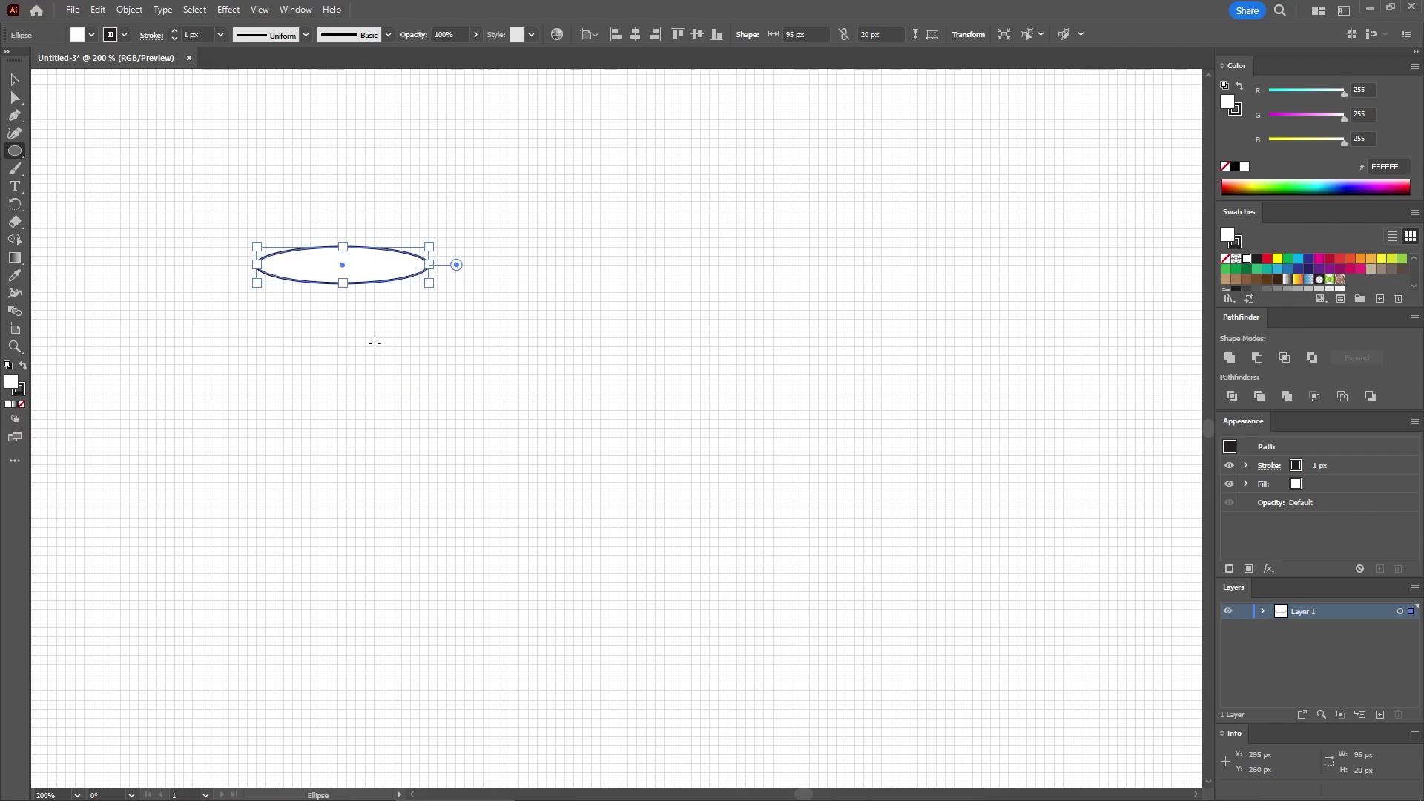
pyautogui.hotkey('shift', 'x')
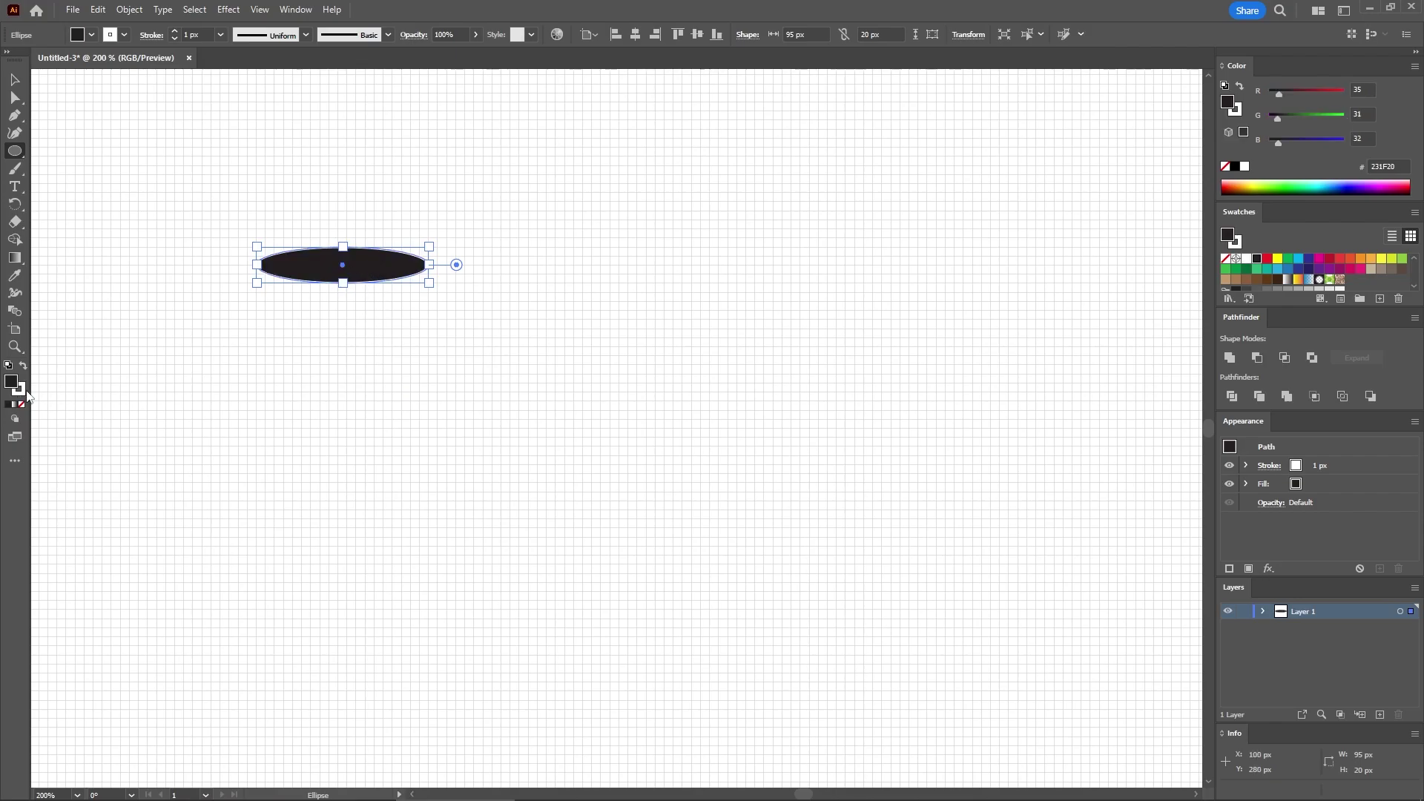
pyautogui.click(23, 394)
pyautogui.click(22, 405)
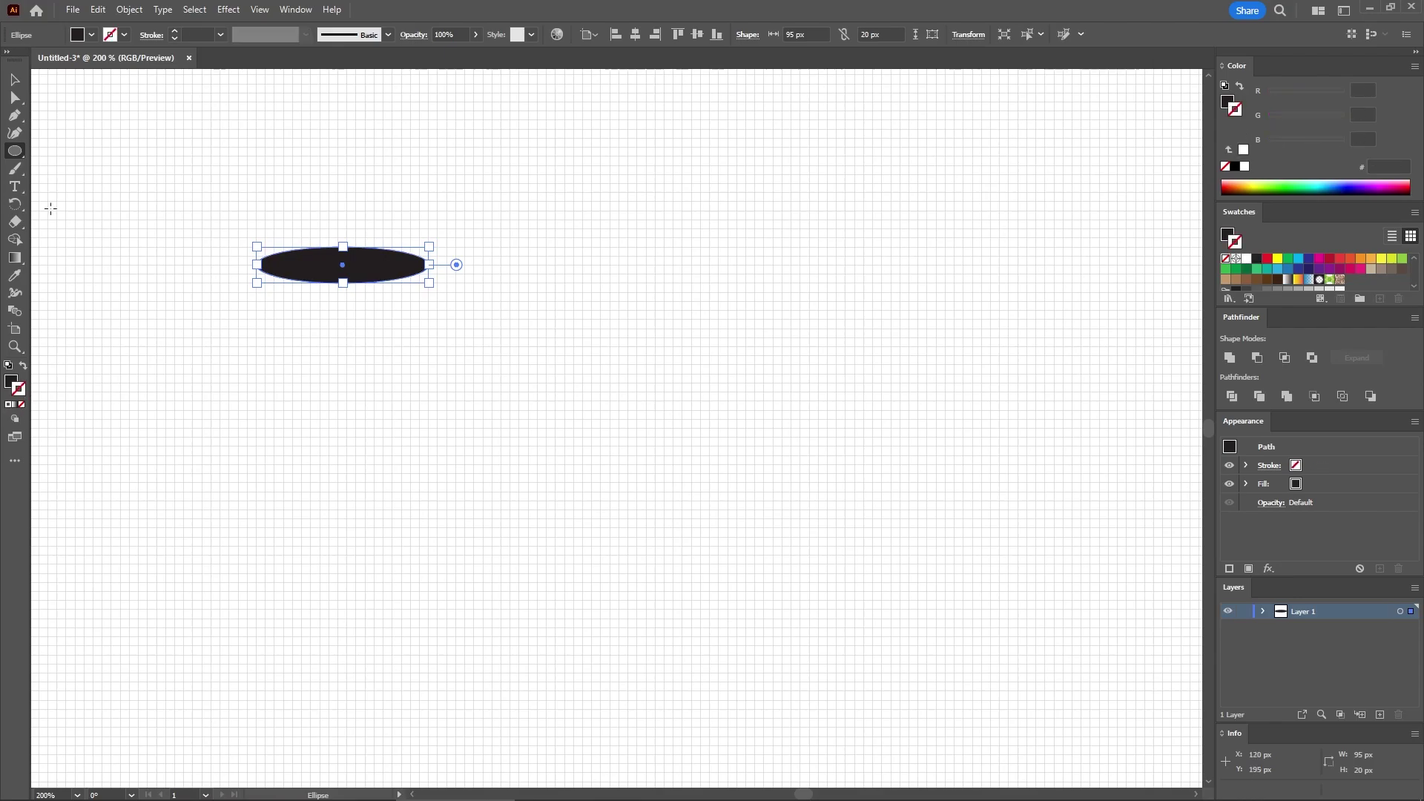
# Step: Move the ellipse to the artboard's lower centre and duplicate it 10 px higher
pyautogui.click(14, 79)
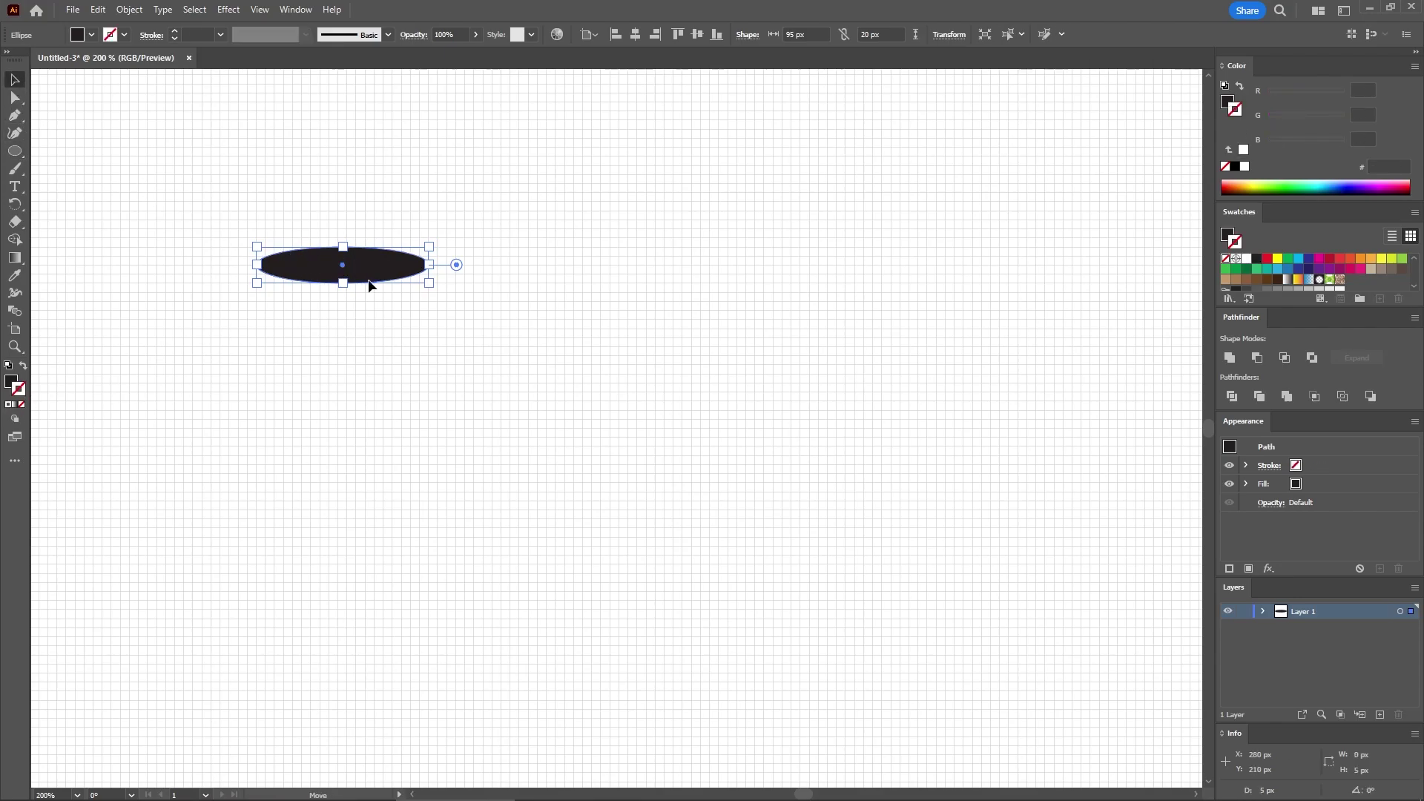
pyautogui.moveTo(355, 264); pyautogui.dragTo(611, 683)
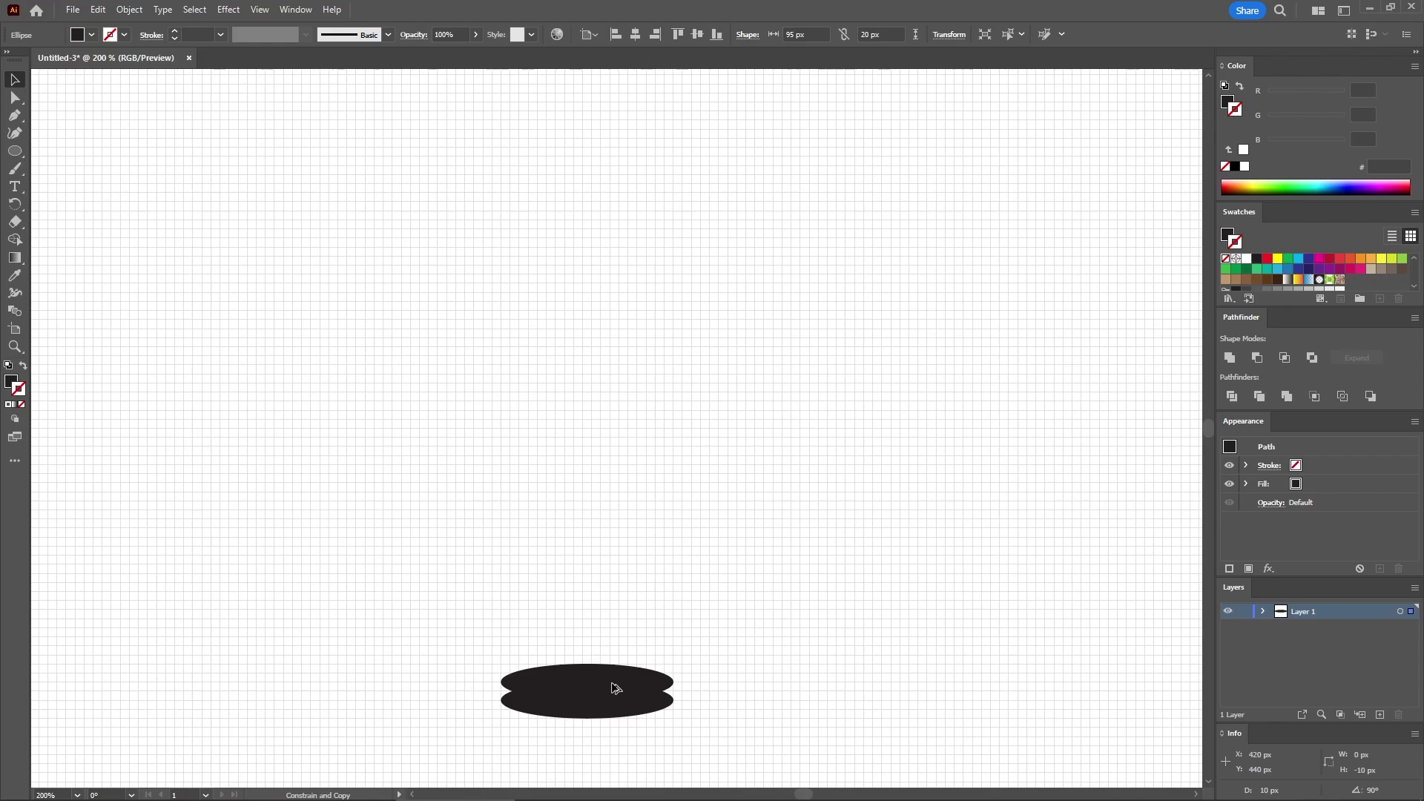
pyautogui.moveTo(613, 688); pyautogui.dragTo(612, 688)
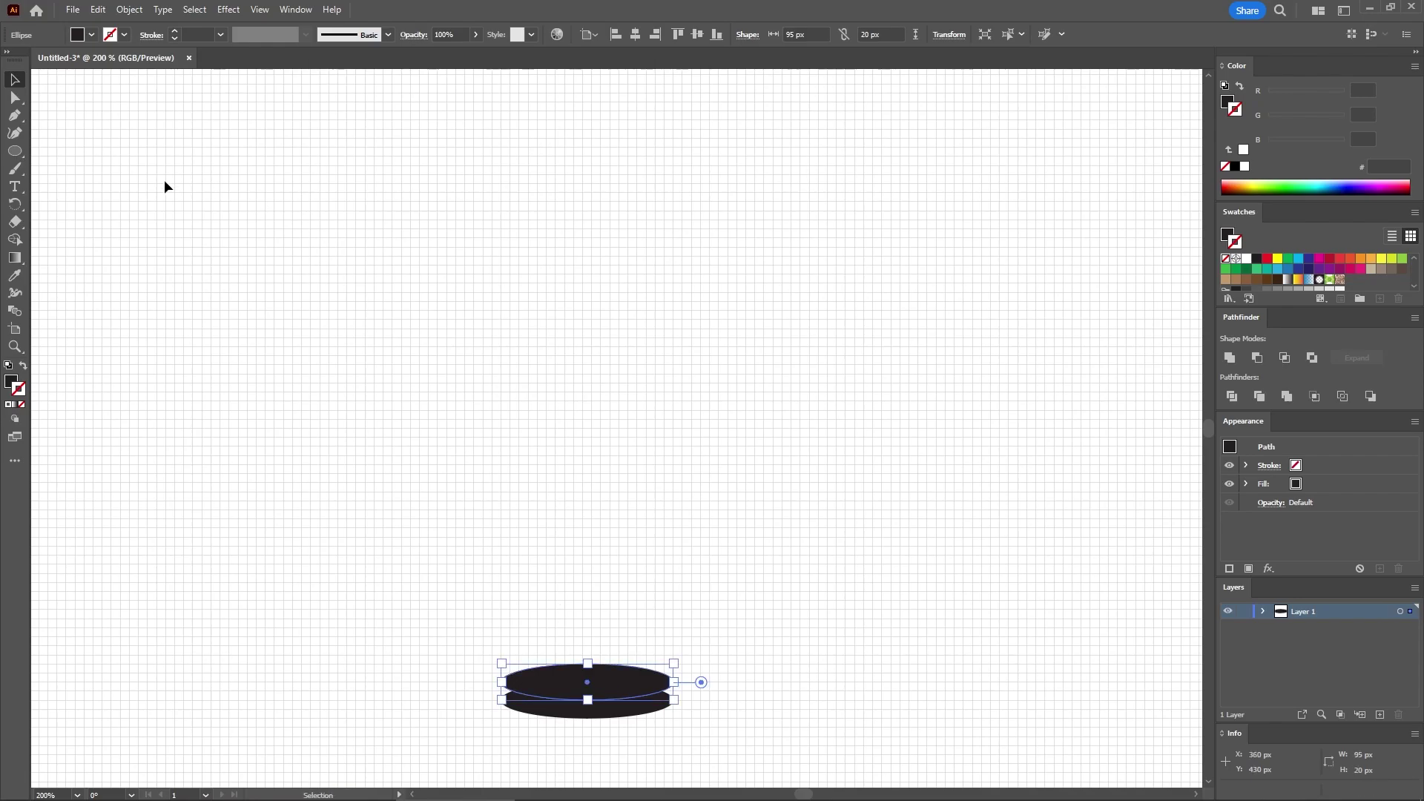
pyautogui.moveTo(24, 154); pyautogui.dragTo(51, 151)
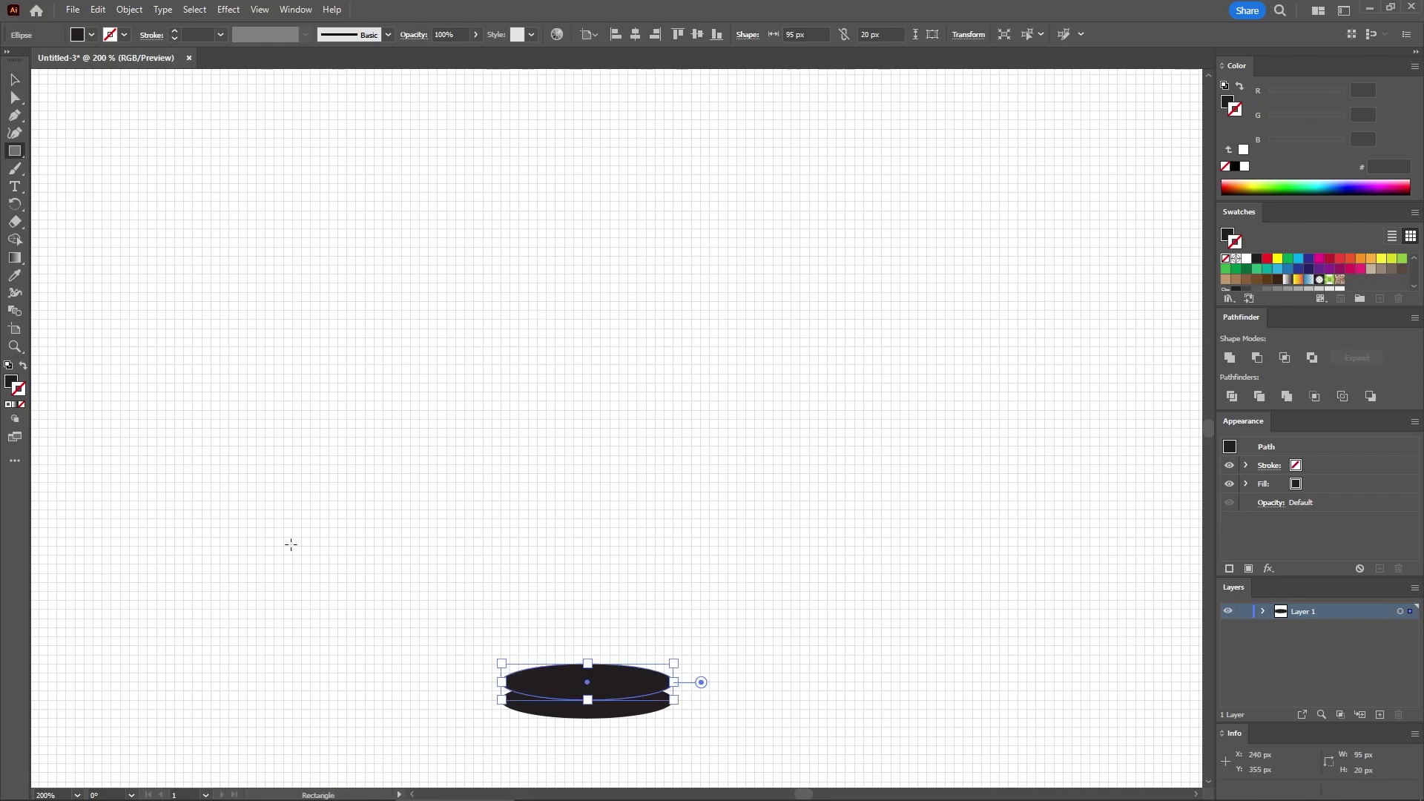
# Step: Create a 95 × 10 px rectangle
pyautogui.click(319, 603)
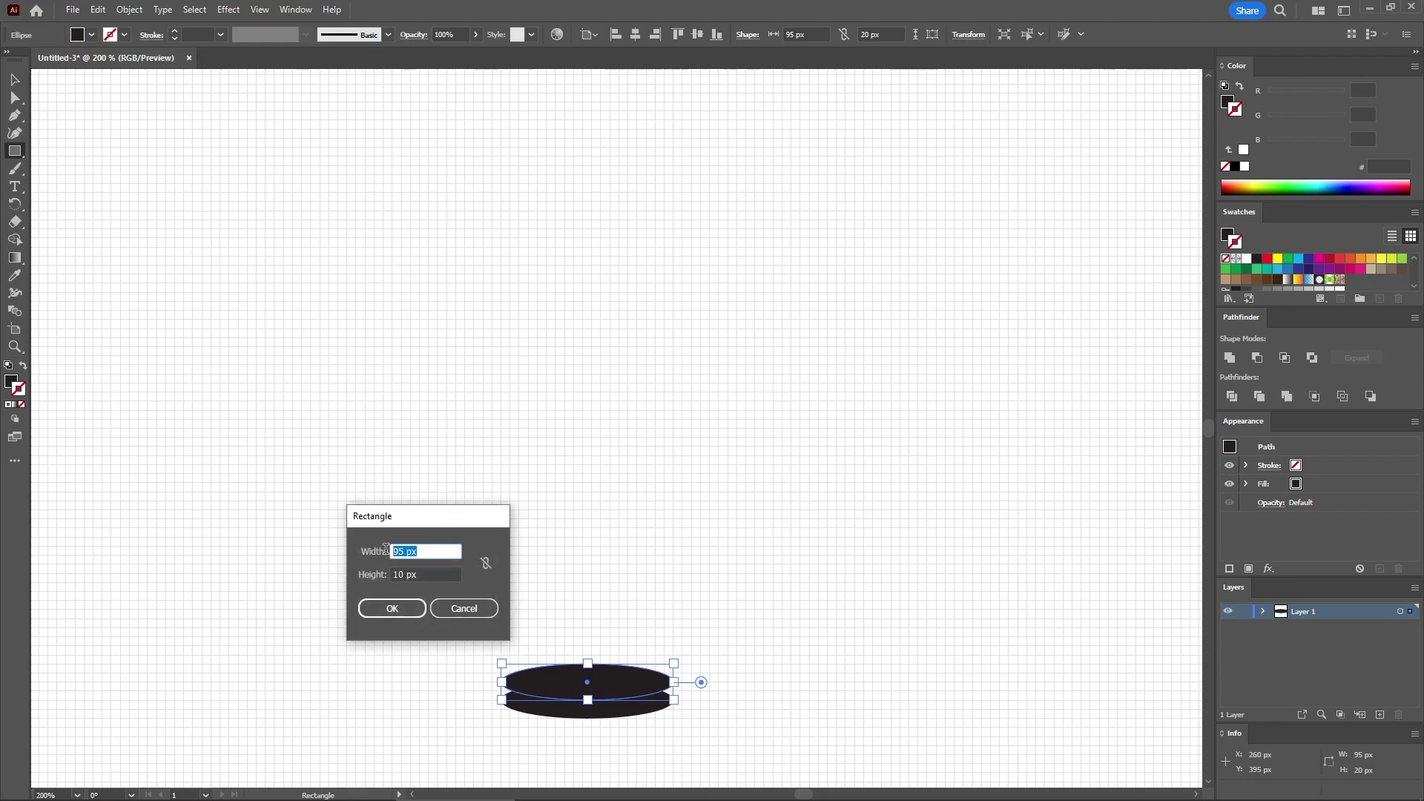
pyautogui.press('Tab')
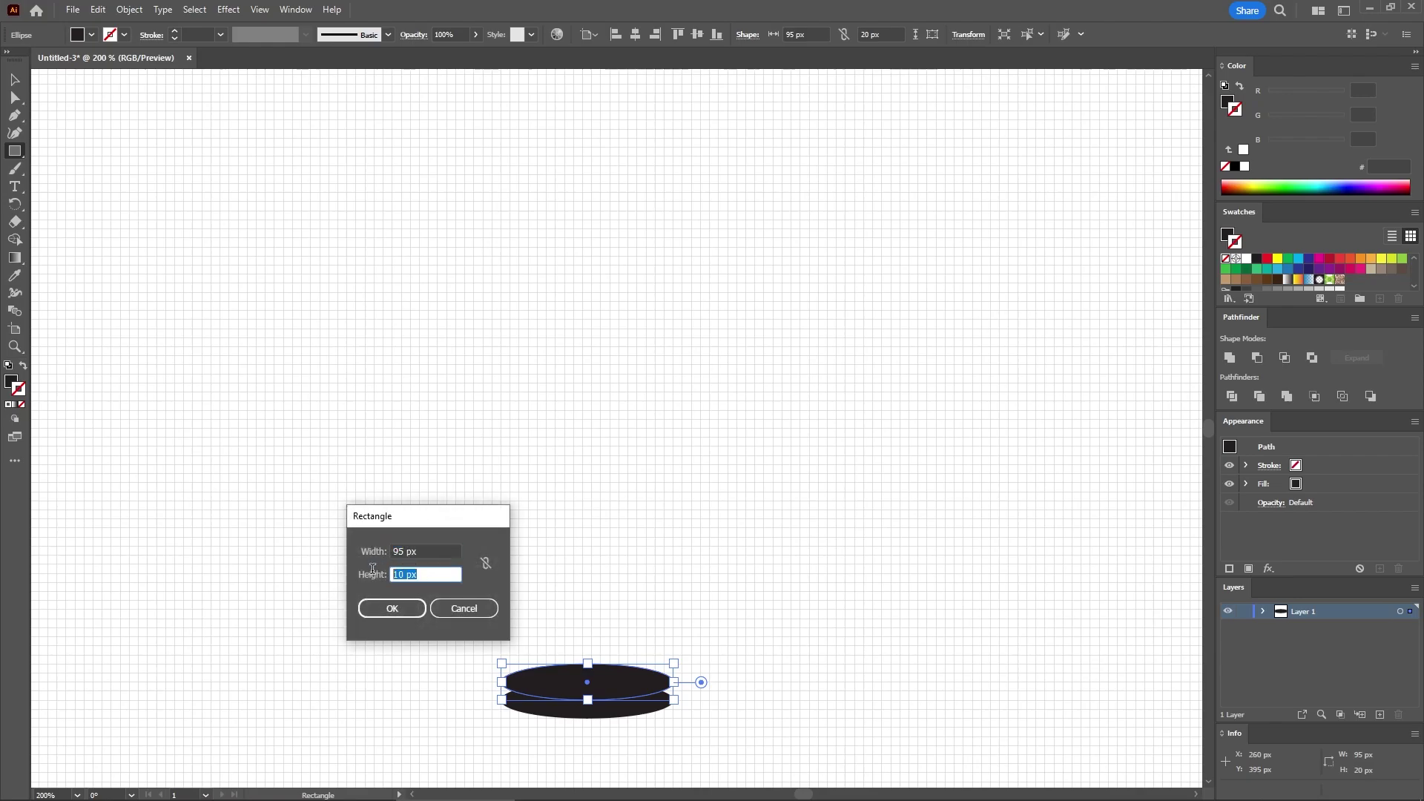
pyautogui.click(392, 609)
# Step: Place the bar between the two ellipses and unite all three into one 95 × 30 px shape
pyautogui.click(15, 79)
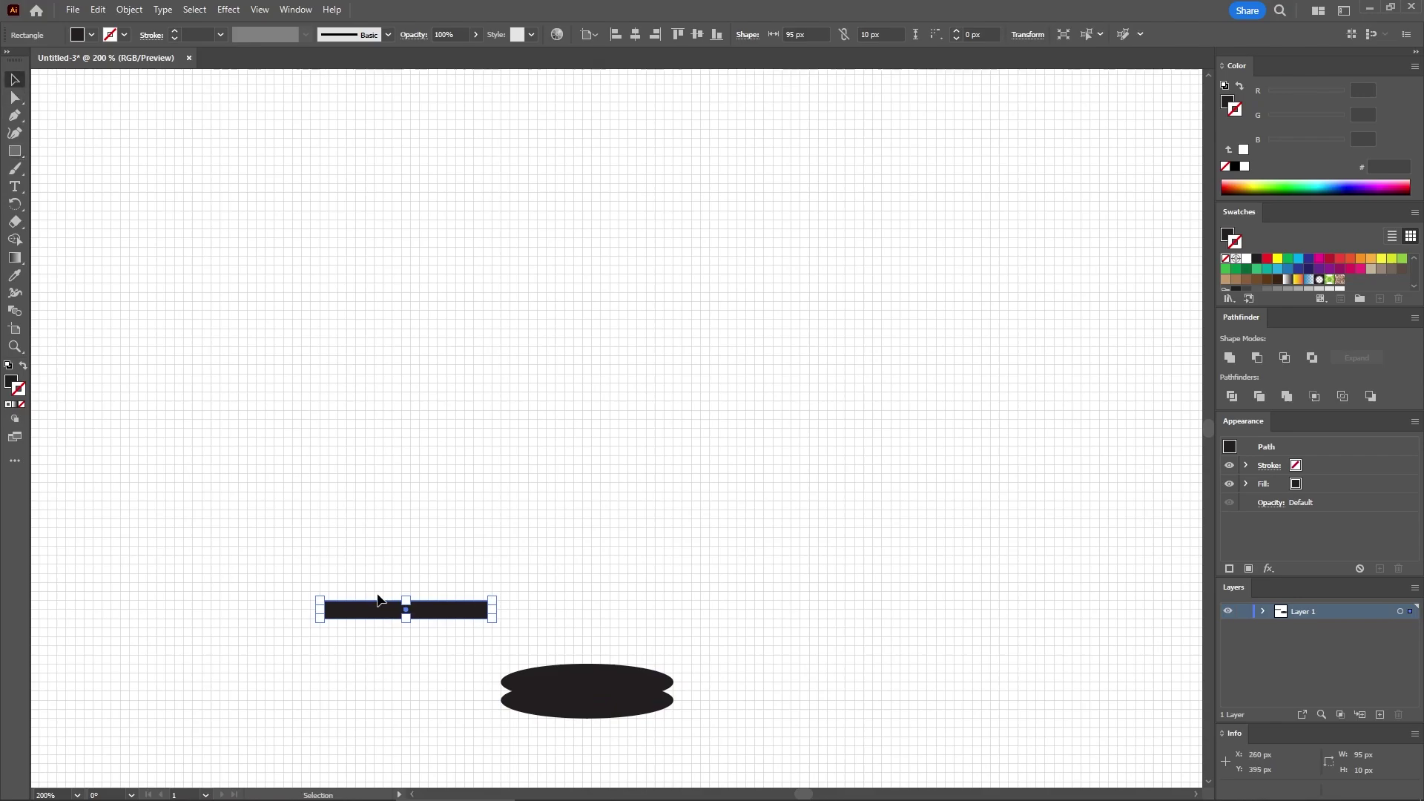
pyautogui.moveTo(422, 610); pyautogui.dragTo(617, 700)
pyautogui.moveTo(631, 632); pyautogui.dragTo(566, 734)
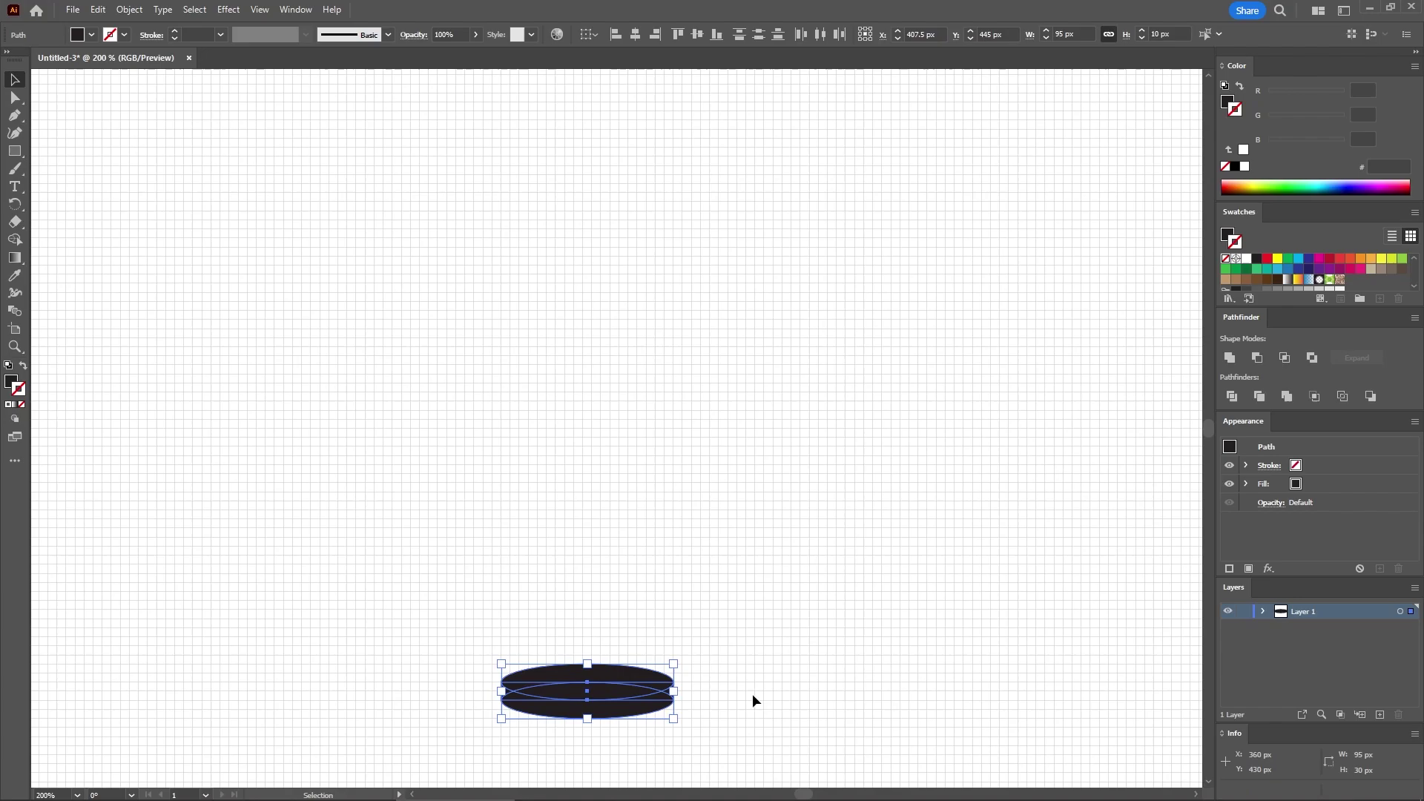
pyautogui.click(1230, 359)
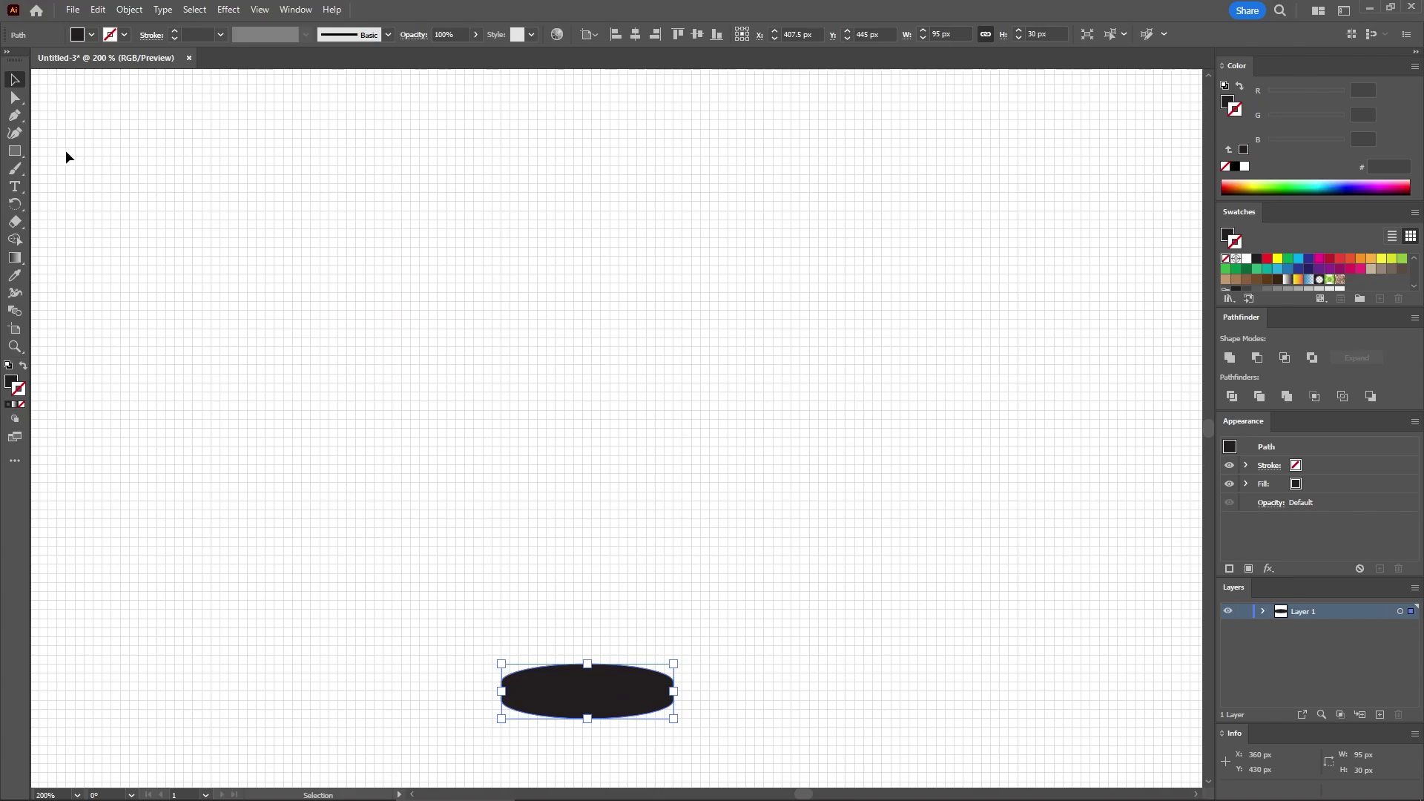
pyautogui.click(15, 151)
# Step: Create an 85 × 20 px rectangle filled #2B3990 and set it on the black base
pyautogui.click(453, 461)
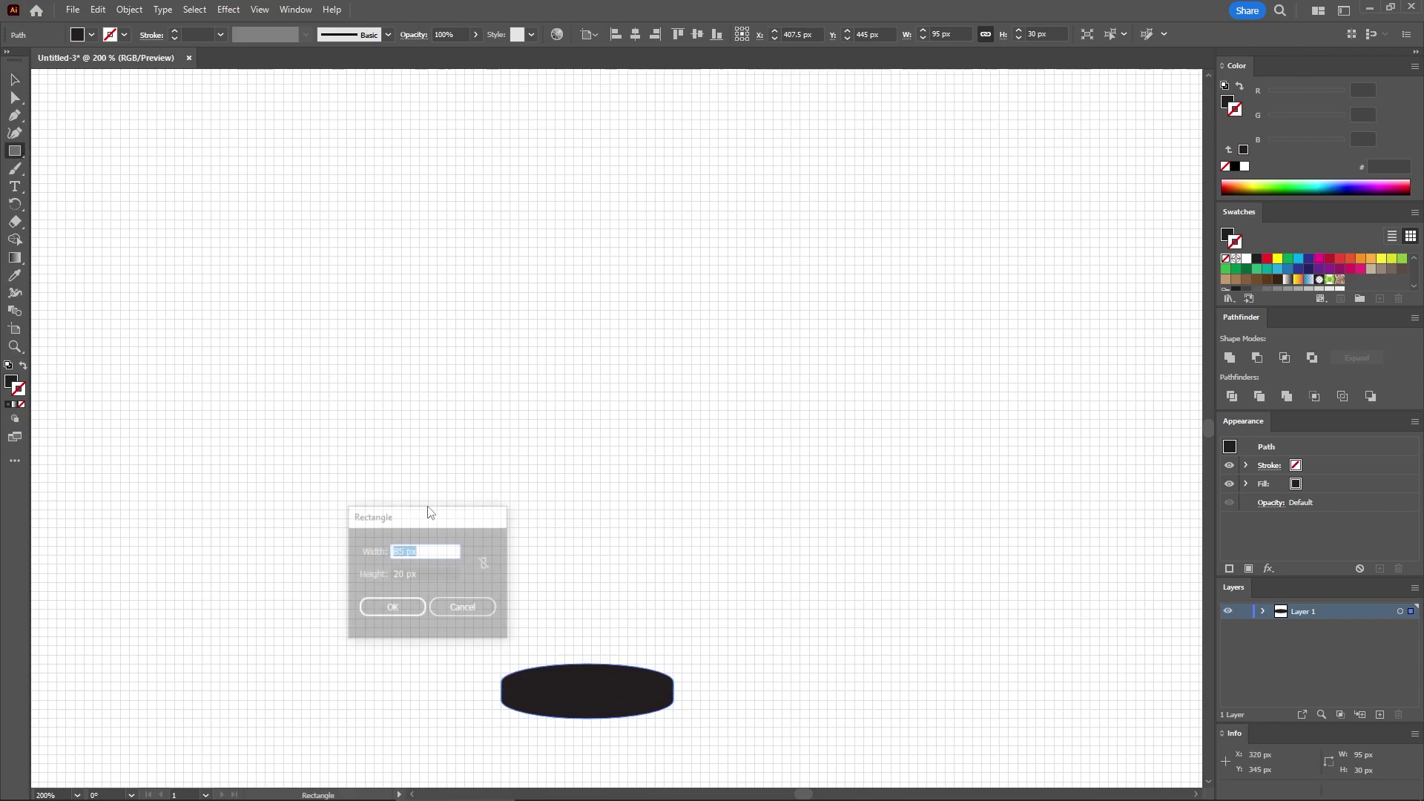
pyautogui.moveTo(418, 570); pyautogui.dragTo(402, 575)
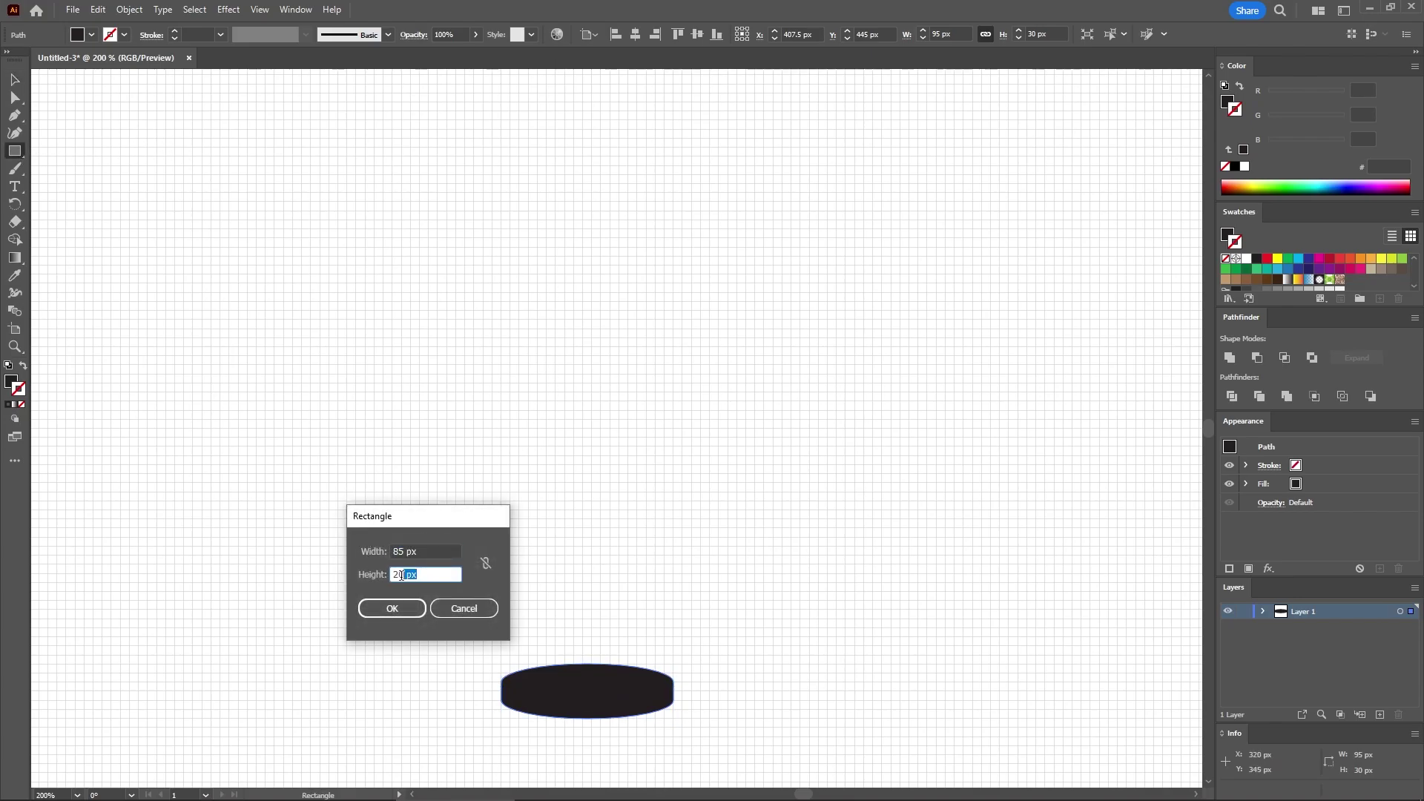
pyautogui.click(403, 603)
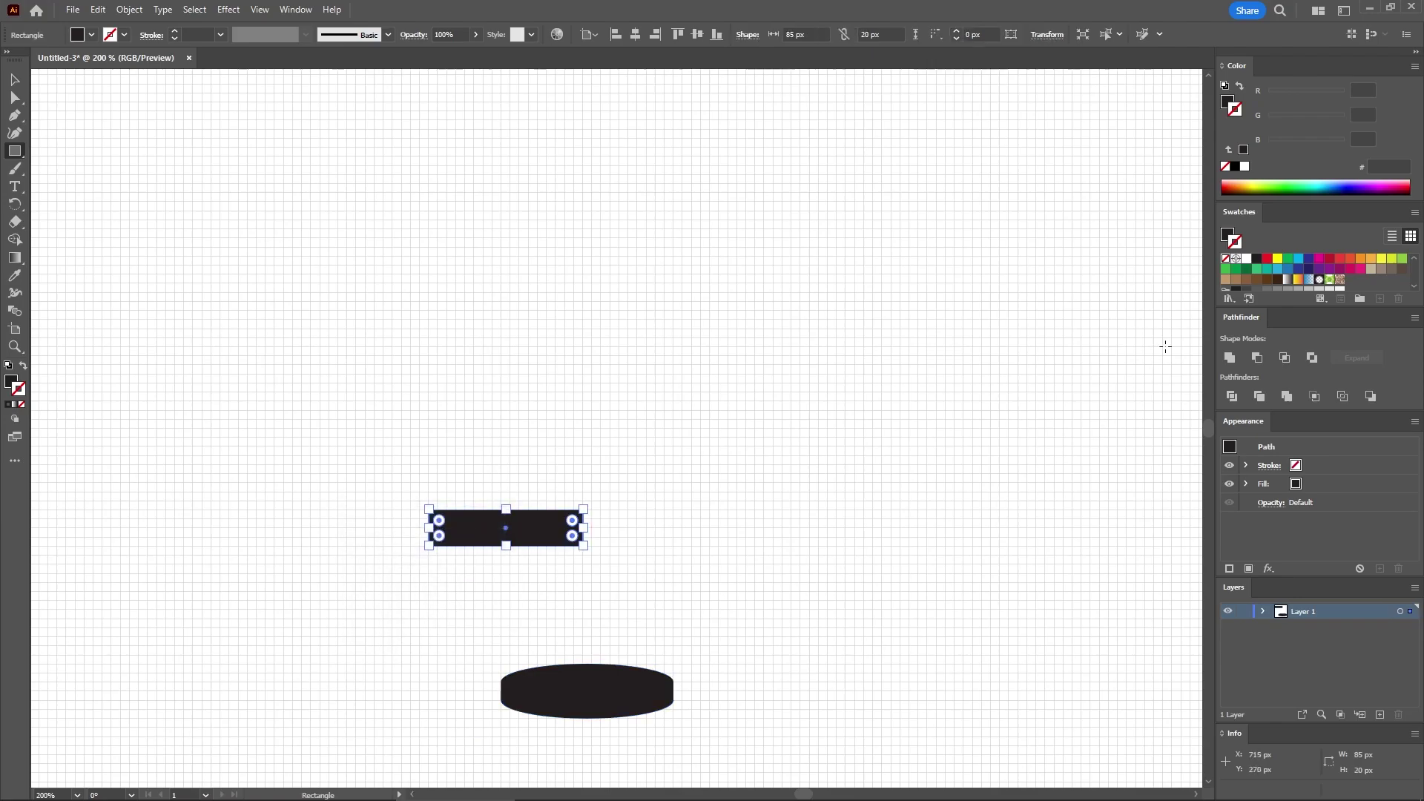
pyautogui.click(1298, 268)
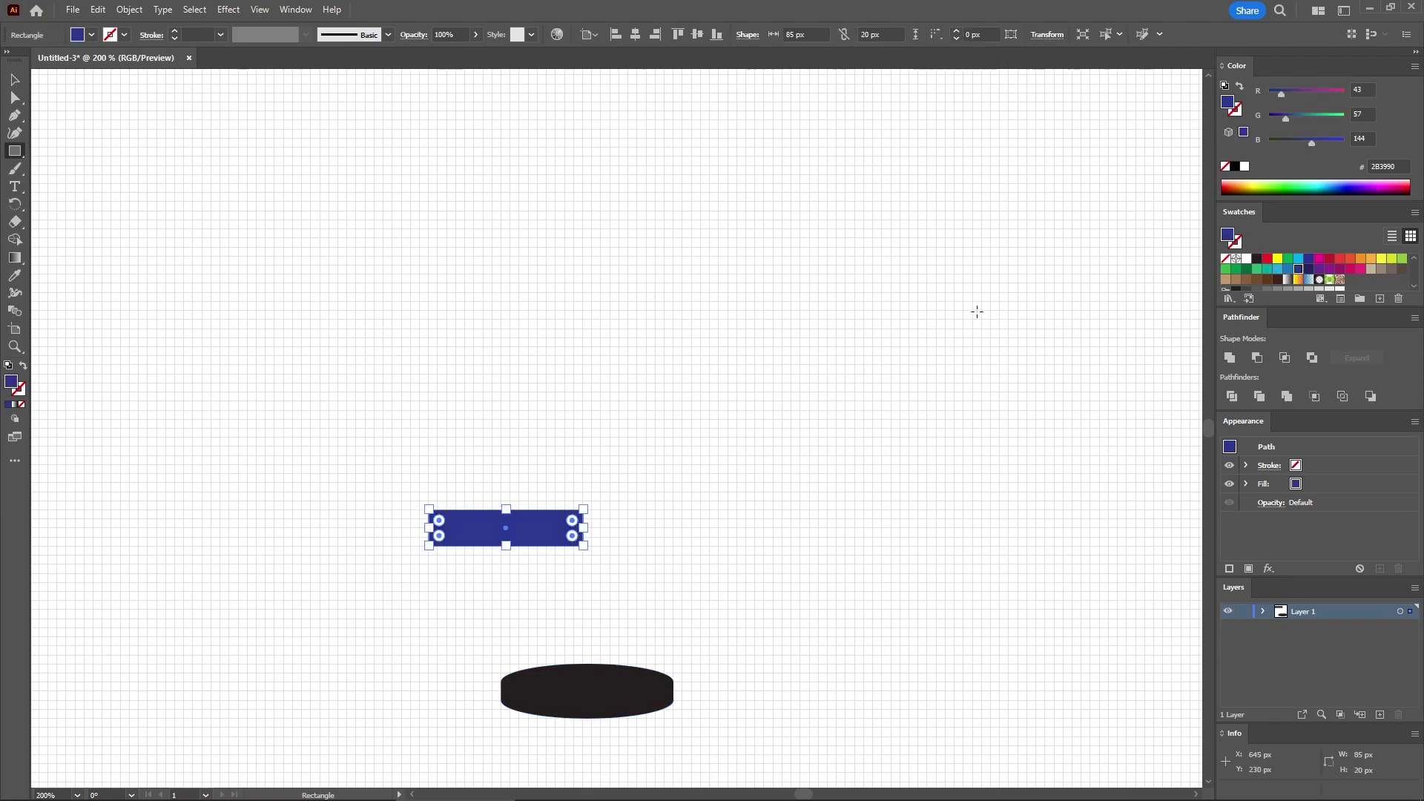
pyautogui.click(20, 86)
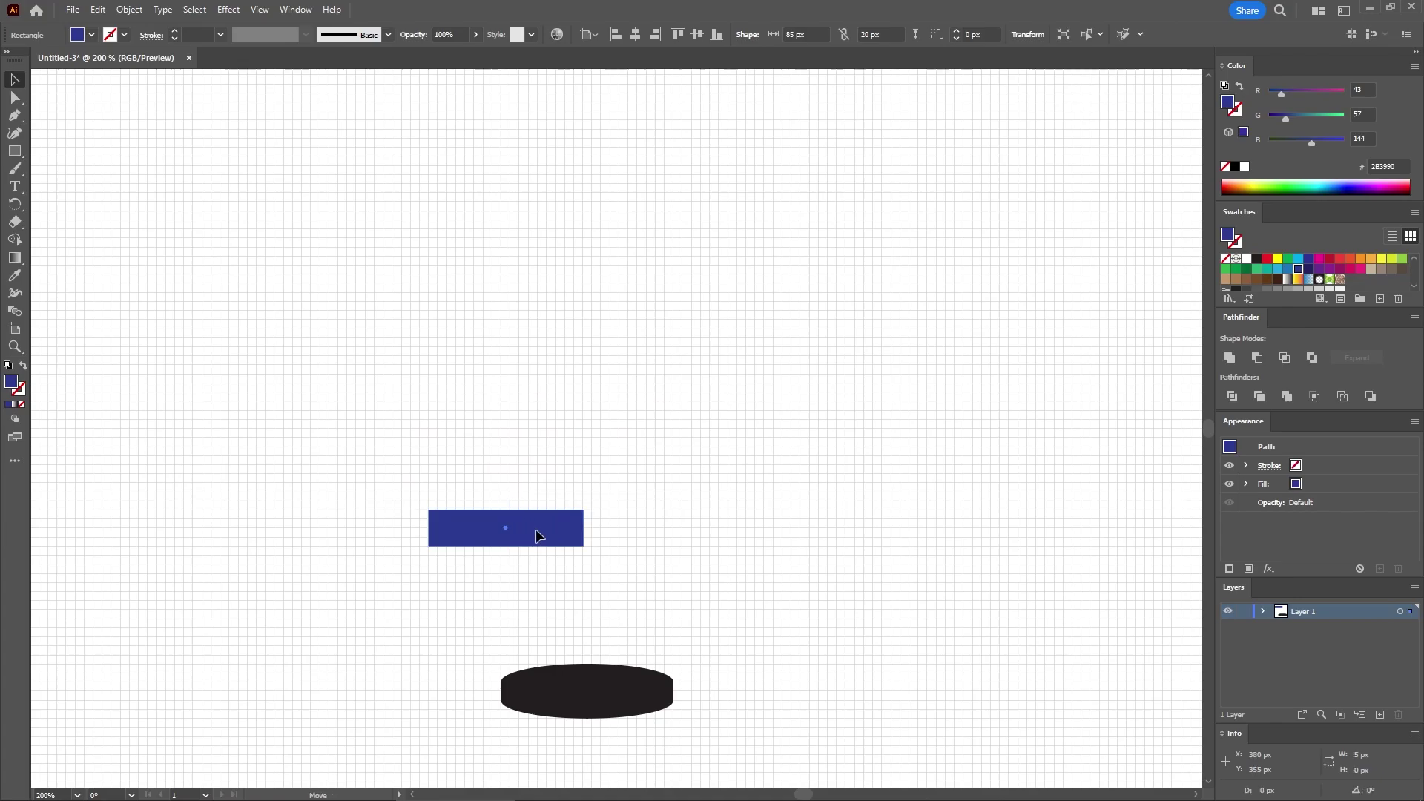
pyautogui.moveTo(536, 528); pyautogui.dragTo(612, 666)
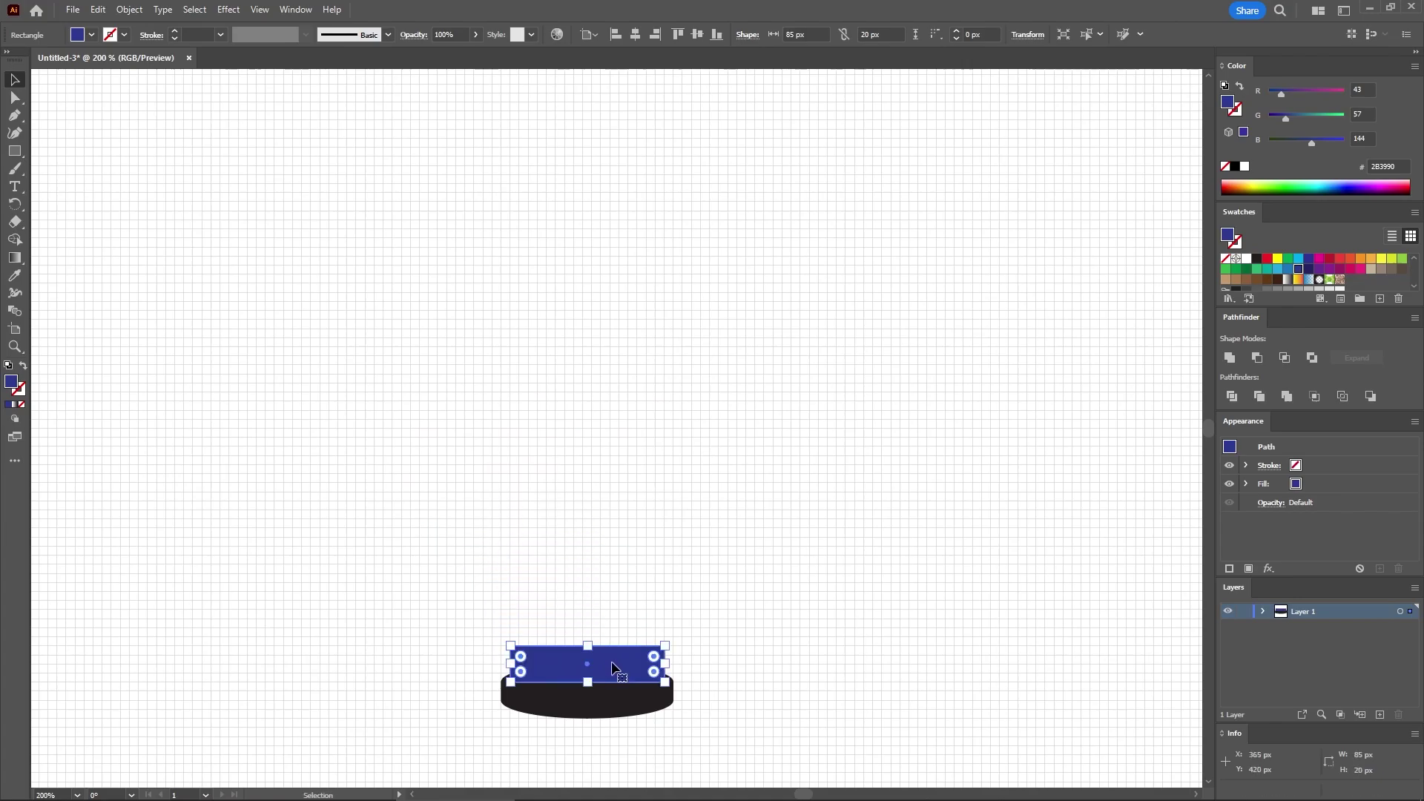
# Step: Warp the blue band with a horizontal 15% Arc Lower and expand its appearance
pyautogui.click(237, 12)
pyautogui.moveTo(311, 201)
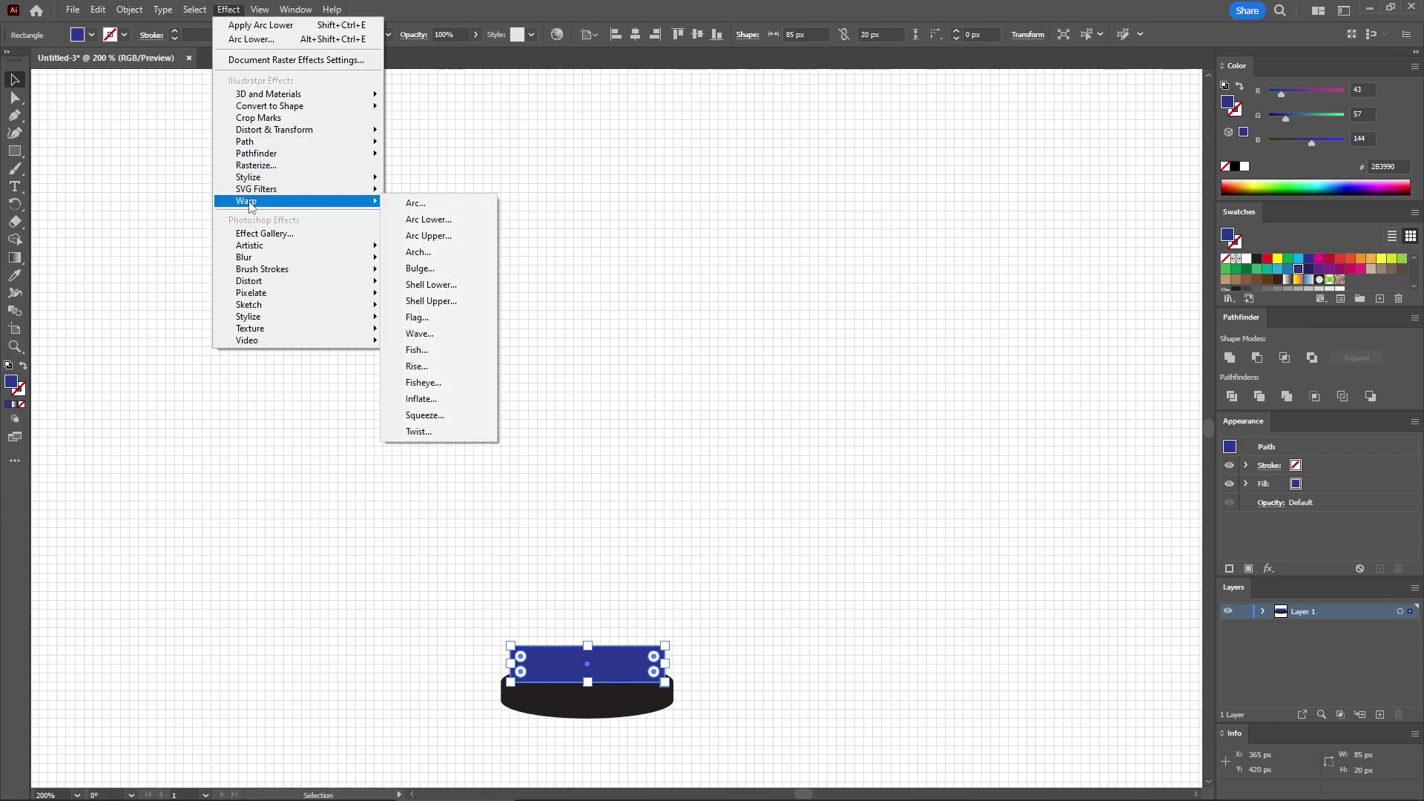
pyautogui.click(430, 219)
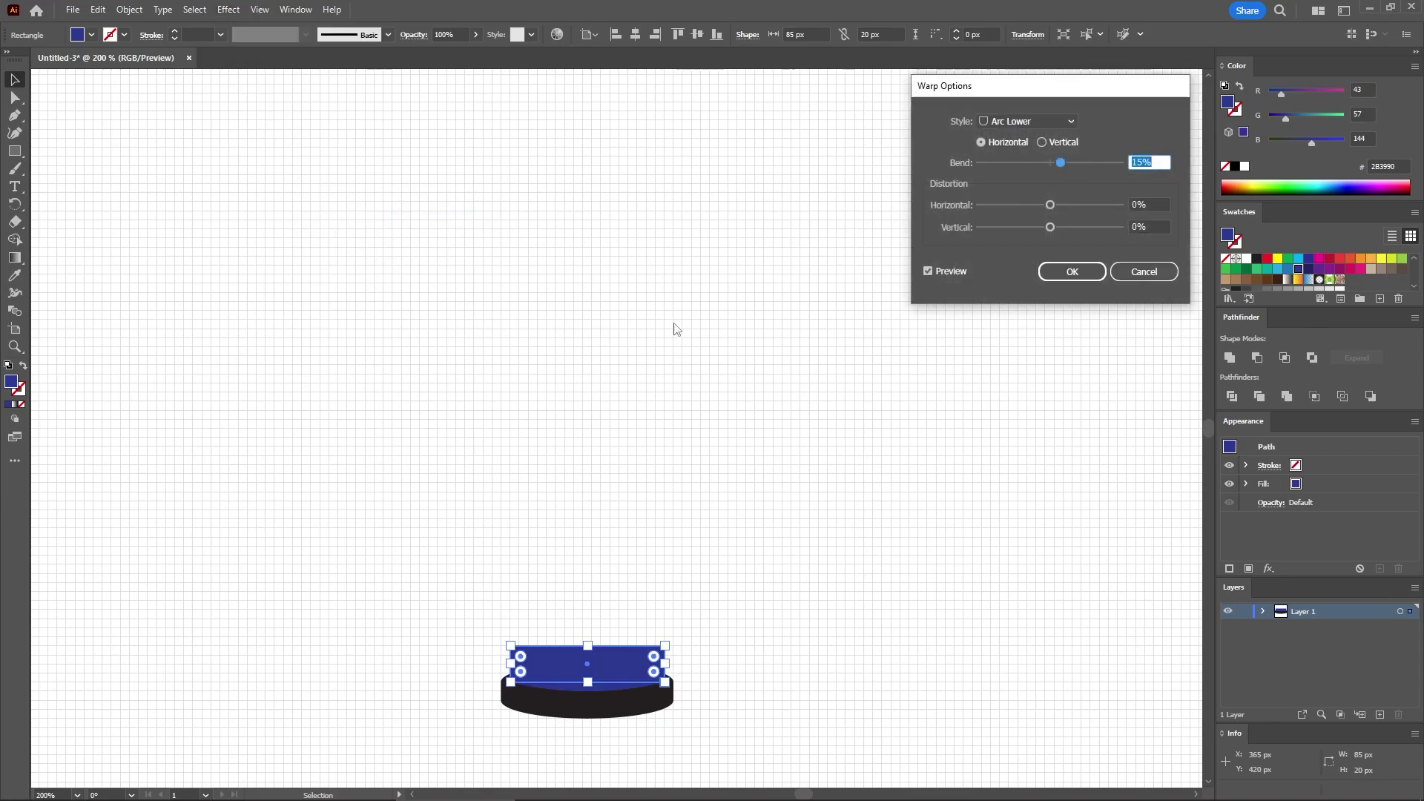
pyautogui.click(983, 143)
pyautogui.press('Tab')
pyautogui.click(1073, 272)
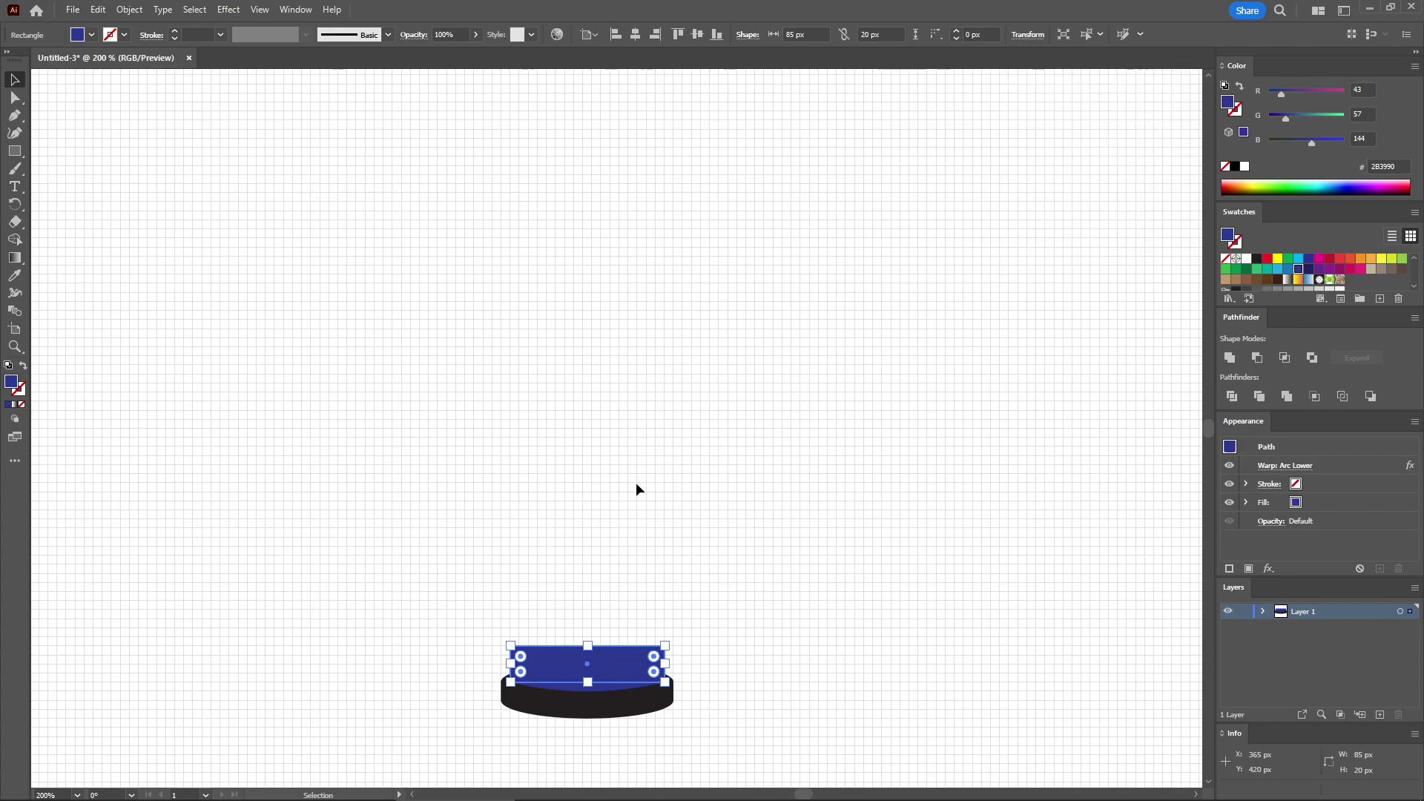
pyautogui.click(131, 10)
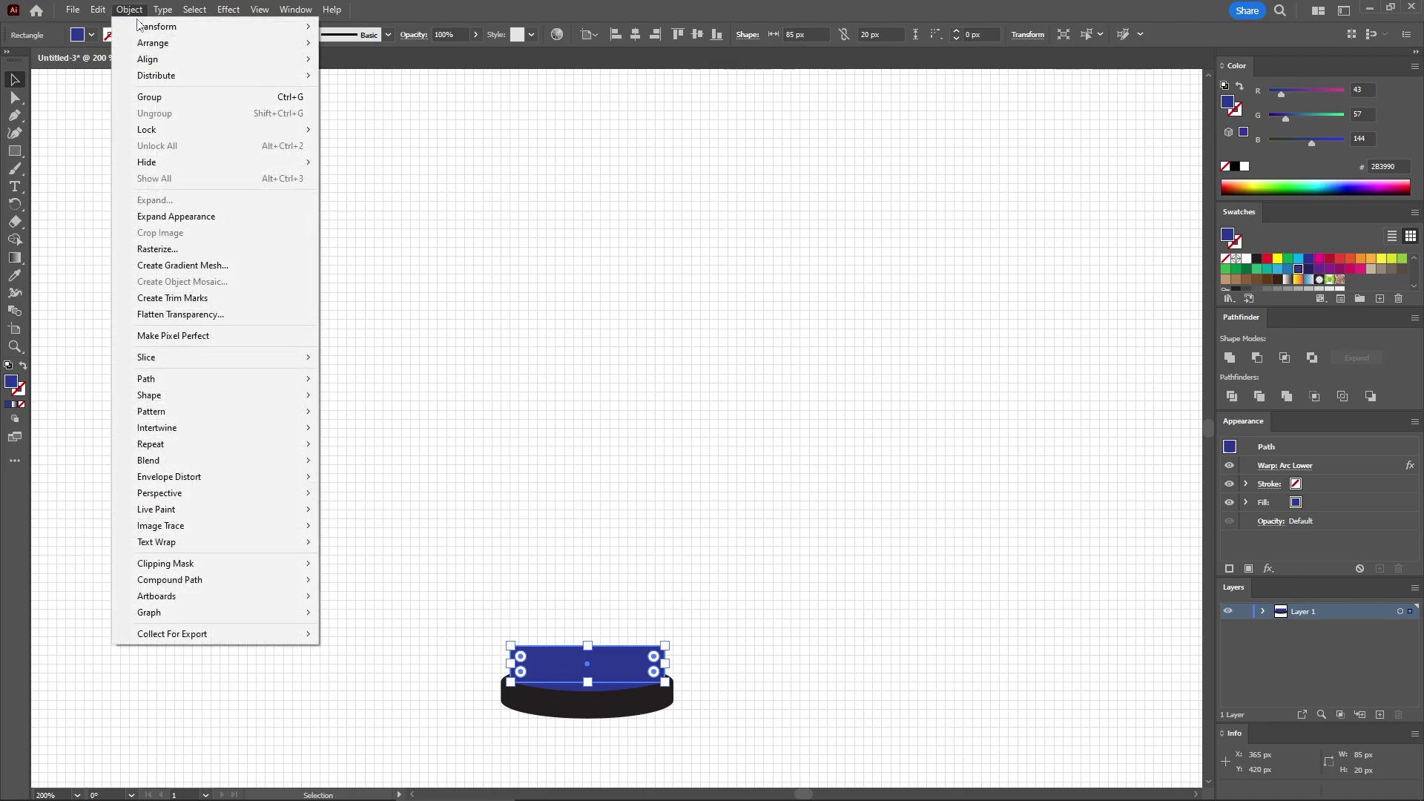
pyautogui.click(163, 221)
# Step: Draw a 95 × 30 px ellipse filled with the green swatch and set it atop the blue band
pyautogui.click(28, 155)
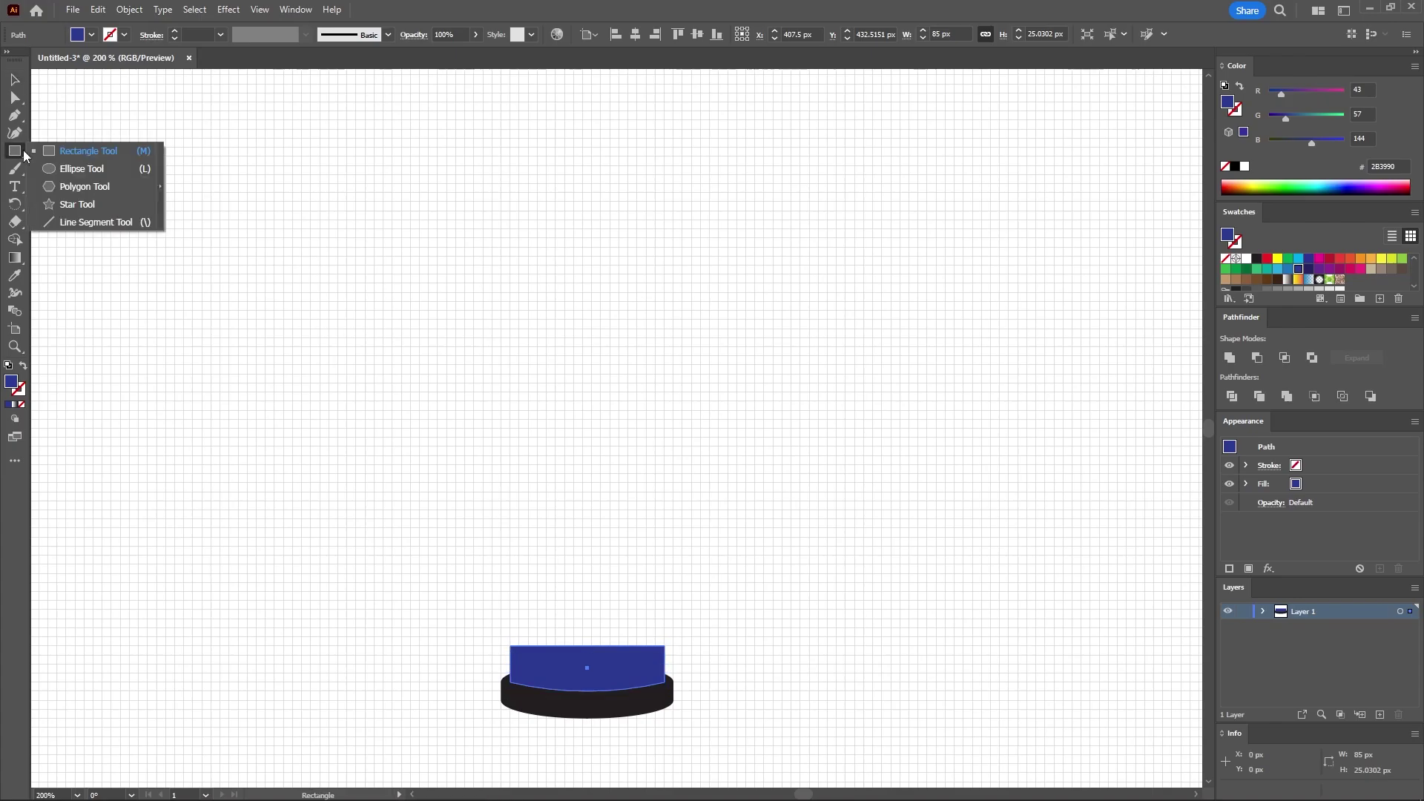
pyautogui.click(45, 167)
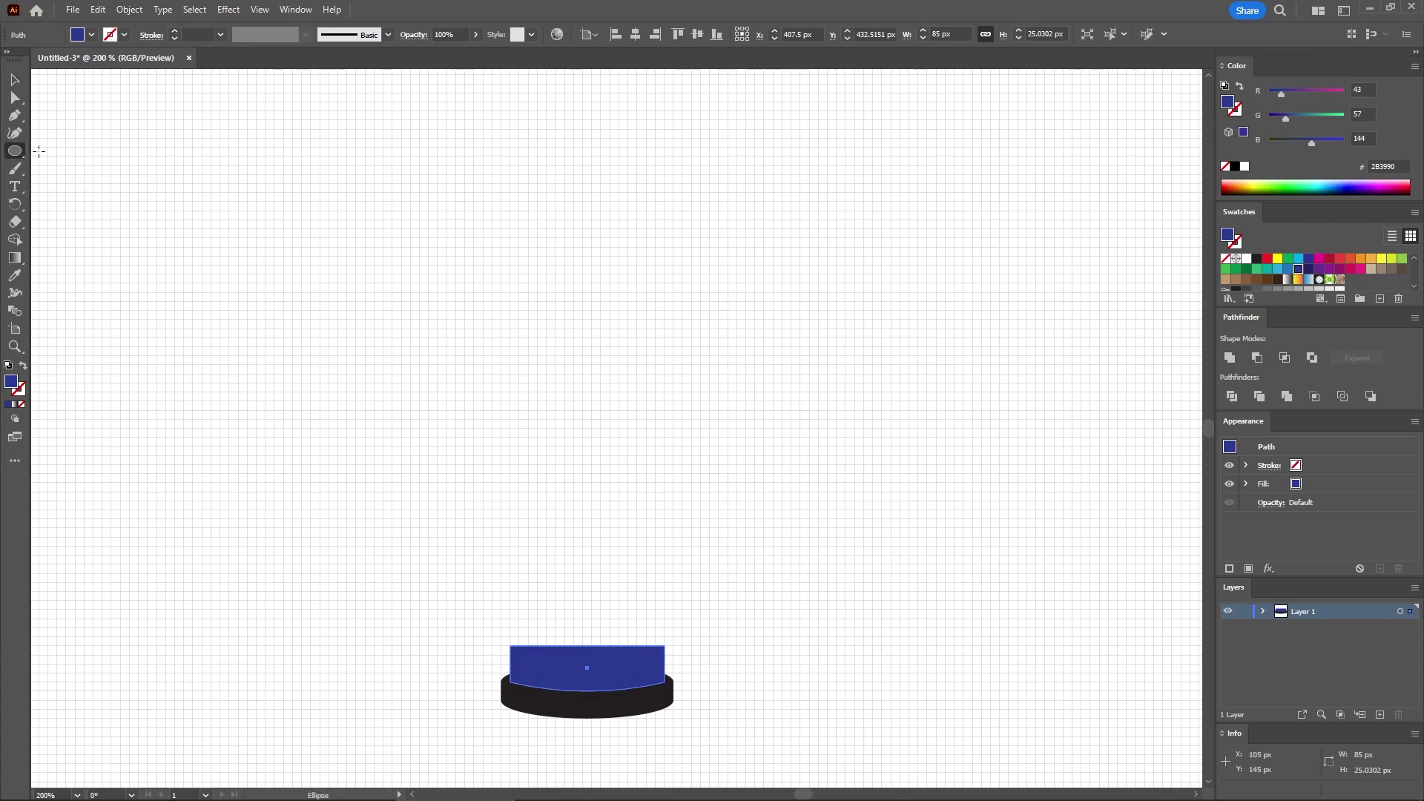
pyautogui.click(272, 269)
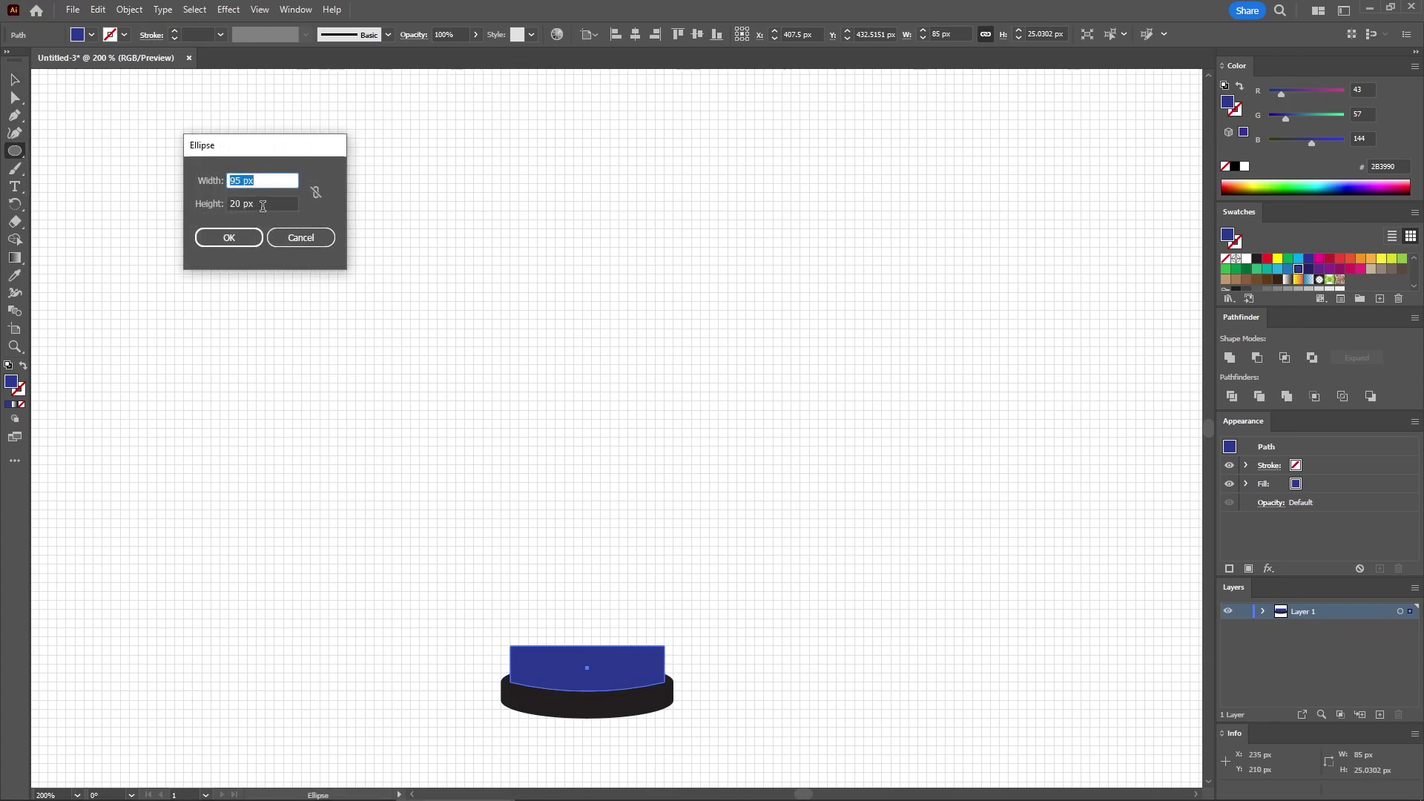
pyautogui.moveTo(236, 203); pyautogui.dragTo(216, 205)
pyautogui.write('3')
pyautogui.click(230, 238)
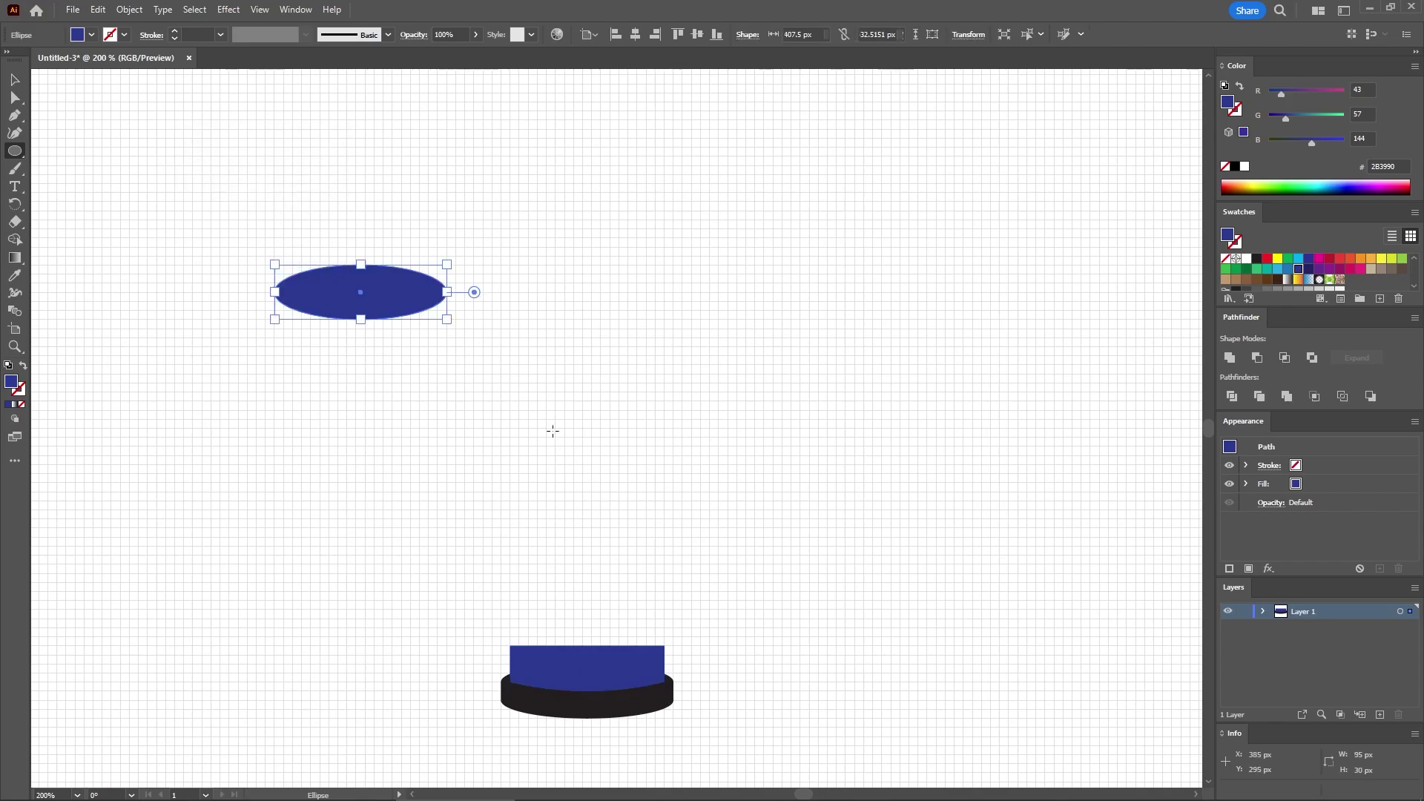
pyautogui.click(1225, 269)
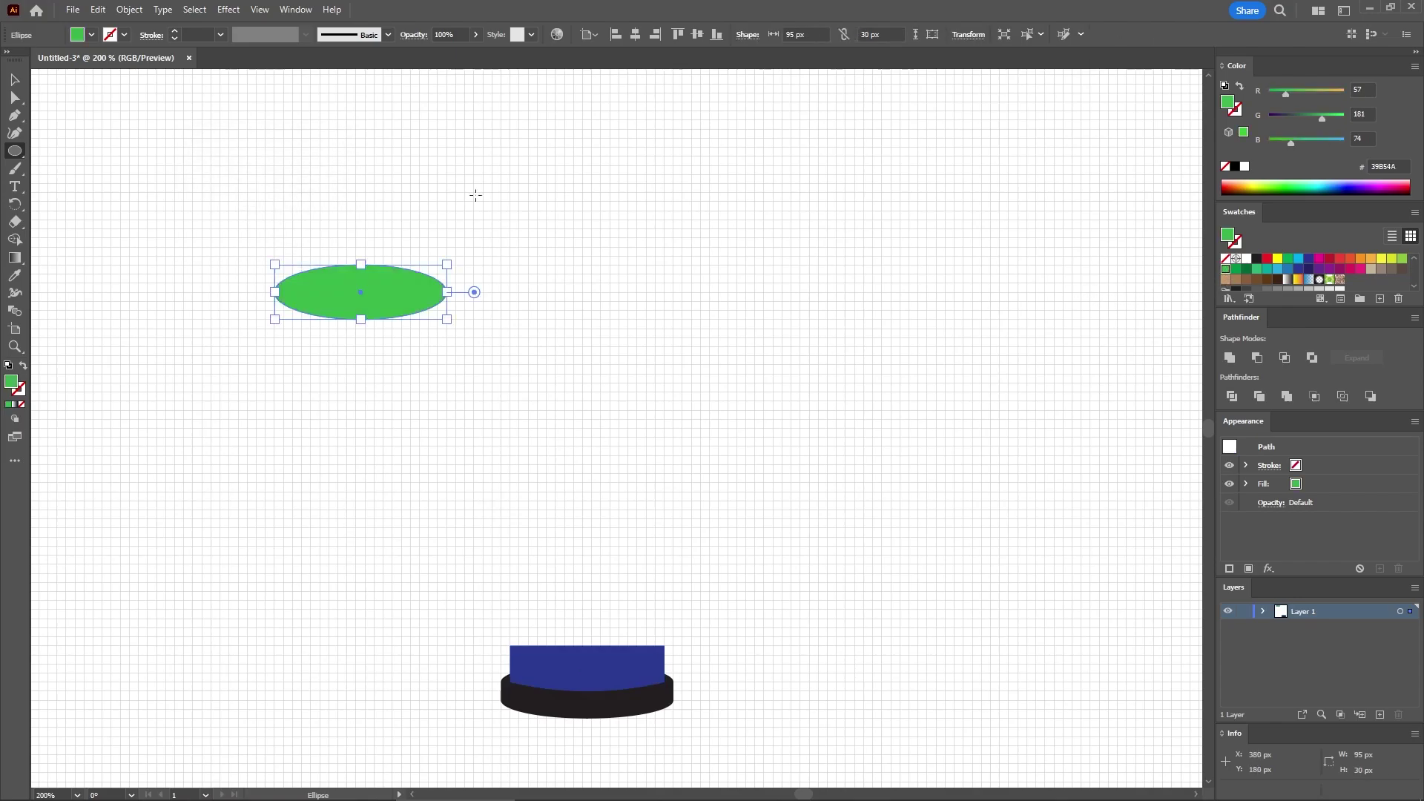
pyautogui.click(15, 79)
pyautogui.moveTo(373, 291); pyautogui.dragTo(594, 635)
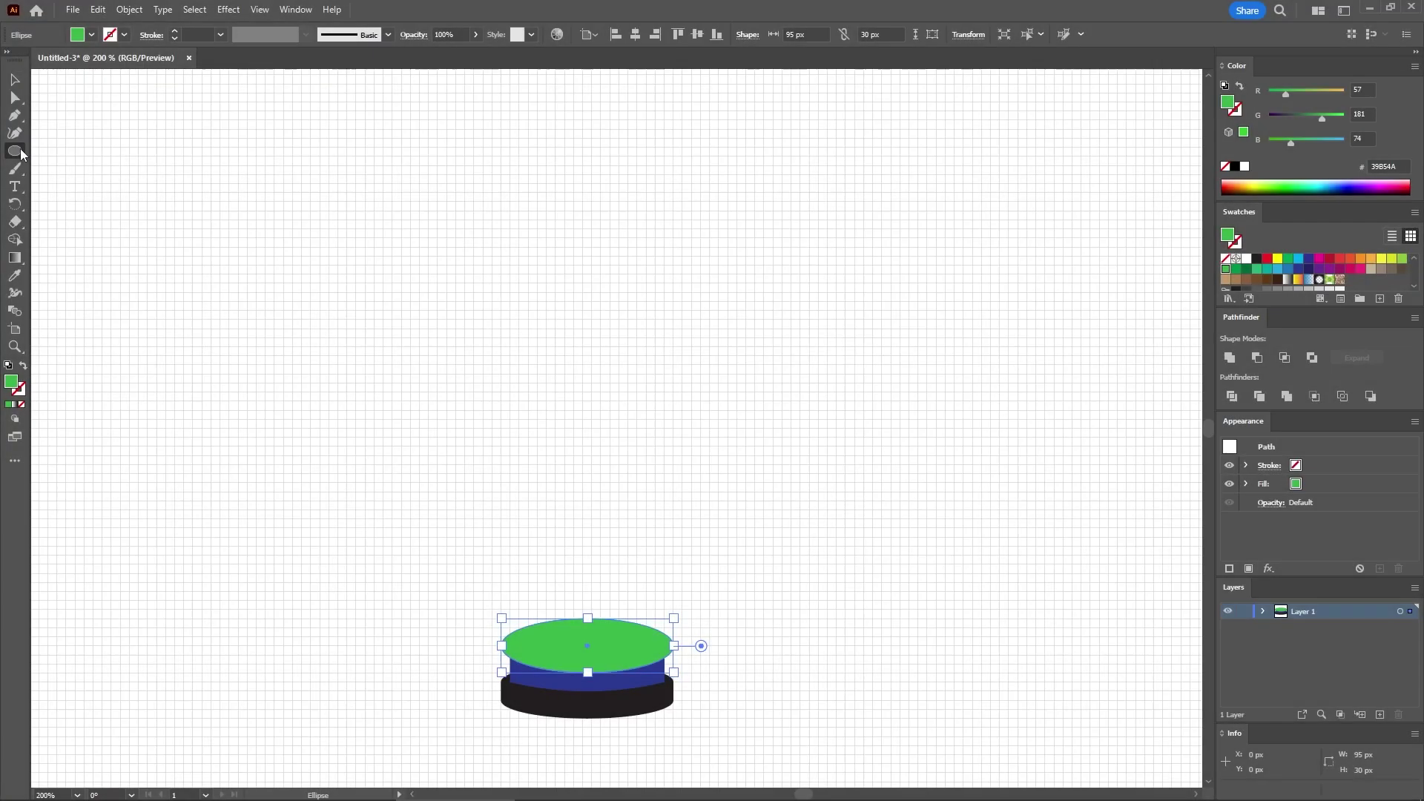
pyautogui.moveTo(15, 150); pyautogui.dragTo(44, 148)
# Step: Create a 95 × 155 px green rectangle over the green ellipse and unite them
pyautogui.click(387, 317)
pyautogui.write('95')
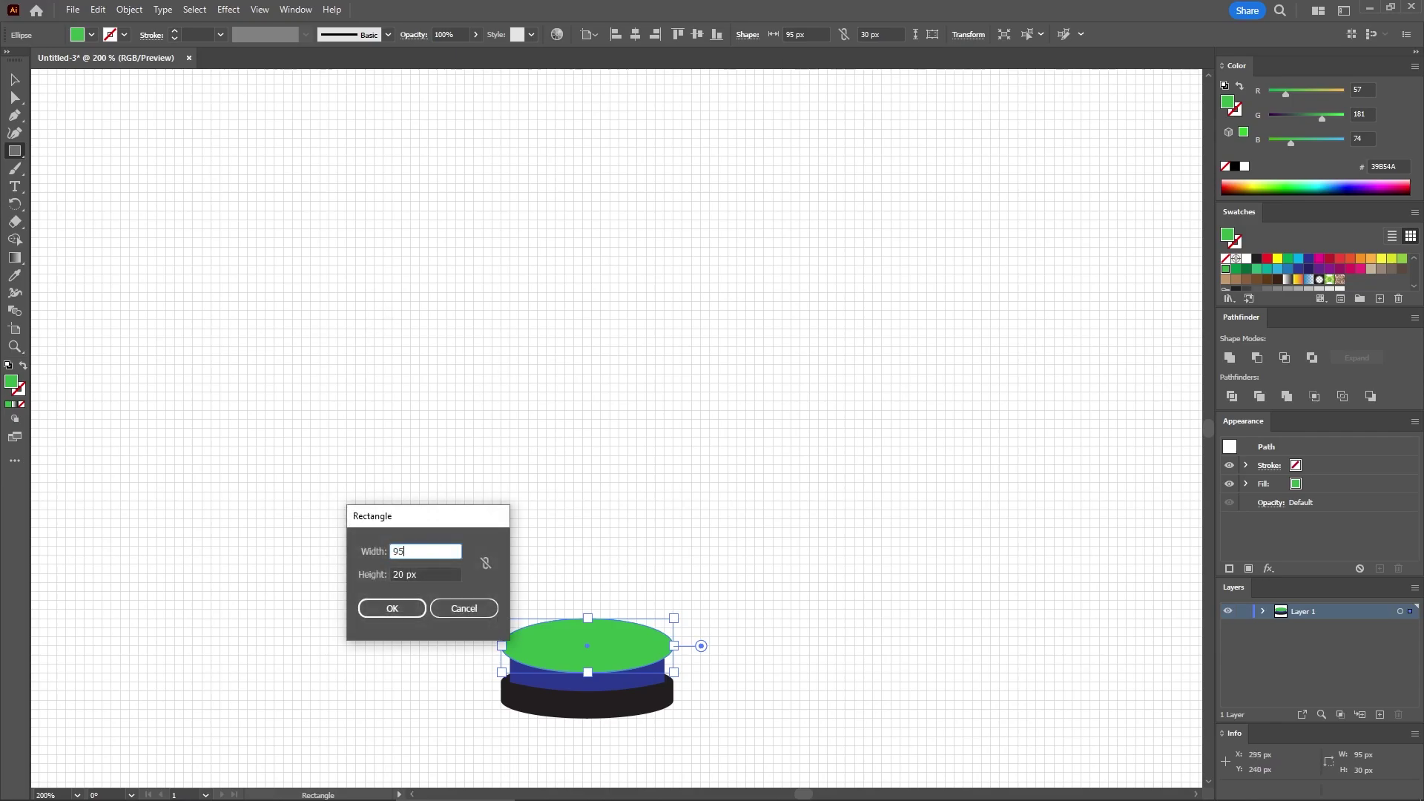
pyautogui.press('Tab')
pyautogui.write('155')
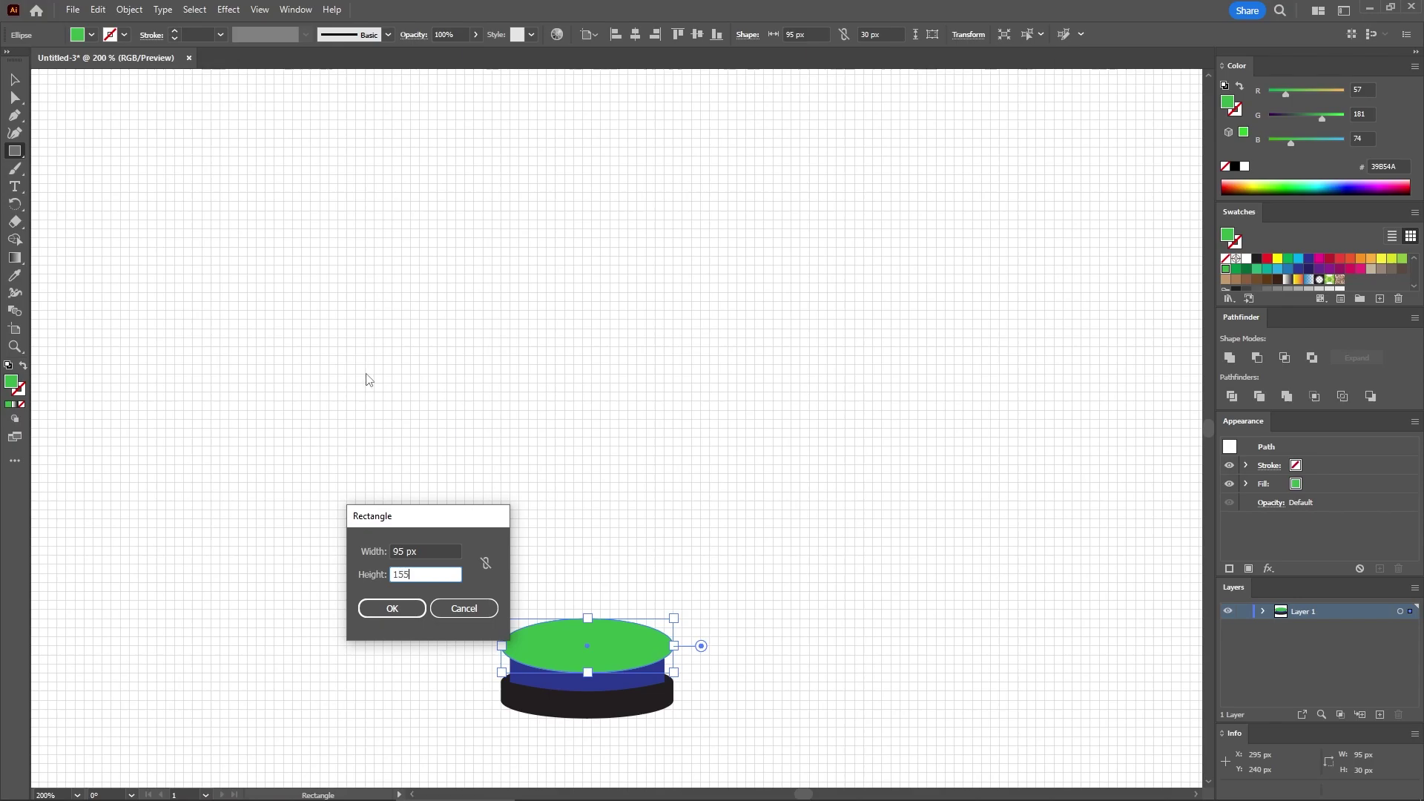
pyautogui.click(381, 608)
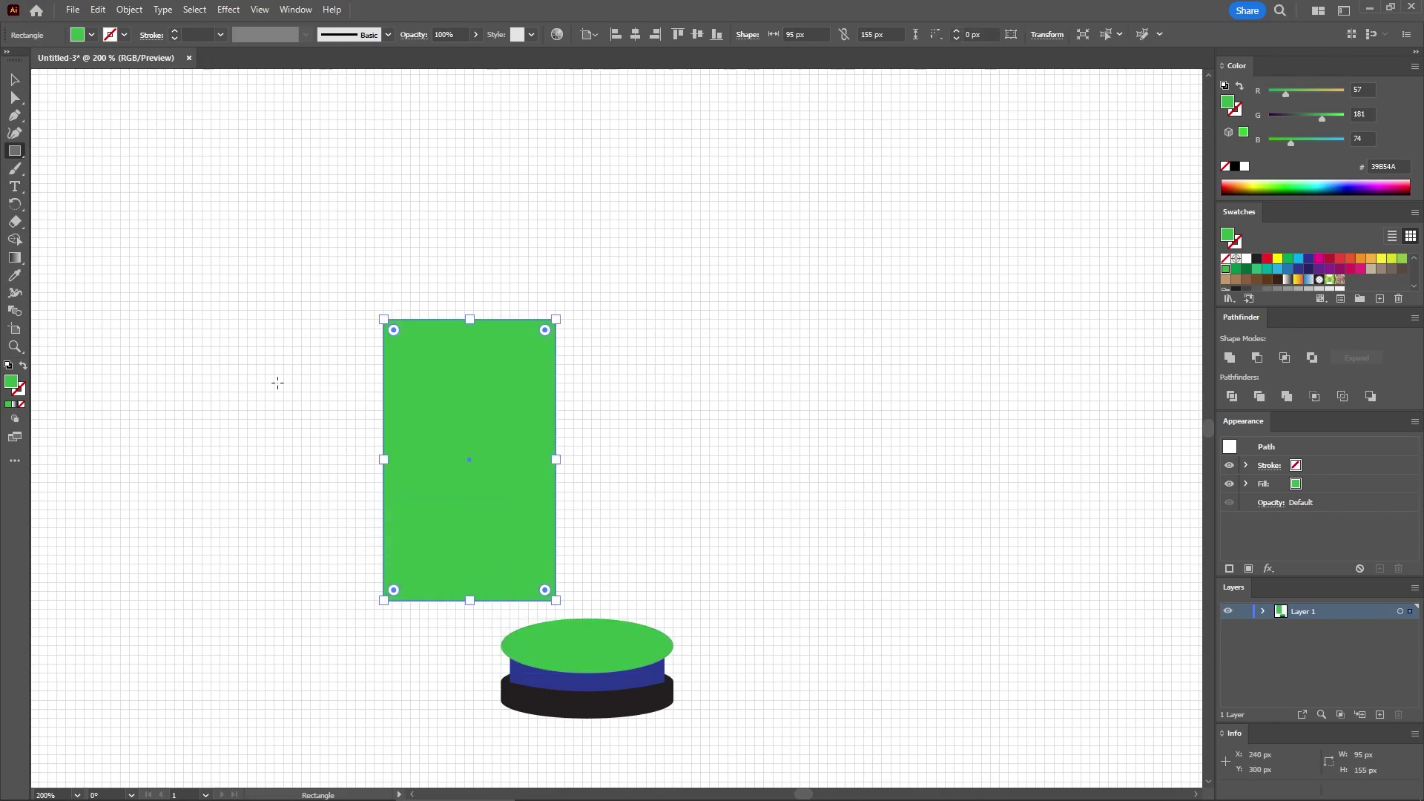
pyautogui.press('v')
pyautogui.moveTo(522, 451); pyautogui.dragTo(620, 513)
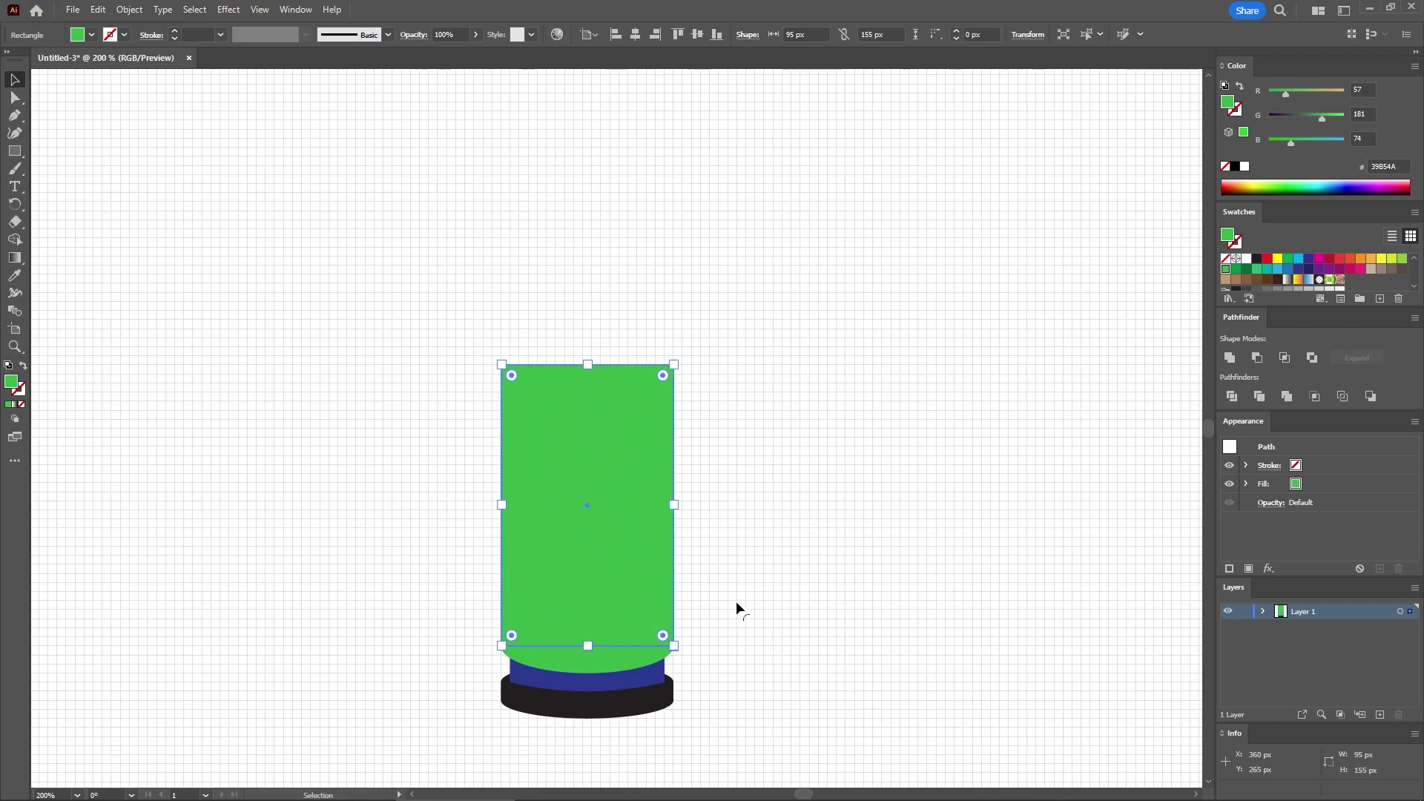
pyautogui.keyDown('shift'); pyautogui.click(596, 662); pyautogui.keyUp('shift')
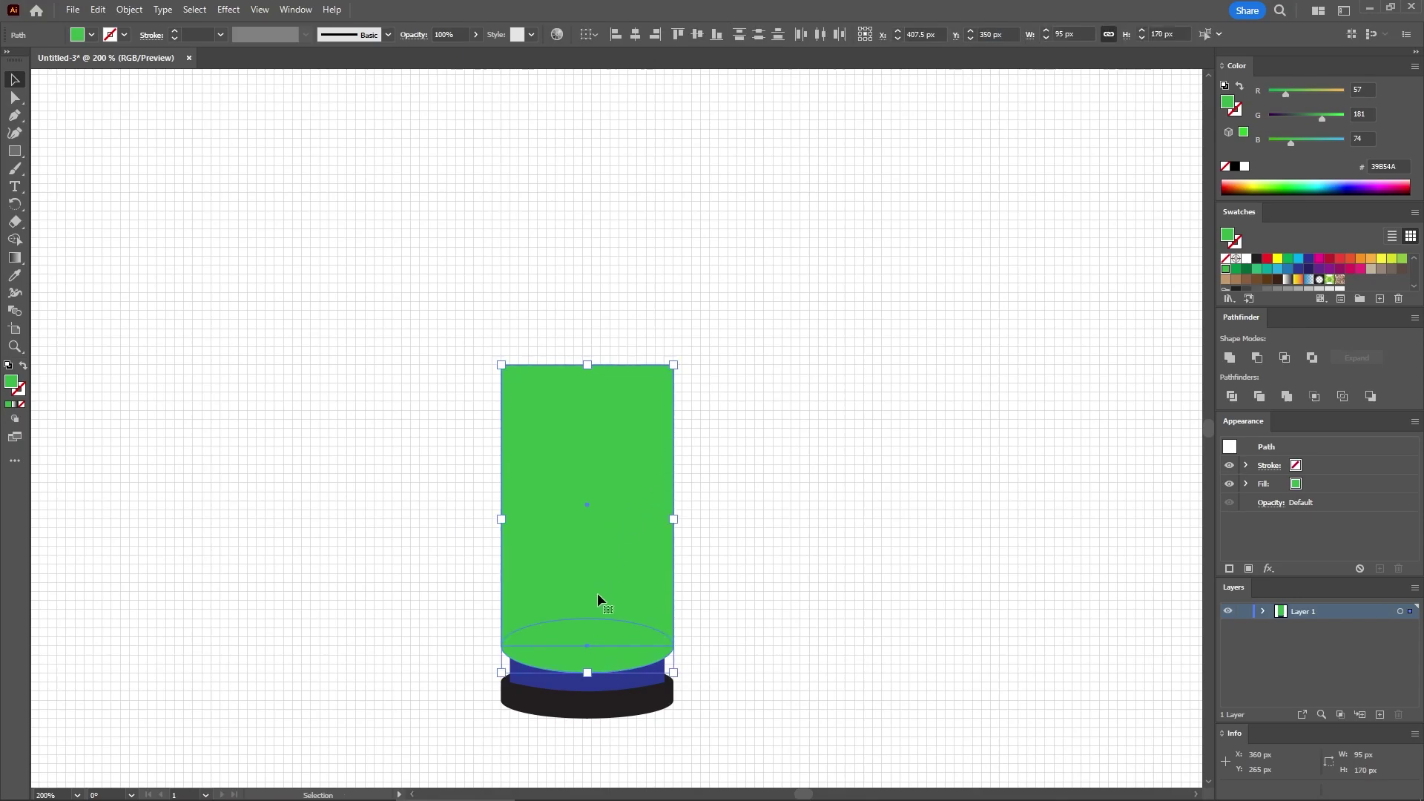
pyautogui.click(1229, 359)
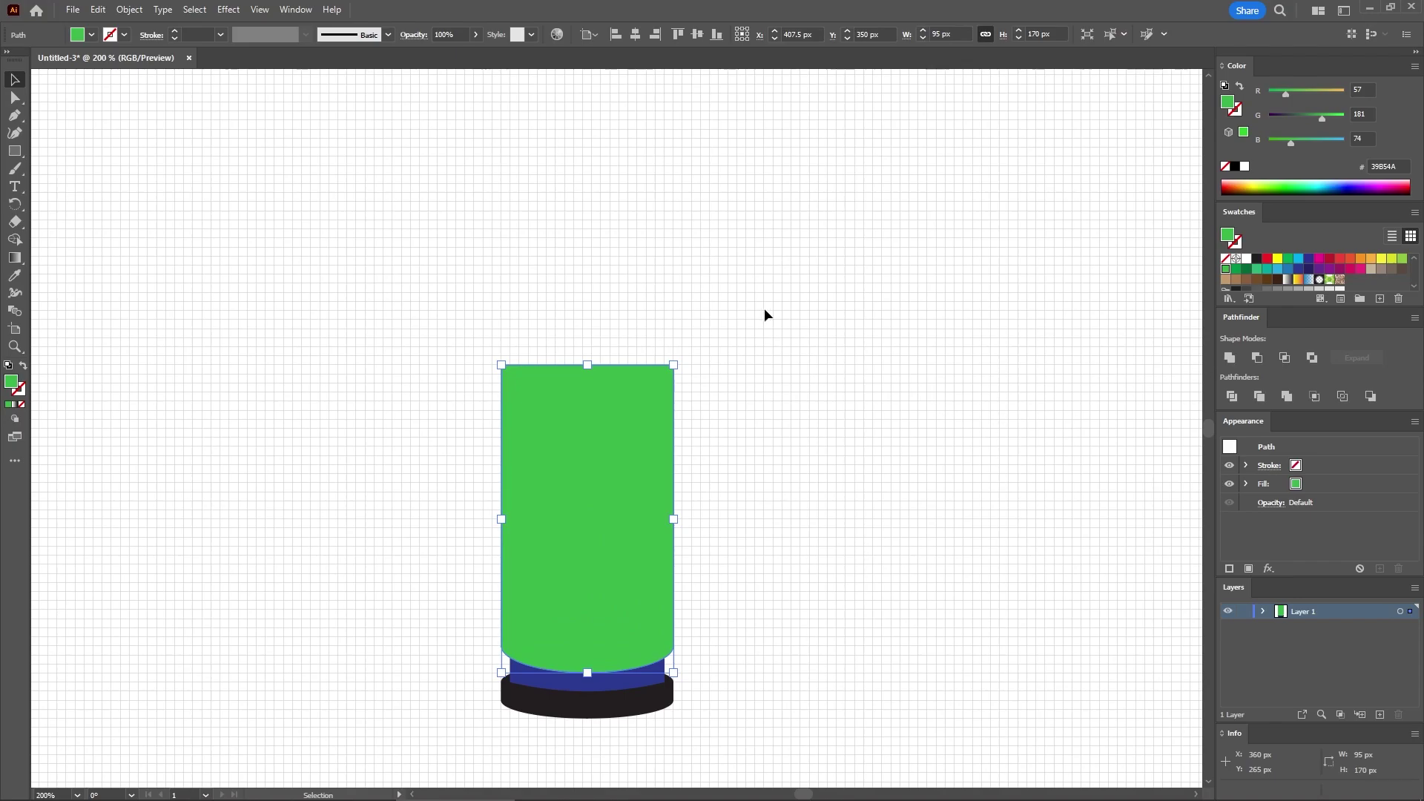
# Step: Round the body's two top corners to 10 px
pyautogui.click(16, 98)
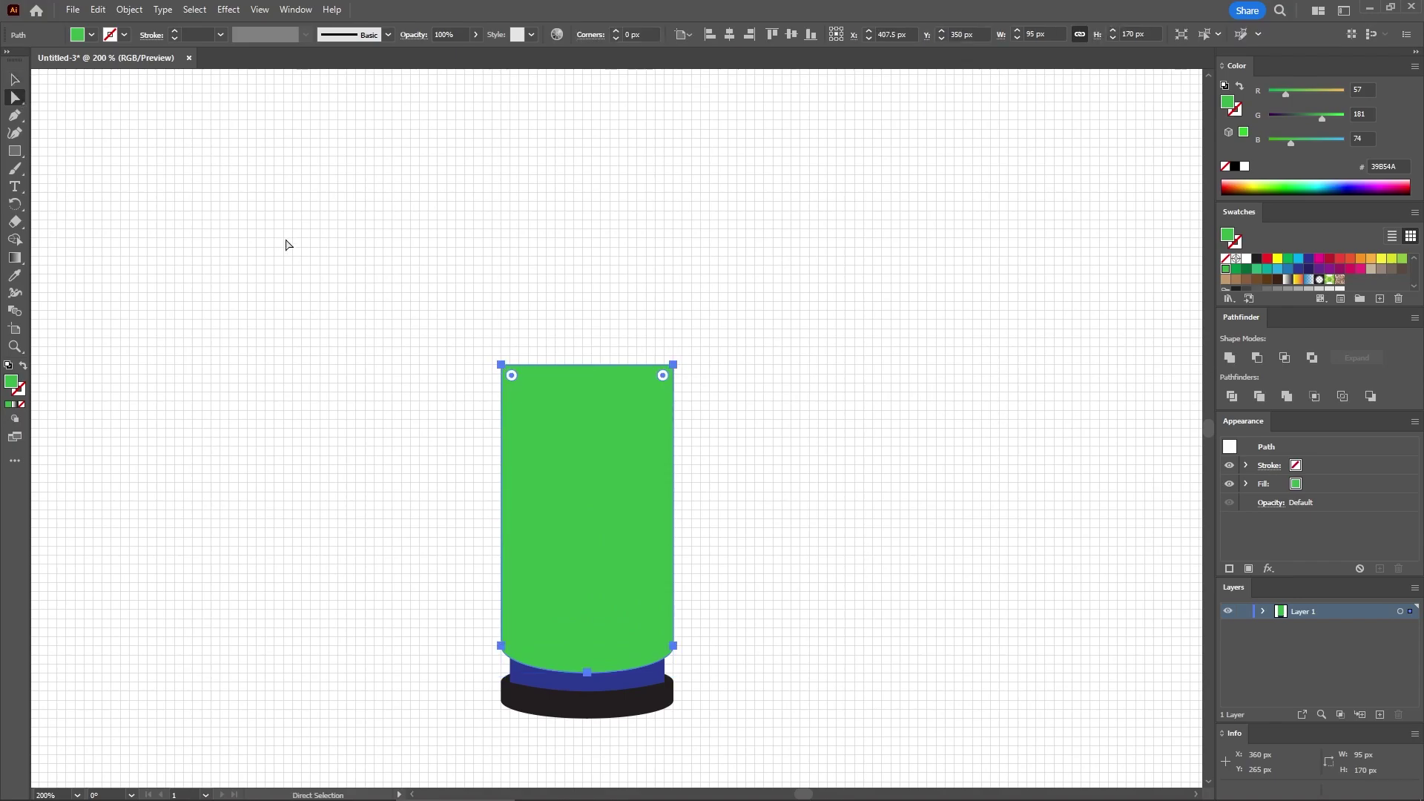
pyautogui.moveTo(459, 340); pyautogui.dragTo(709, 391)
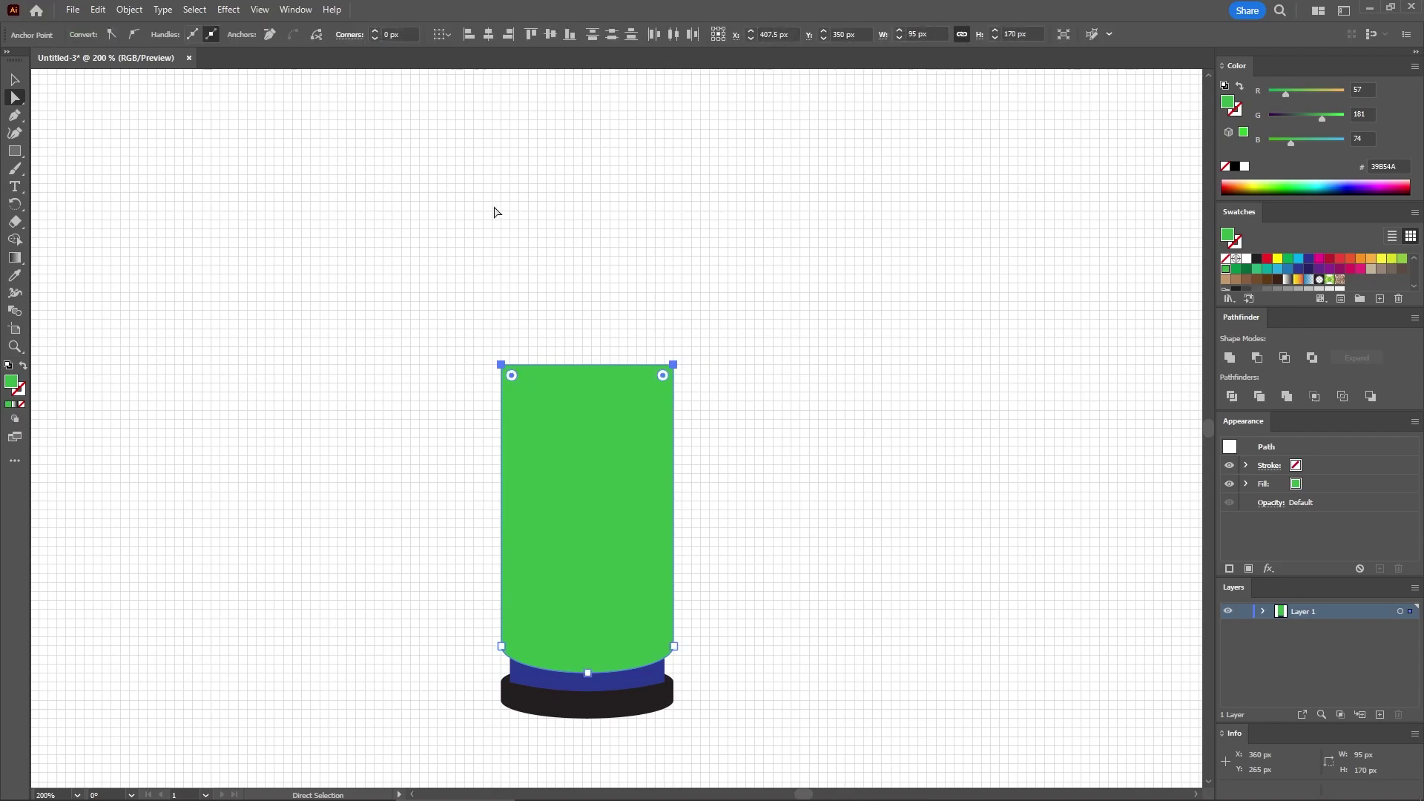
pyautogui.click(386, 35)
pyautogui.write('10')
pyautogui.press('Return')
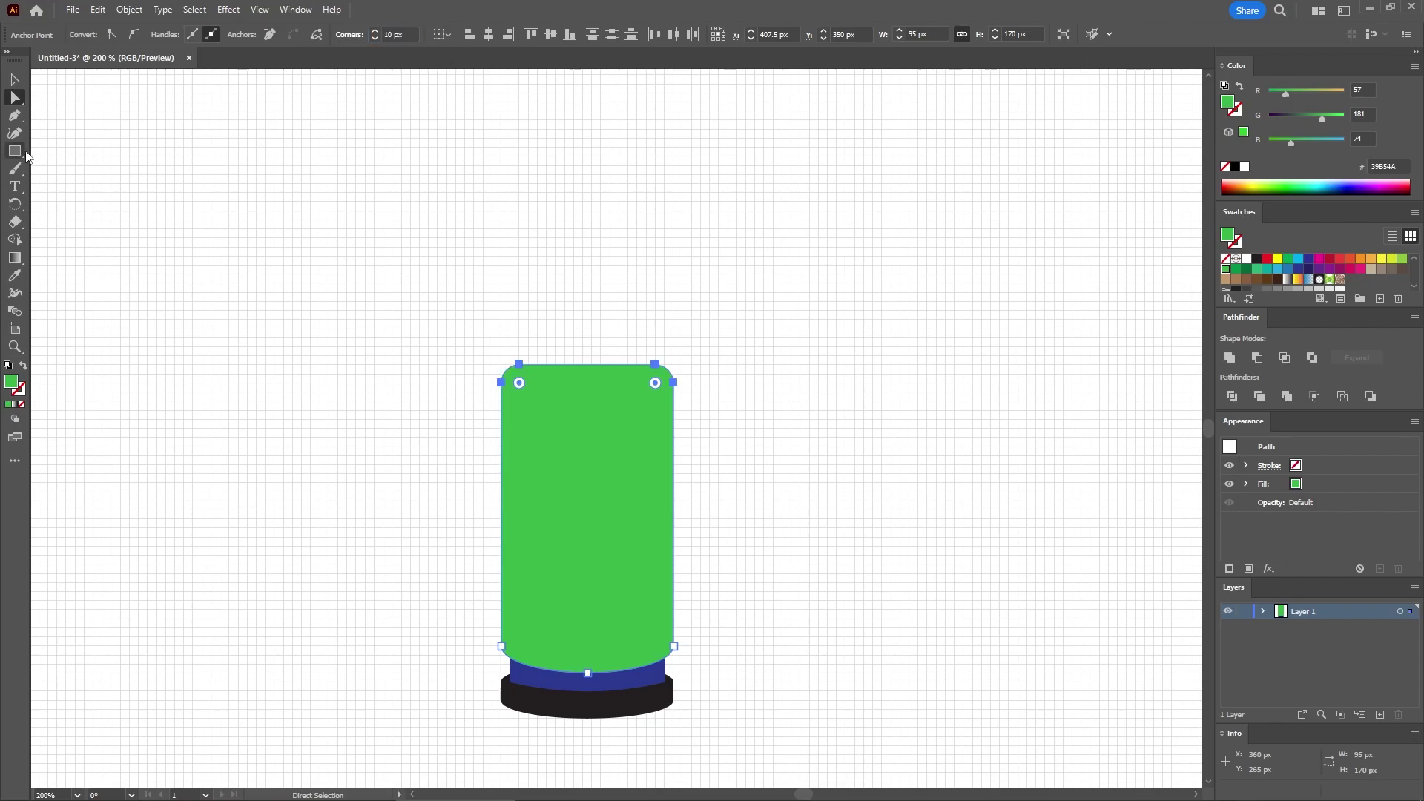
# Step: Create an 85 × 160 px yellow ellipse and place it over the top of the green body
pyautogui.moveTo(26, 157); pyautogui.dragTo(63, 169)
pyautogui.click(292, 241)
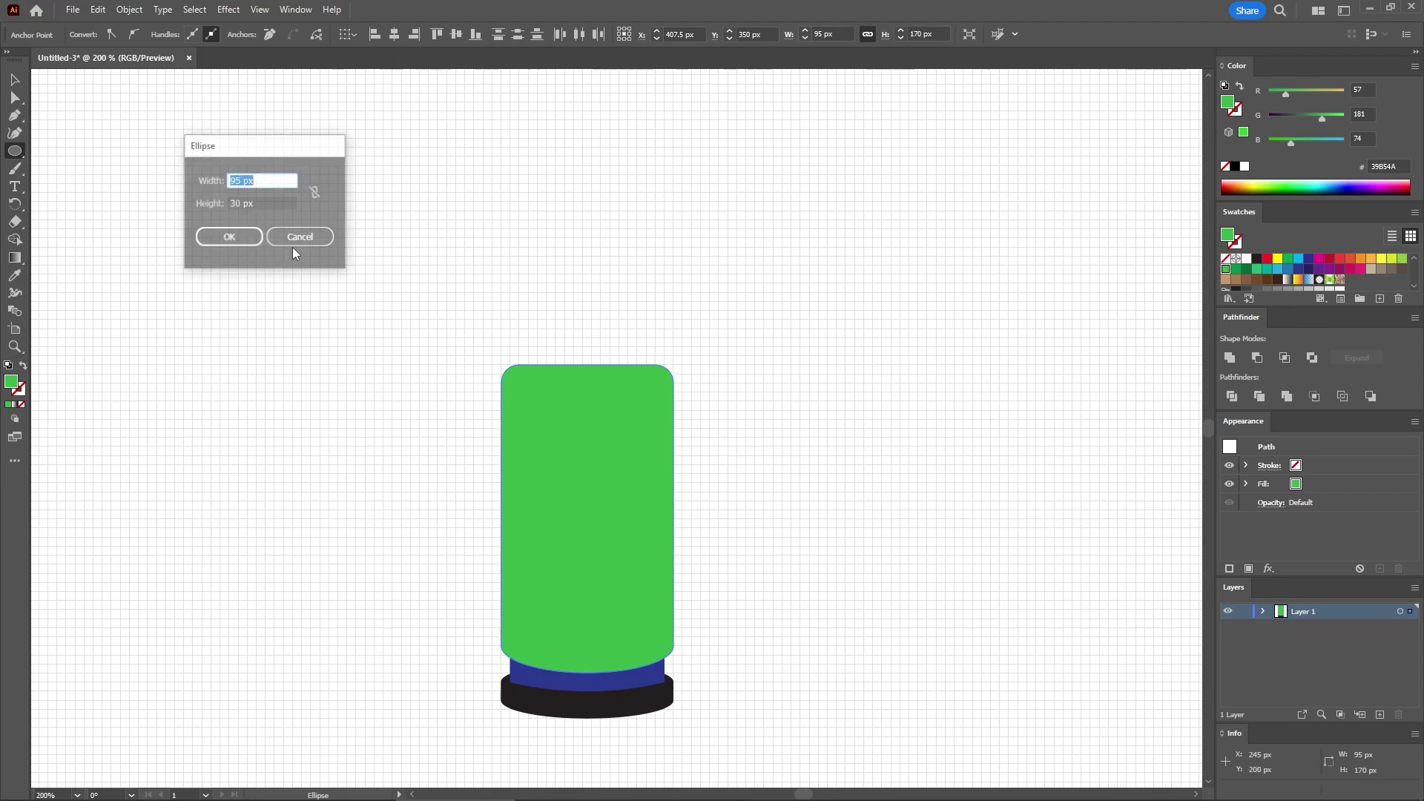
pyautogui.write('85')
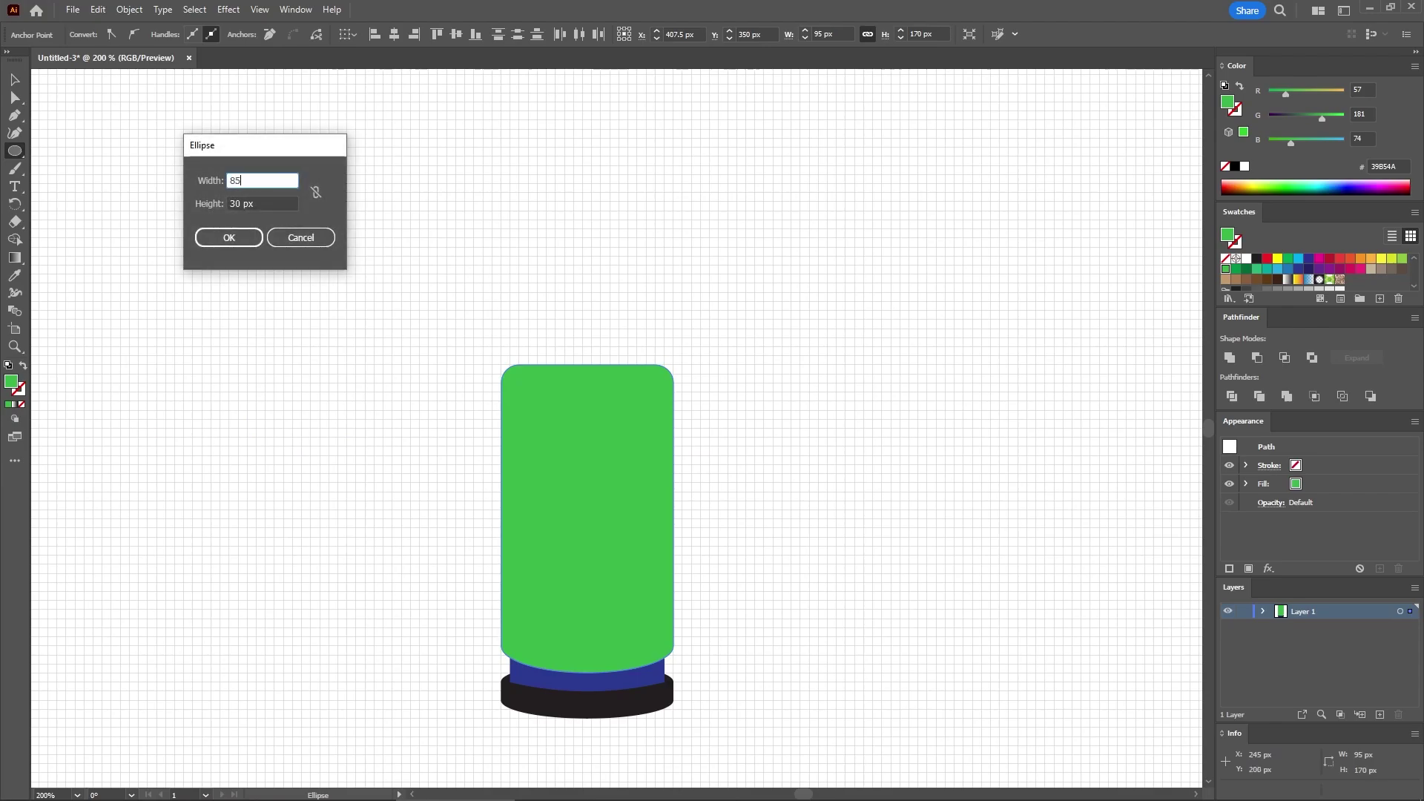
pyautogui.press('Tab')
pyautogui.write('160')
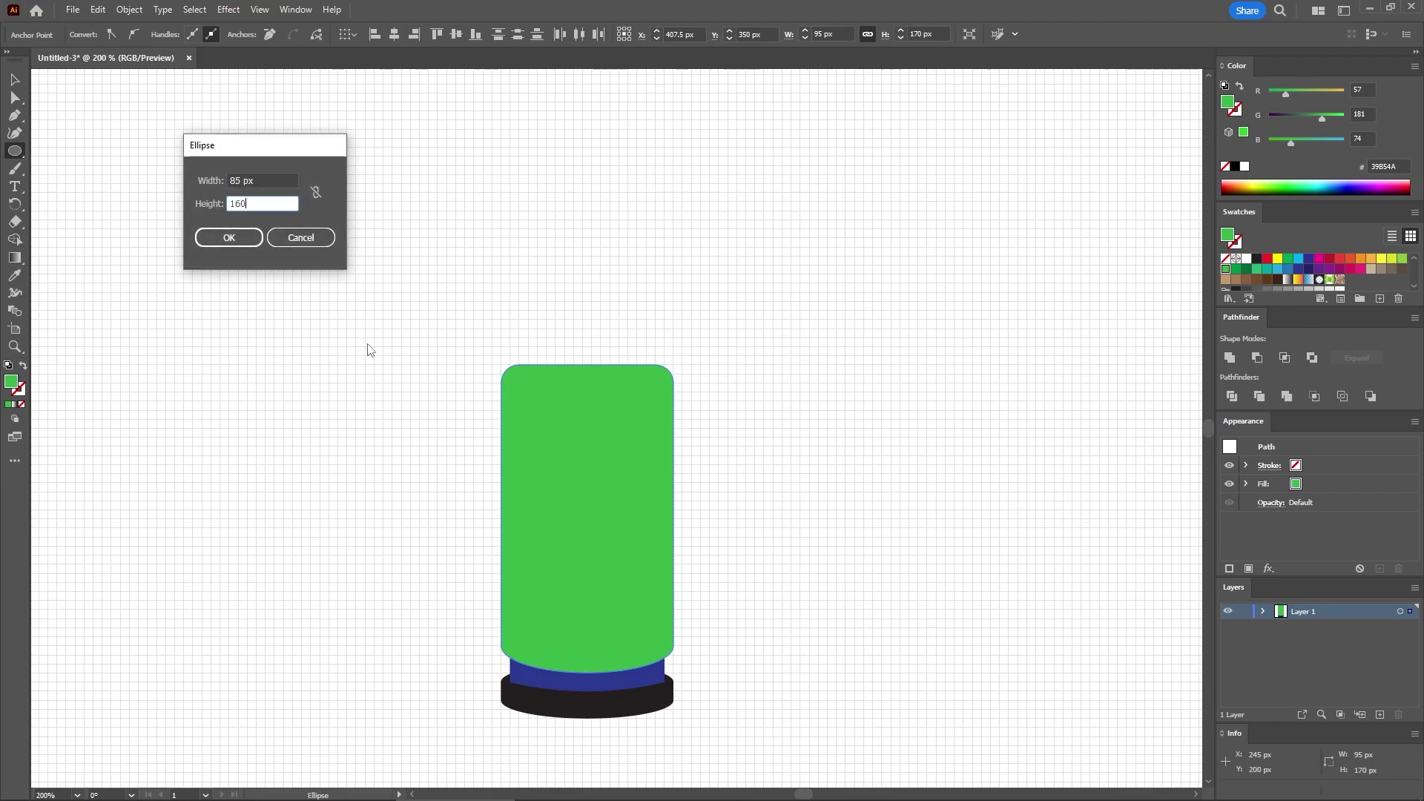
pyautogui.press('Return')
pyautogui.click(1381, 258)
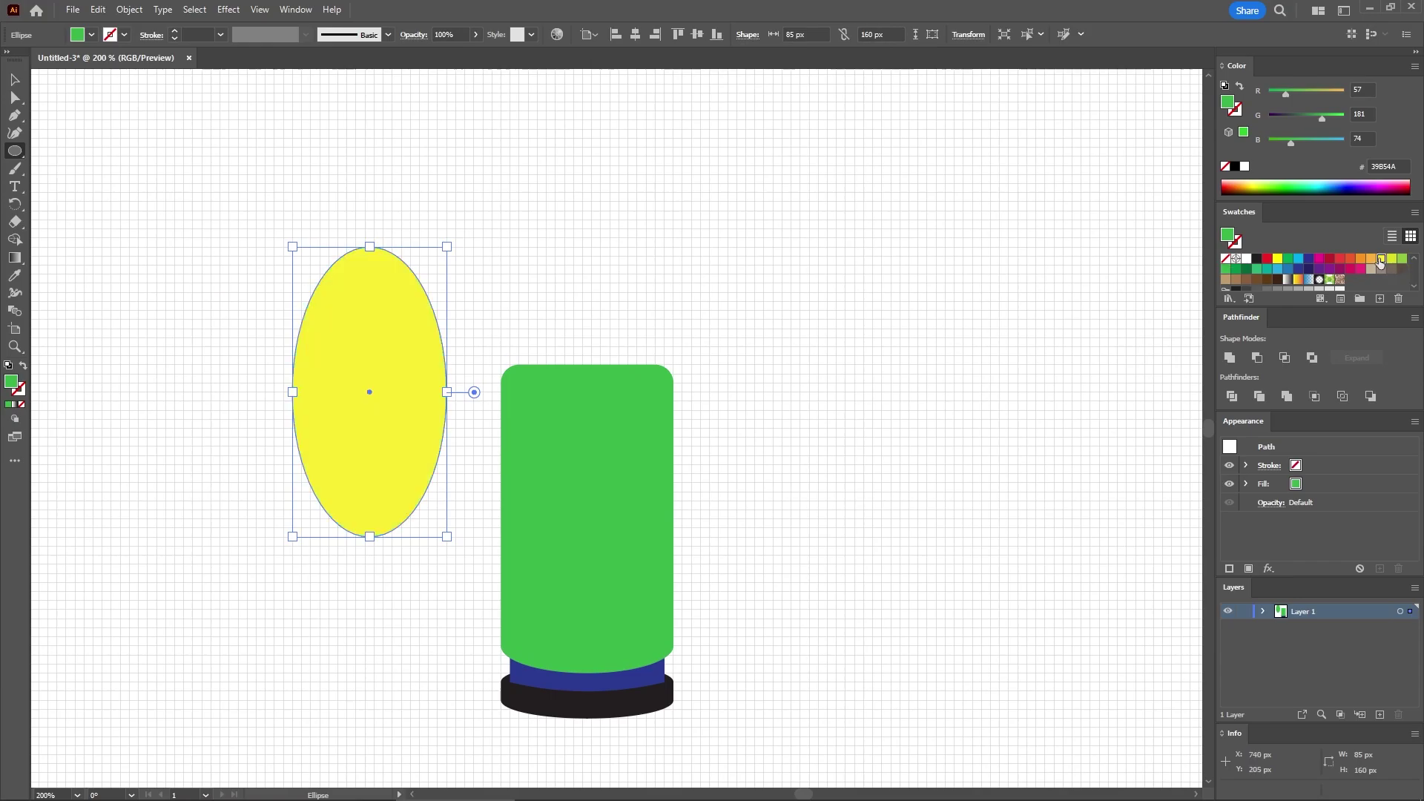
pyautogui.click(17, 80)
pyautogui.moveTo(340, 356); pyautogui.dragTo(577, 311)
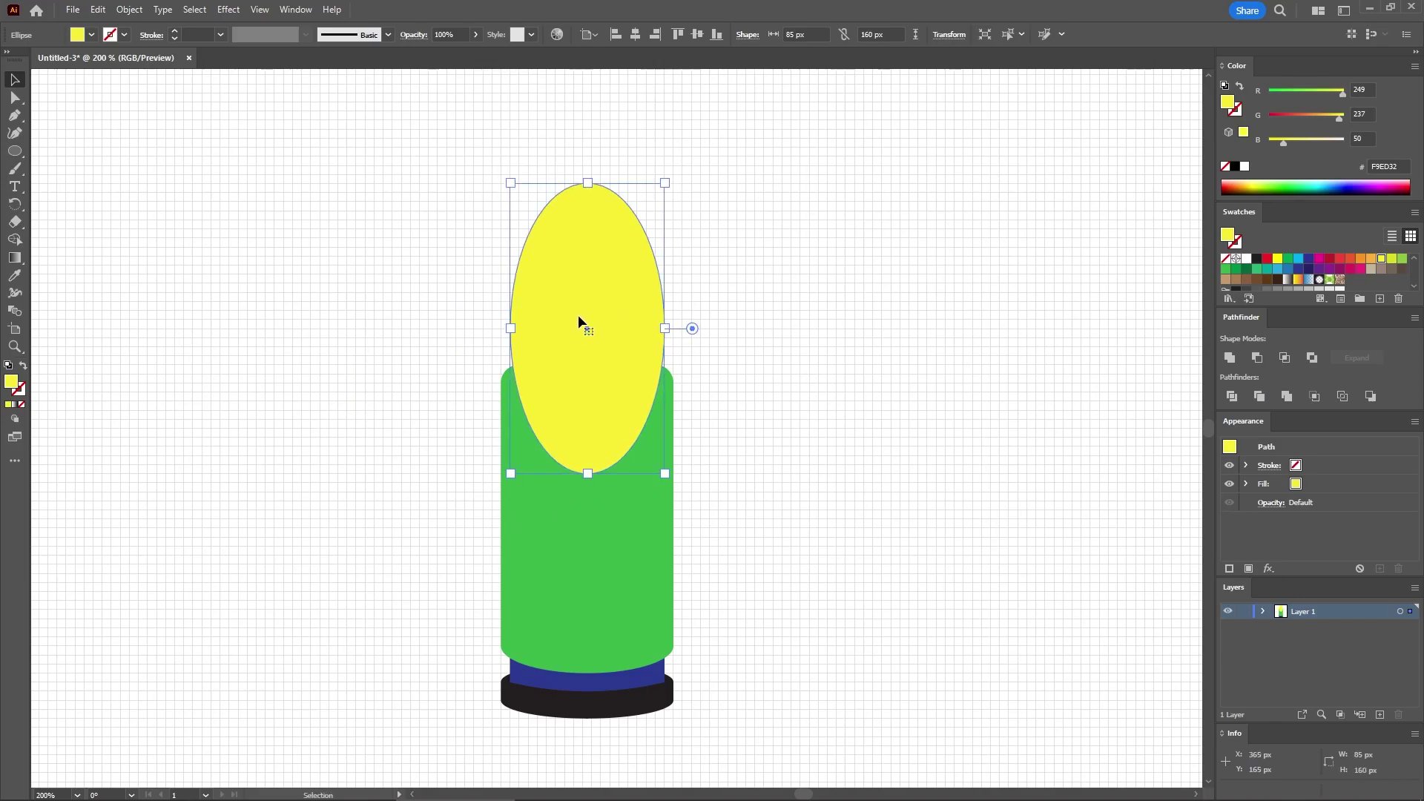
# Step: Draw a rectangle over the ellipse's lower half and unite them into the bullet tip
pyautogui.moveTo(15, 151); pyautogui.dragTo(81, 149)
pyautogui.moveTo(512, 328); pyautogui.dragTo(664, 474)
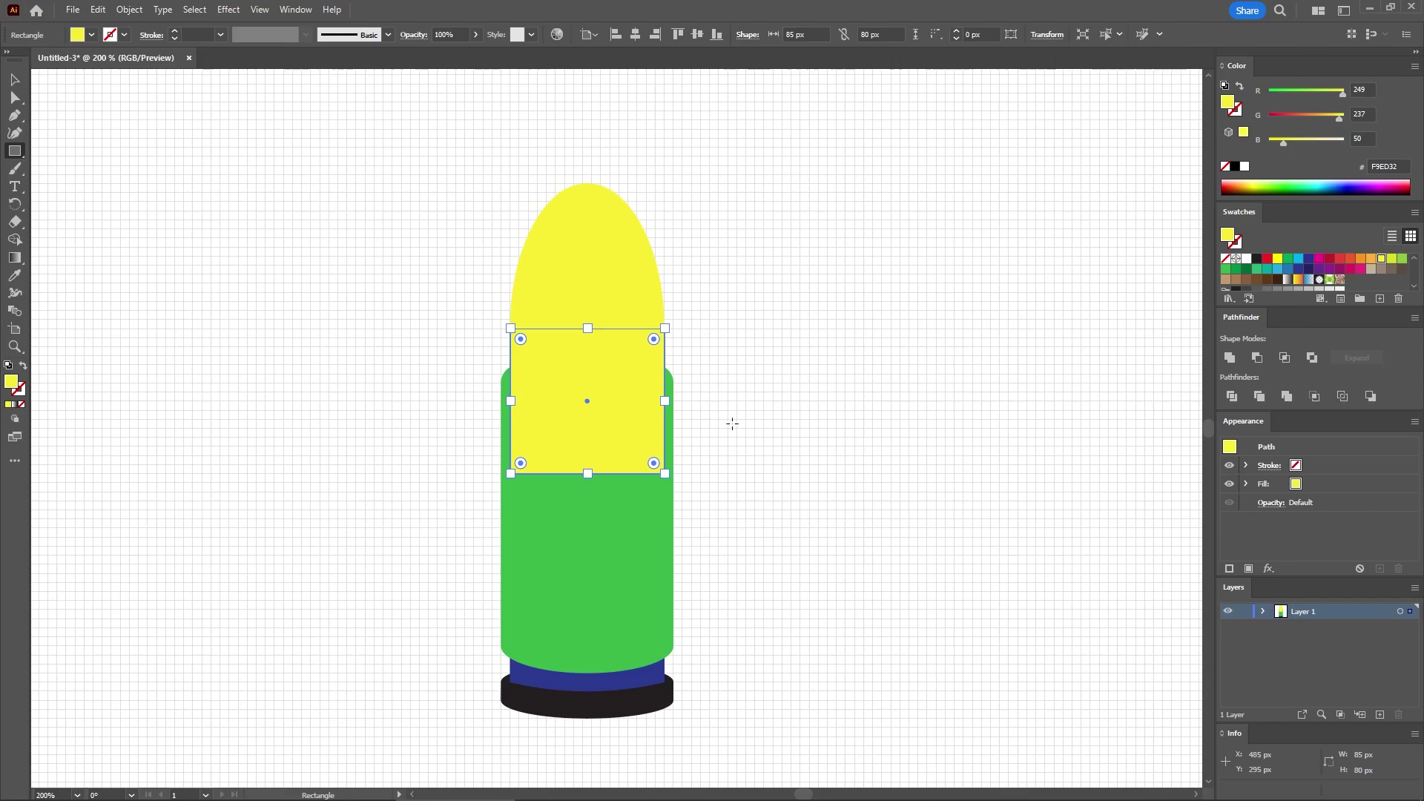
pyautogui.click(16, 80)
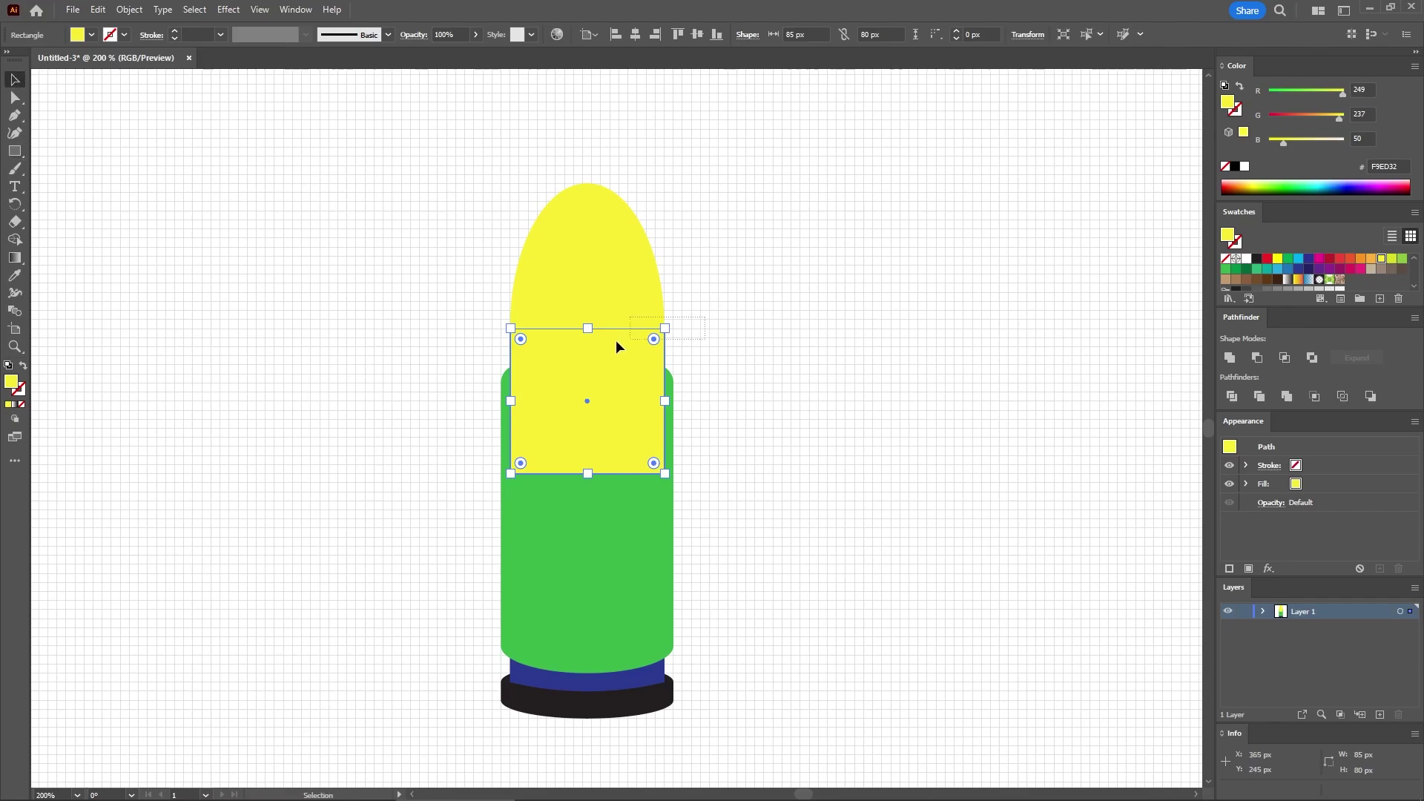
pyautogui.keyDown('shift'); pyautogui.click(597, 315); pyautogui.keyUp('shift')
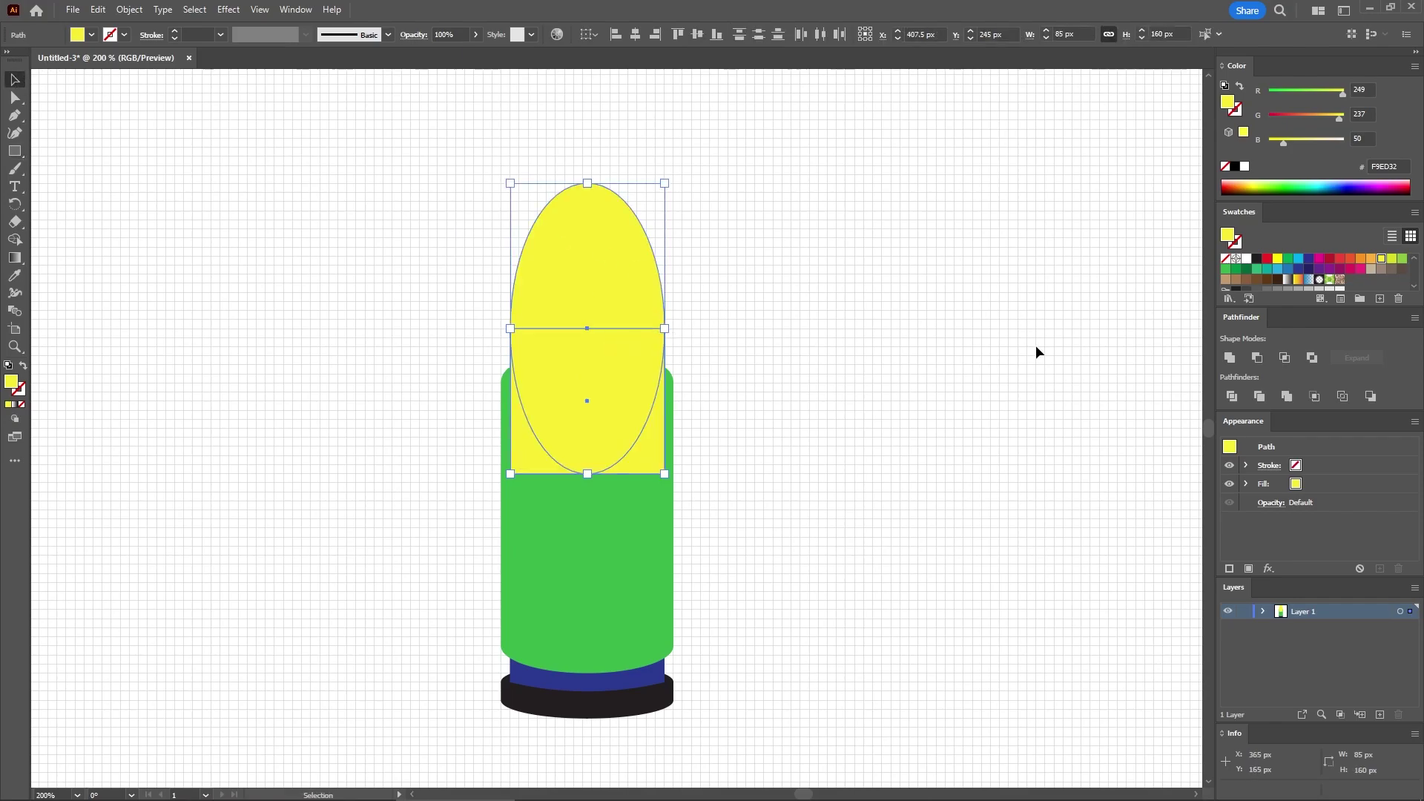
pyautogui.click(1230, 358)
pyautogui.click(14, 150)
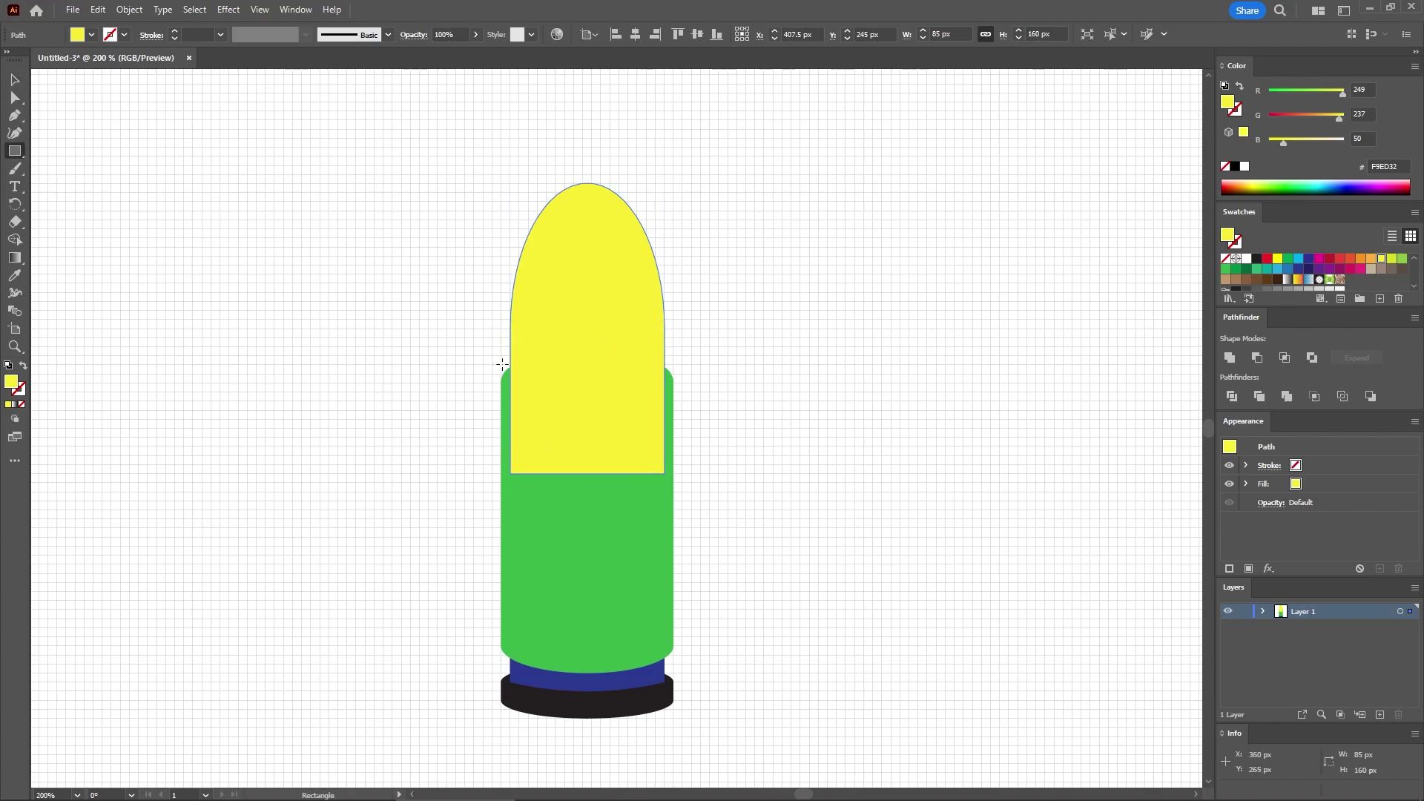
# Step: Cut a thin black 95 × 10 px bar out of the yellow tip with Minus Front
pyautogui.moveTo(503, 364); pyautogui.dragTo(675, 349)
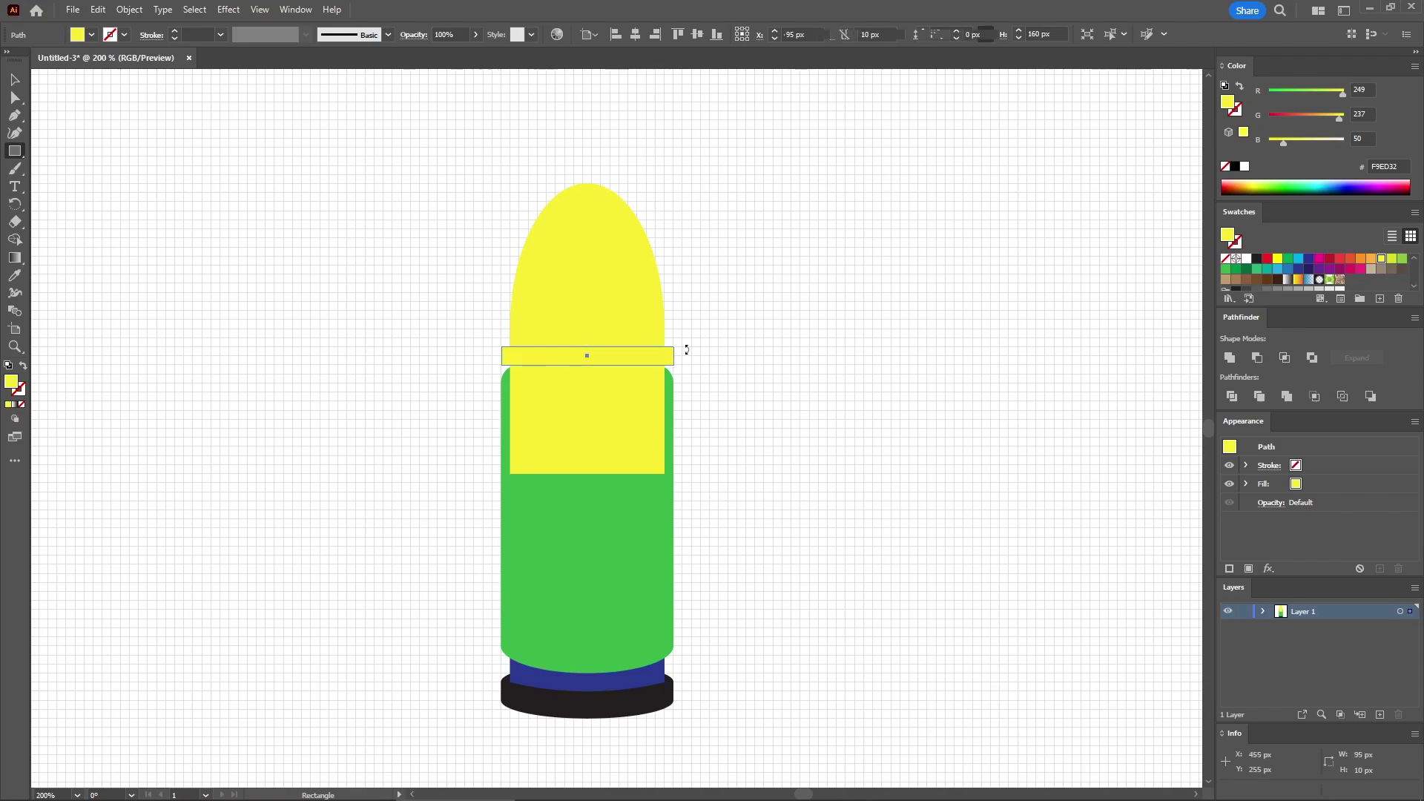
pyautogui.click(1256, 259)
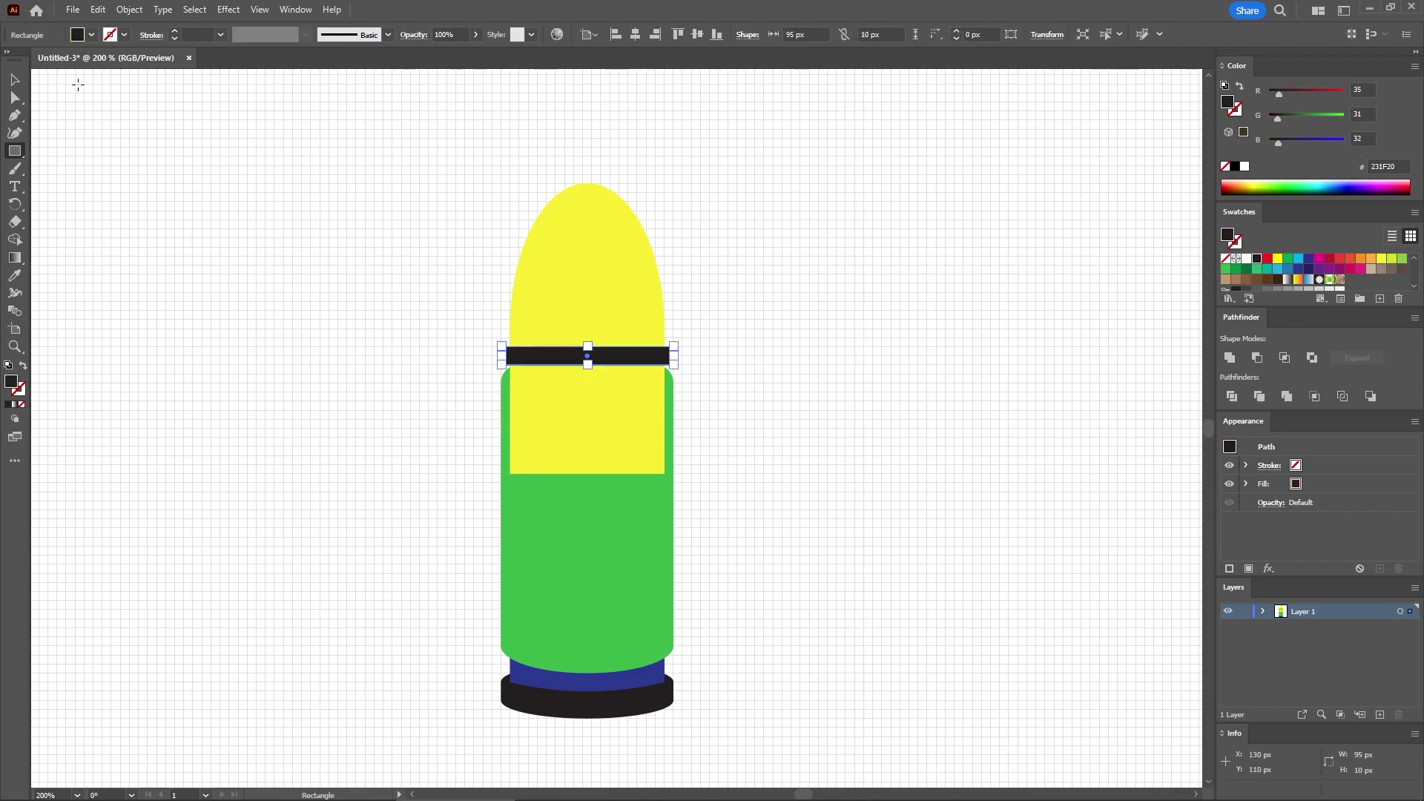
pyautogui.click(15, 80)
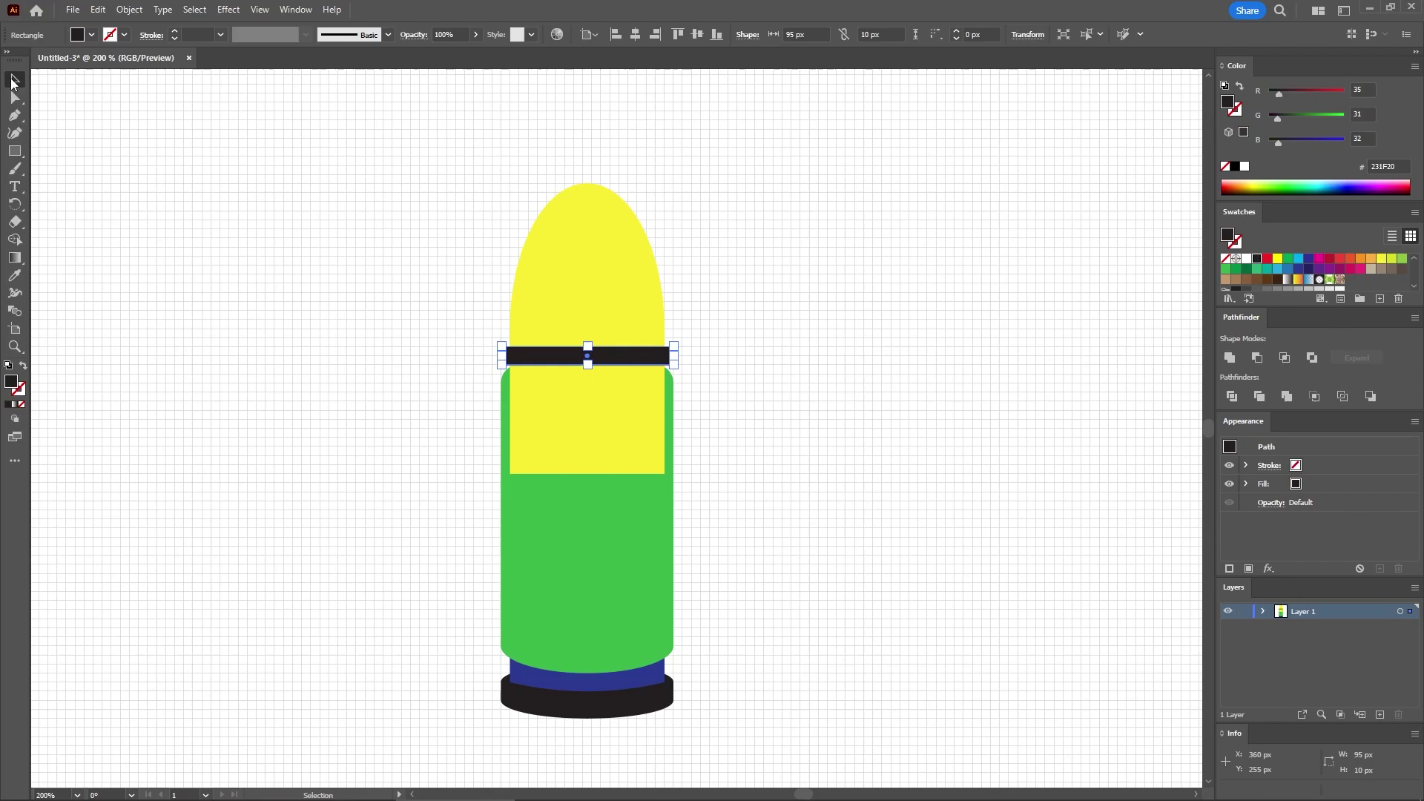
pyautogui.keyDown('shift'); pyautogui.click(590, 296); pyautogui.keyUp('shift')
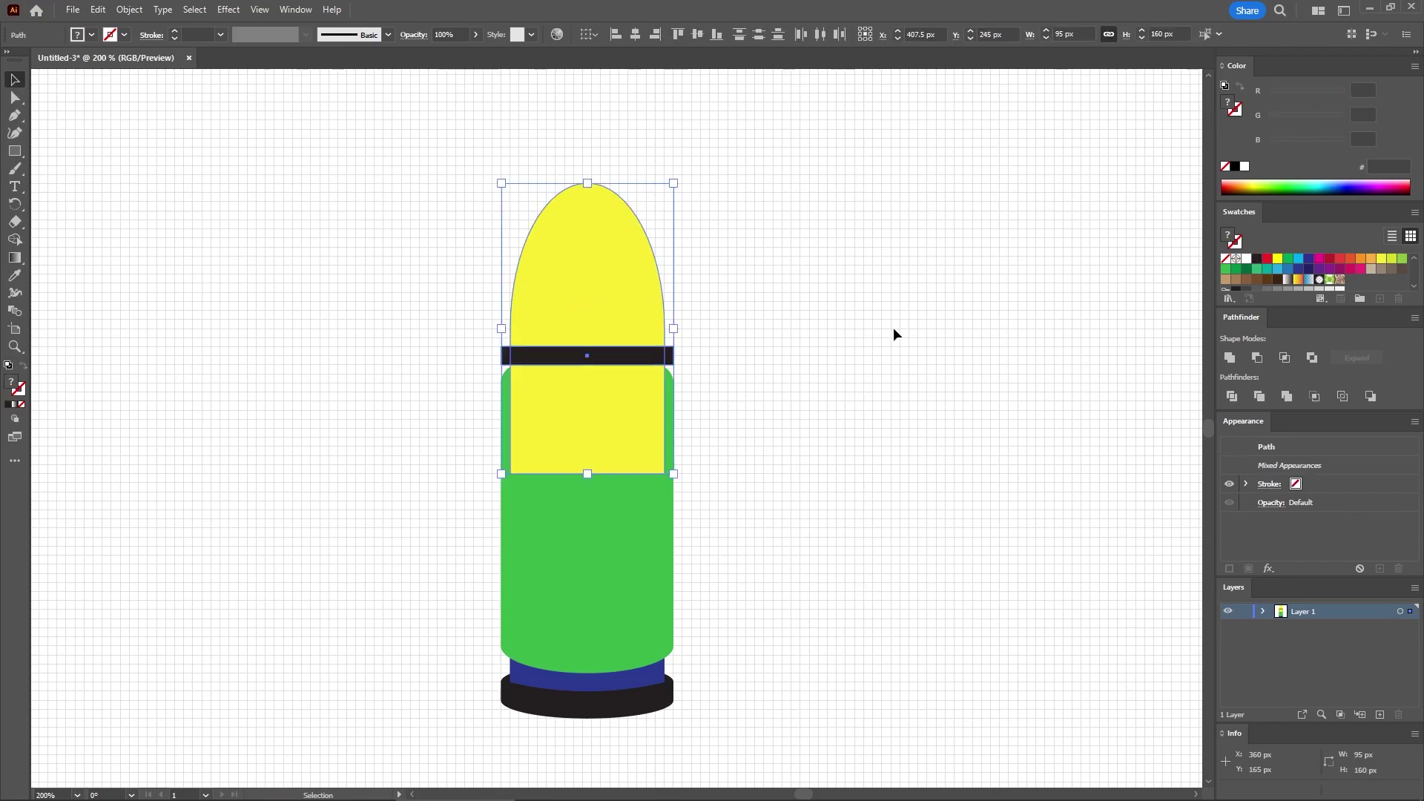
pyautogui.click(1257, 358)
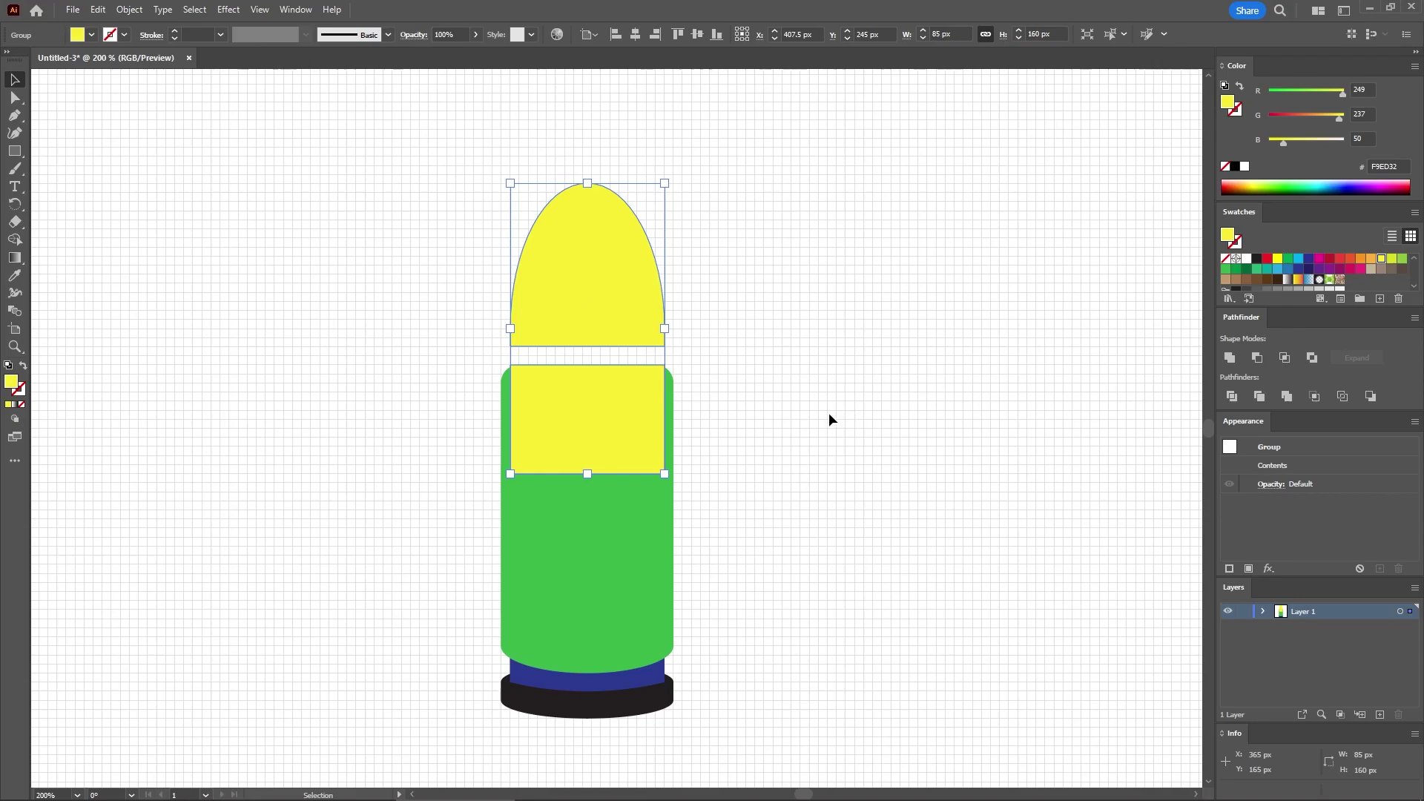
# Step: Ungroup the cut yellow pieces and delete the lower one
pyautogui.click(1262, 611)
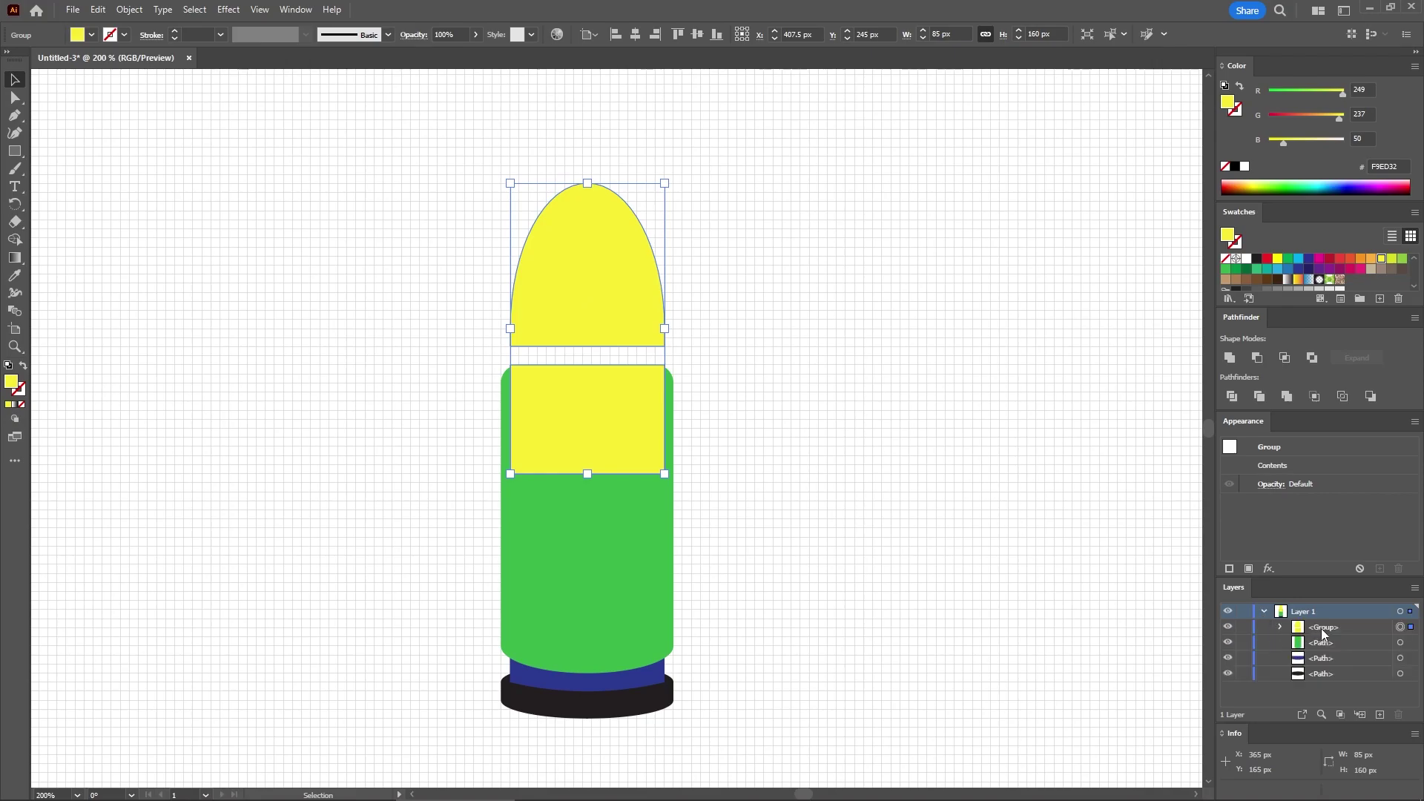
pyautogui.hotkey('ctrl', 'shift', 'g')
pyautogui.click(754, 480)
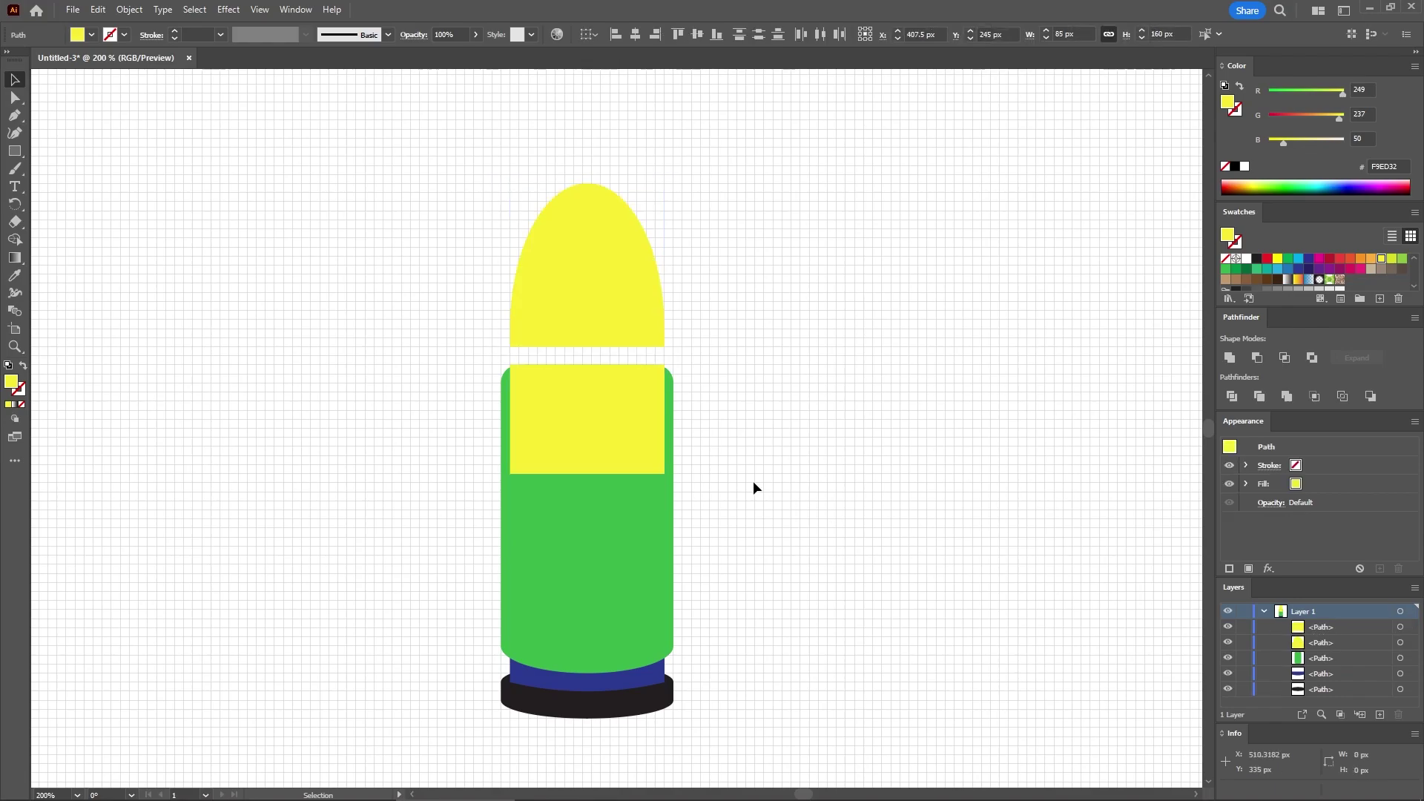
pyautogui.click(607, 406)
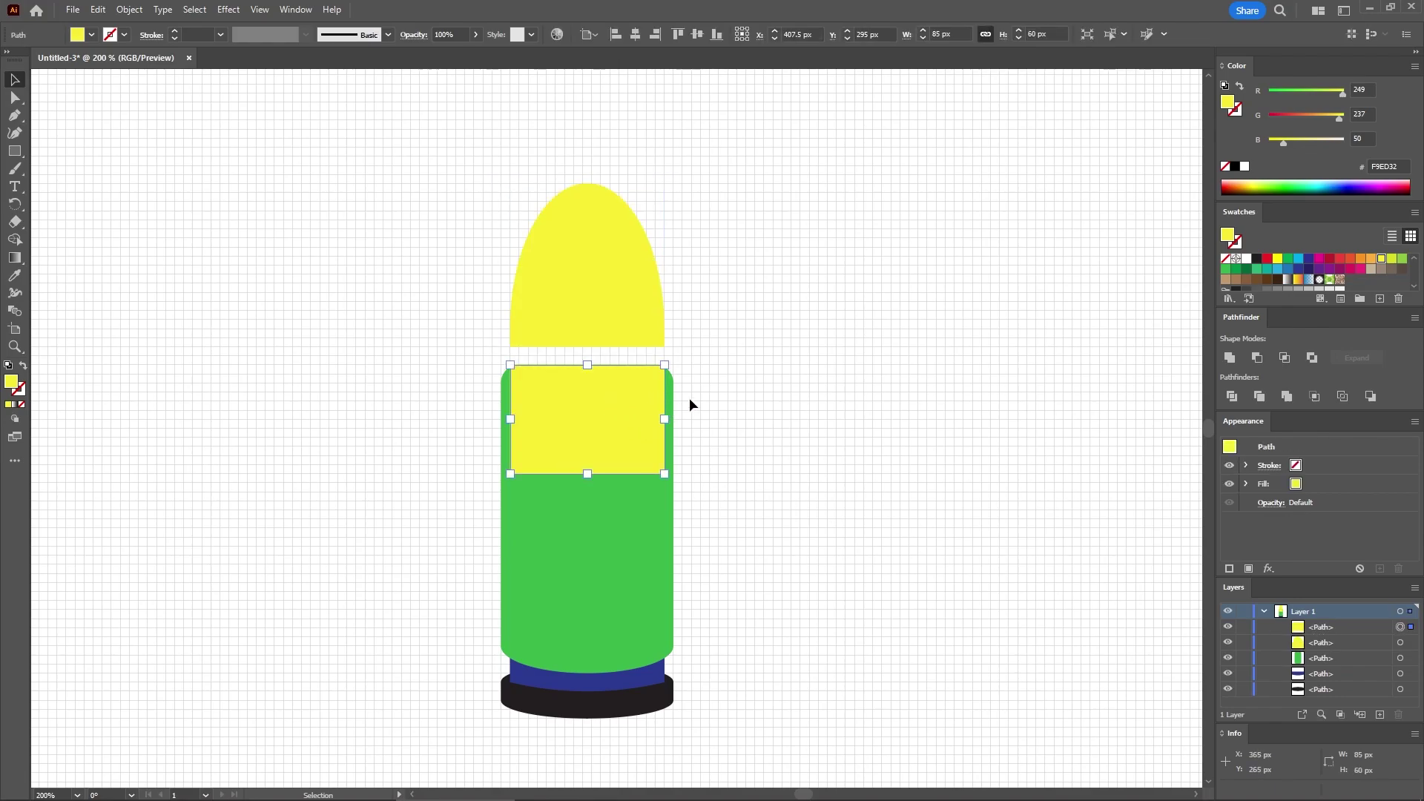
pyautogui.press('Delete')
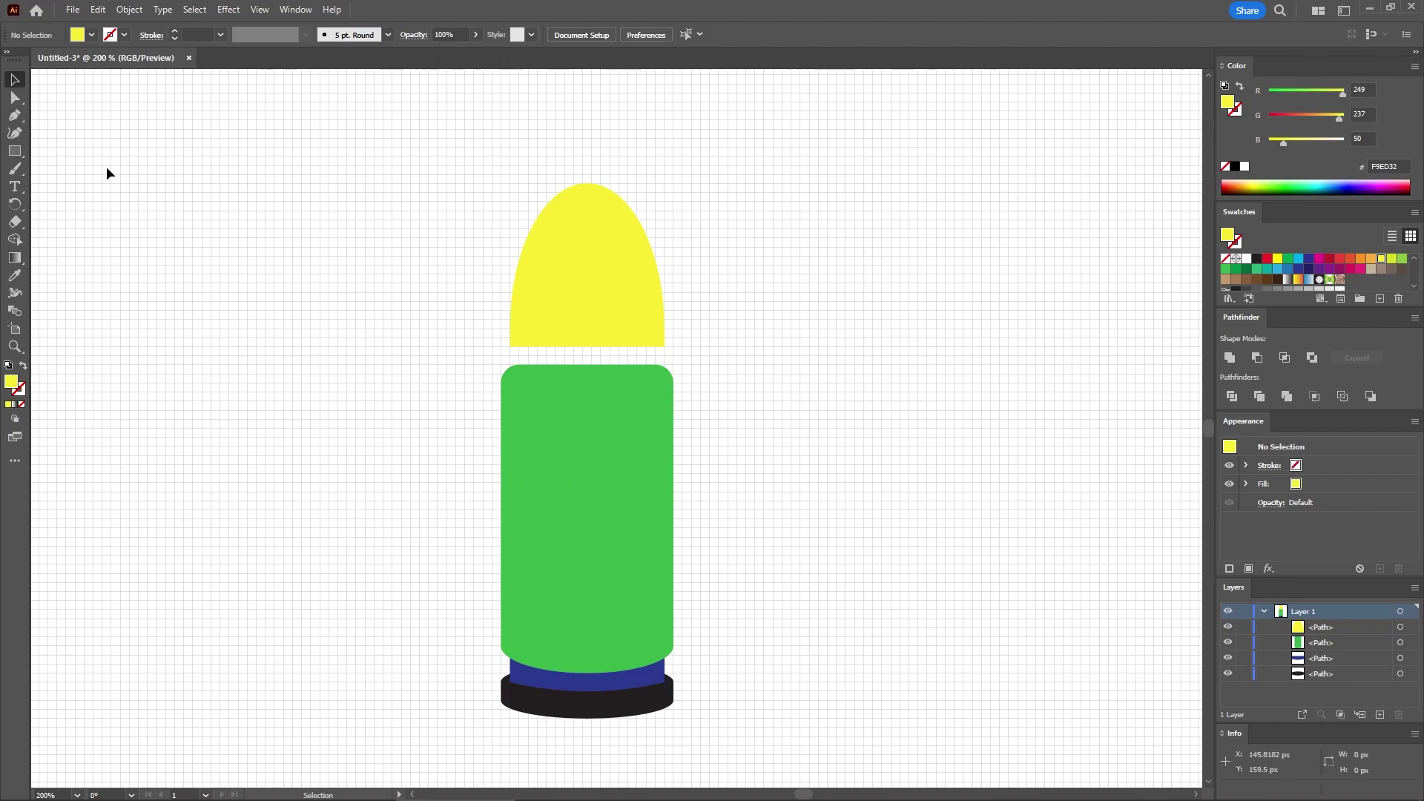
# Step: Round the yellow dome's two bottom corners to 5 px
pyautogui.click(15, 98)
pyautogui.moveTo(489, 336); pyautogui.dragTo(678, 357)
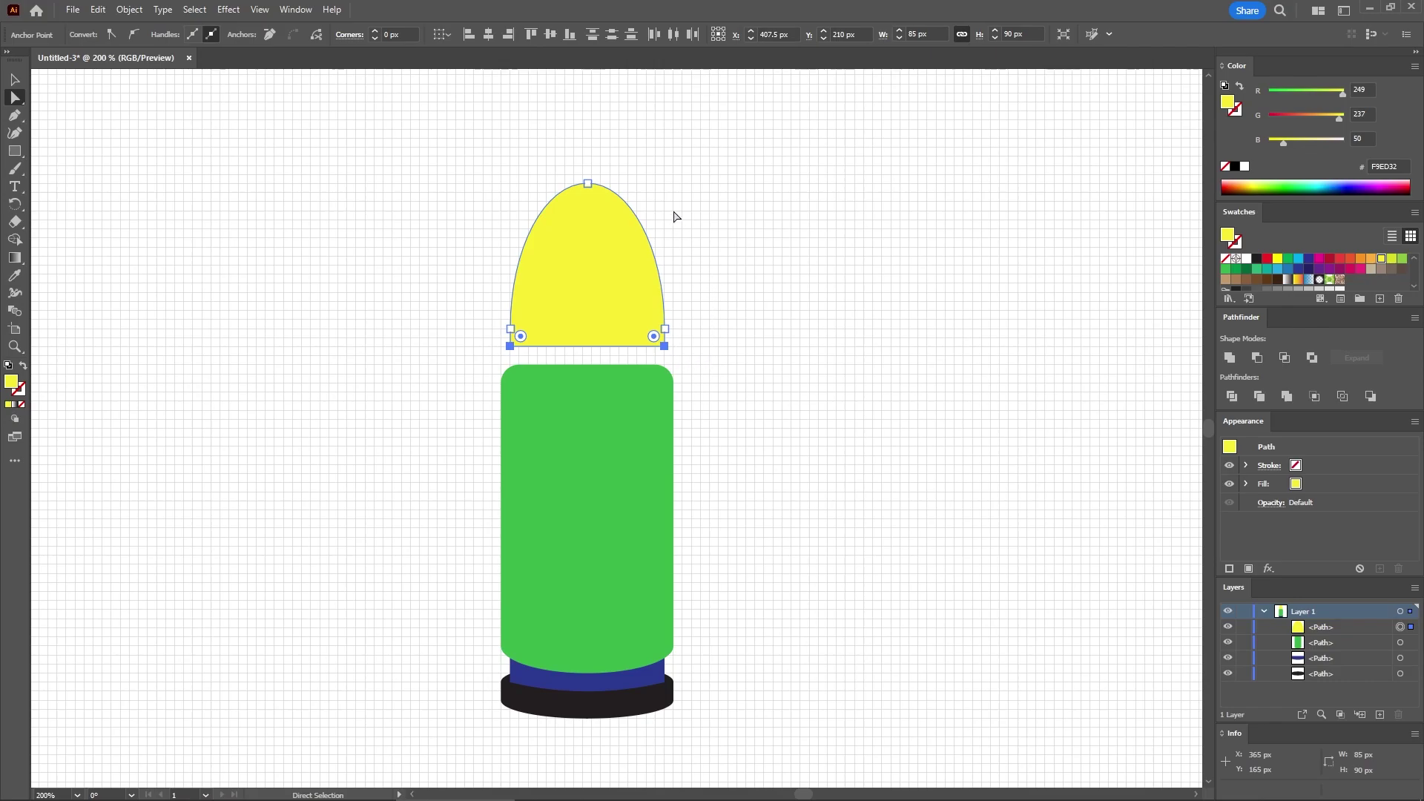
pyautogui.click(407, 33)
pyautogui.write('5')
pyautogui.press('Return')
pyautogui.click(398, 236)
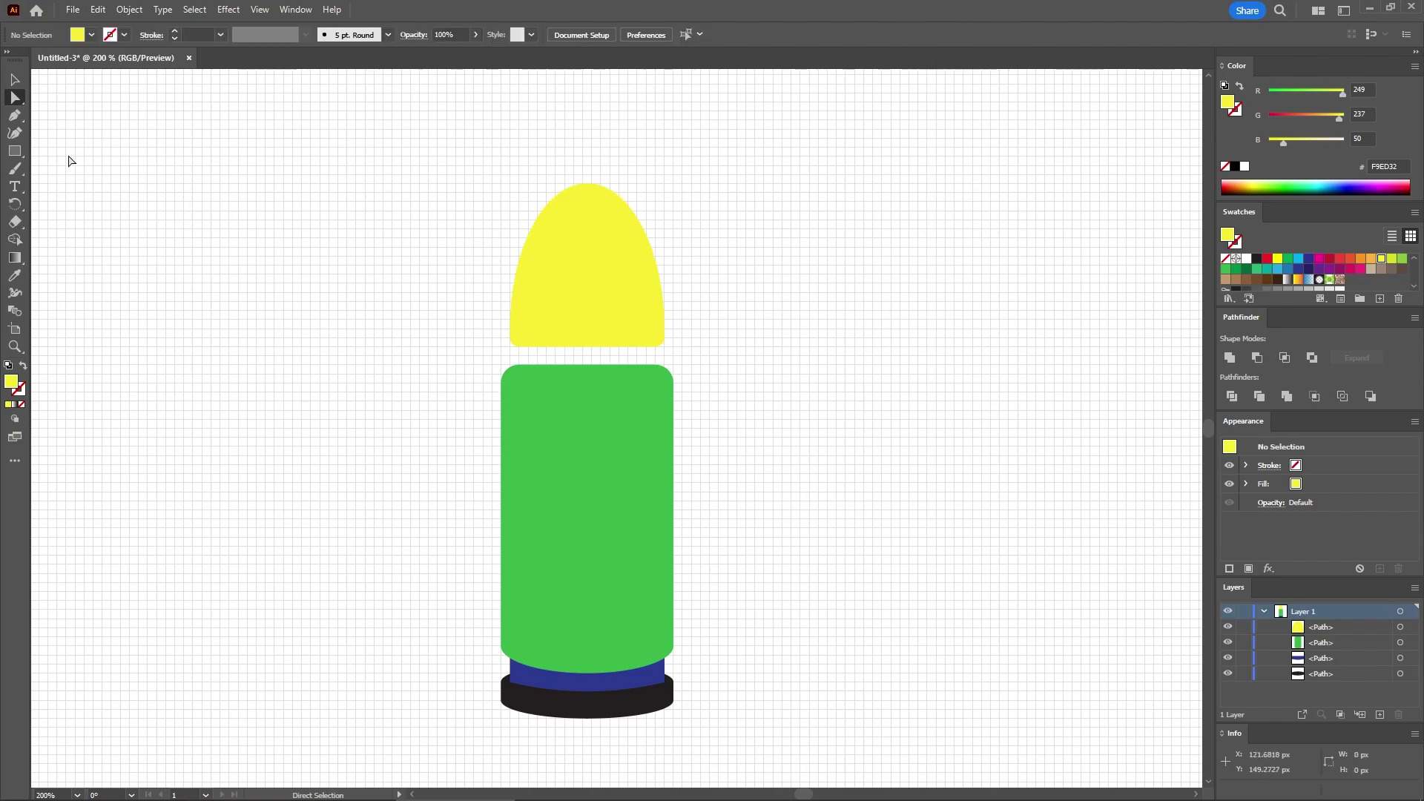
# Step: Draw an 85 × 10 px band in the gap under the dome with 5 px corners
pyautogui.click(14, 151)
pyautogui.moveTo(509, 347); pyautogui.dragTo(663, 361)
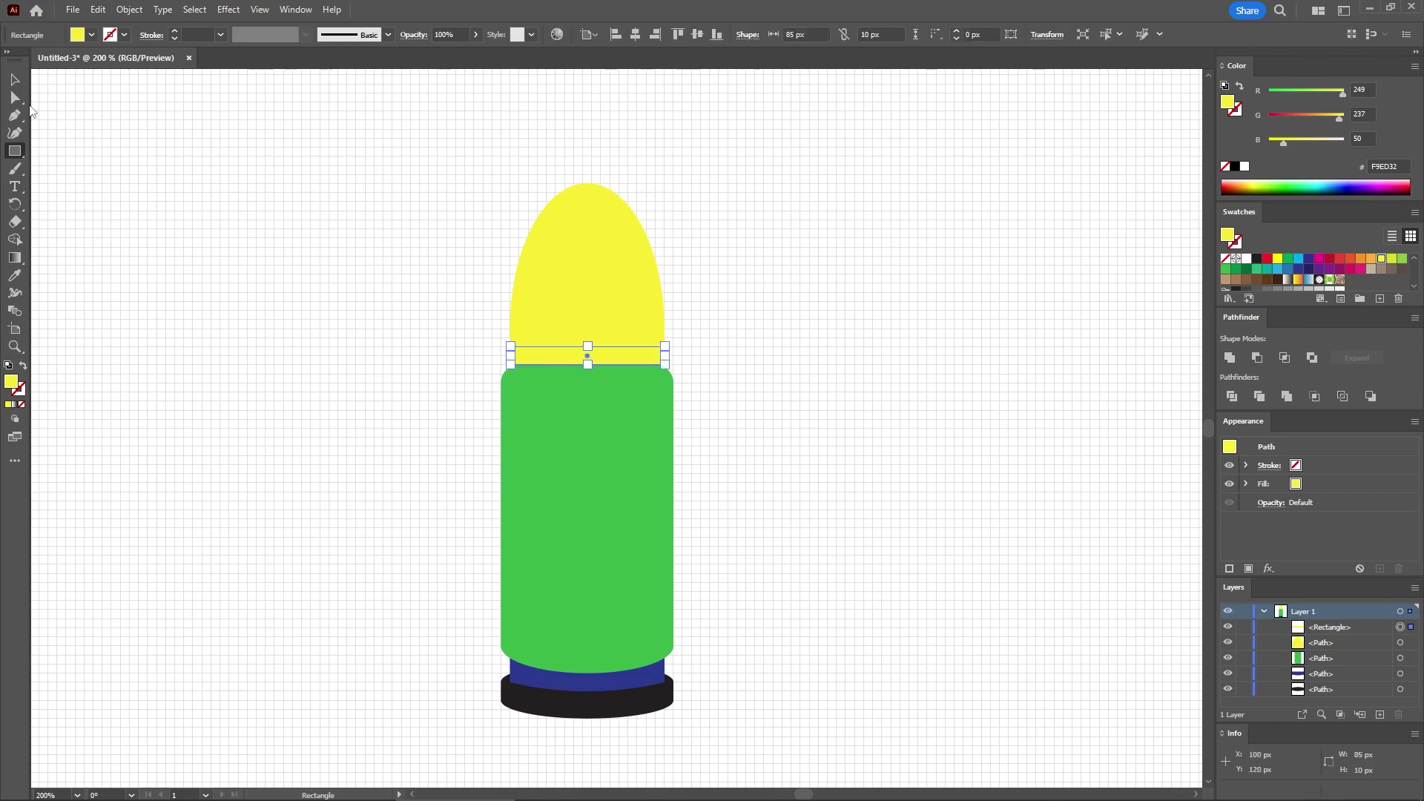
pyautogui.click(18, 97)
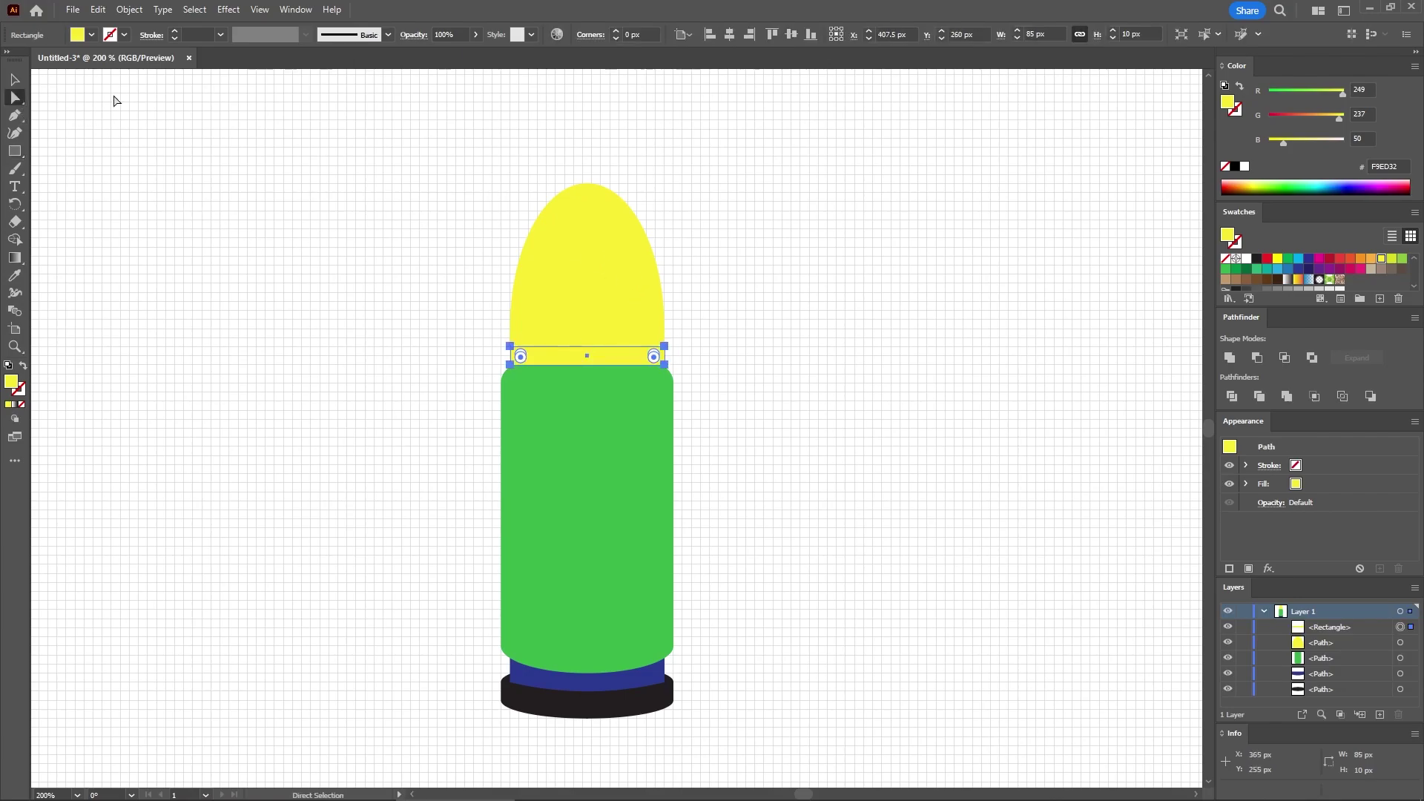
pyautogui.click(647, 35)
pyautogui.write('5')
pyautogui.press('Return')
pyautogui.click(15, 79)
# Step: Duplicate Layer 1 as a backup and hide the original
pyautogui.click(1263, 611)
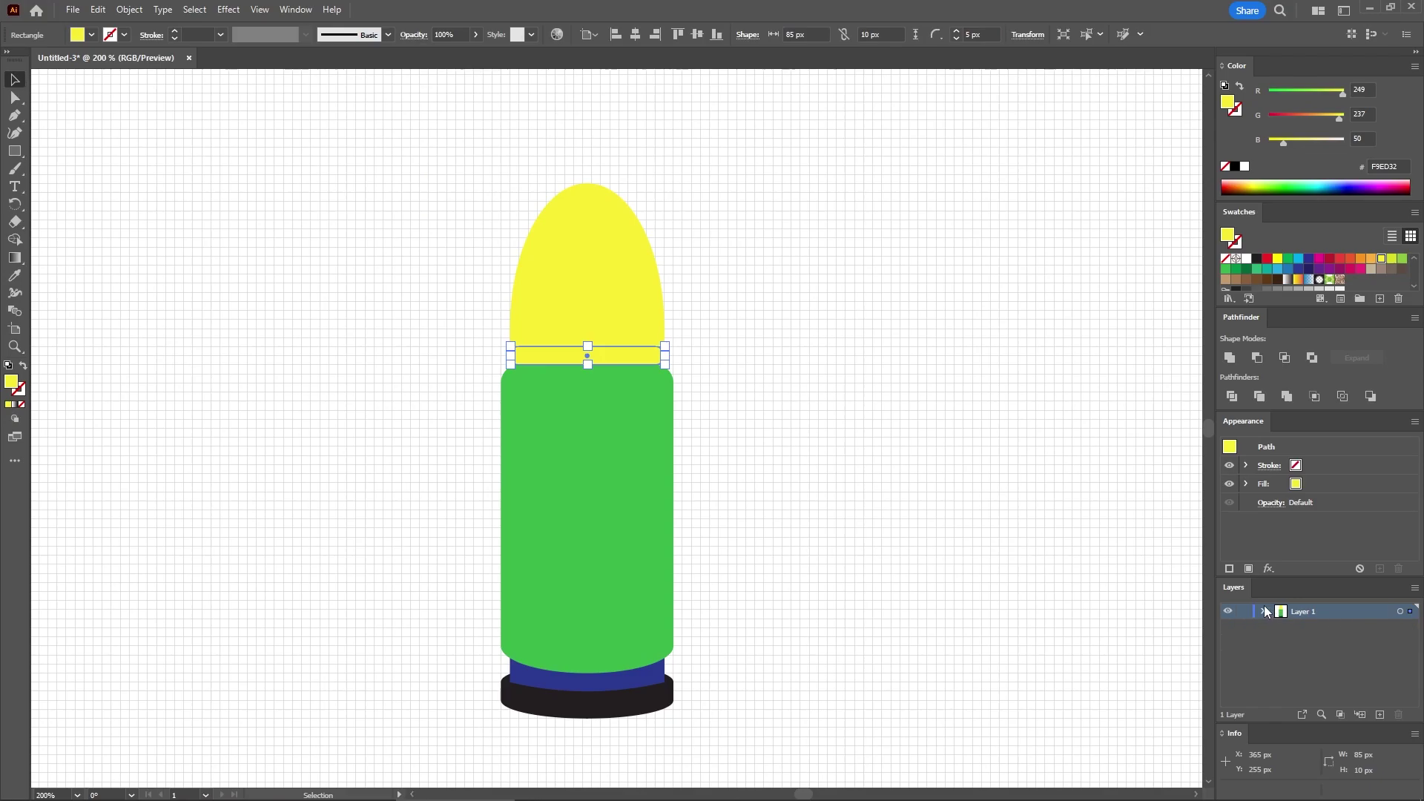
pyautogui.moveTo(1335, 612); pyautogui.dragTo(1380, 714)
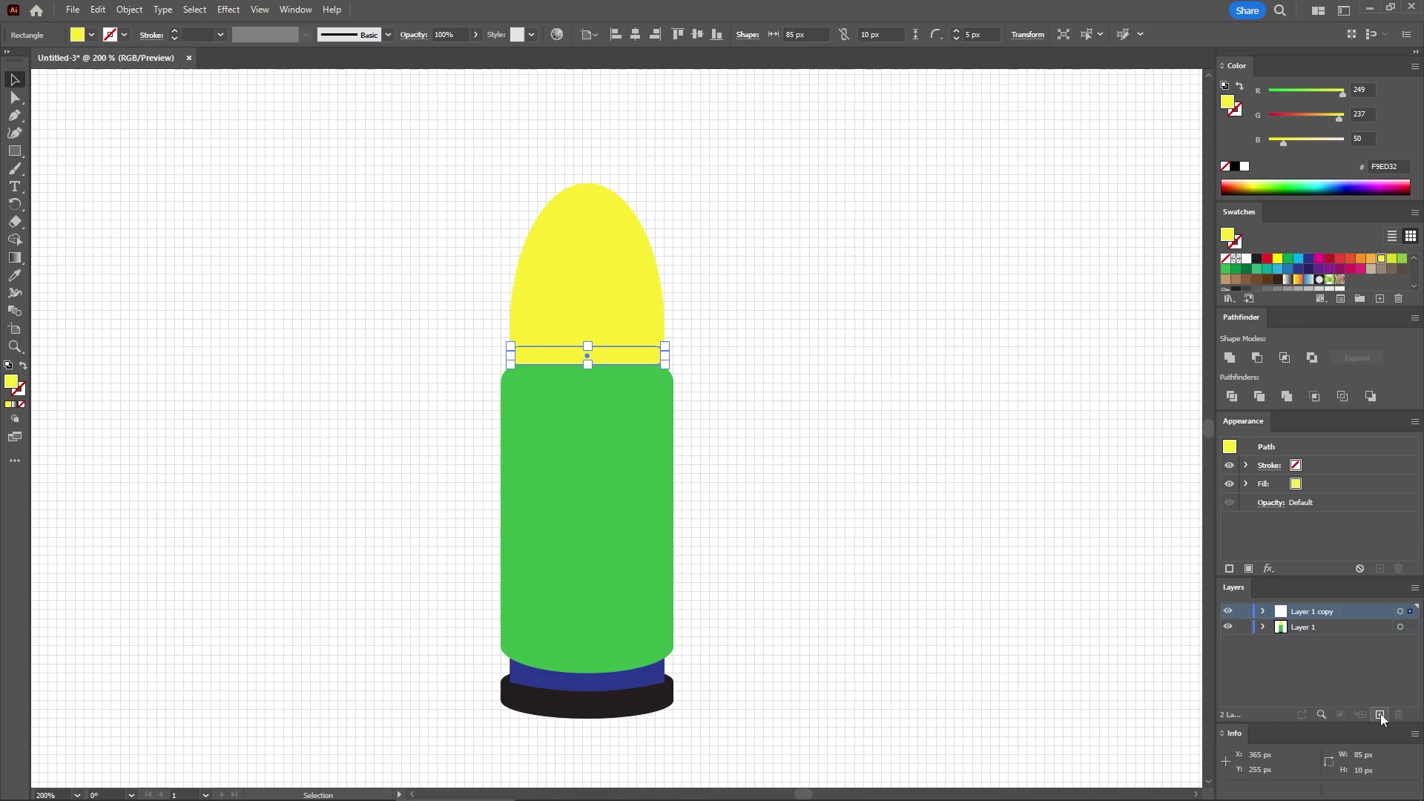
pyautogui.click(1228, 627)
# Step: Make the thin band black and create a 30 × 110 px ellipse
pyautogui.click(1256, 259)
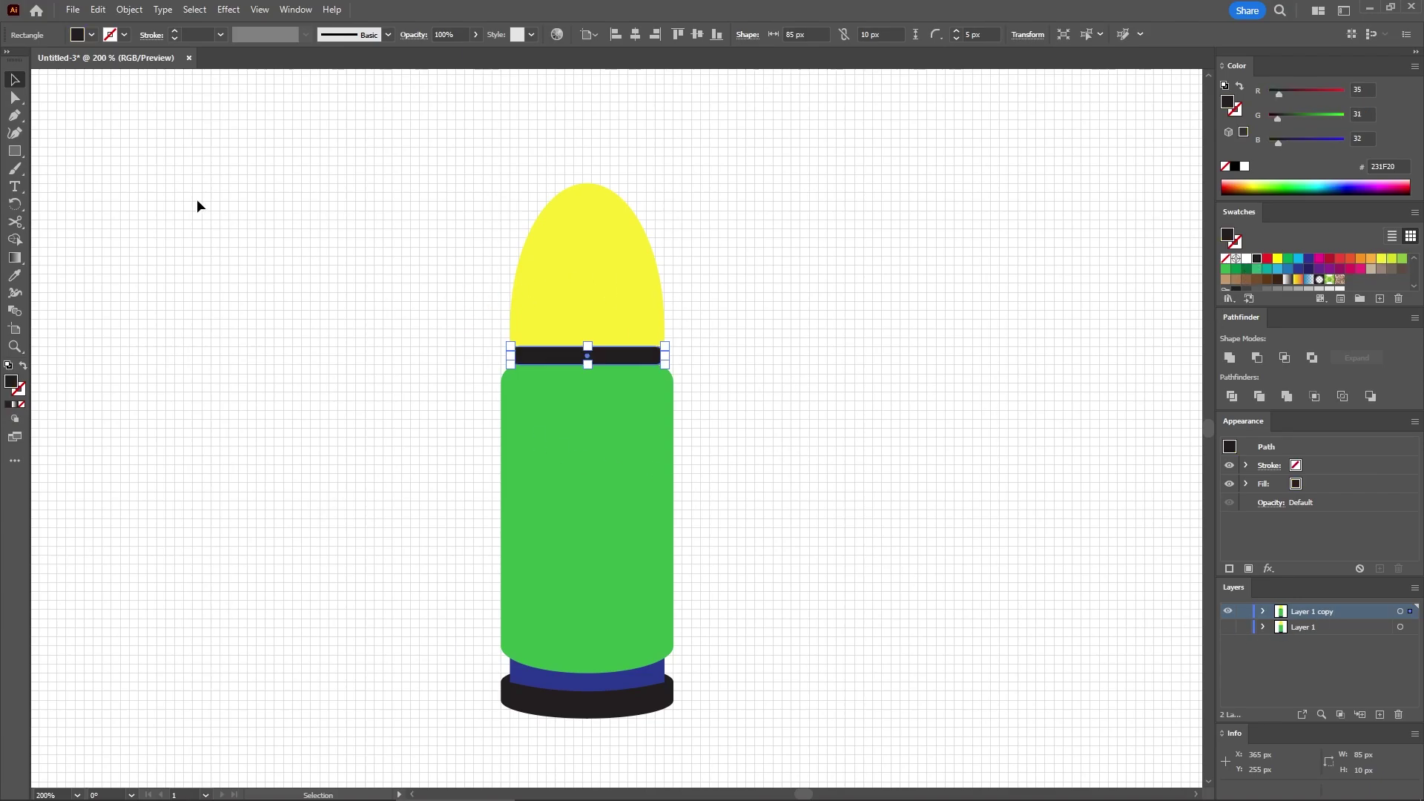
pyautogui.moveTo(12, 152); pyautogui.dragTo(76, 167)
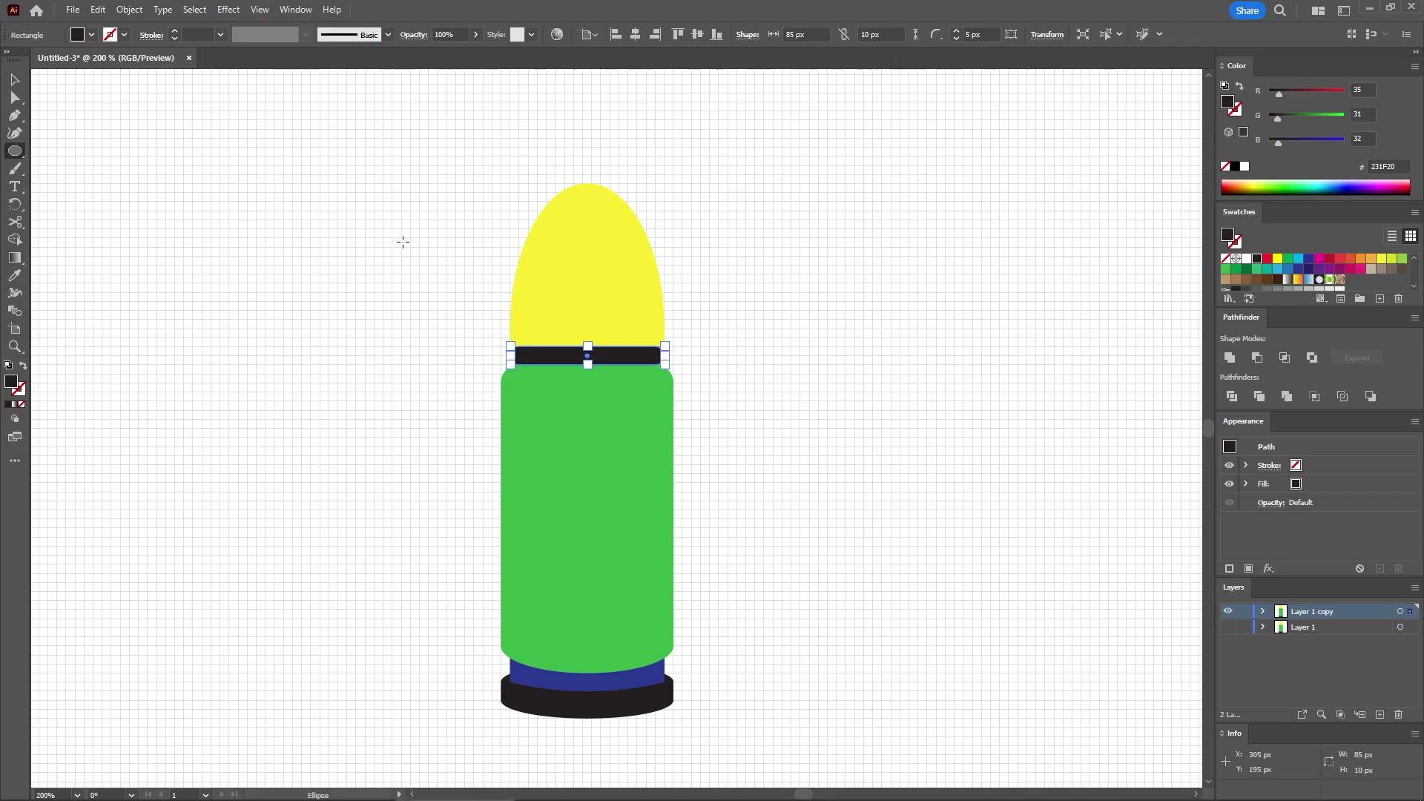
pyautogui.click(324, 235)
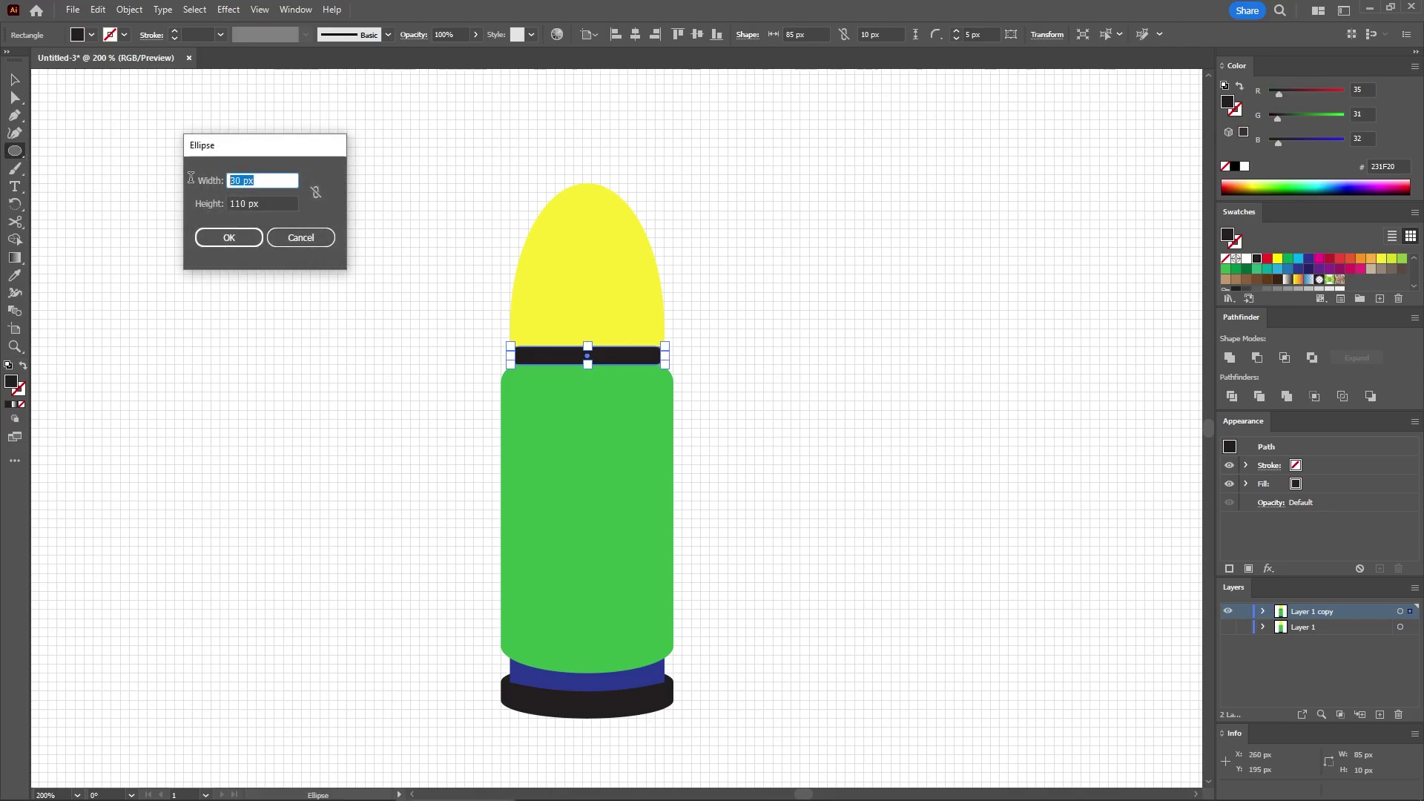
pyautogui.press('Tab')
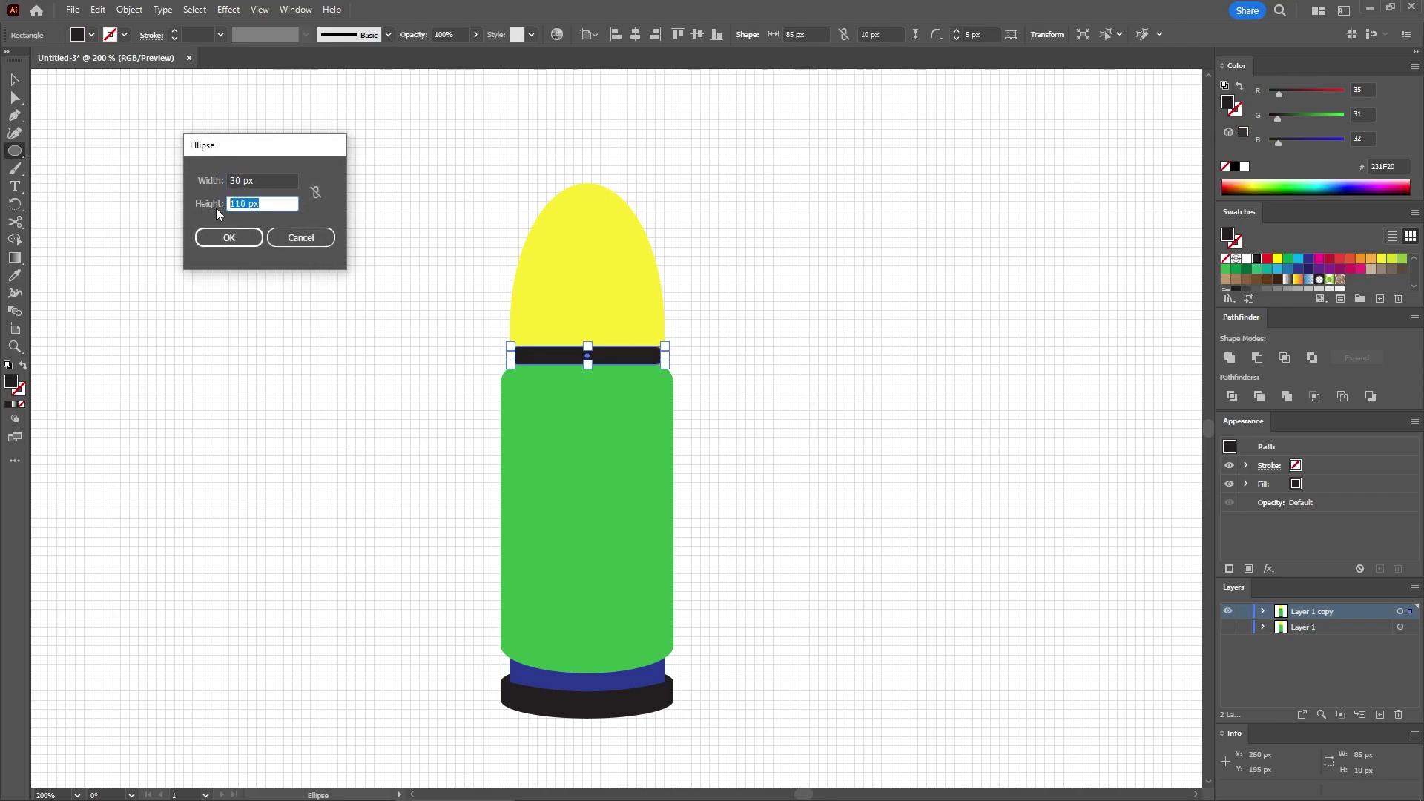
pyautogui.click(228, 237)
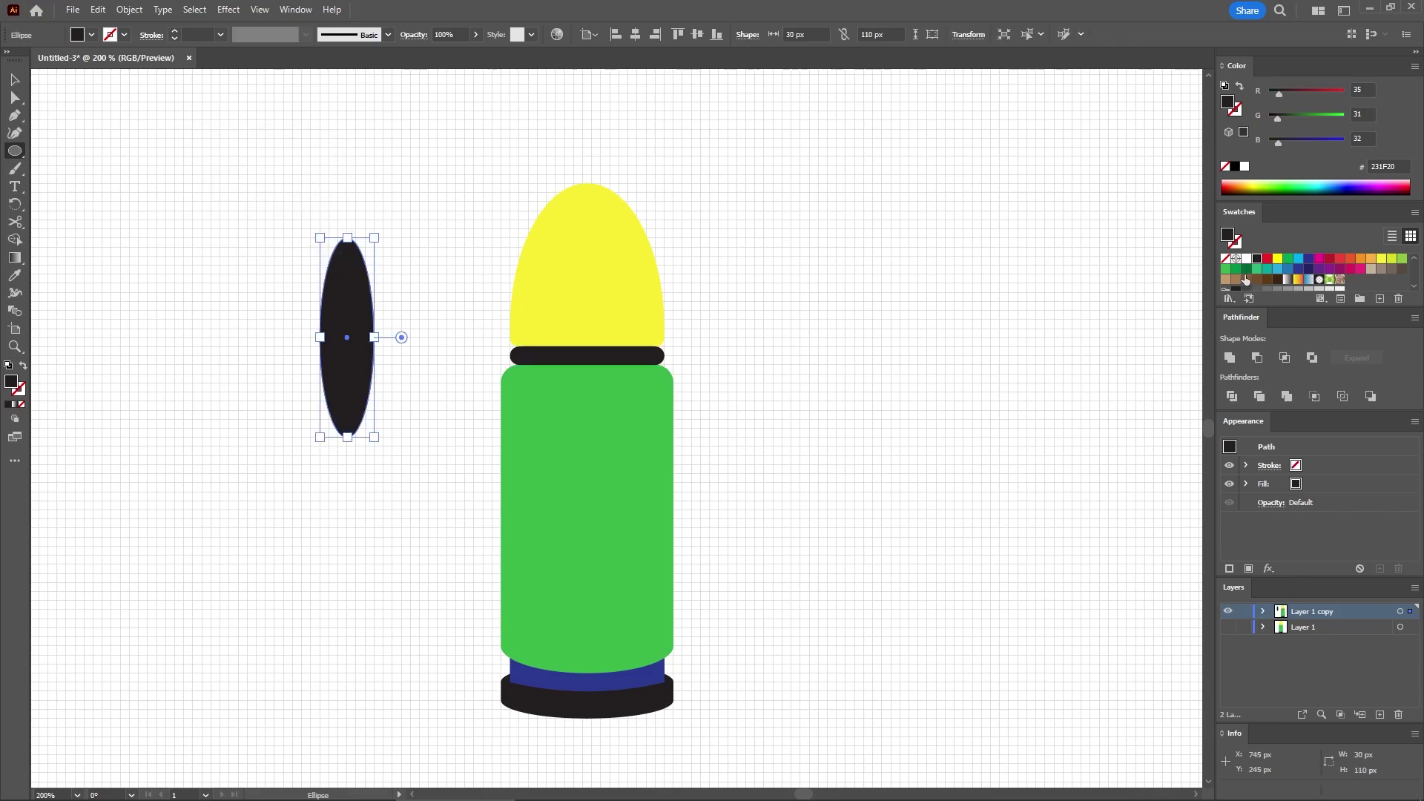
# Step: Fill the ellipse white, move it over the bullet's tip and casing, and select the yellow dome
pyautogui.click(1246, 259)
pyautogui.click(22, 83)
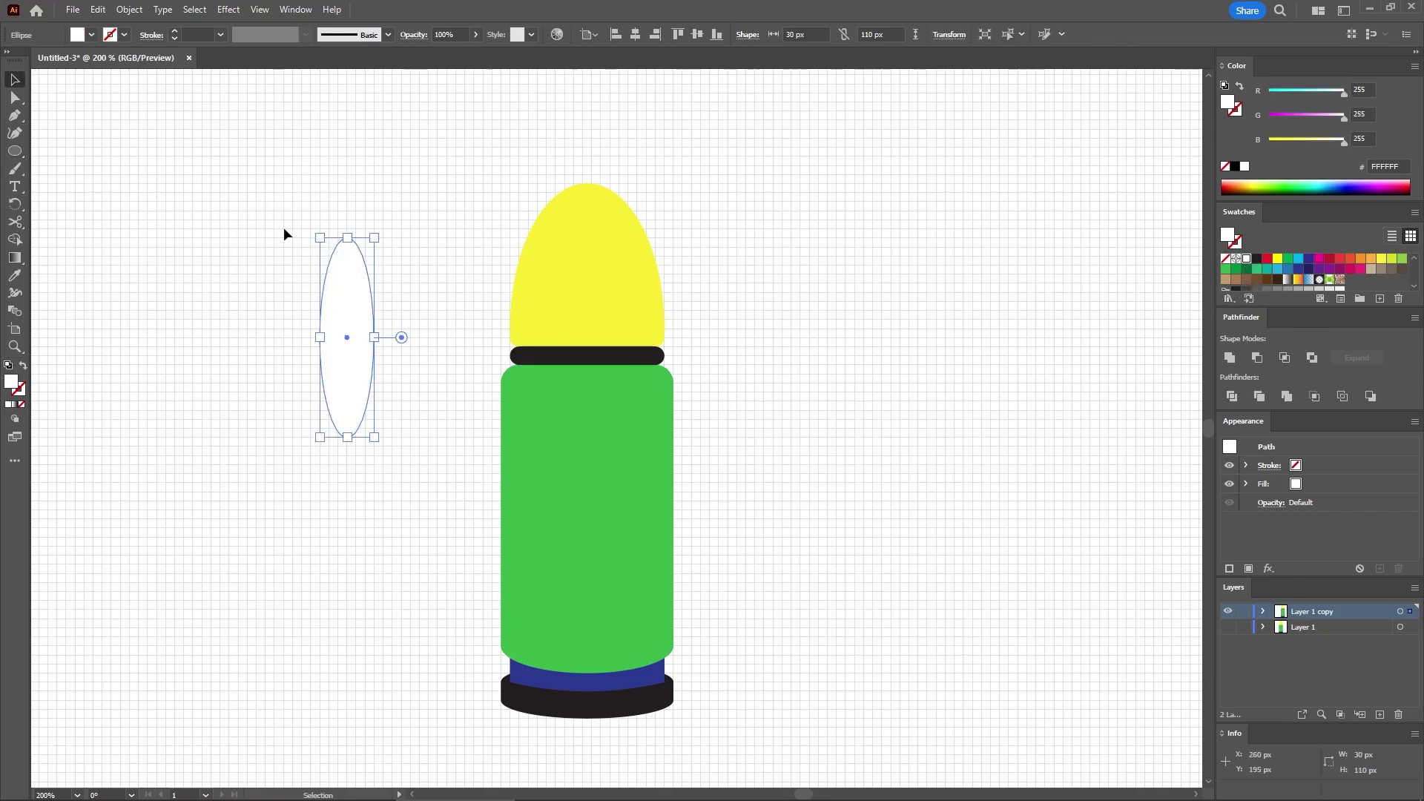
pyautogui.moveTo(353, 301); pyautogui.dragTo(627, 309)
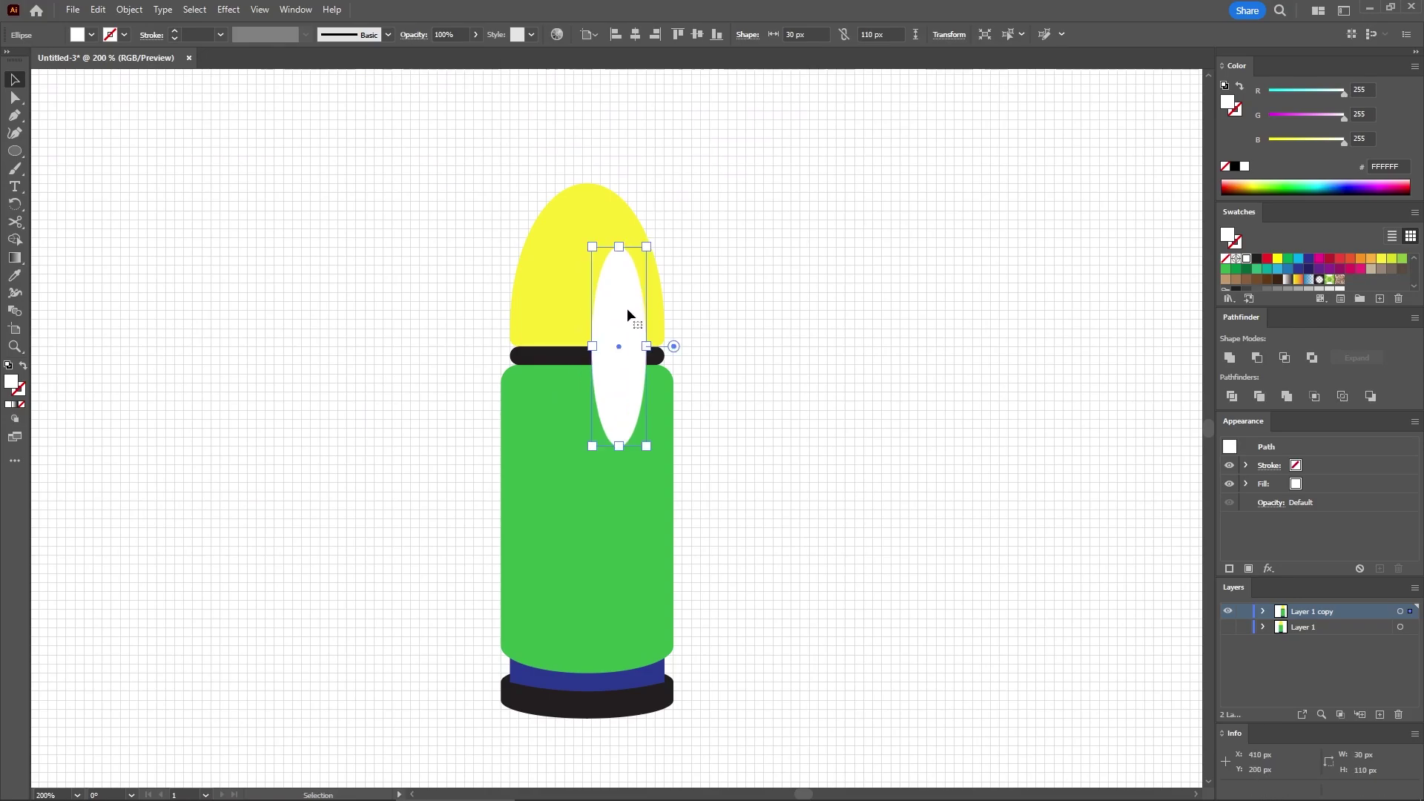
pyautogui.click(557, 270)
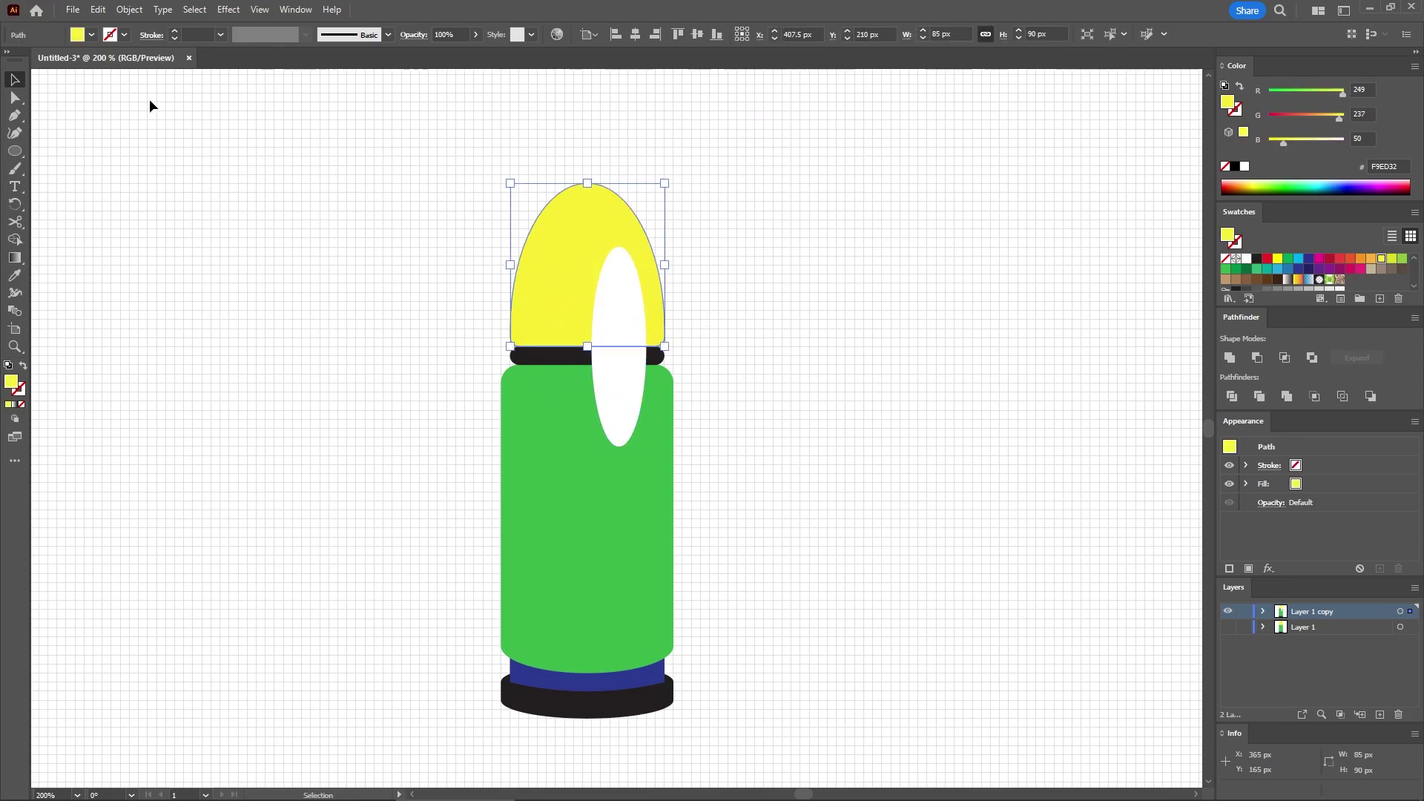
# Step: Intersect an inset Offset Path copy of the yellow dome with the white ellipse to form the highlight
pyautogui.click(130, 10)
pyautogui.moveTo(181, 378)
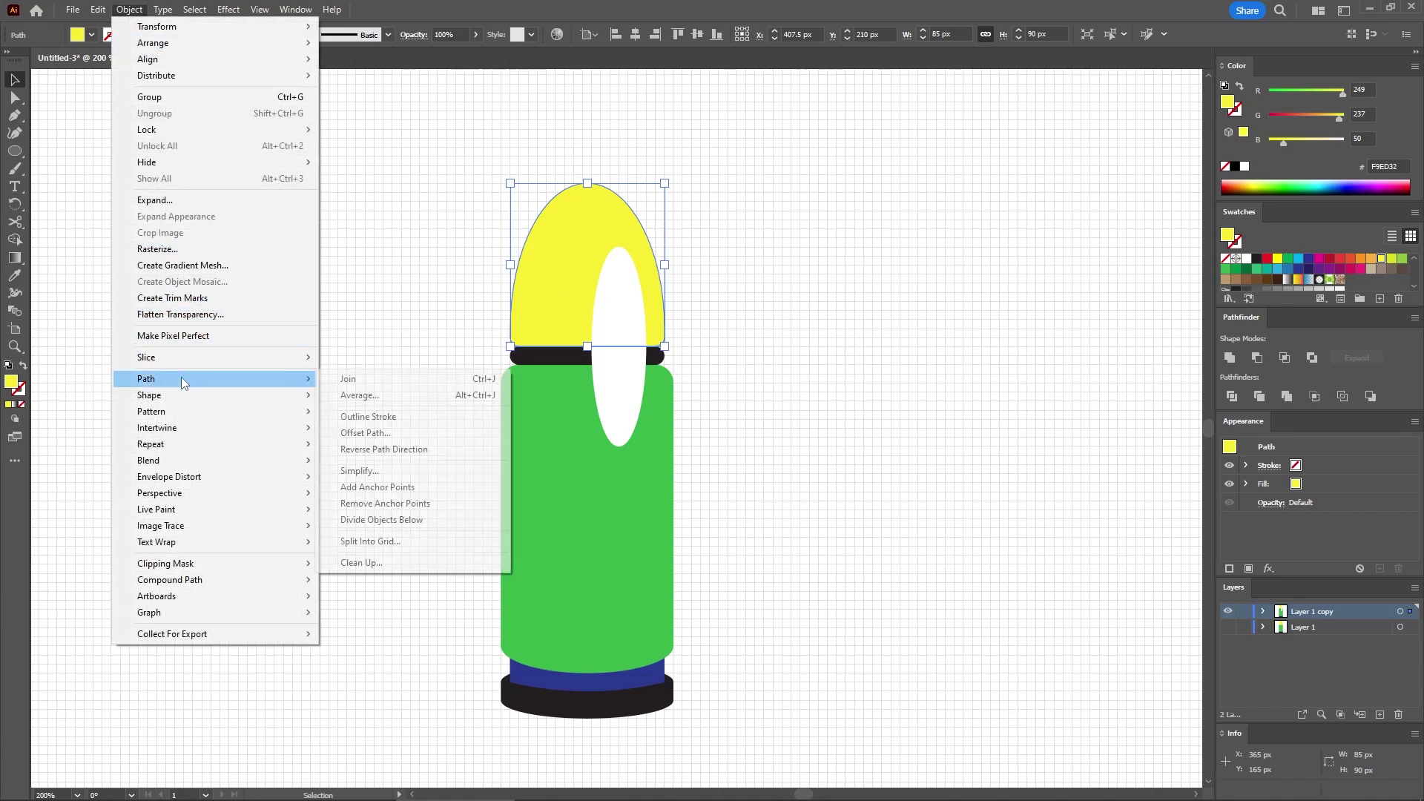
pyautogui.click(366, 434)
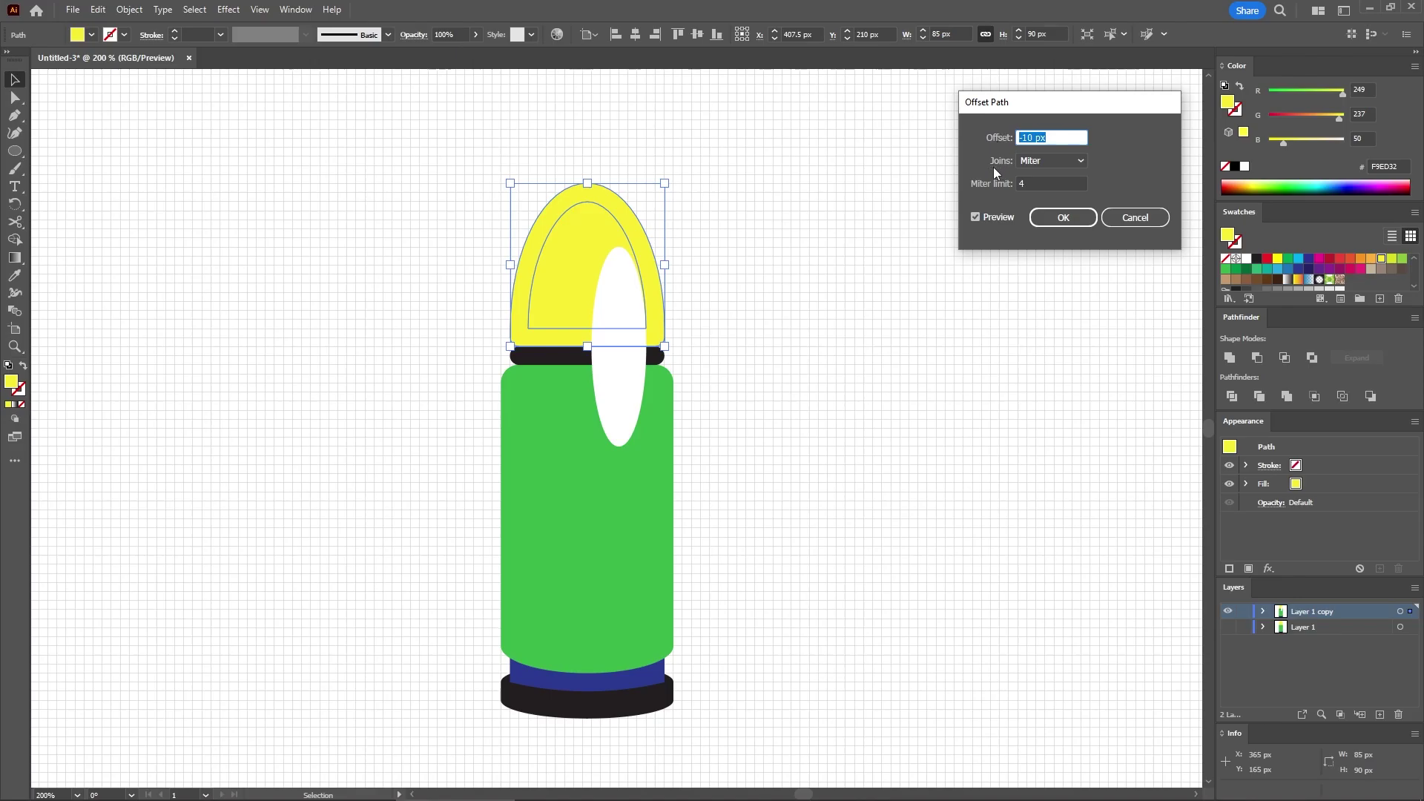
pyautogui.click(1059, 219)
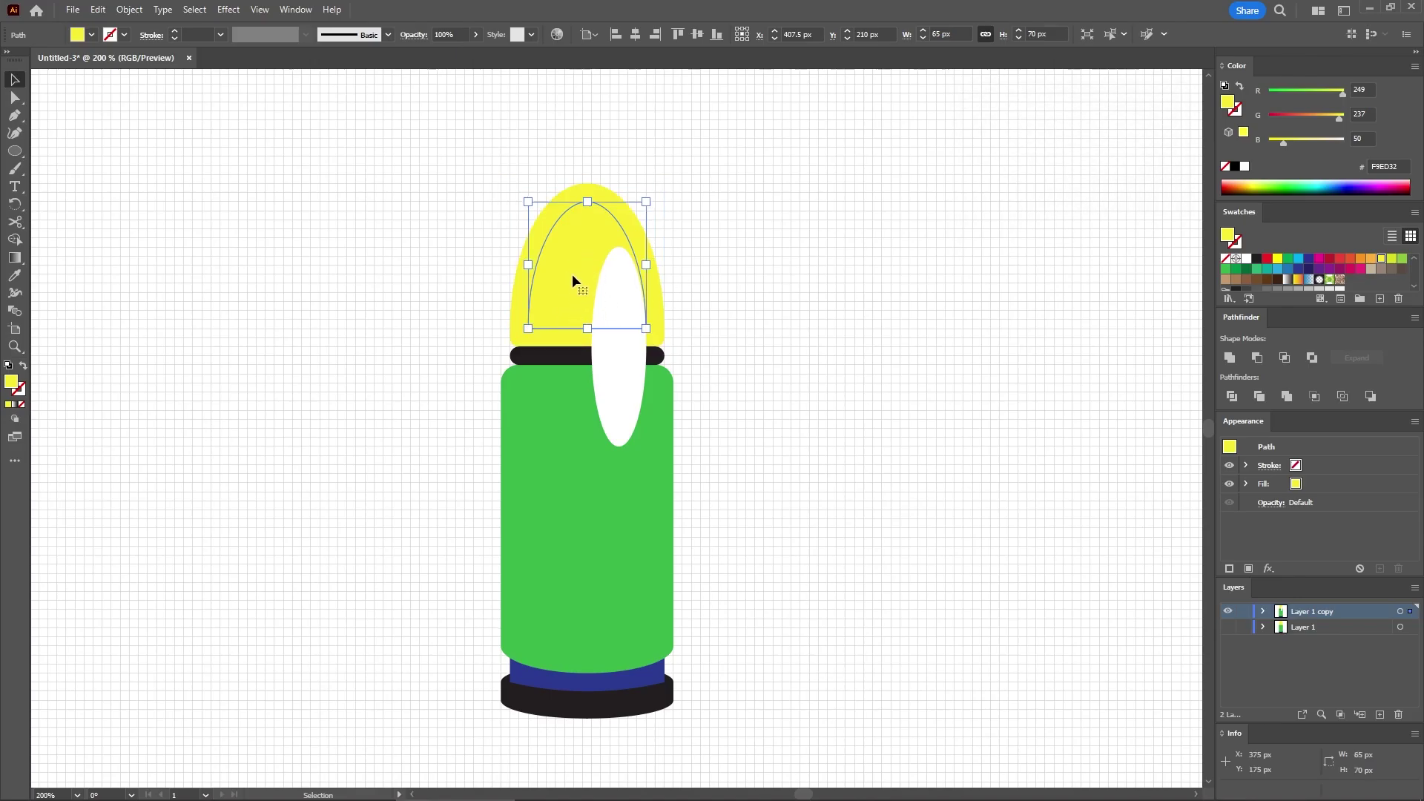
pyautogui.keyDown('shift'); pyautogui.click(614, 302); pyautogui.keyUp('shift')
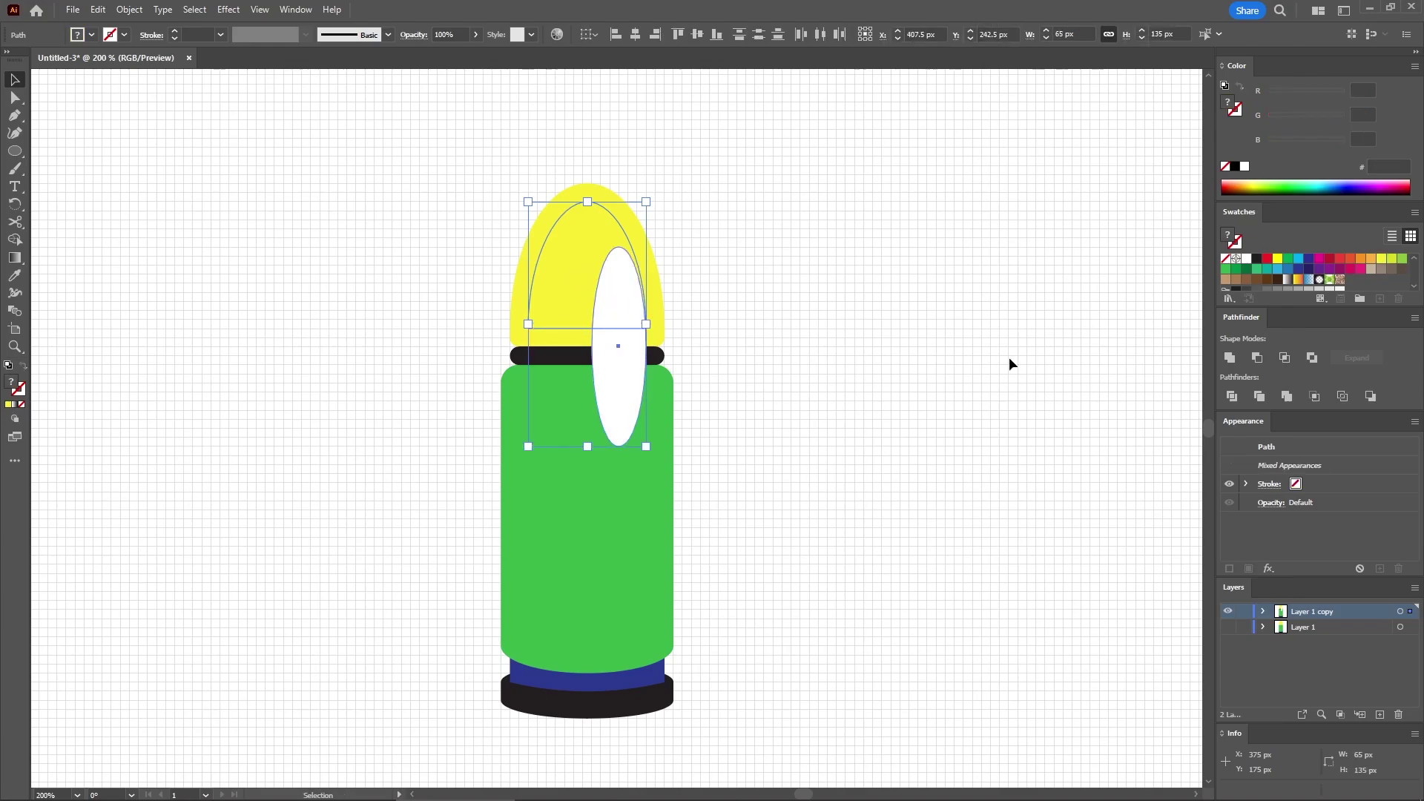
pyautogui.click(1286, 359)
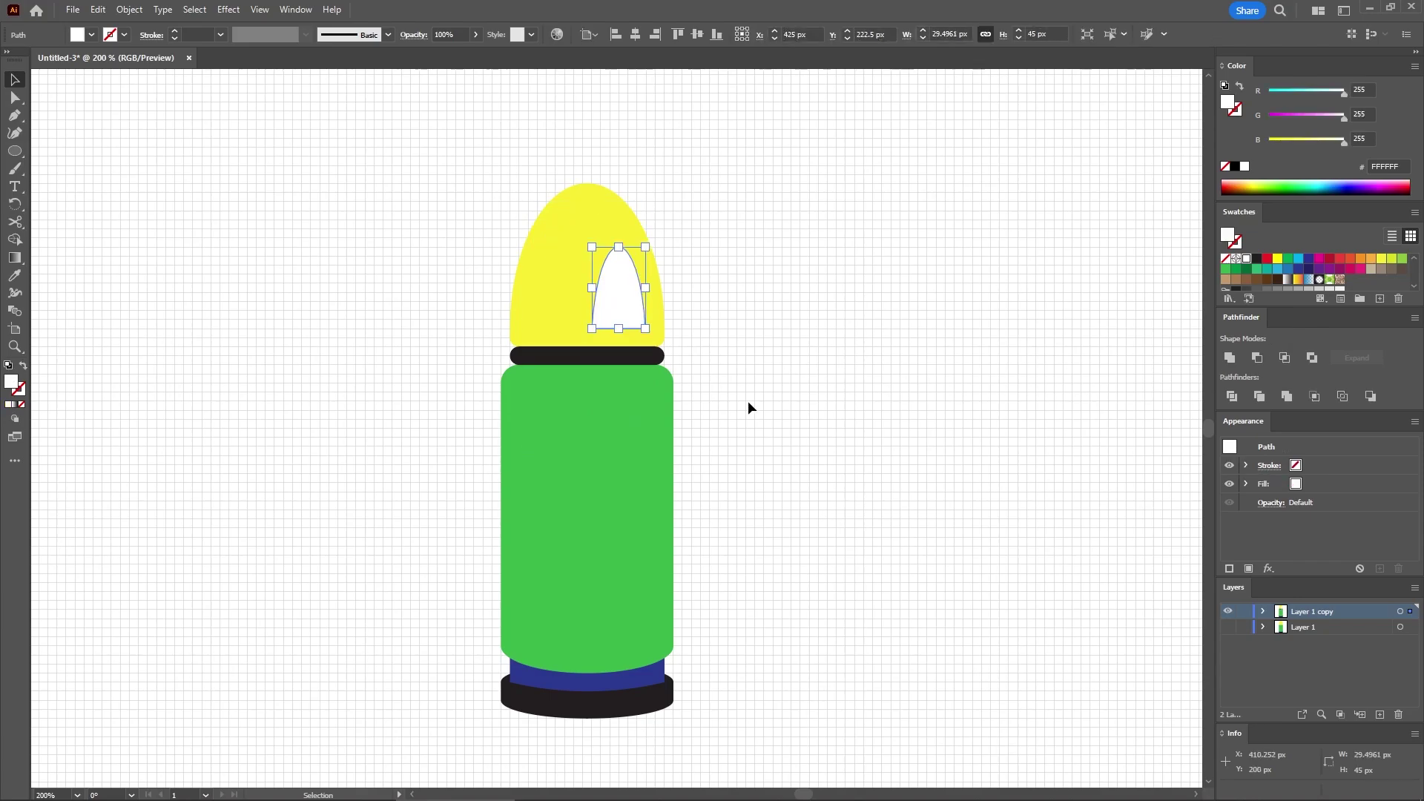
# Step: Round the highlight's two bottom anchors with a 3 px corner radius
pyautogui.click(16, 97)
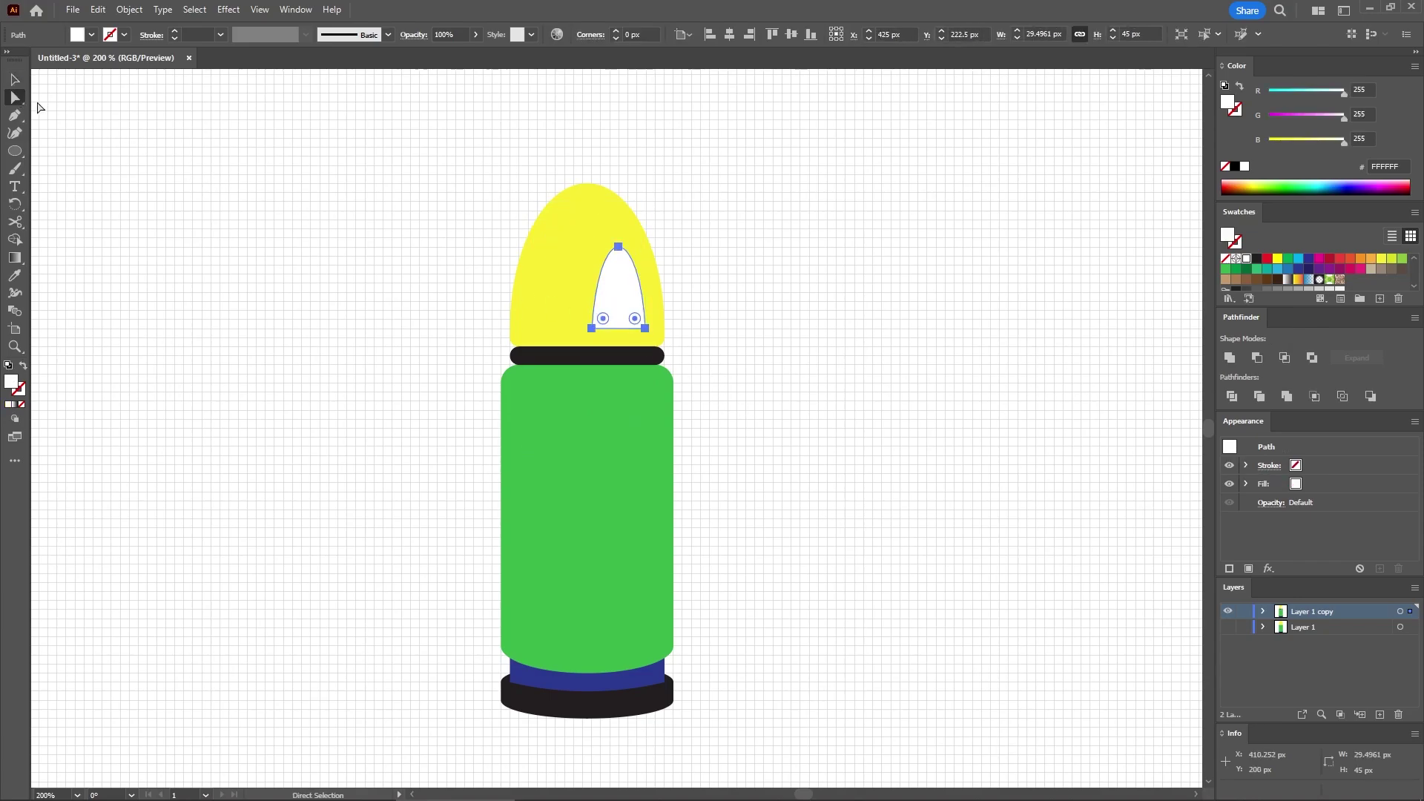
pyautogui.click(591, 329)
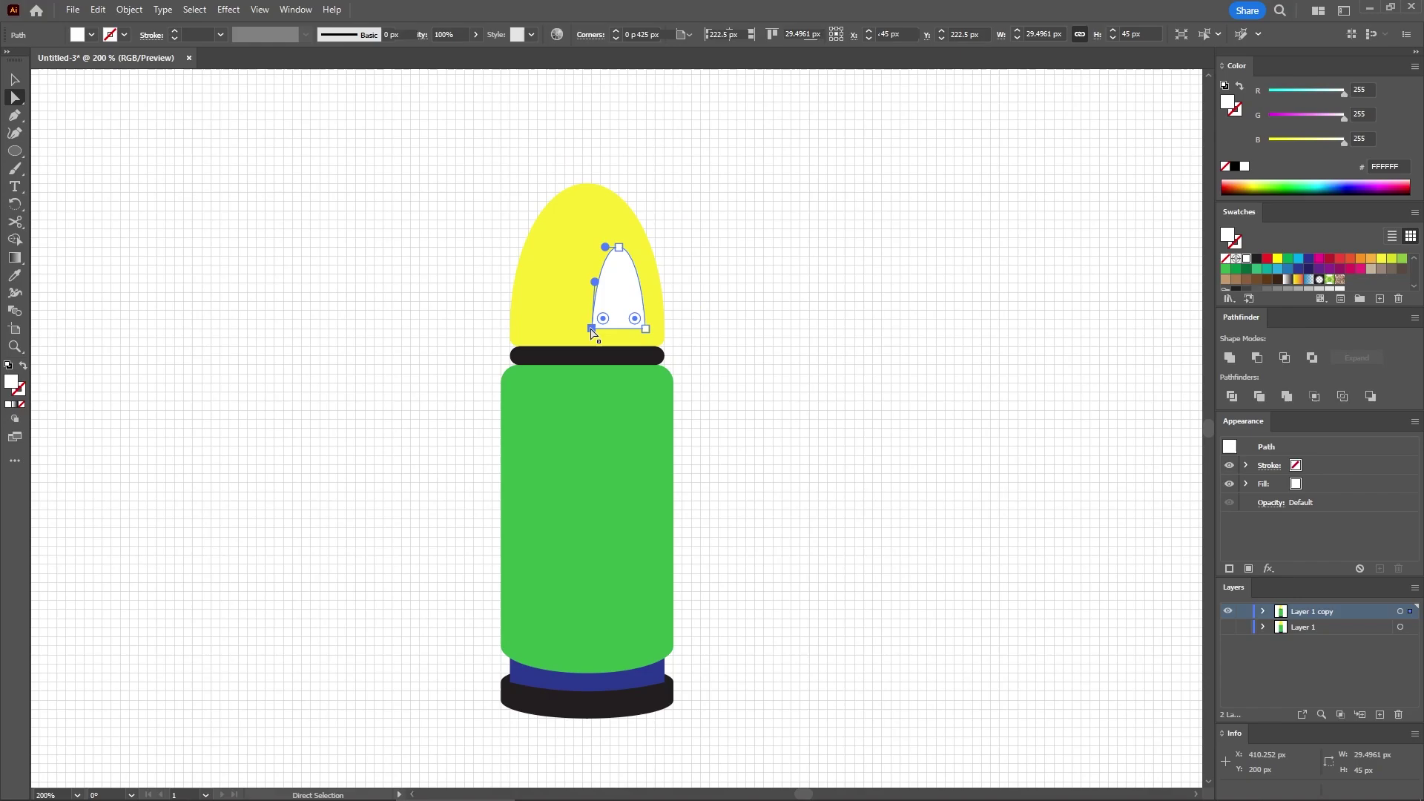
pyautogui.keyDown('shift'); pyautogui.click(646, 330); pyautogui.keyUp('shift')
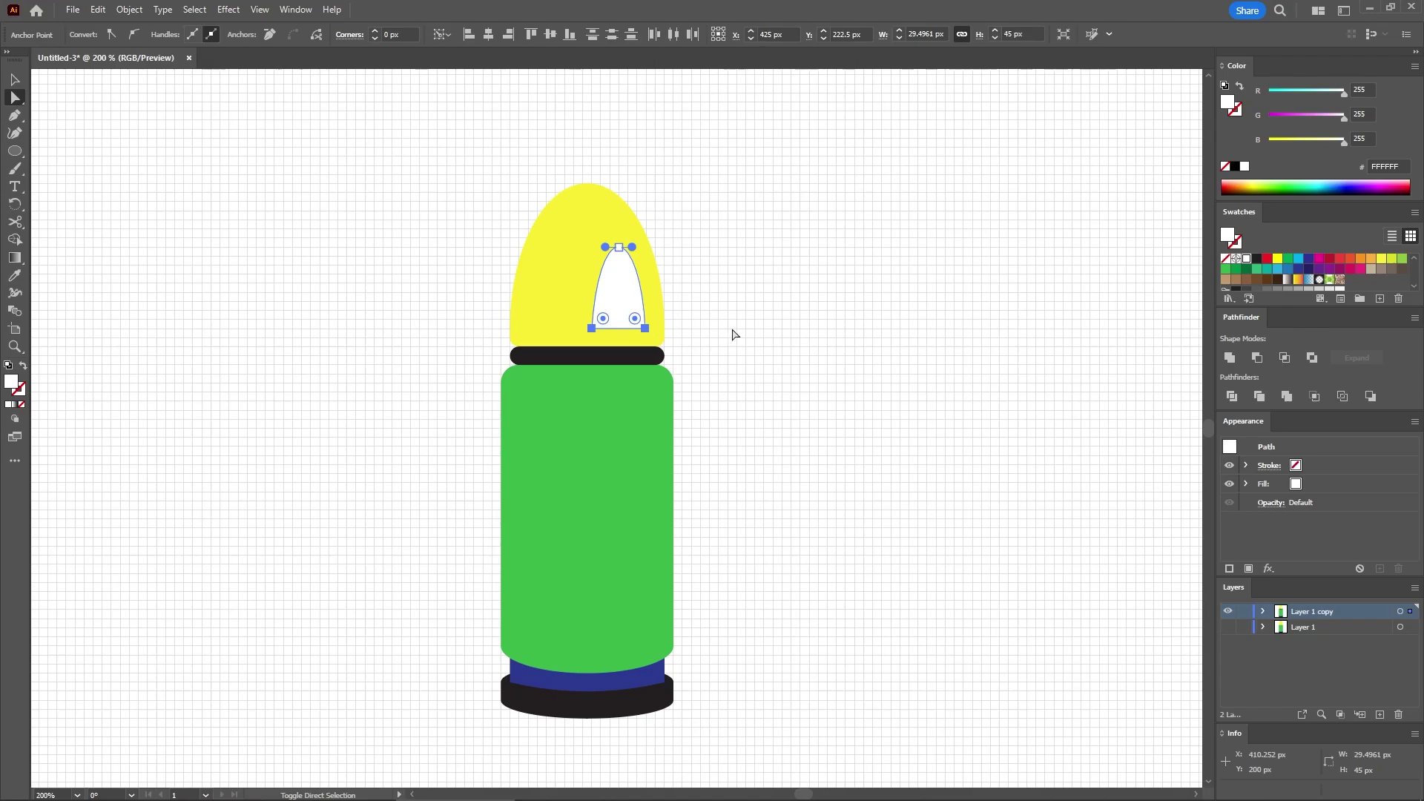
pyautogui.click(405, 35)
pyautogui.write('3')
pyautogui.press('Return')
pyautogui.click(309, 242)
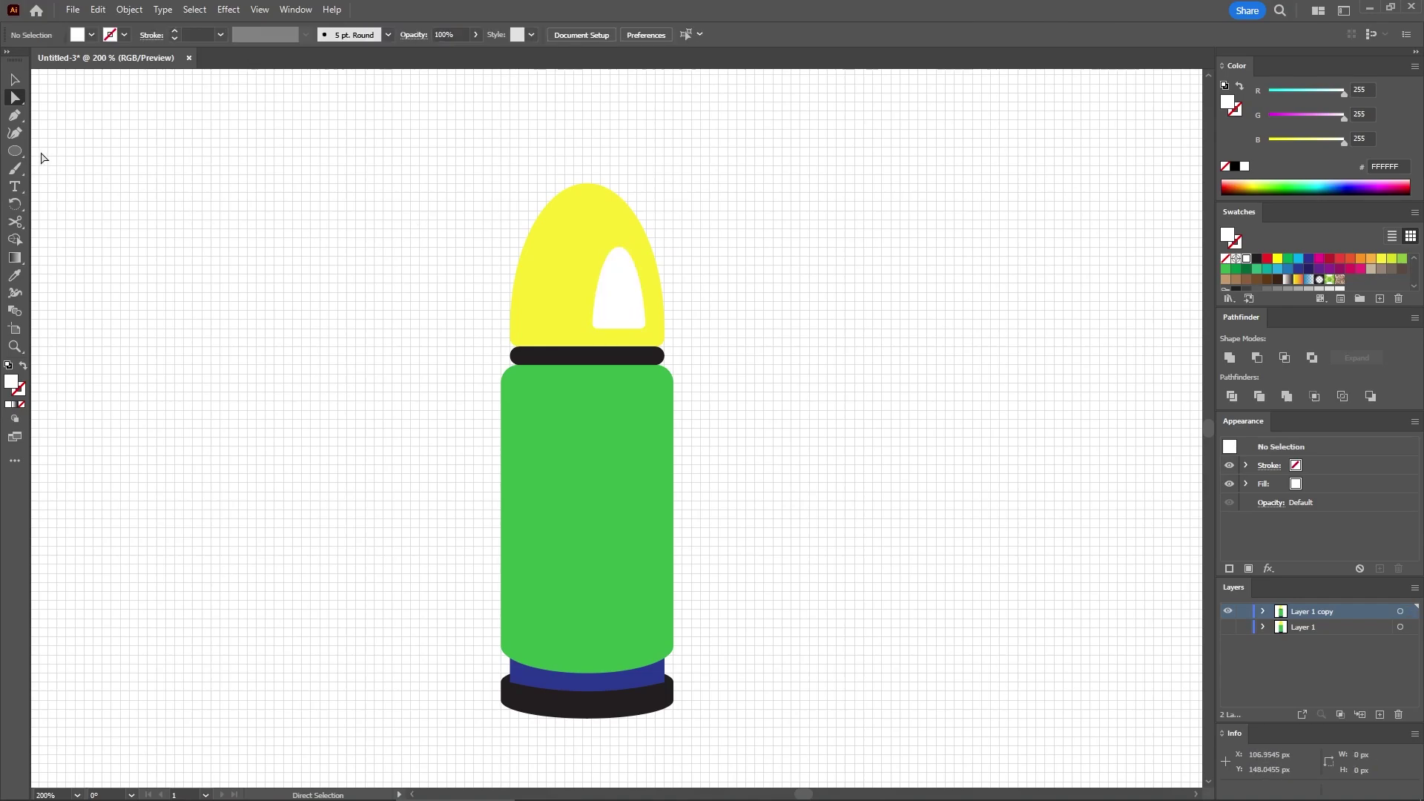
# Step: Create a 30 × 10 px rectangle and move it onto the black band
pyautogui.moveTo(15, 151); pyautogui.dragTo(42, 149)
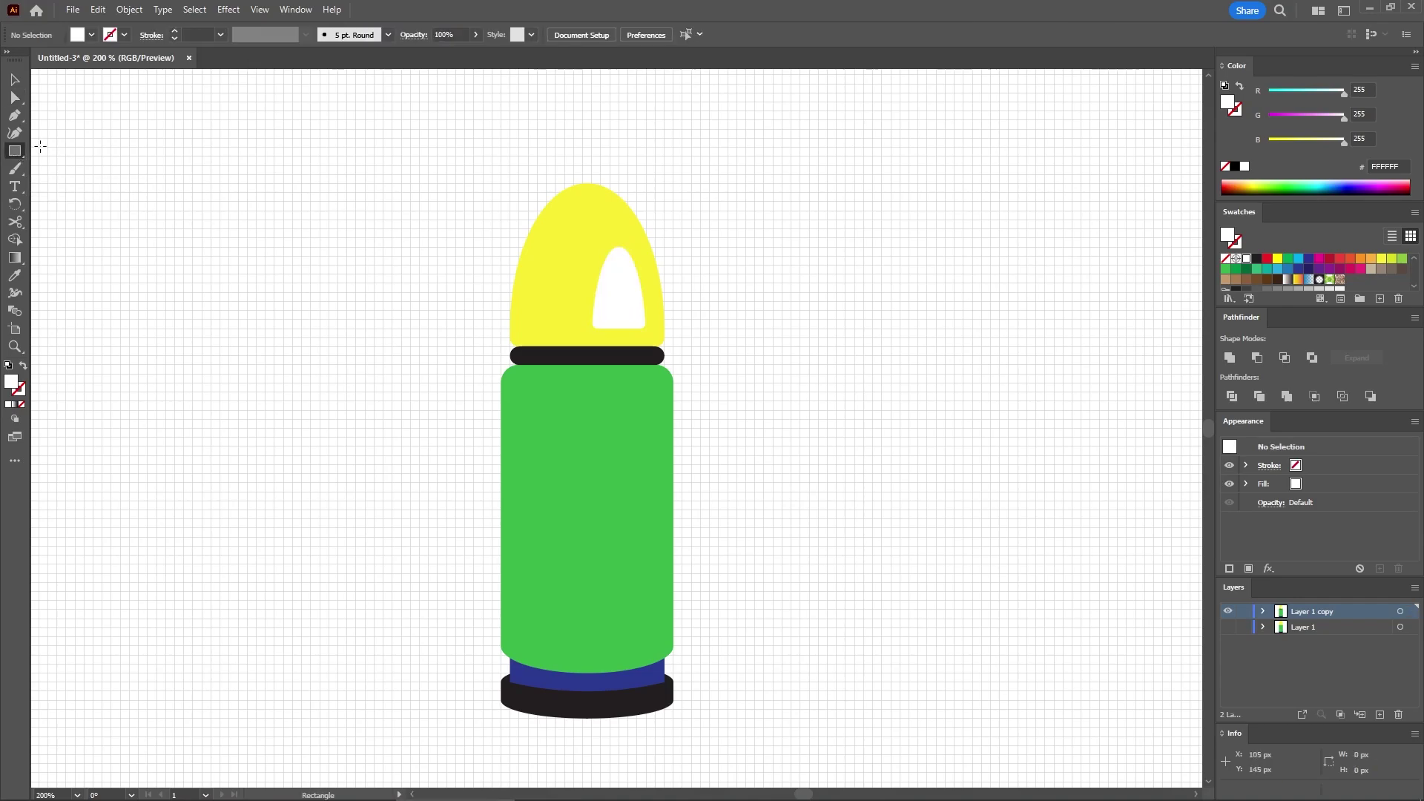
pyautogui.click(263, 297)
pyautogui.write('30')
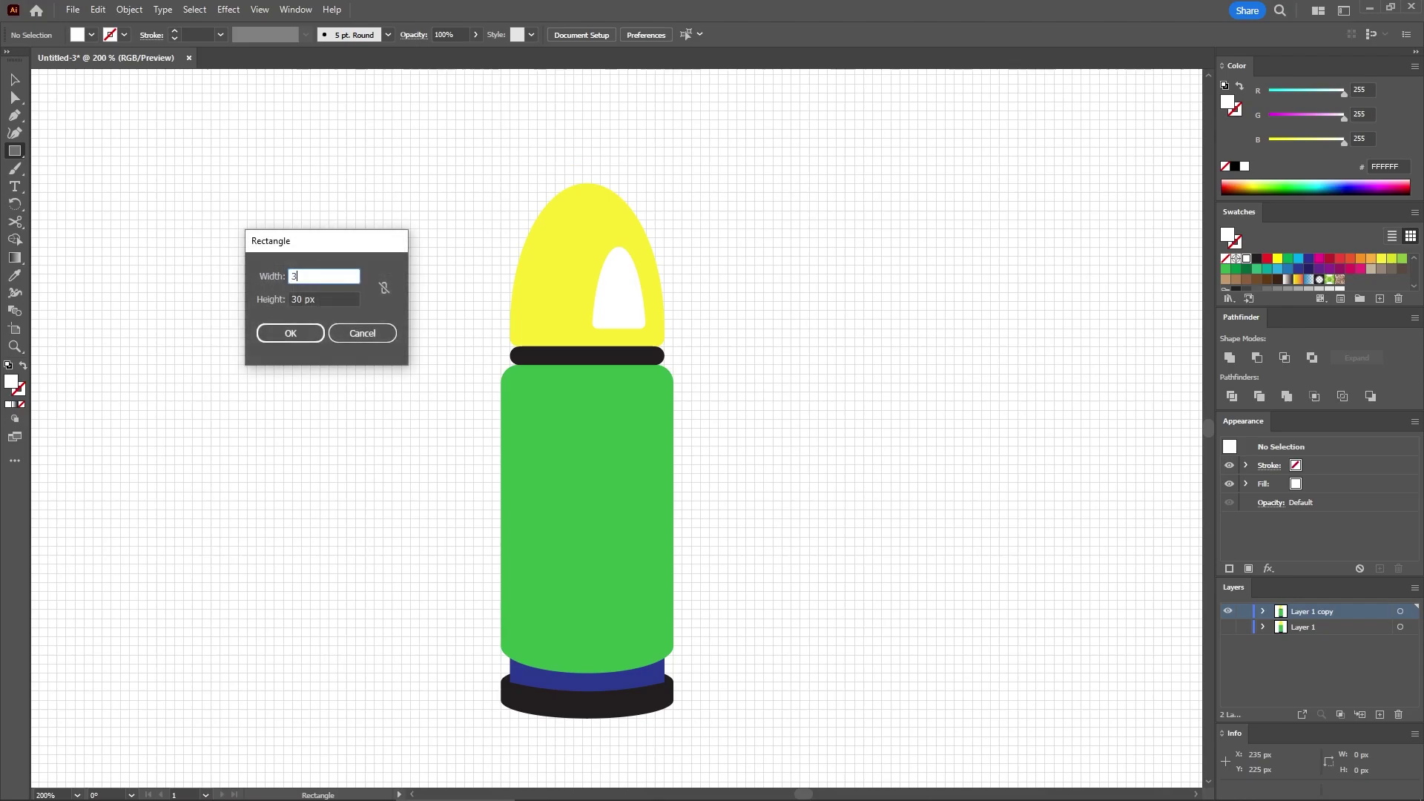
pyautogui.press('Tab')
pyautogui.write('10')
pyautogui.press('Return')
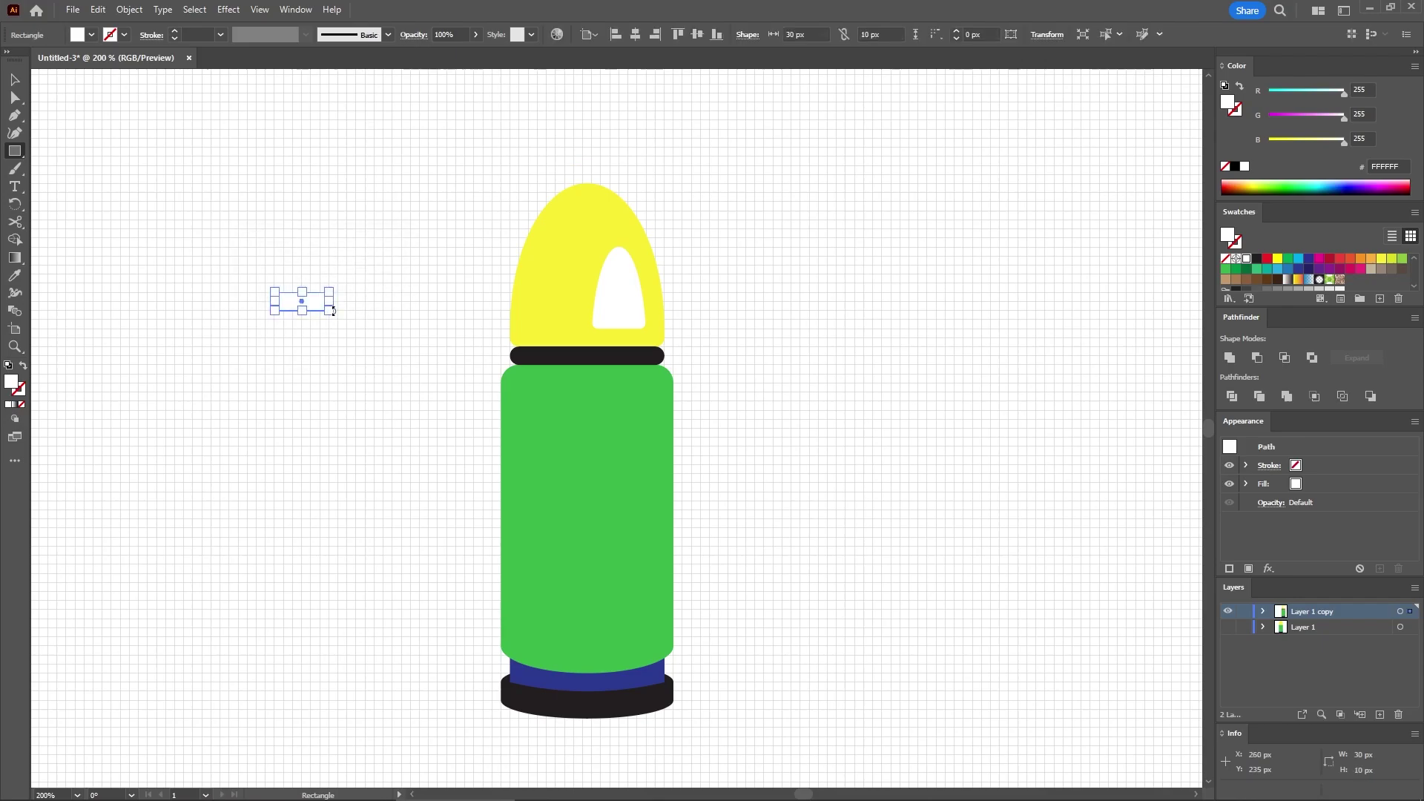
pyautogui.click(15, 79)
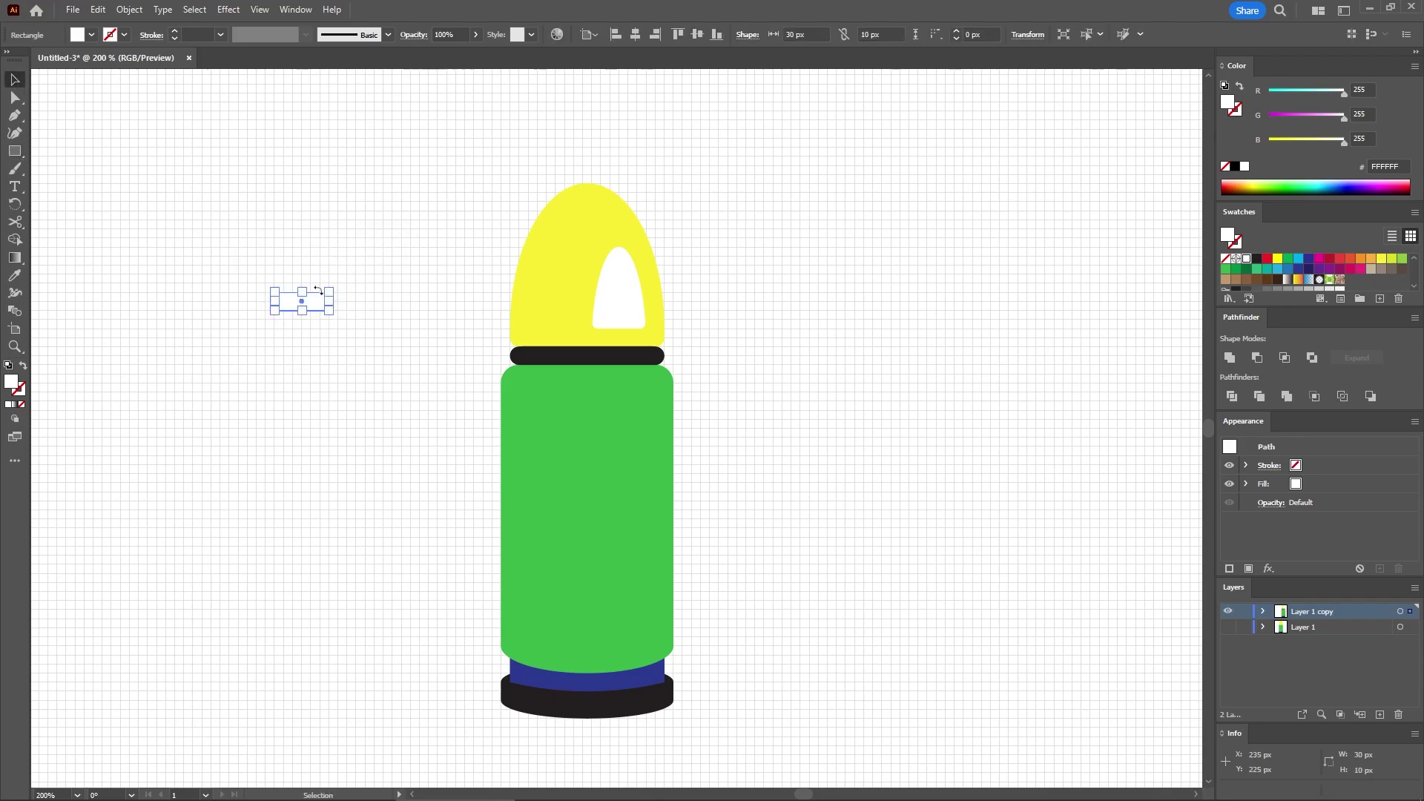
pyautogui.moveTo(316, 299); pyautogui.dragTo(629, 357)
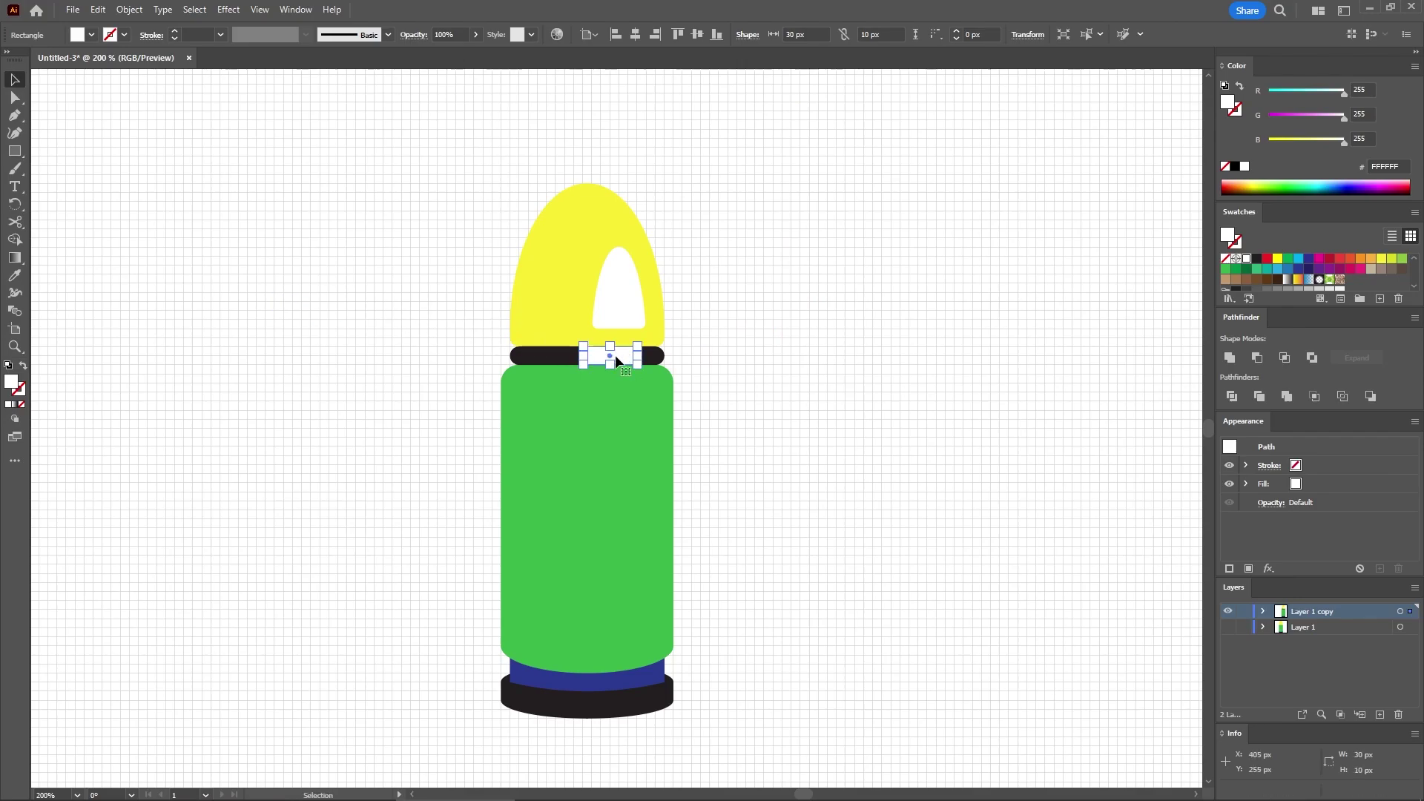
# Step: Round the small rectangle's corners to 3 px
pyautogui.click(16, 99)
pyautogui.write('3')
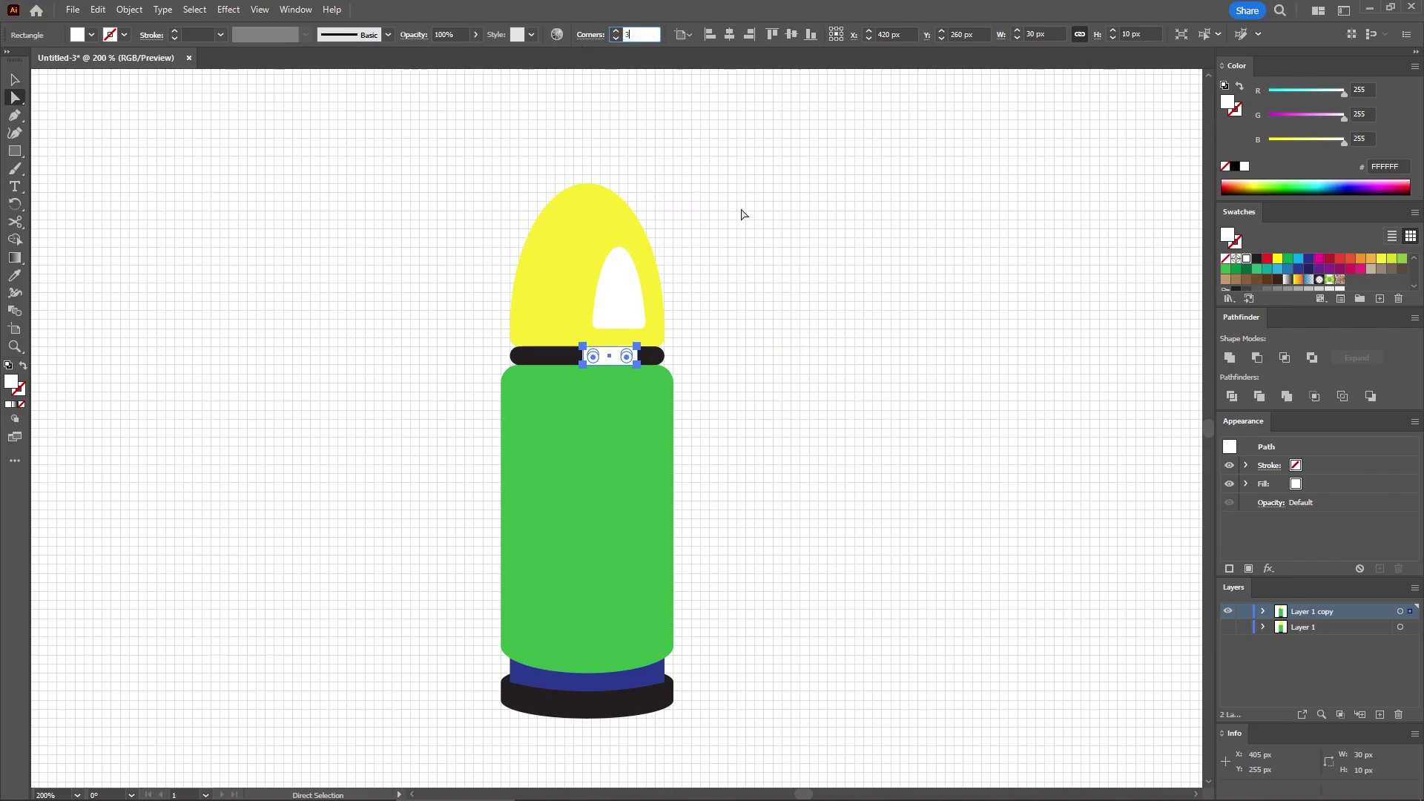
pyautogui.press('Return')
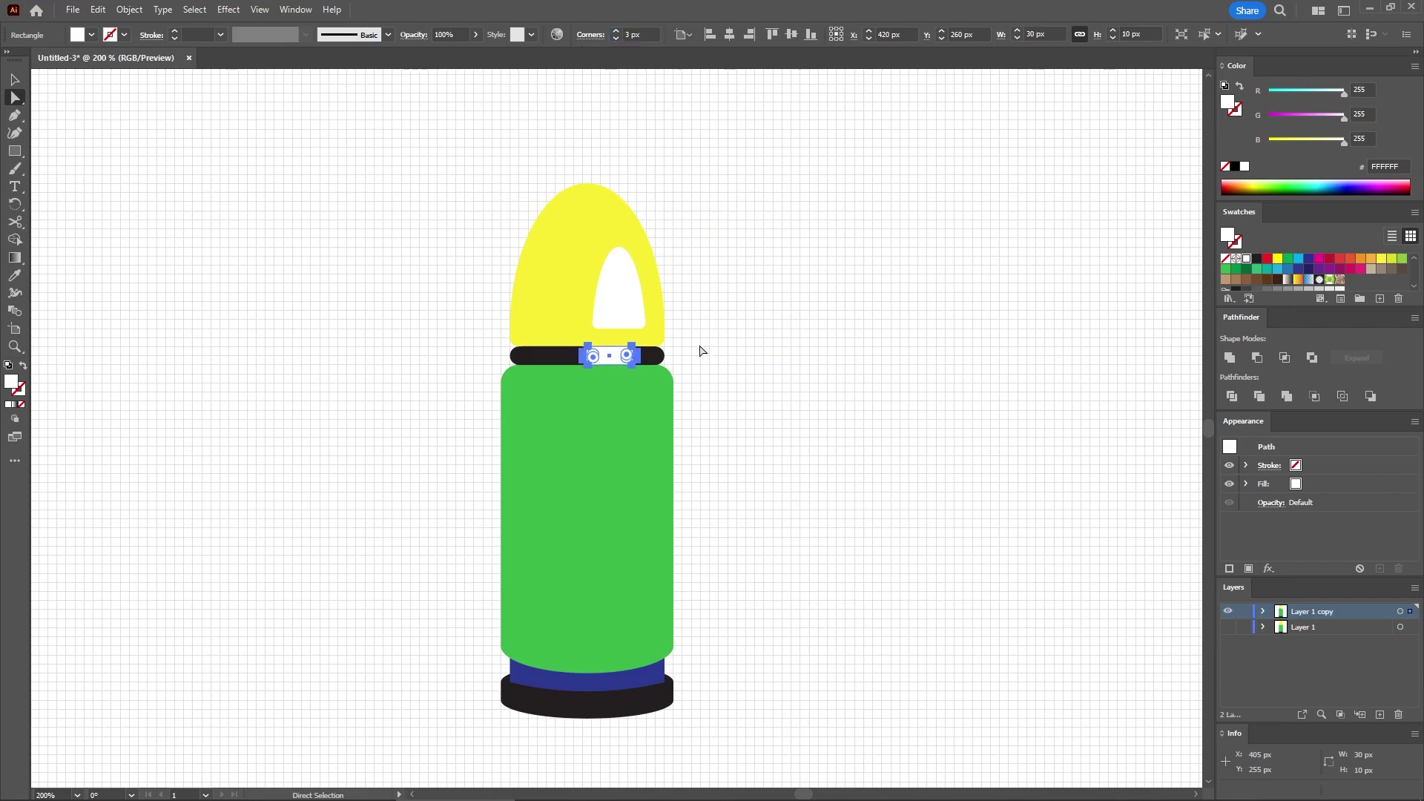
pyautogui.click(701, 350)
pyautogui.click(15, 151)
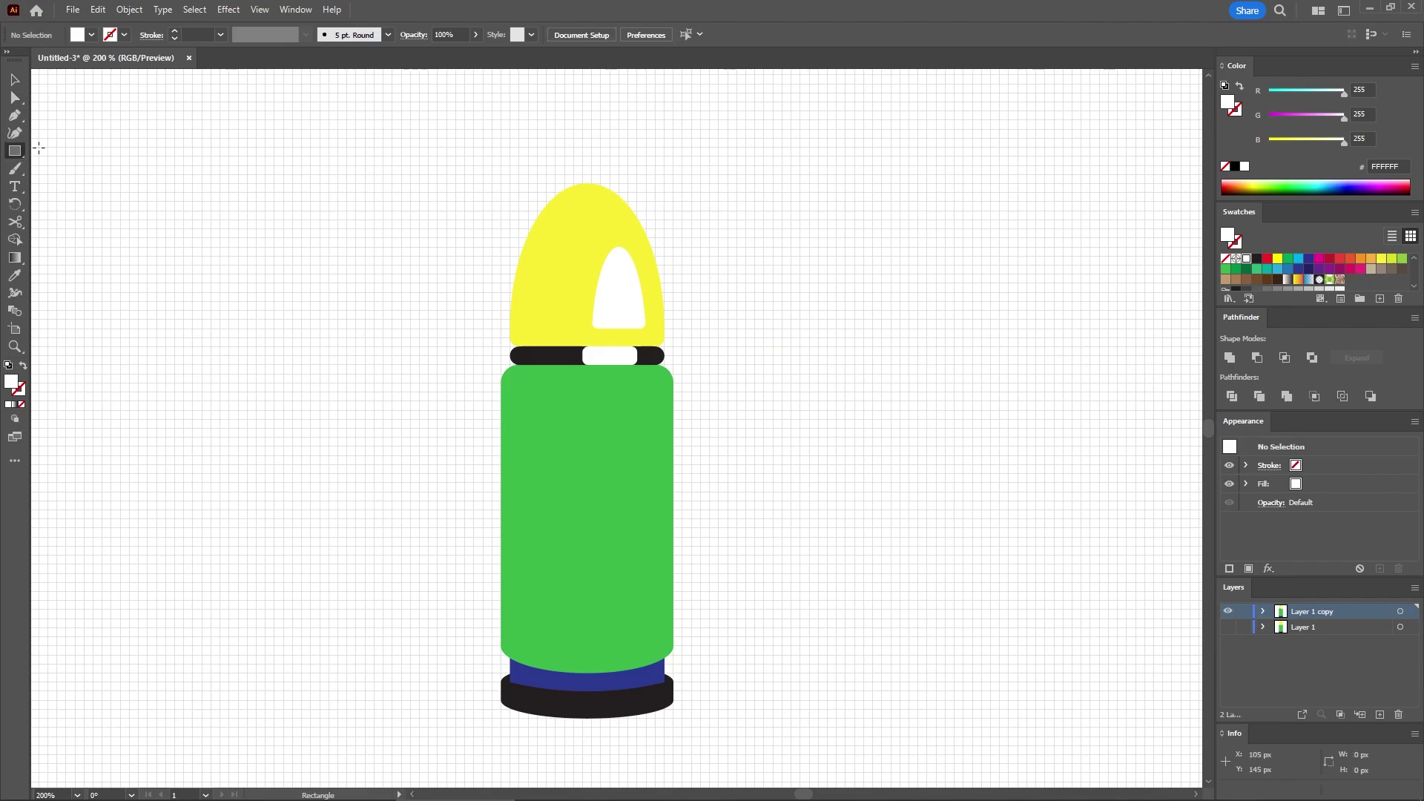
# Step: Create a 30 × 180 px rectangle and centre it on the green body
pyautogui.click(471, 358)
pyautogui.write('30')
pyautogui.press('Tab')
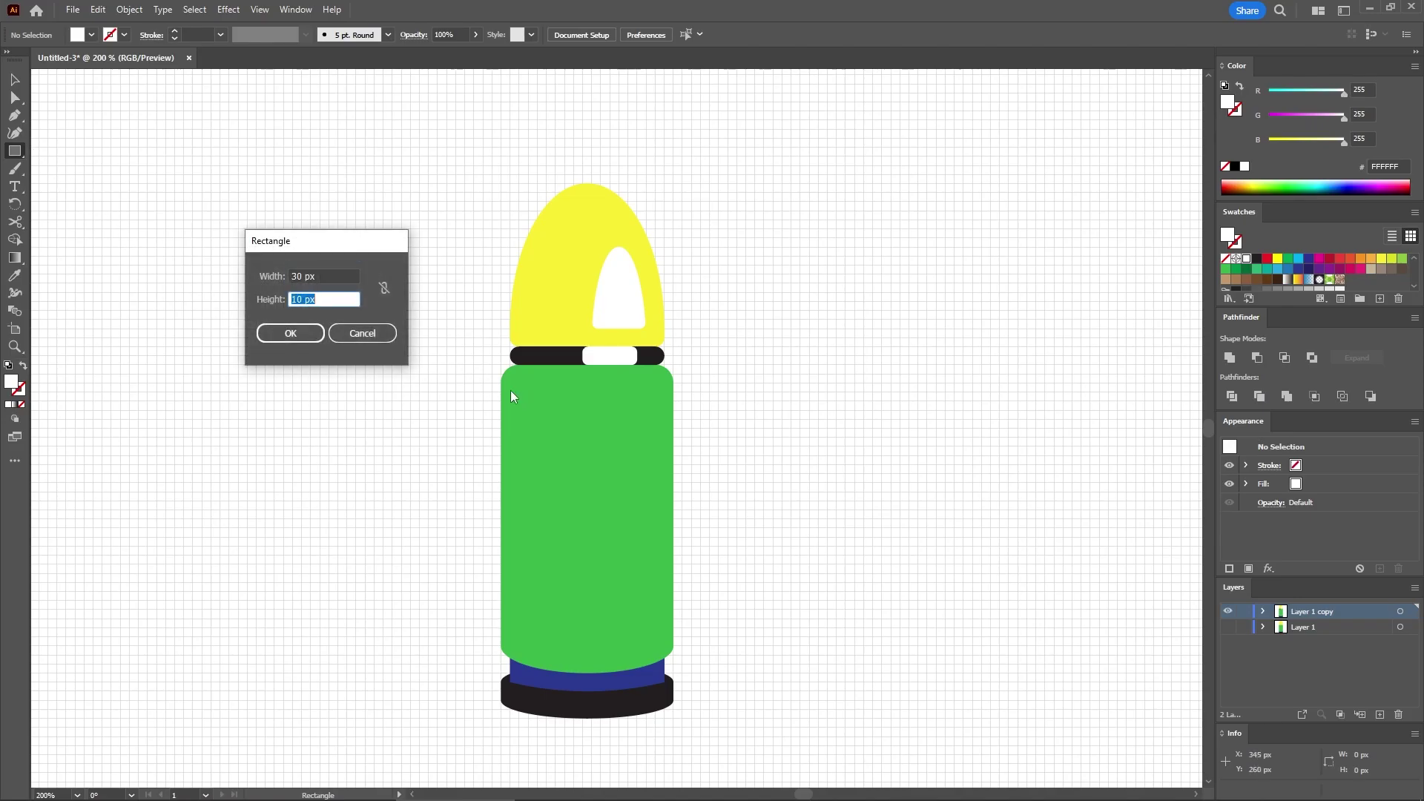
pyautogui.write('180')
pyautogui.press('Return')
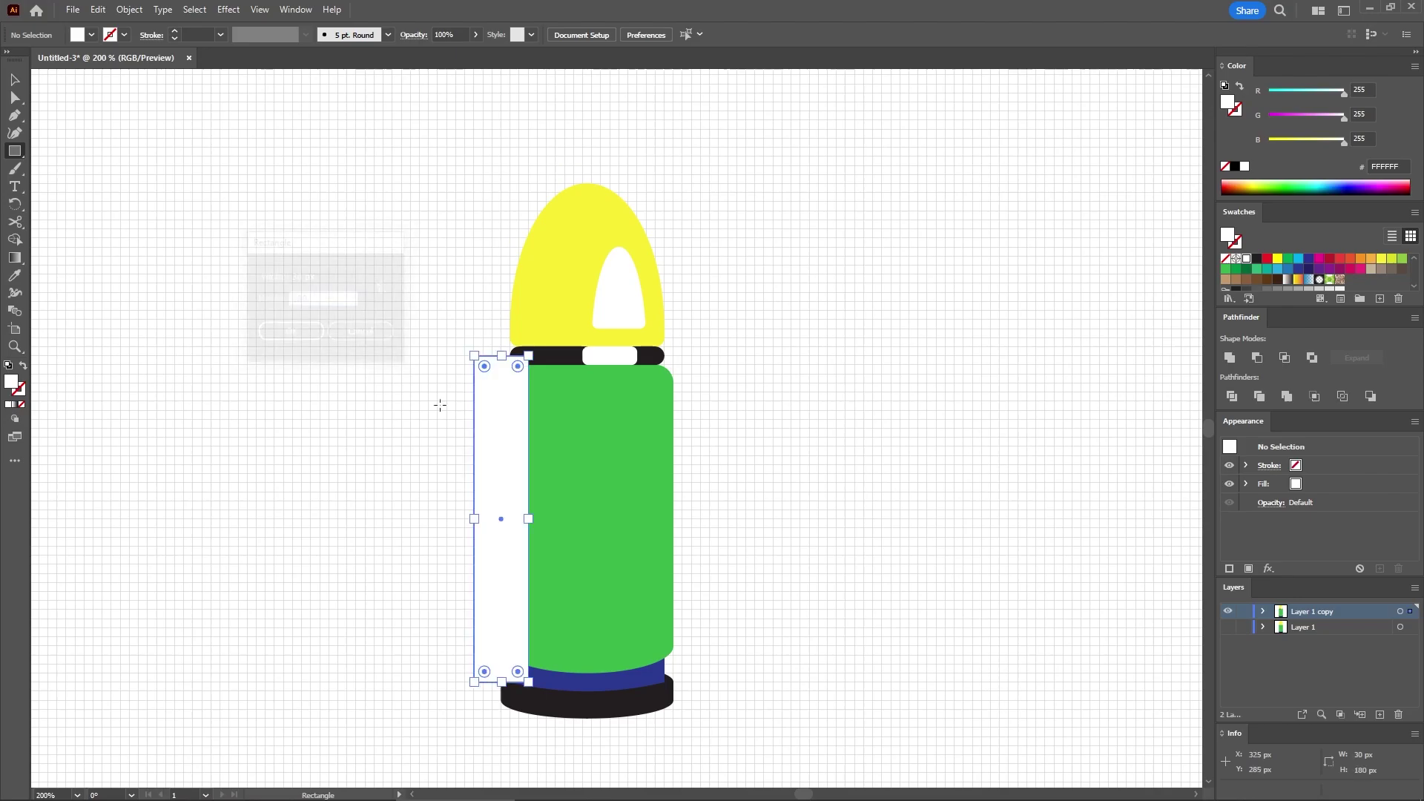
pyautogui.click(22, 83)
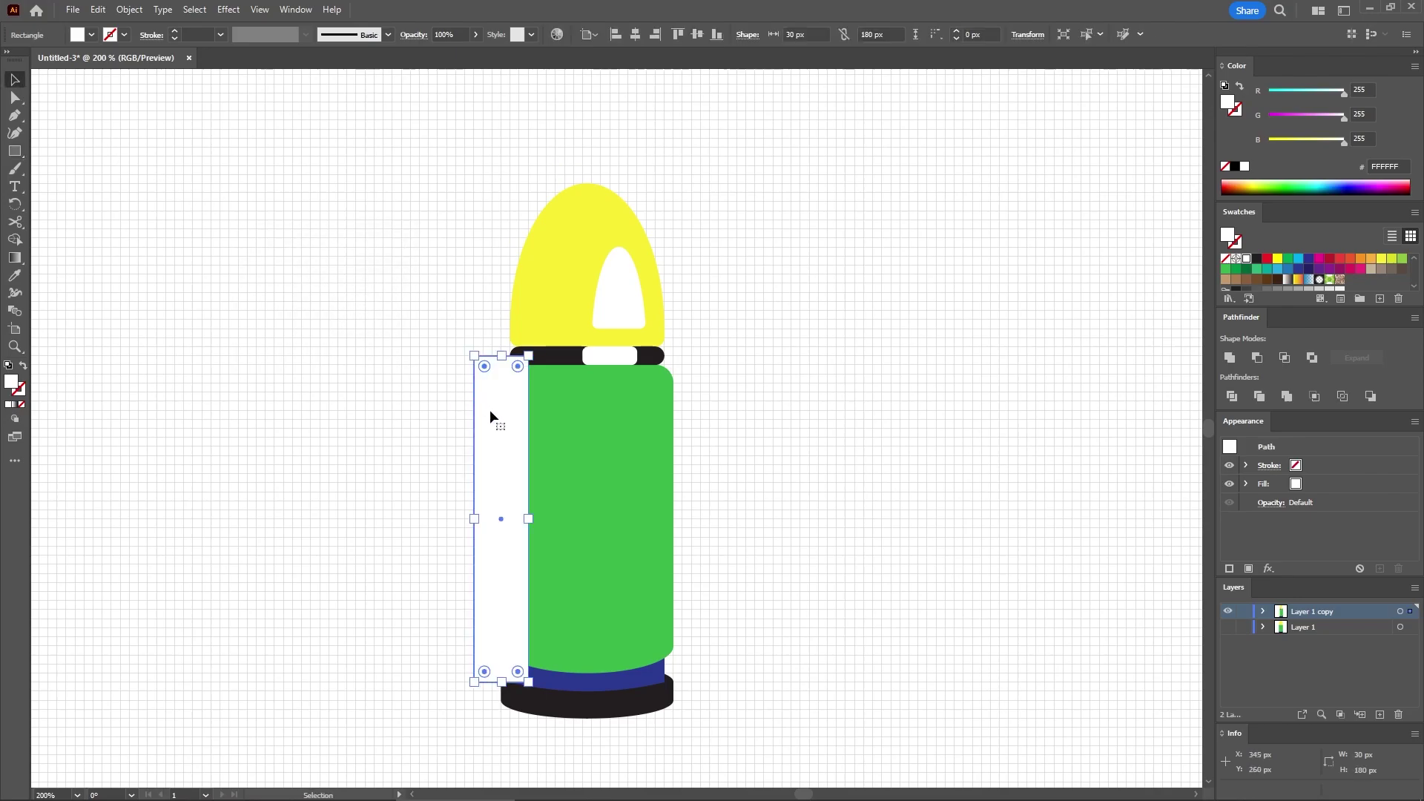
pyautogui.moveTo(490, 414); pyautogui.dragTo(609, 419)
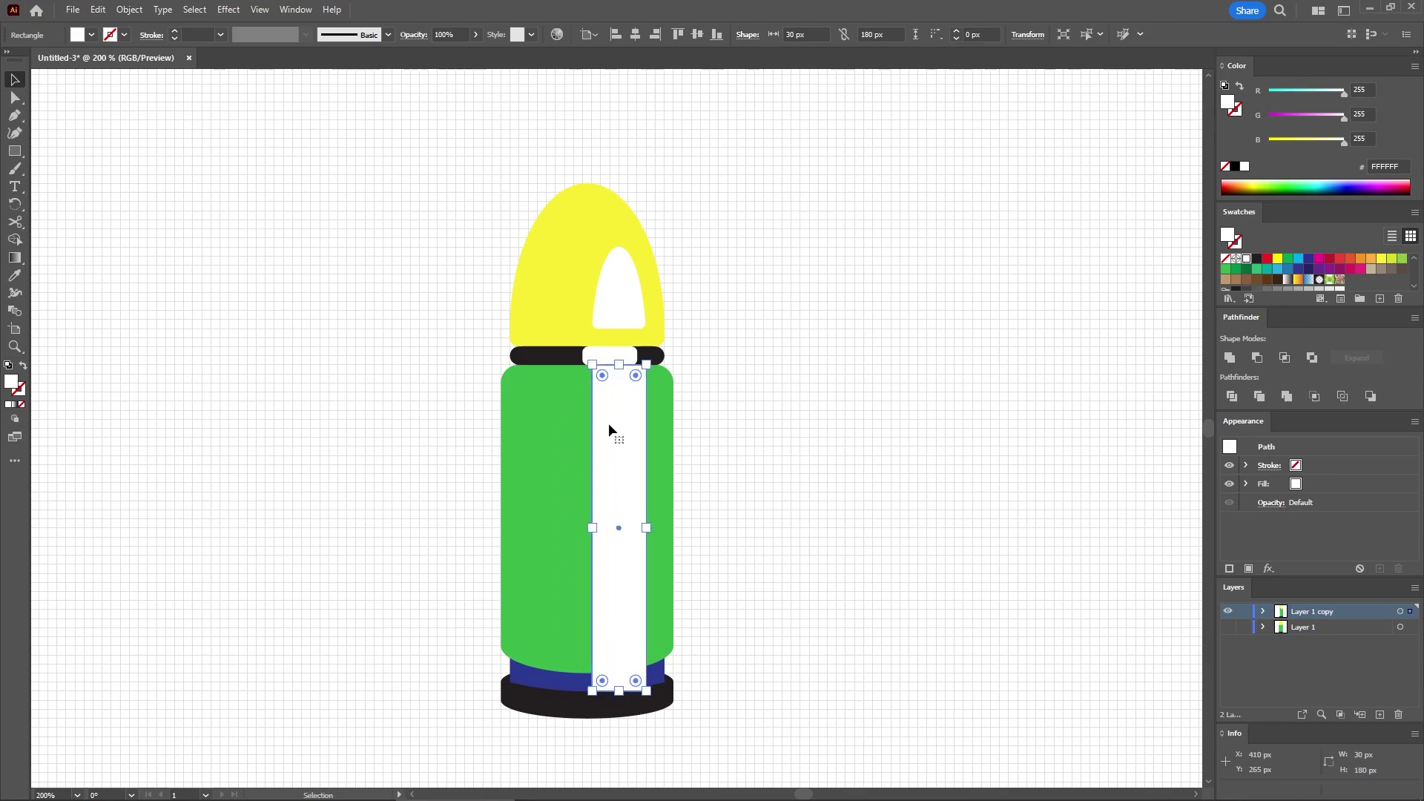
# Step: Offset the green body inward by -10 px and intersect the stripe with that inset copy
pyautogui.click(532, 435)
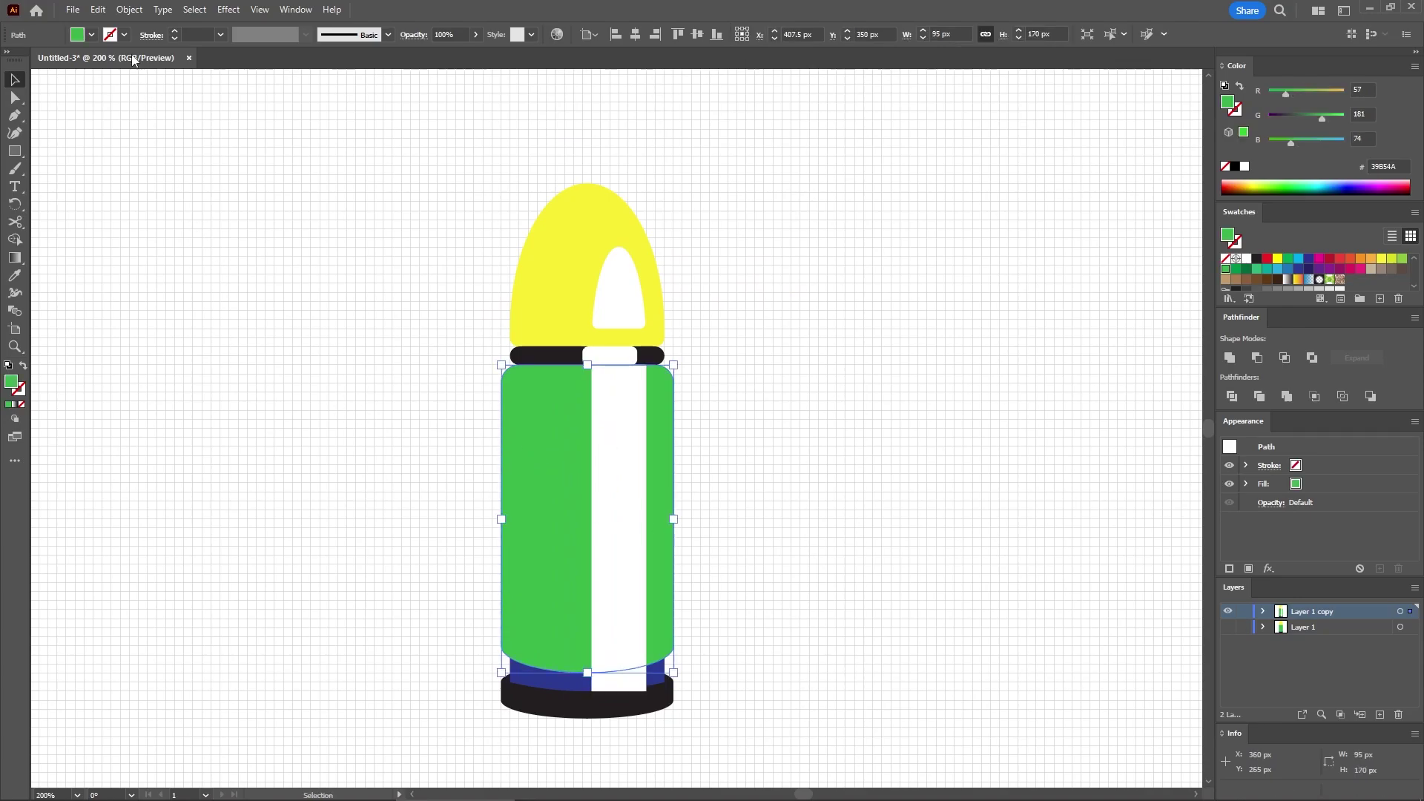
pyautogui.click(129, 10)
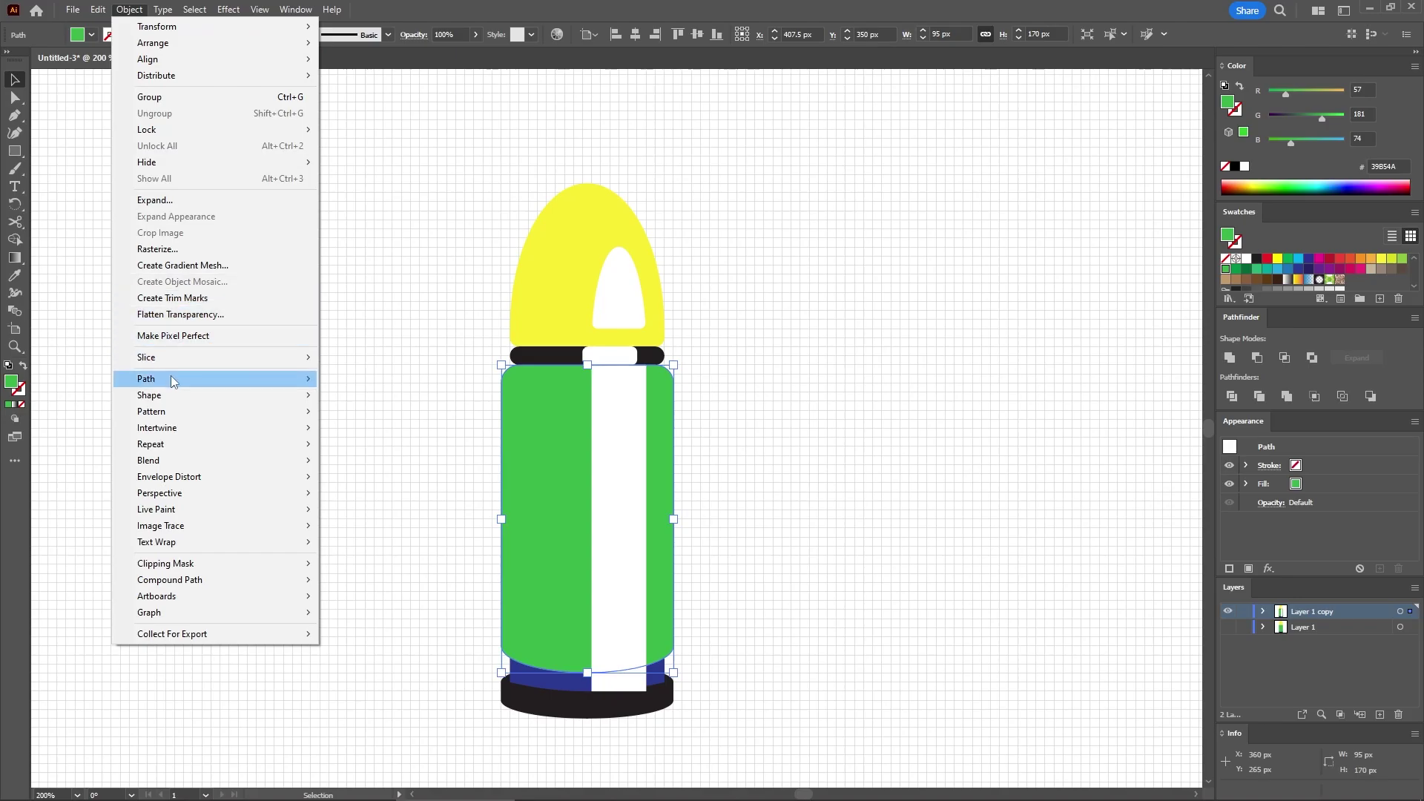
pyautogui.moveTo(172, 380)
pyautogui.click(401, 428)
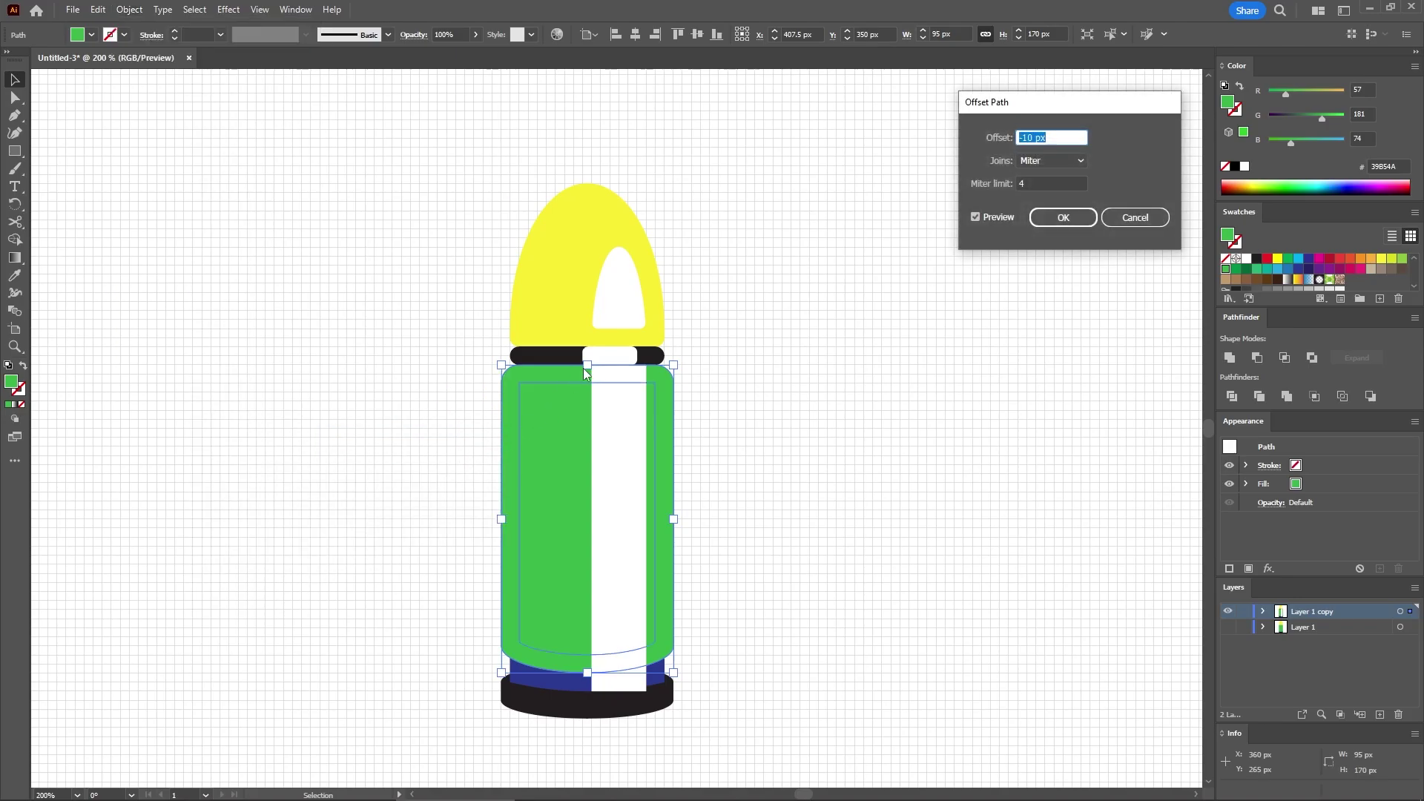
pyautogui.click(1066, 218)
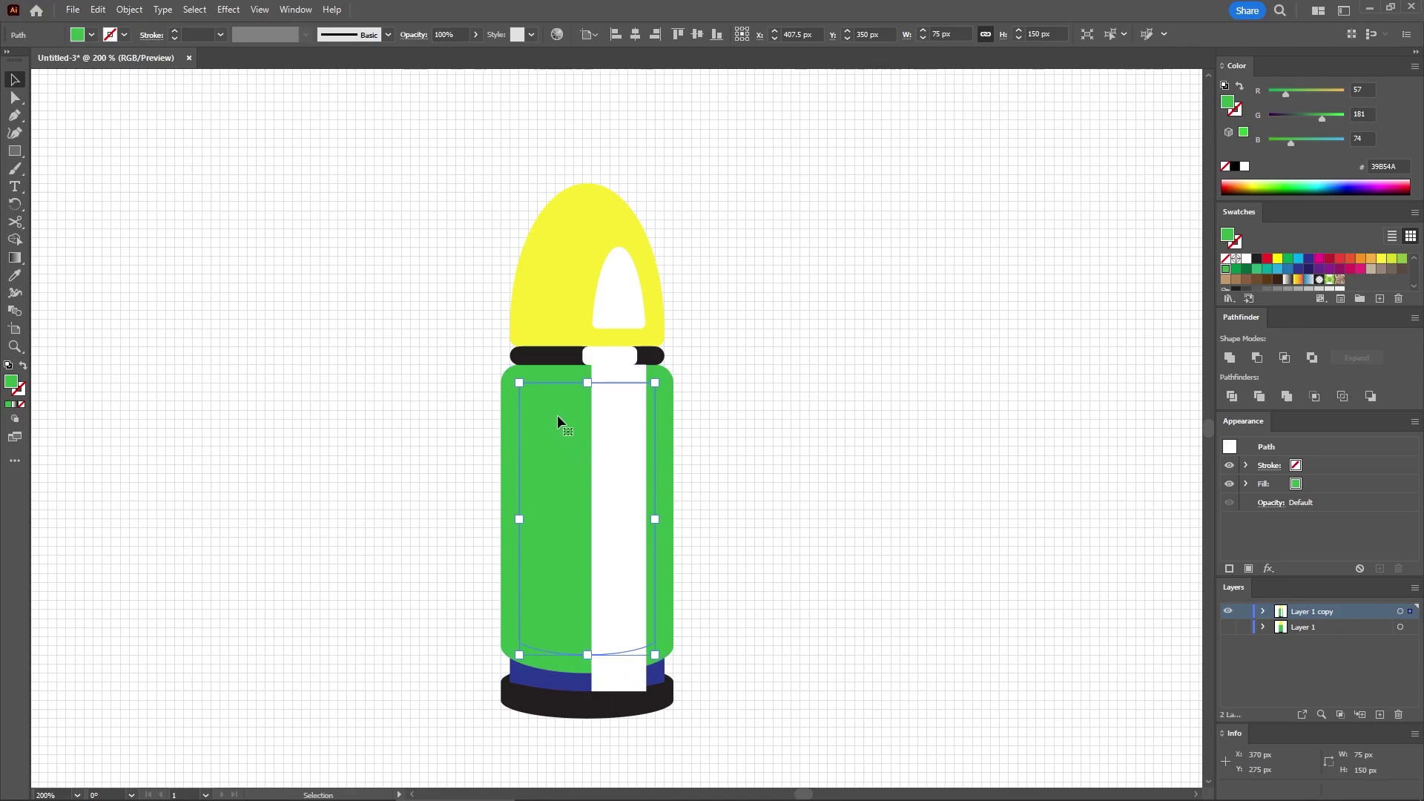
pyautogui.keyDown('shift'); pyautogui.click(613, 419); pyautogui.keyUp('shift')
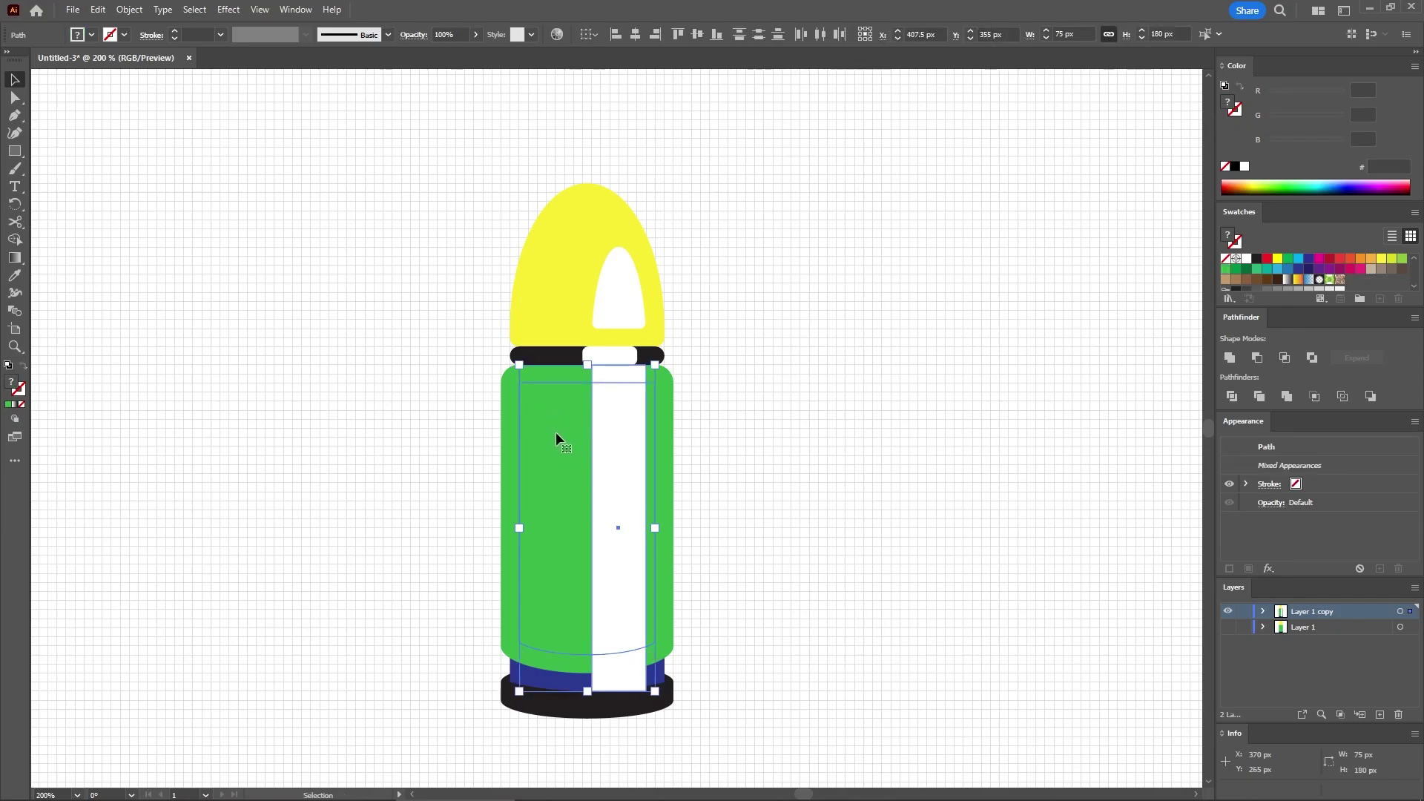
pyautogui.click(1285, 357)
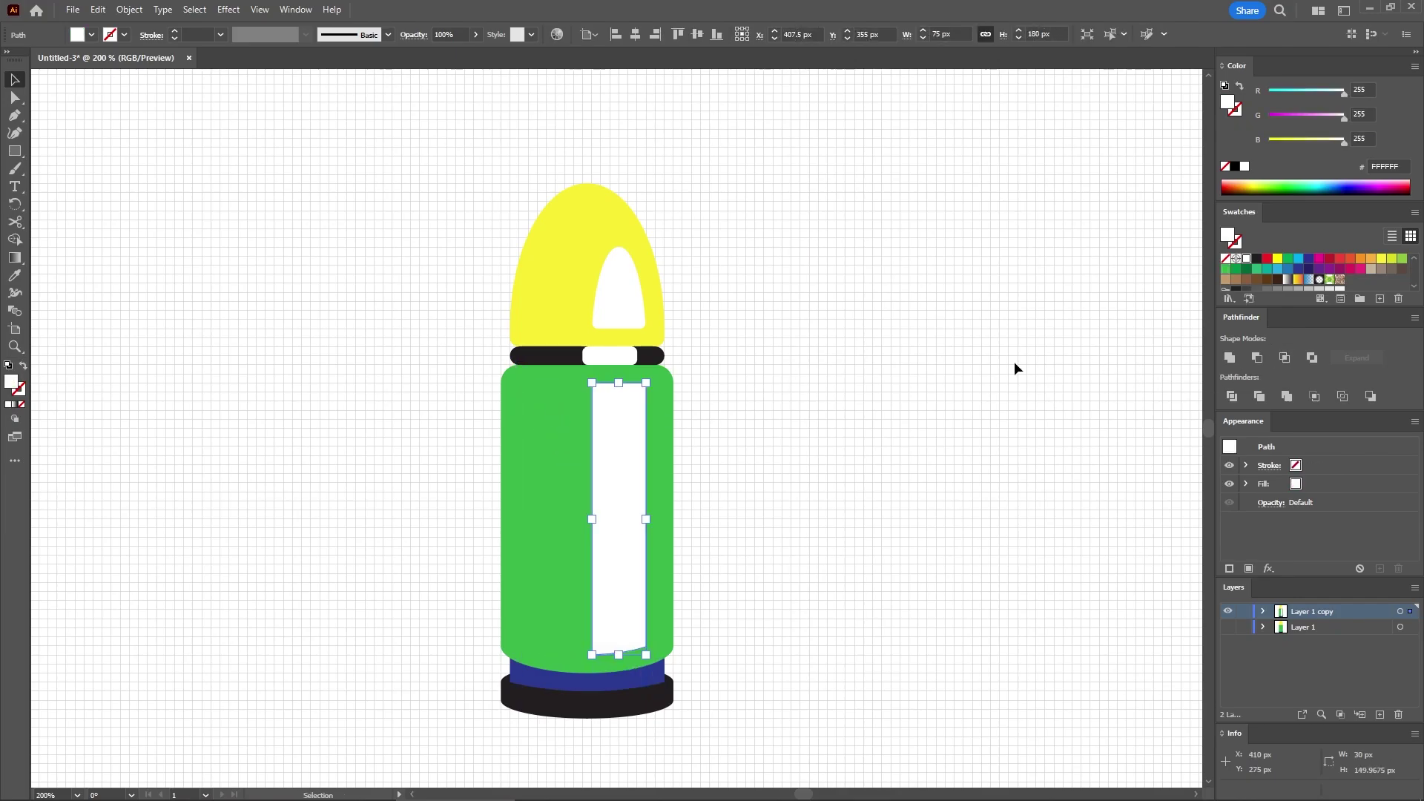
# Step: Round the trimmed stripe's corners to 3 px
pyautogui.click(15, 97)
pyautogui.click(642, 34)
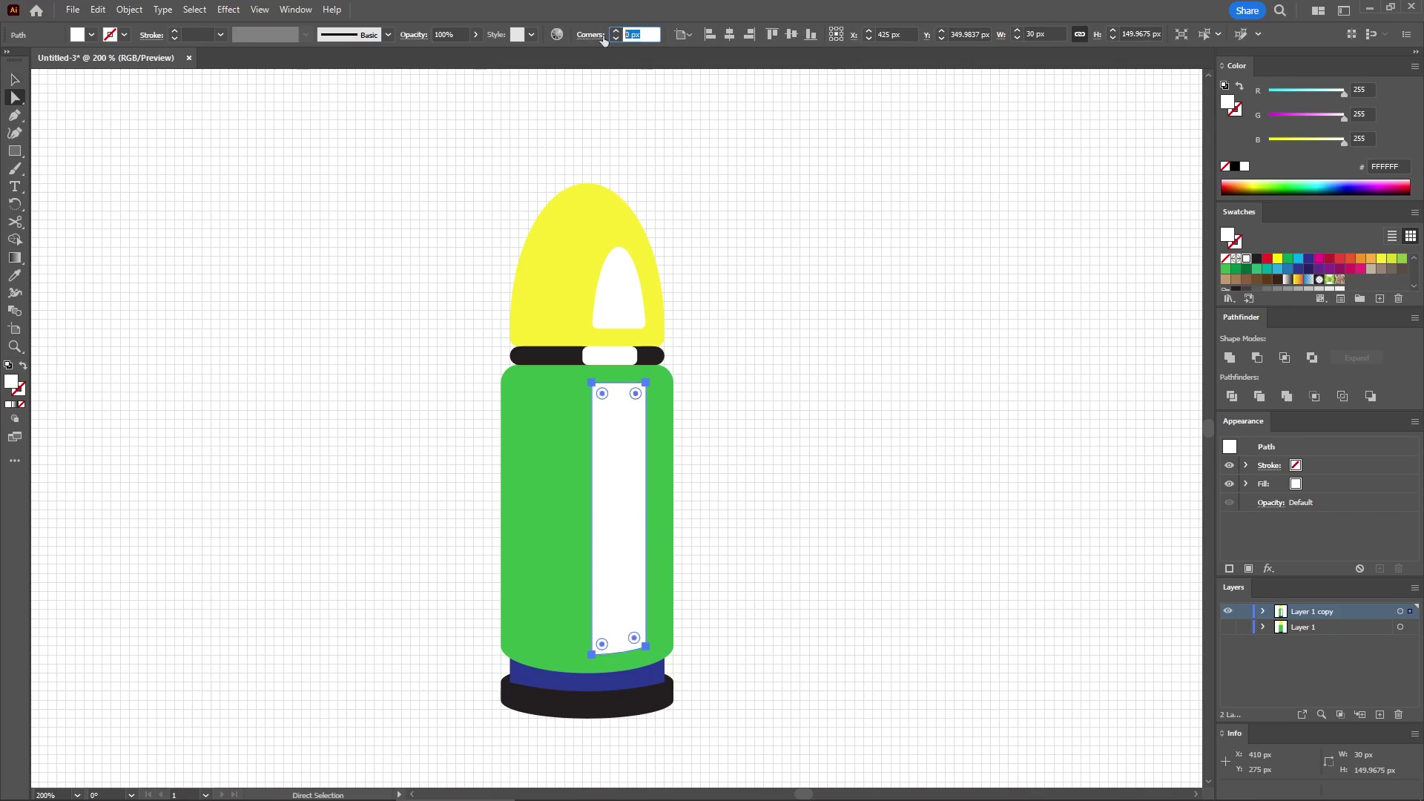
pyautogui.write('3')
pyautogui.press('Return')
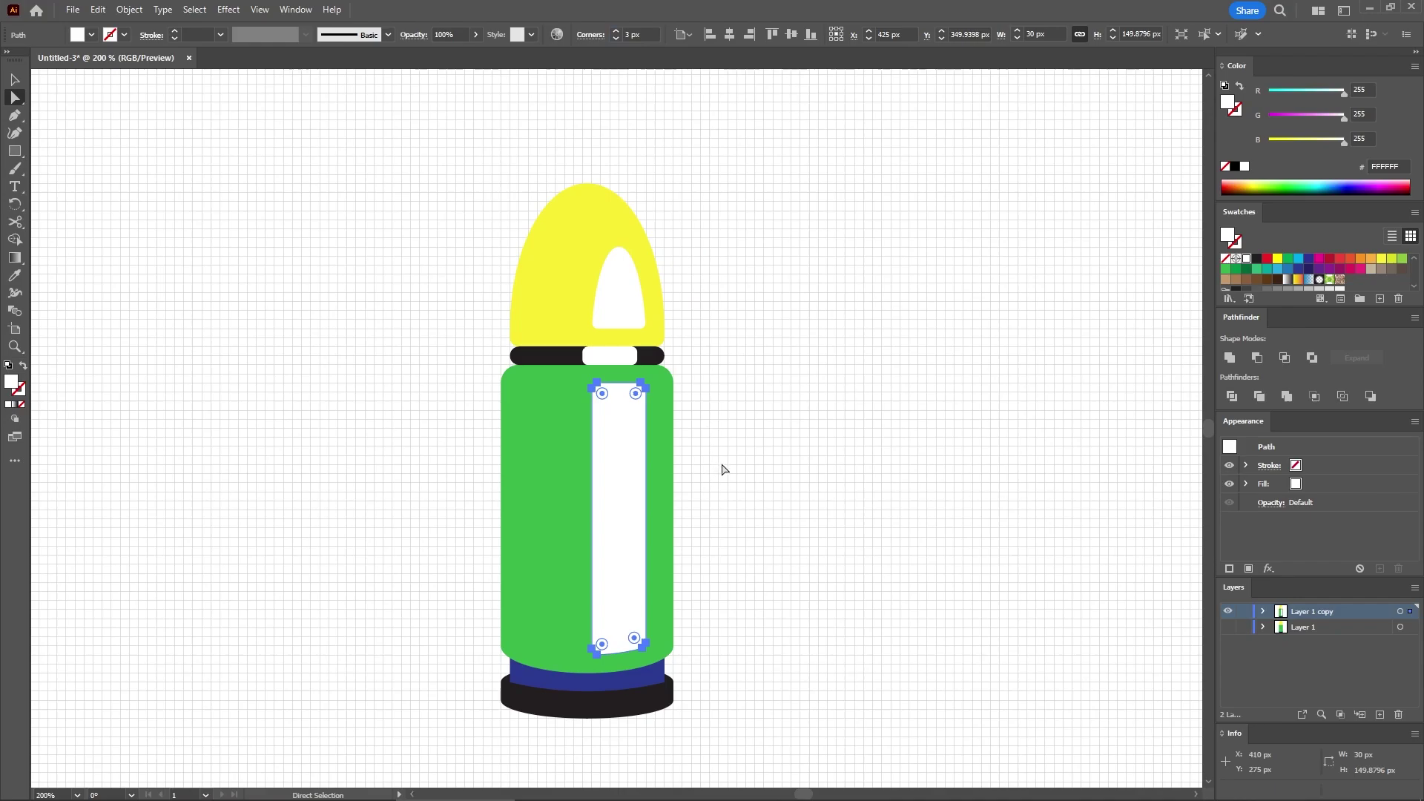
pyautogui.click(725, 464)
pyautogui.click(14, 150)
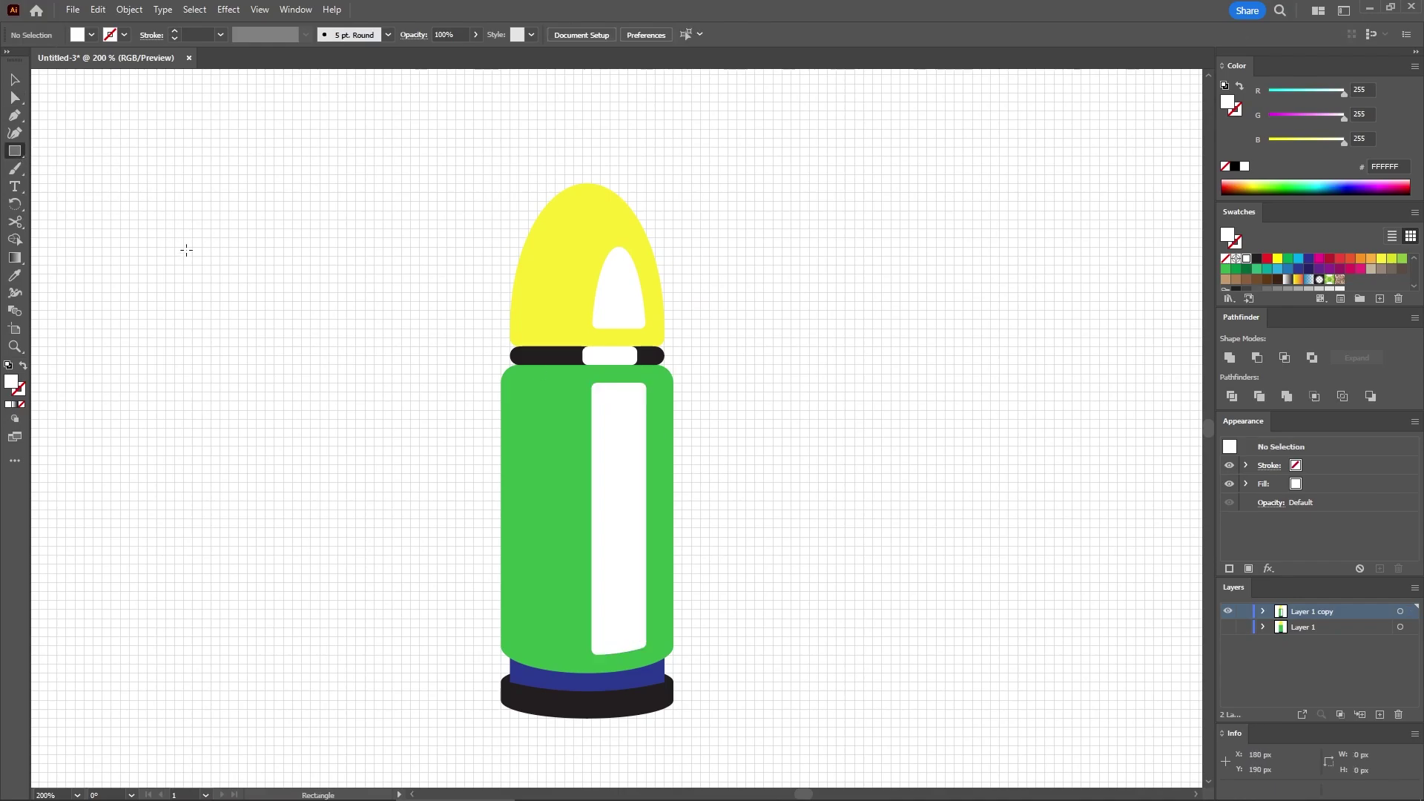
# Step: Create a 30 × 35 px rectangle and move it down onto the bullet's base
pyautogui.click(308, 424)
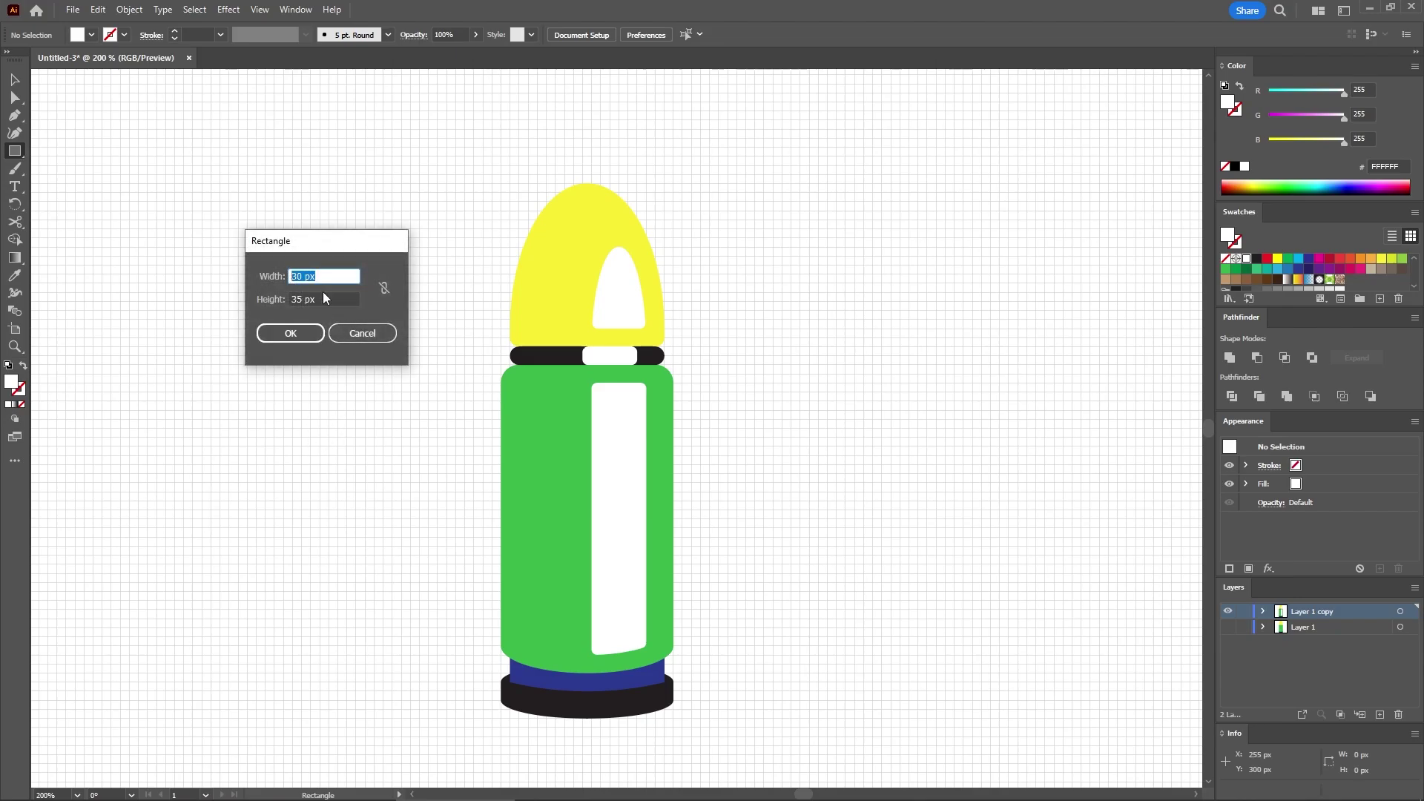
pyautogui.press('Tab')
pyautogui.click(292, 333)
pyautogui.press('v')
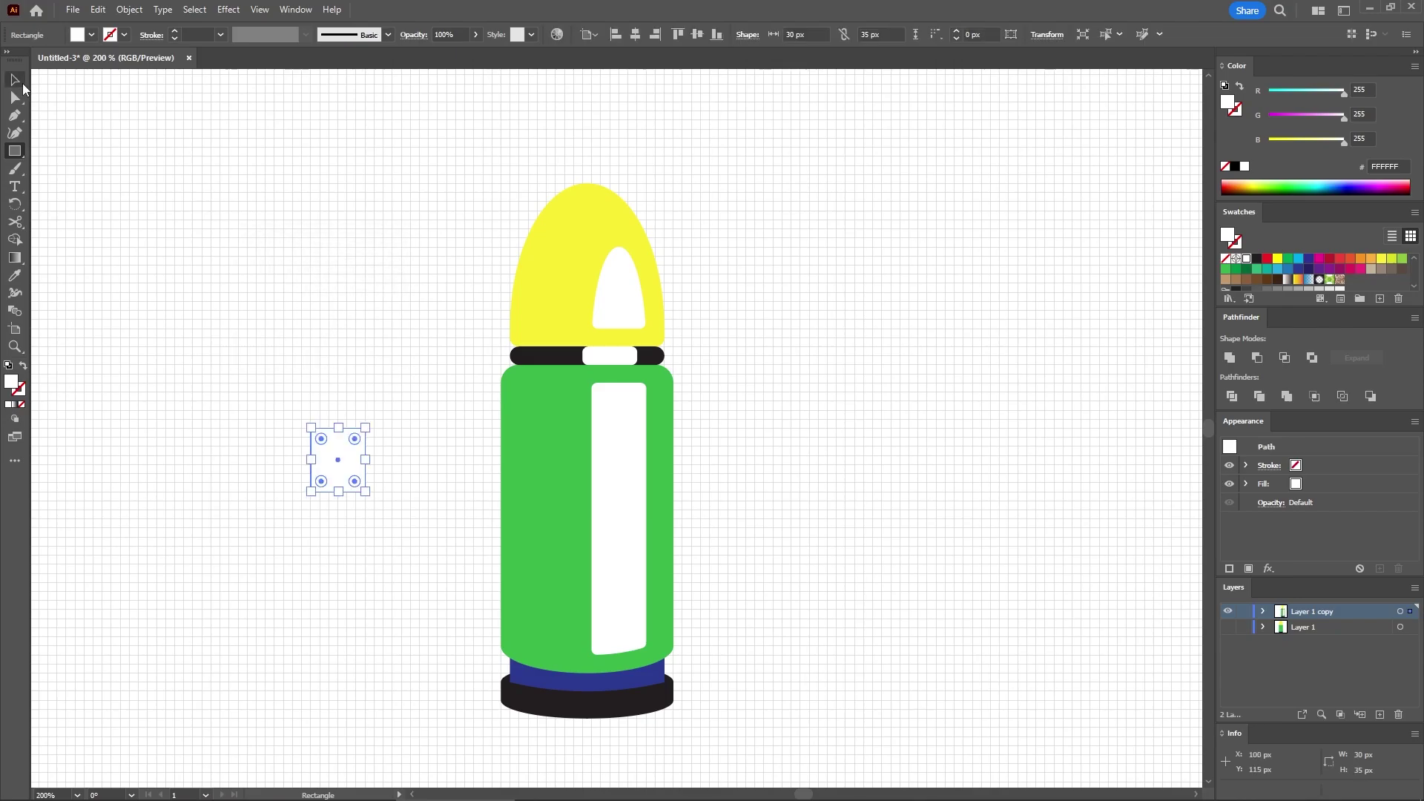
pyautogui.moveTo(341, 467); pyautogui.dragTo(610, 678)
# Step: Intersect the rectangle with the blue base band to make its highlight piece
pyautogui.press('a')
pyautogui.click(546, 682)
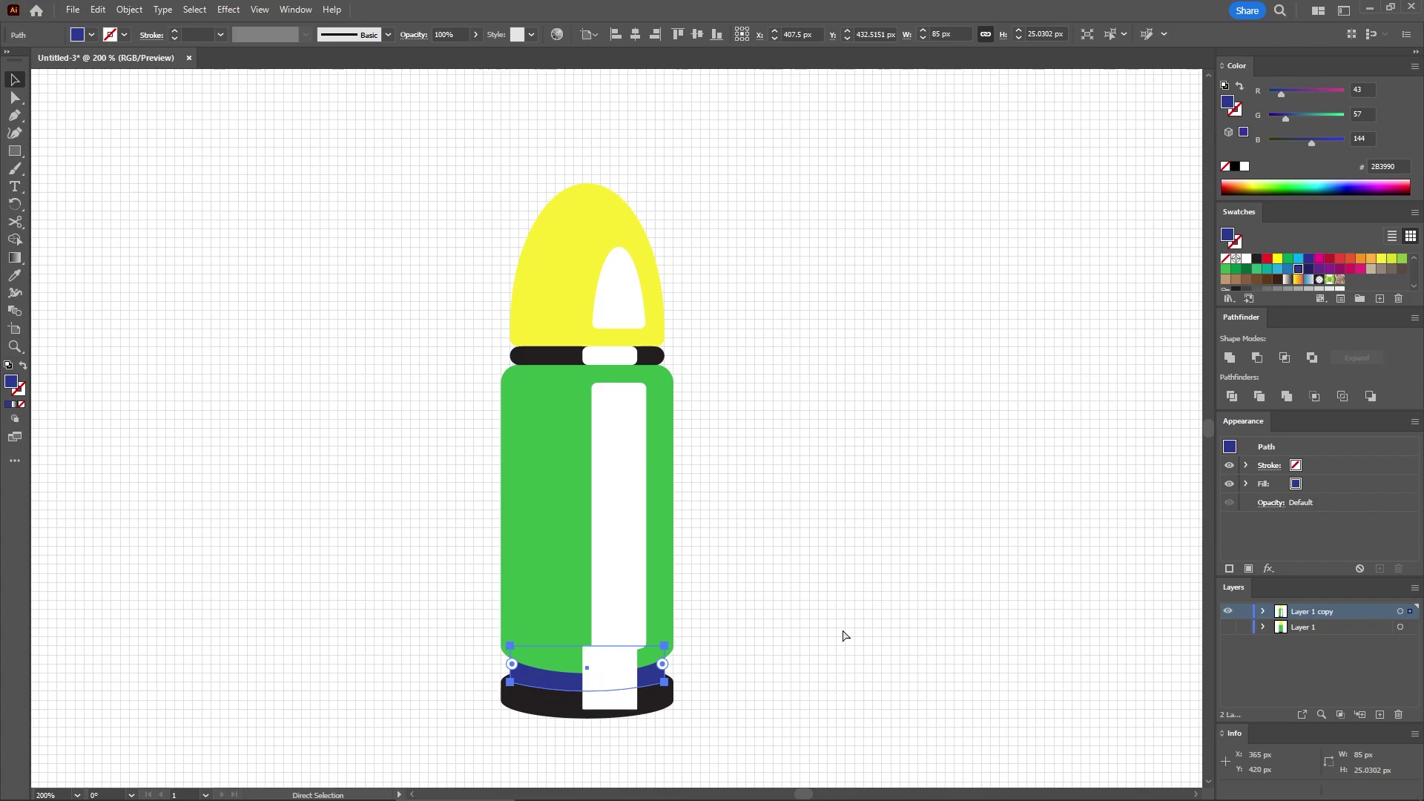
pyautogui.press('v')
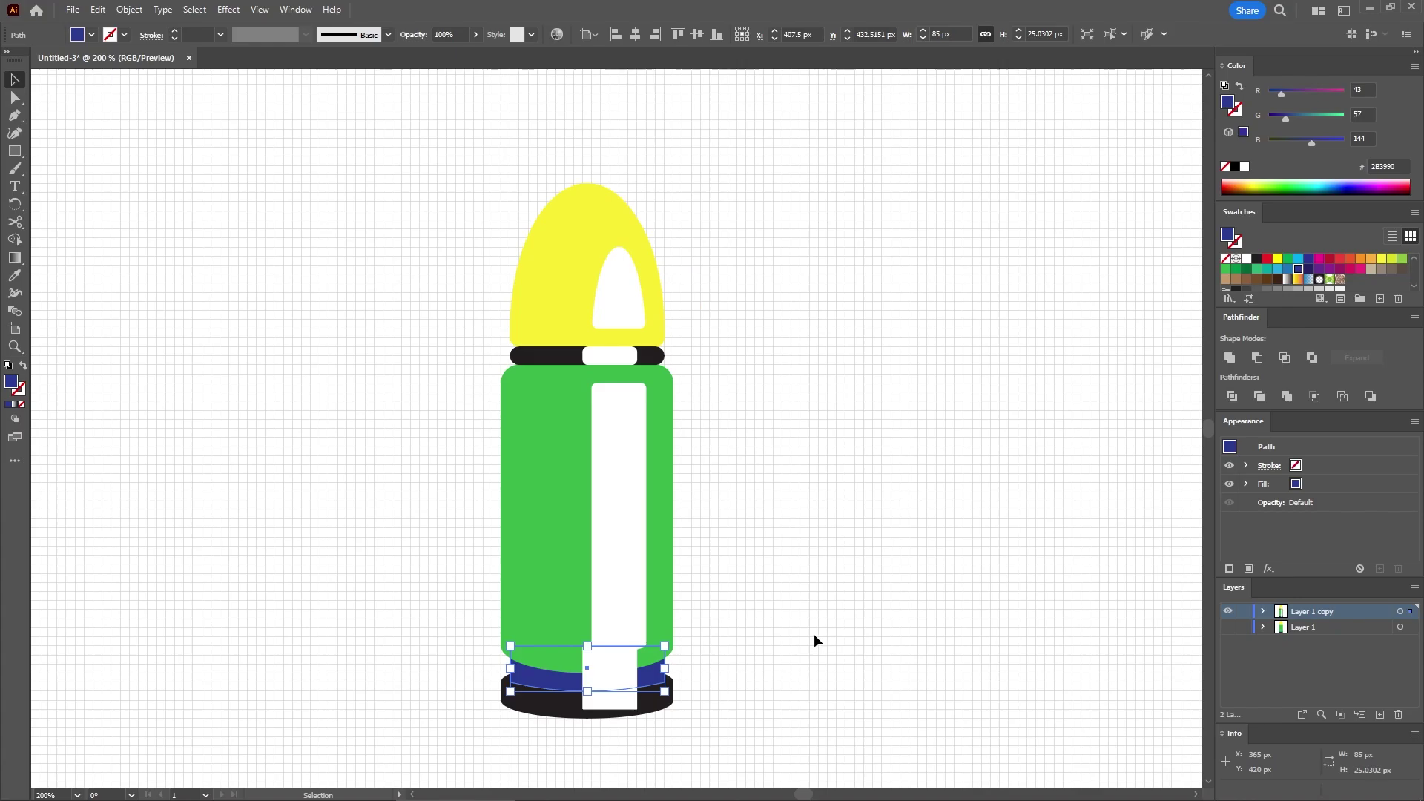
pyautogui.keyDown('shift'); pyautogui.click(613, 706); pyautogui.keyUp('shift')
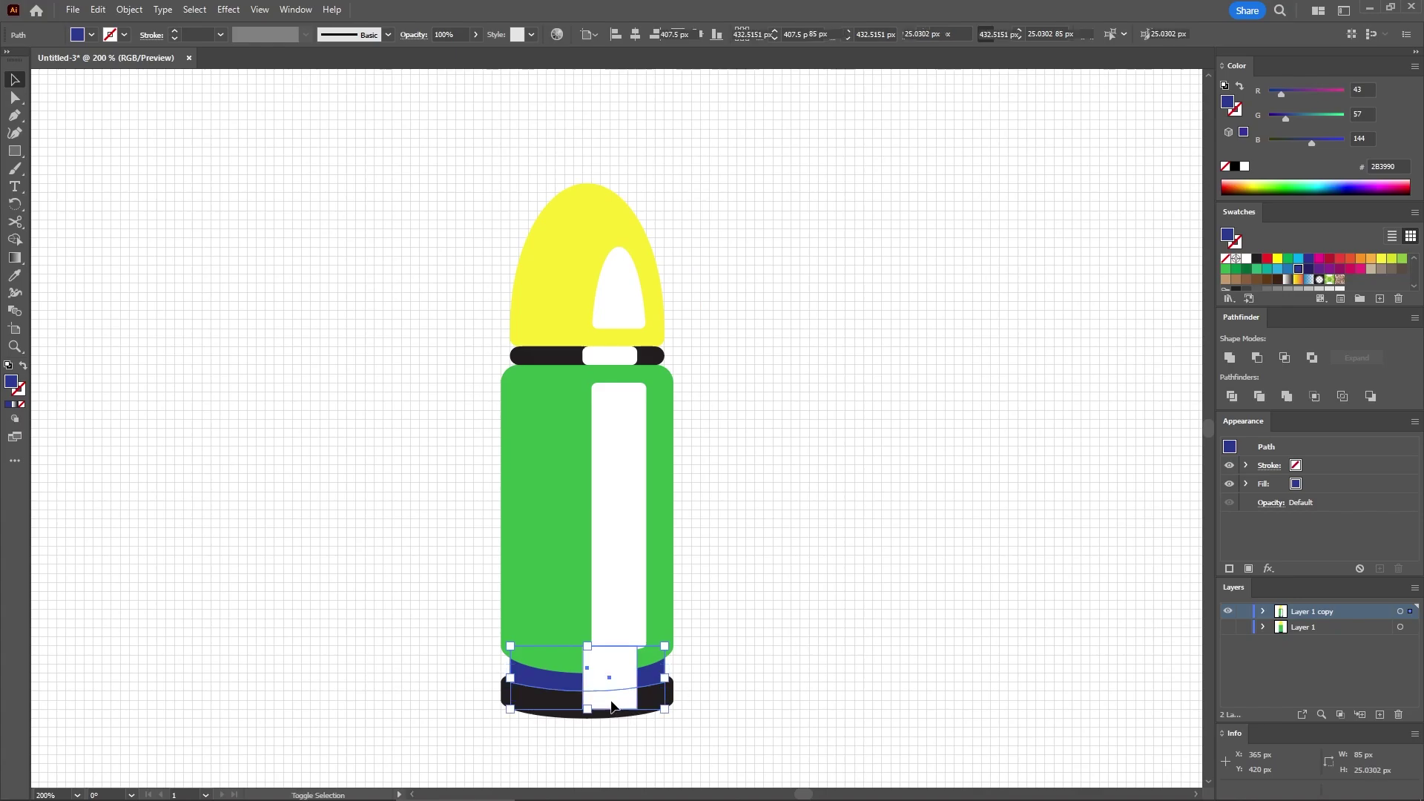
pyautogui.click(1283, 358)
pyautogui.click(555, 576)
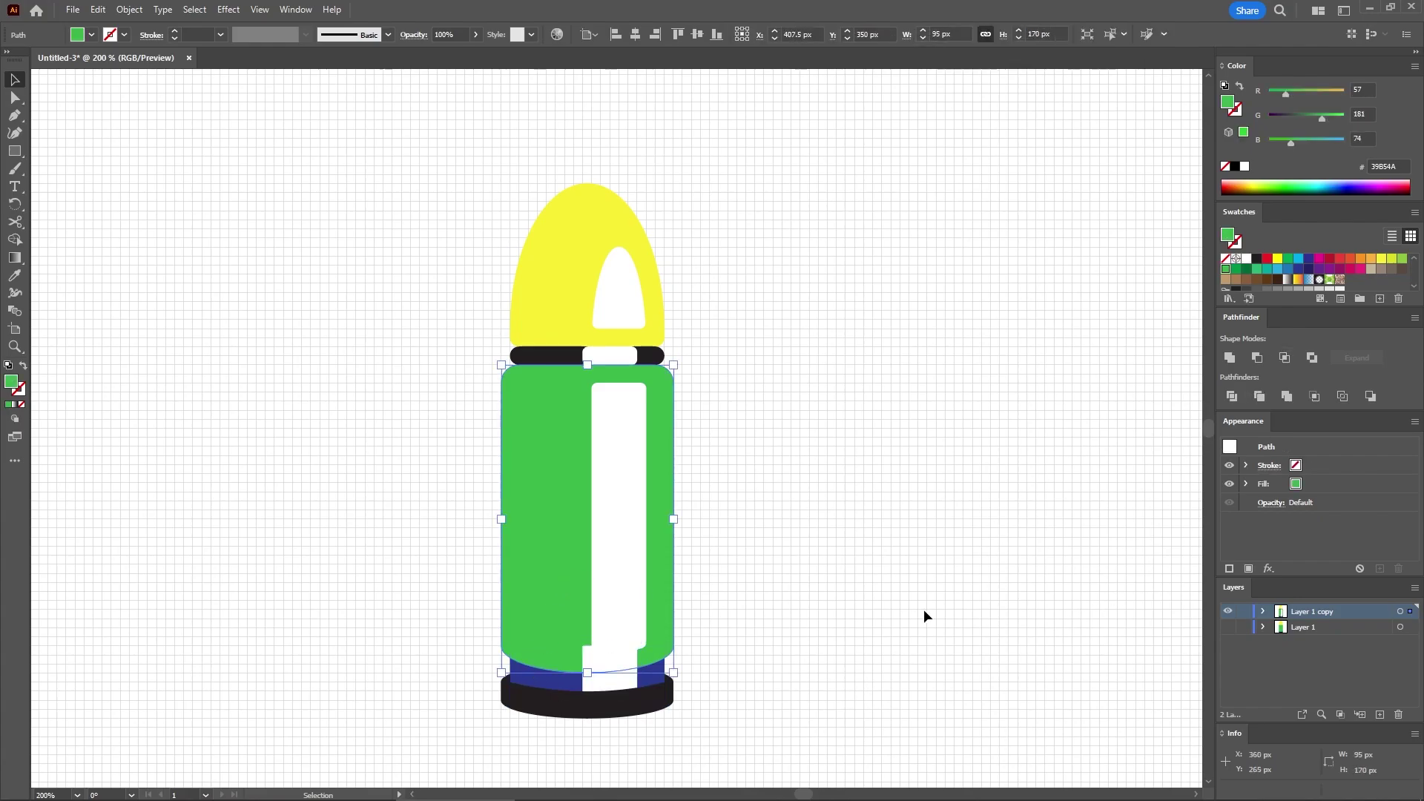
# Step: Subtract the small white rectangle from the green body with Minus Front
pyautogui.press('a')
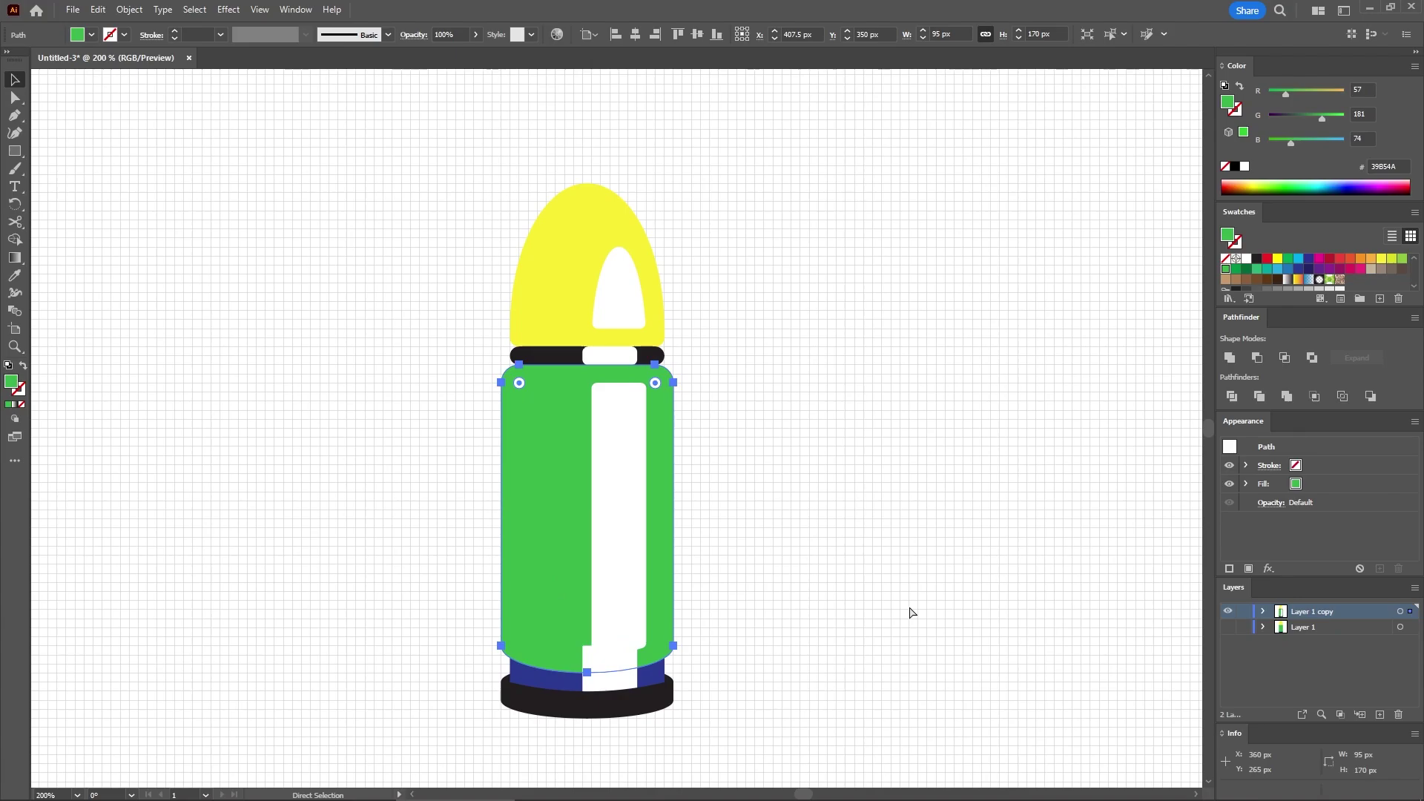
pyautogui.press('ctrl')
pyautogui.hotkey('ctrl', 'z')
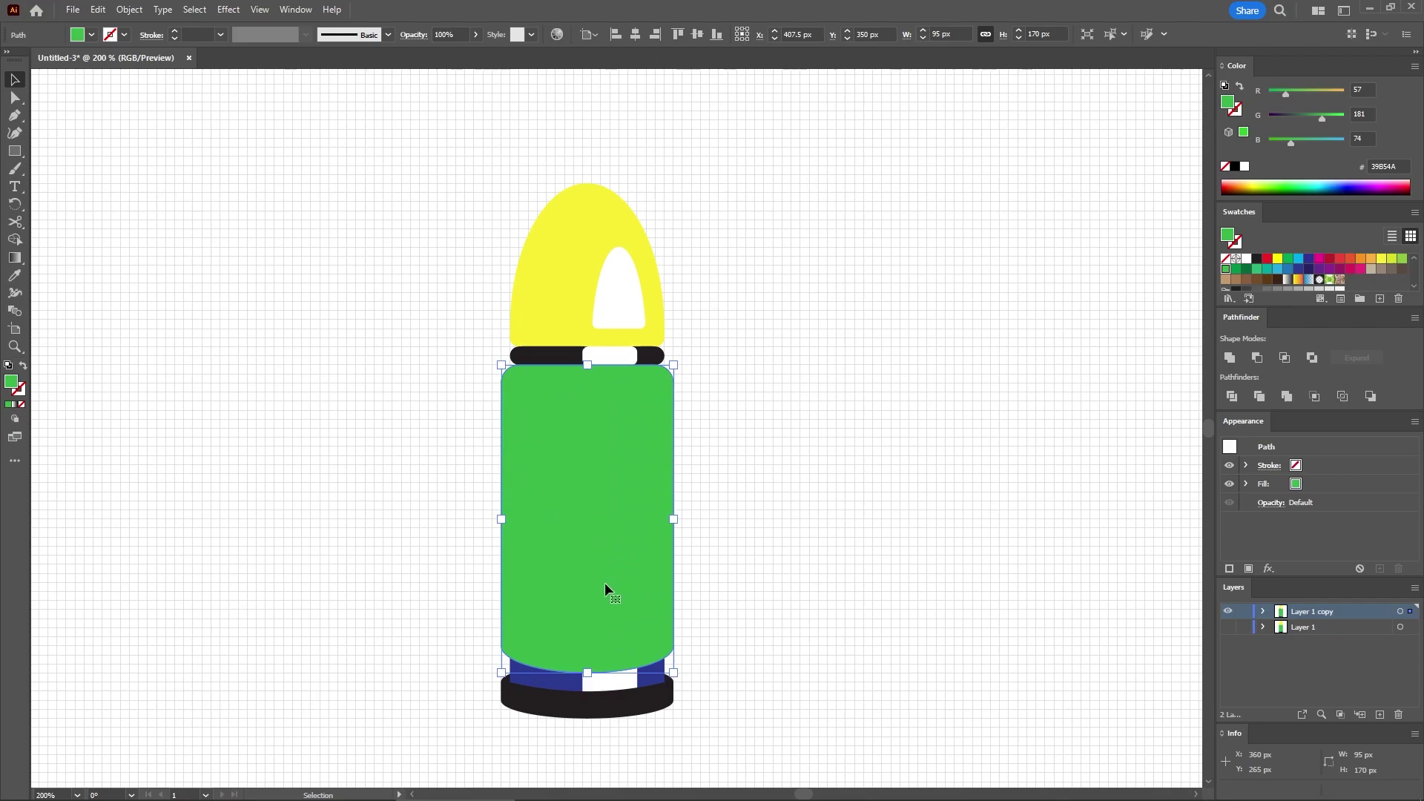
pyautogui.keyDown('shift'); pyautogui.click(620, 681); pyautogui.keyUp('shift')
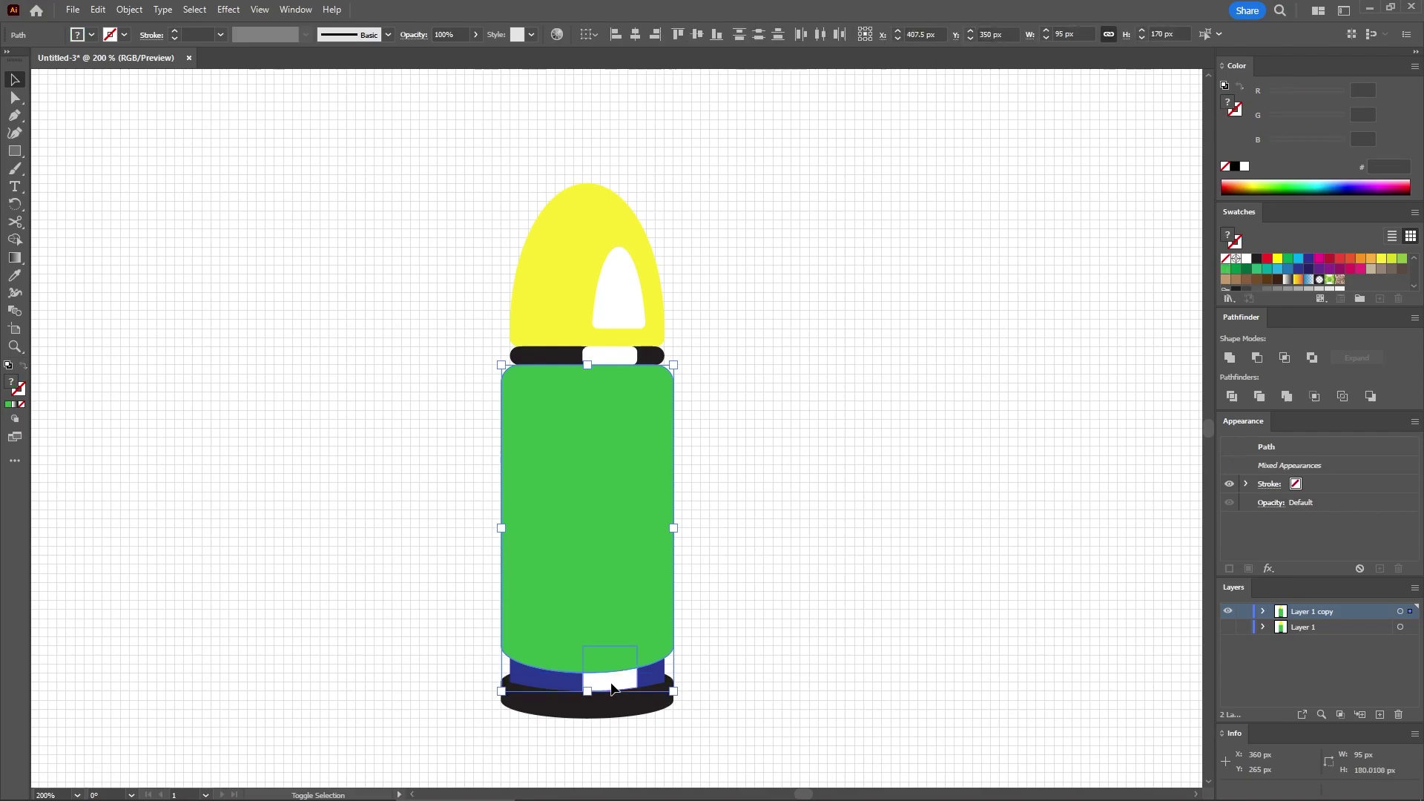
pyautogui.click(1257, 358)
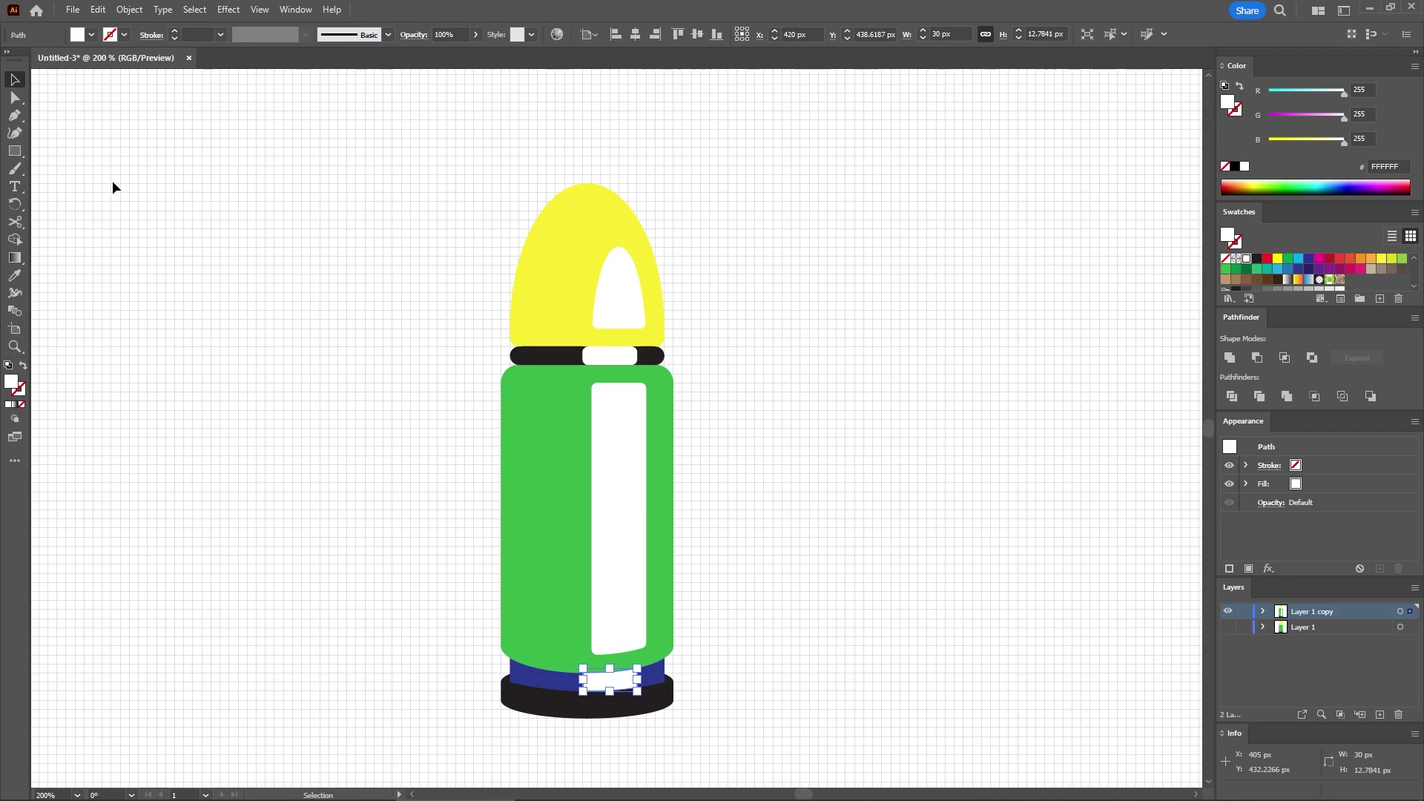
# Step: Create a 30 × 30 px square and move it onto the black base
pyautogui.click(14, 151)
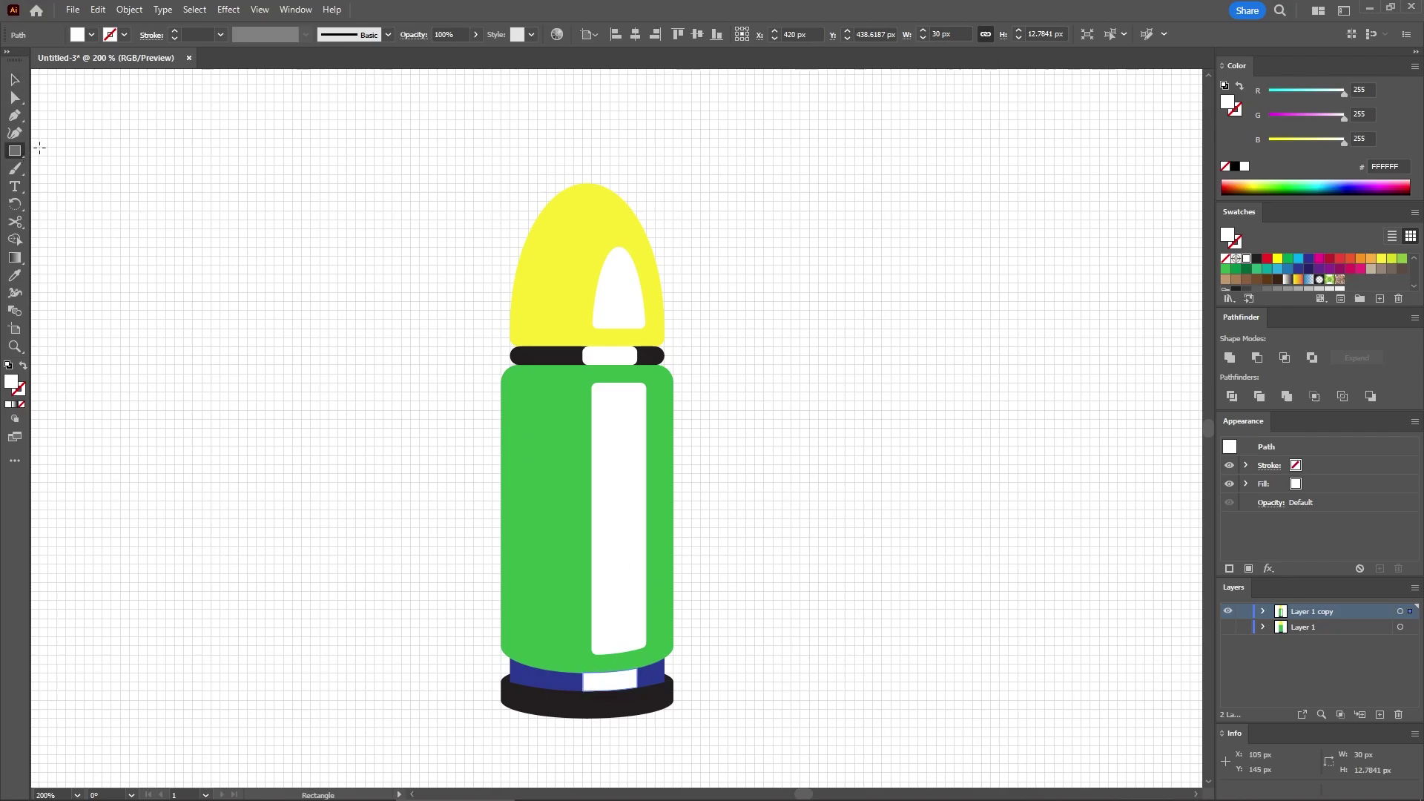
pyautogui.hotkey('ctrl', 'shift', 'a')
pyautogui.click(227, 254)
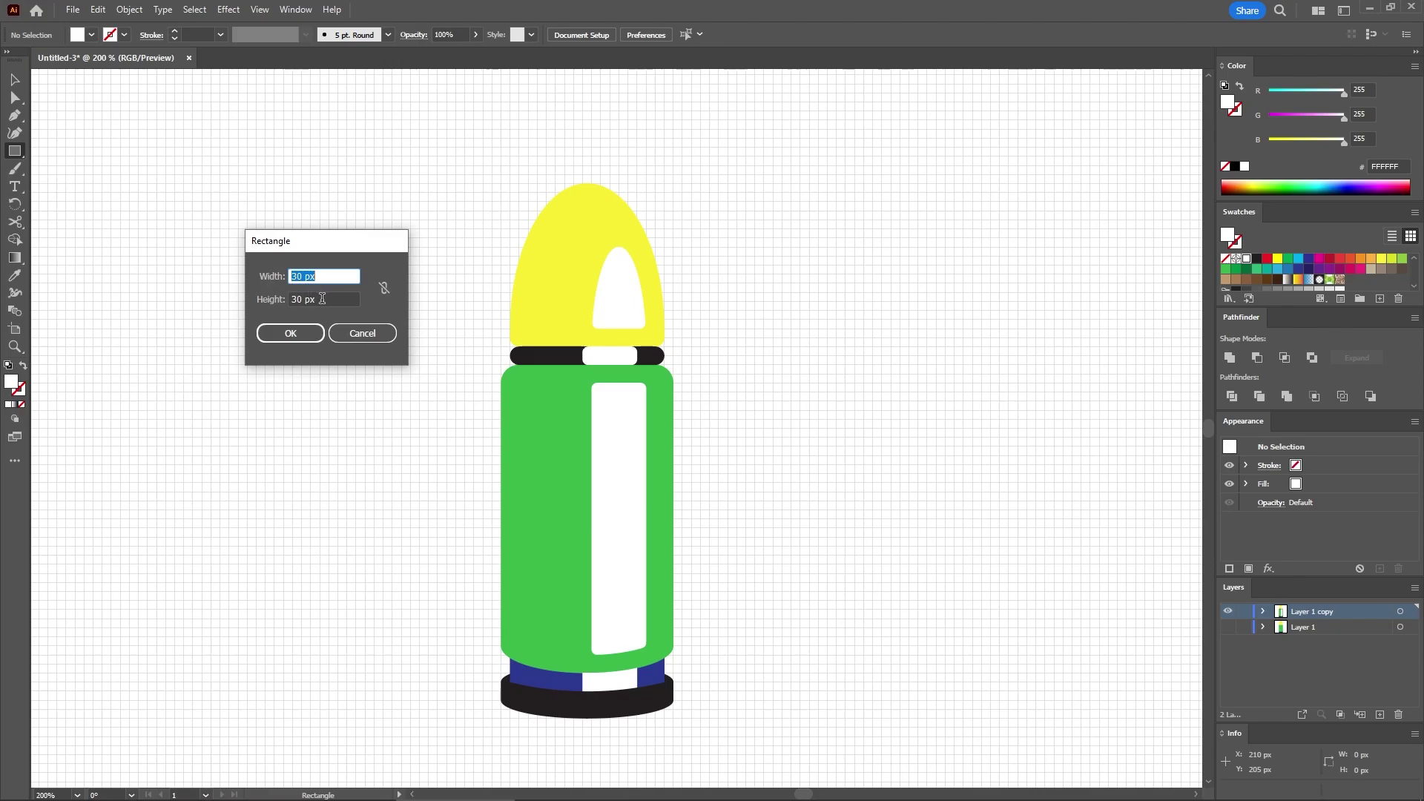
pyautogui.press('Tab')
pyautogui.press('Return')
pyautogui.click(15, 80)
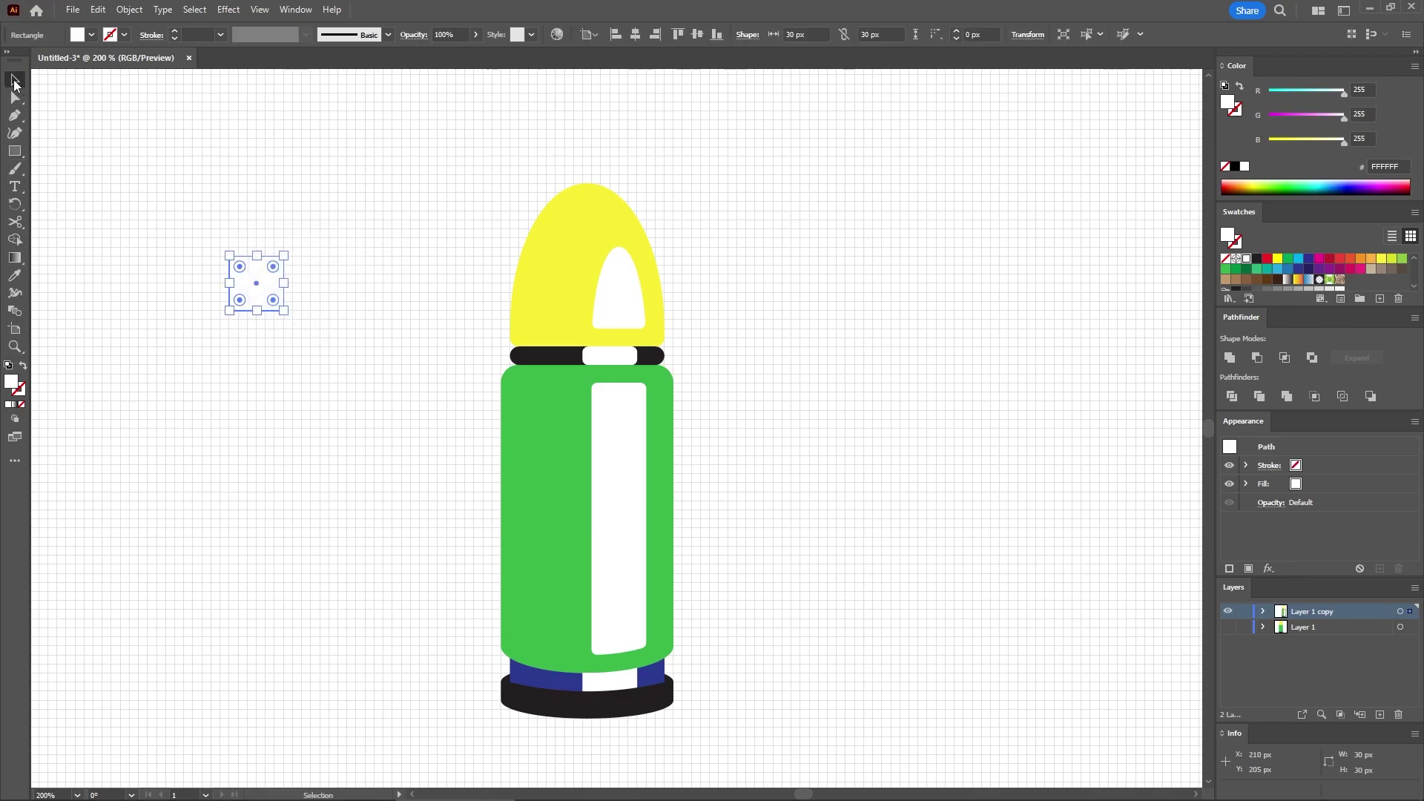
pyautogui.moveTo(256, 287); pyautogui.dragTo(617, 705)
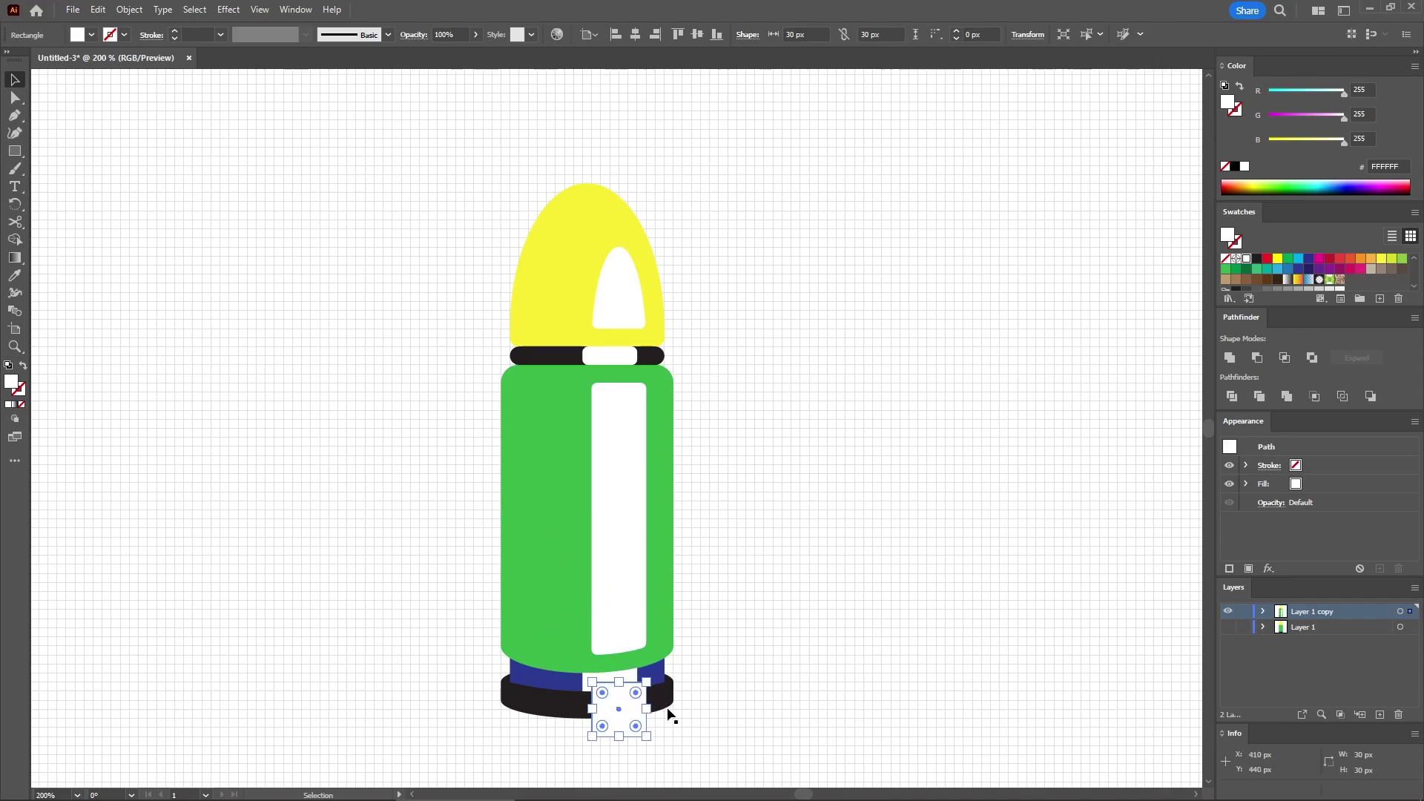
# Step: Intersect the square with the black base ellipse to clip it
pyautogui.click(662, 701)
pyautogui.press('a')
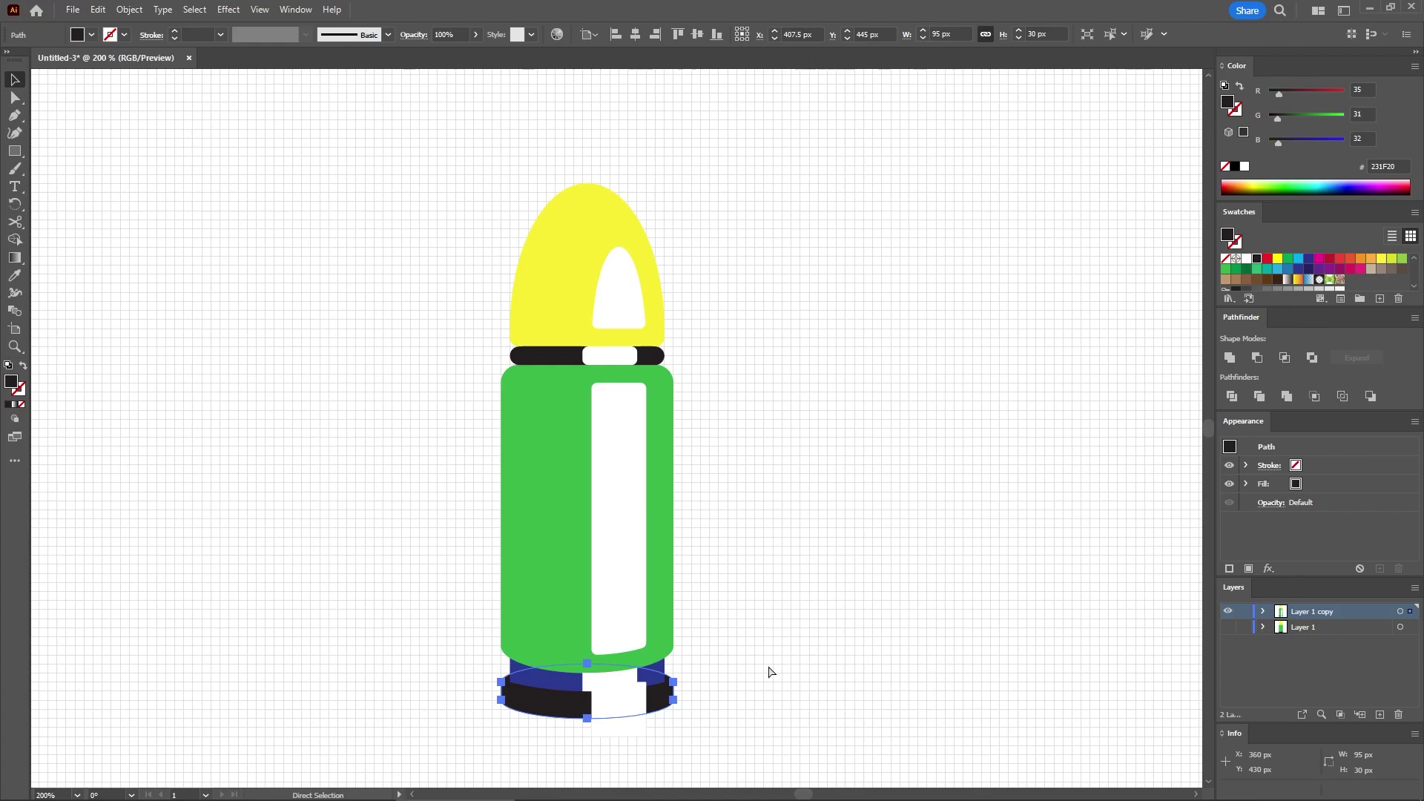
pyautogui.press('v')
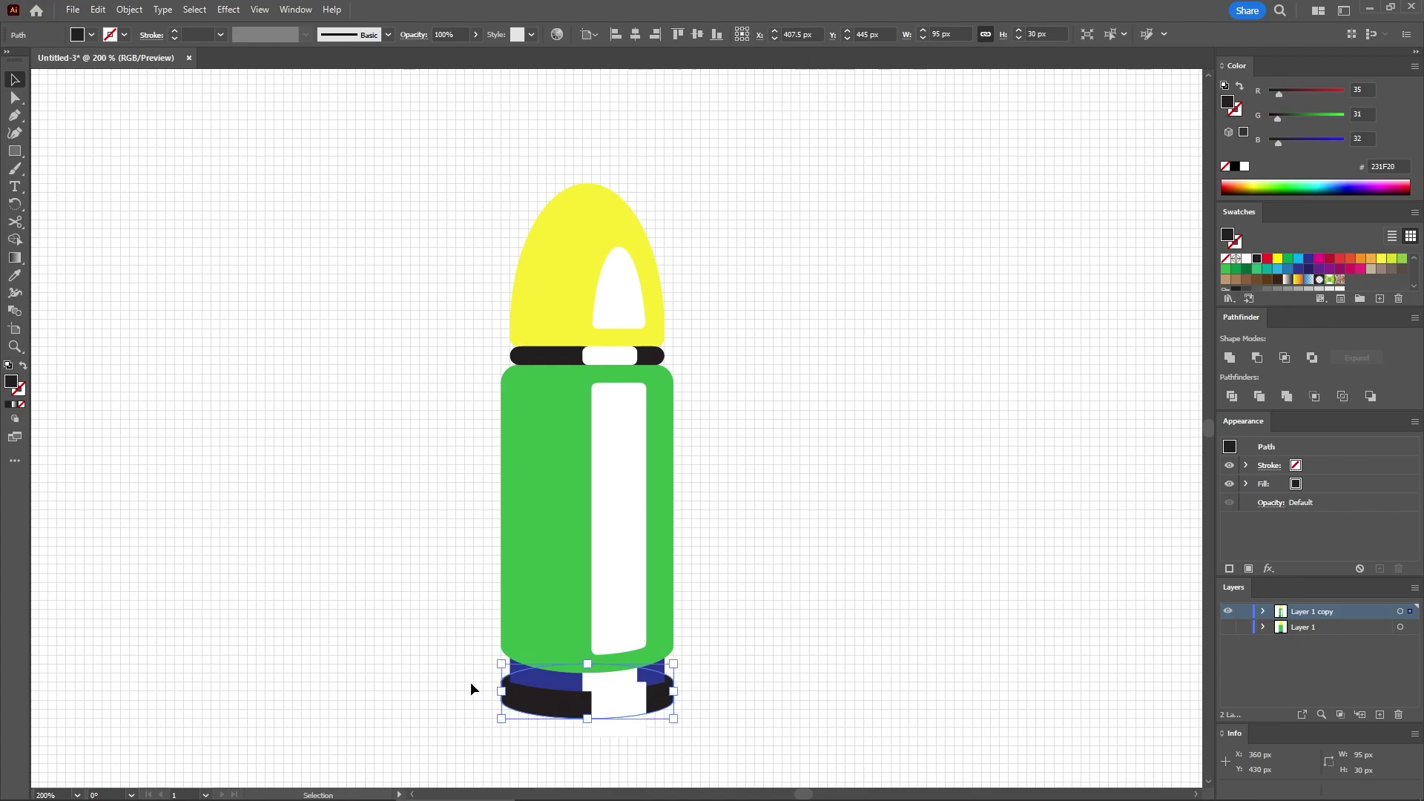
pyautogui.keyDown('shift'); pyautogui.click(631, 709); pyautogui.keyUp('shift')
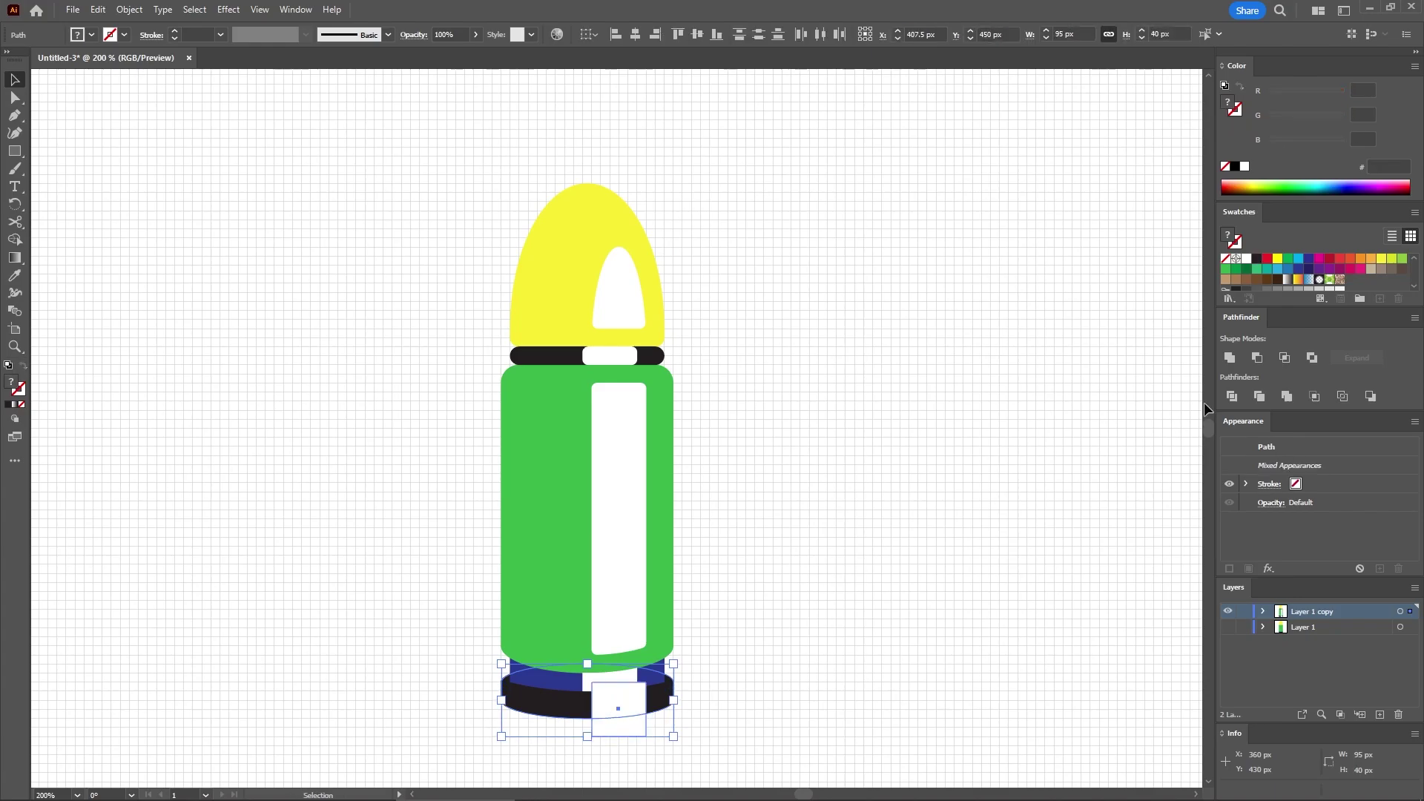
pyautogui.click(1286, 361)
# Step: Draw an ellipse across the top of the base and subtract it from the base highlight
pyautogui.click(753, 576)
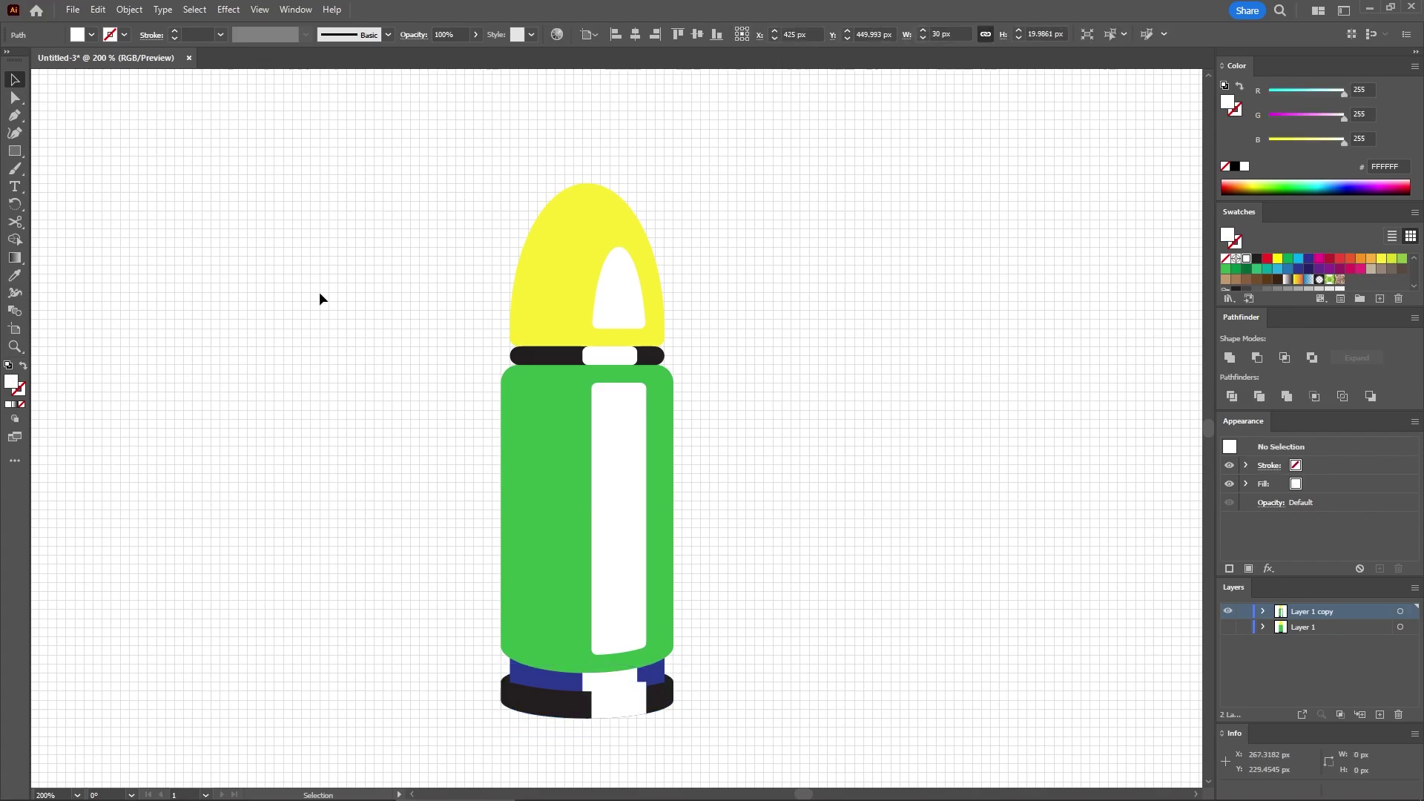
pyautogui.moveTo(14, 150); pyautogui.dragTo(62, 171)
pyautogui.moveTo(501, 663); pyautogui.dragTo(672, 698)
pyautogui.press('v')
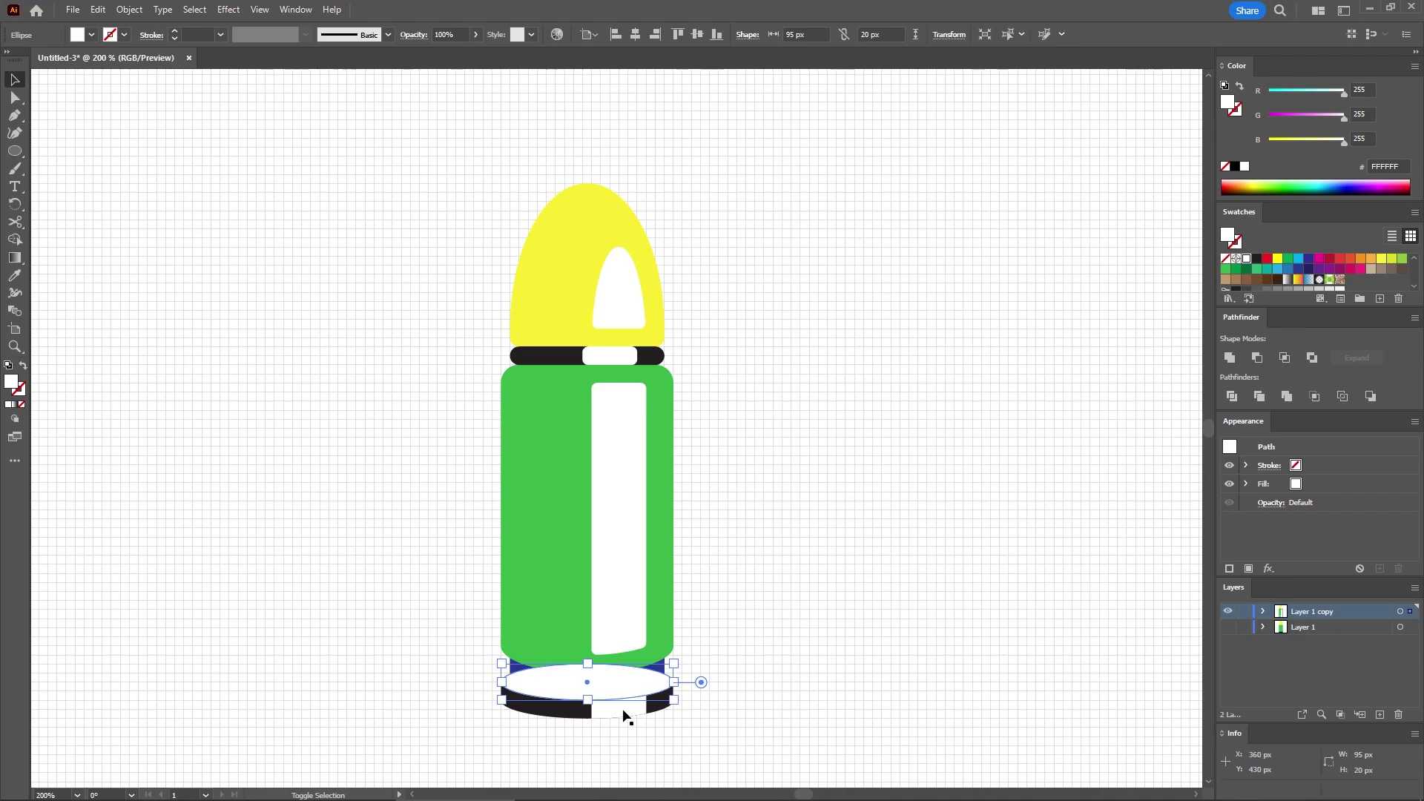
pyautogui.keyDown('shift'); pyautogui.click(621, 709); pyautogui.keyUp('shift')
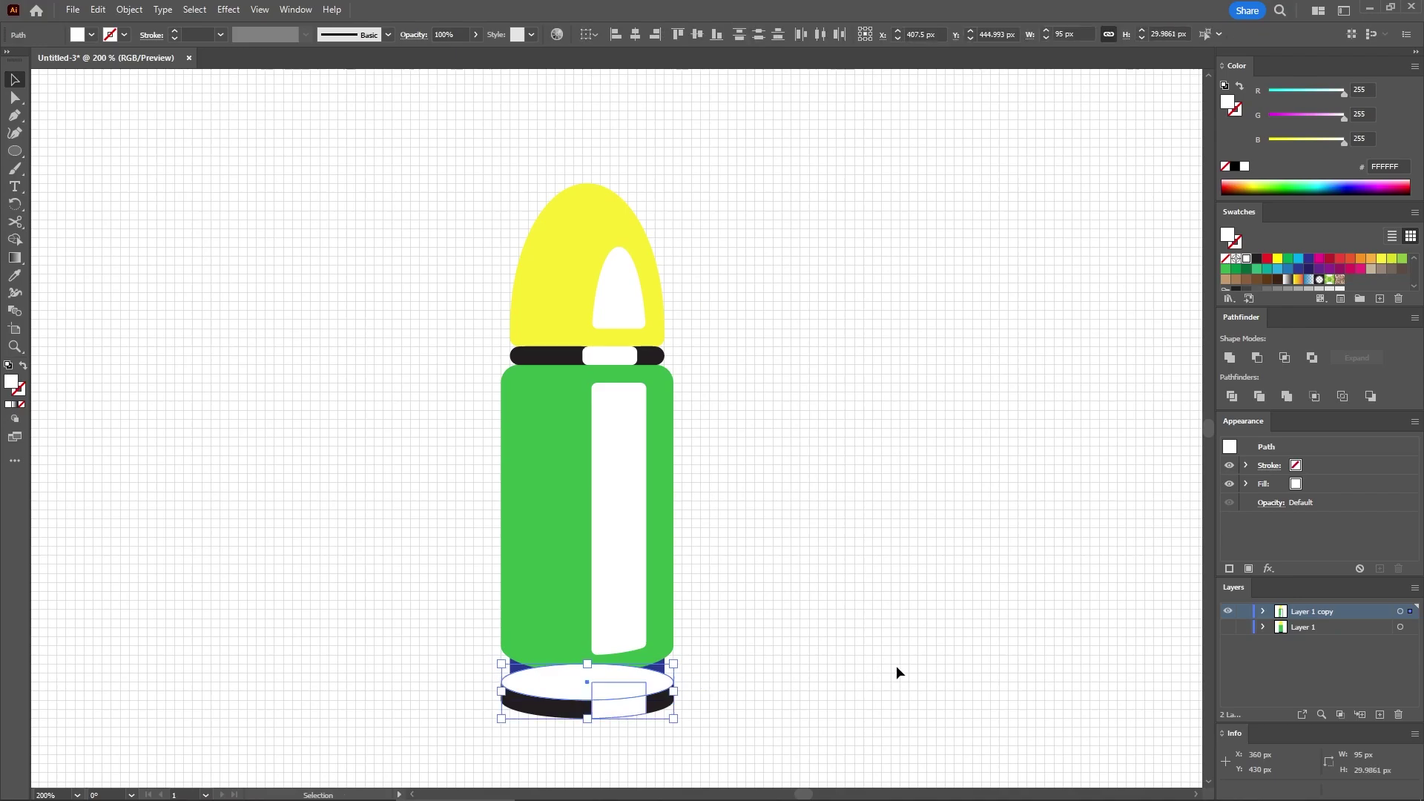
pyautogui.click(1257, 358)
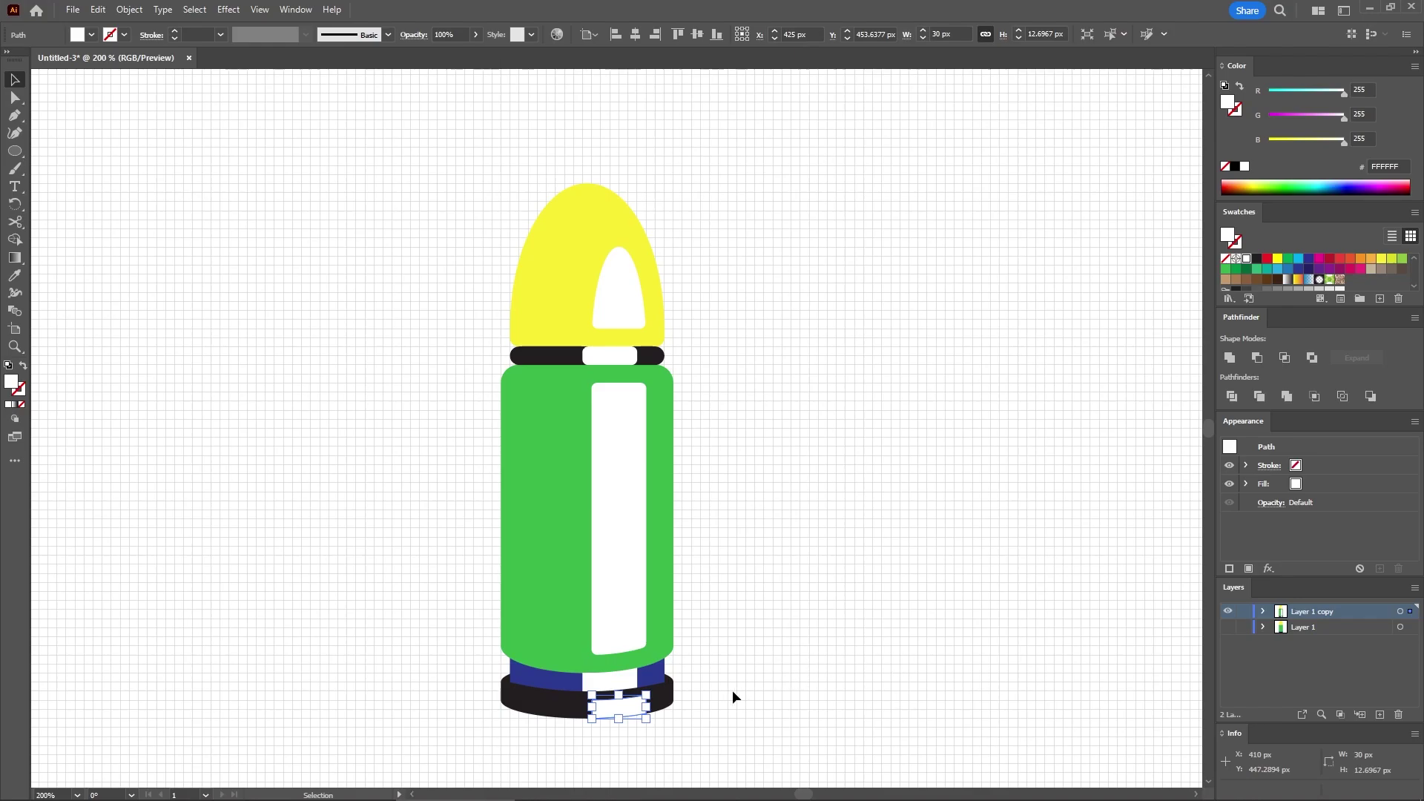
# Step: Round the corners of both lower white highlight pieces to 3 px
pyautogui.keyDown('shift'); pyautogui.click(610, 682); pyautogui.keyUp('shift')
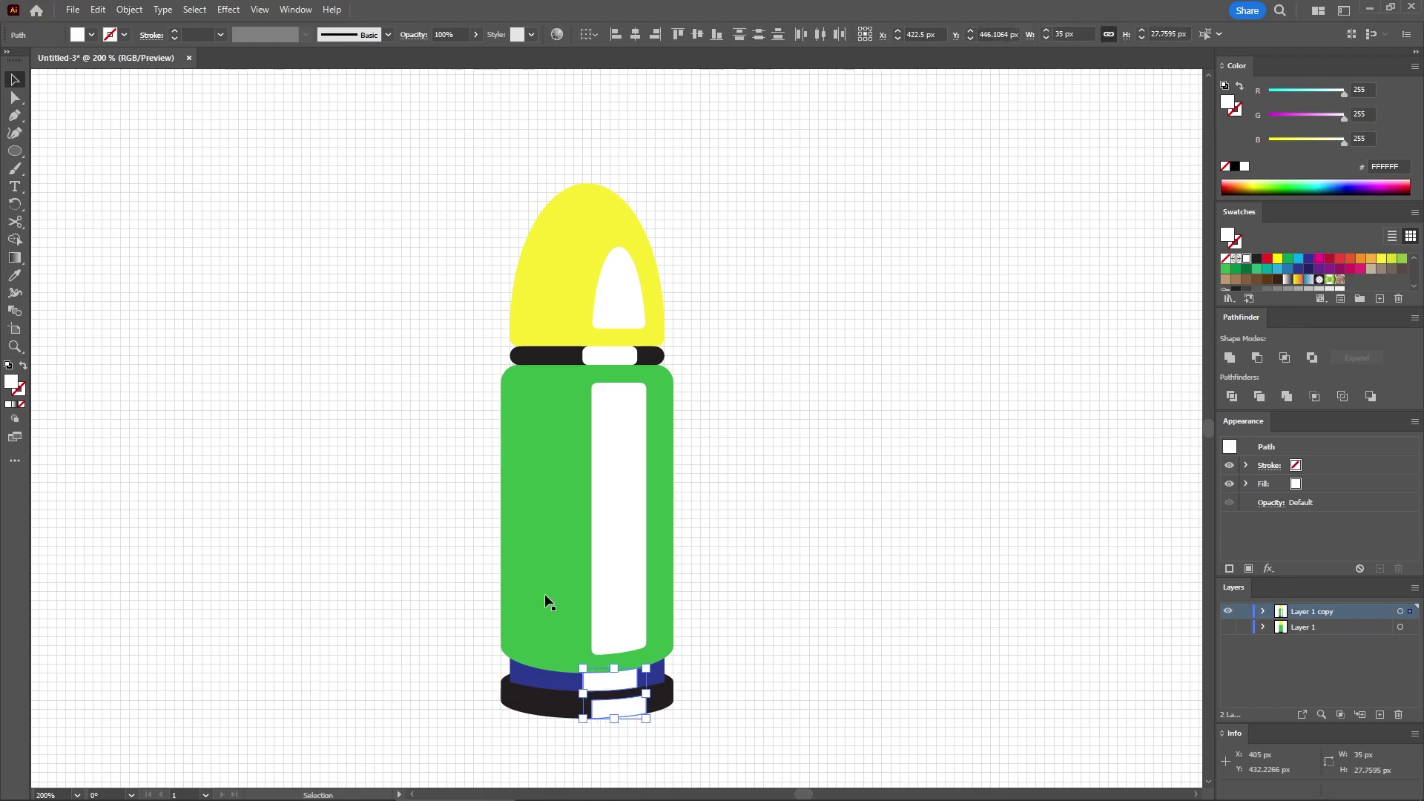
pyautogui.click(15, 97)
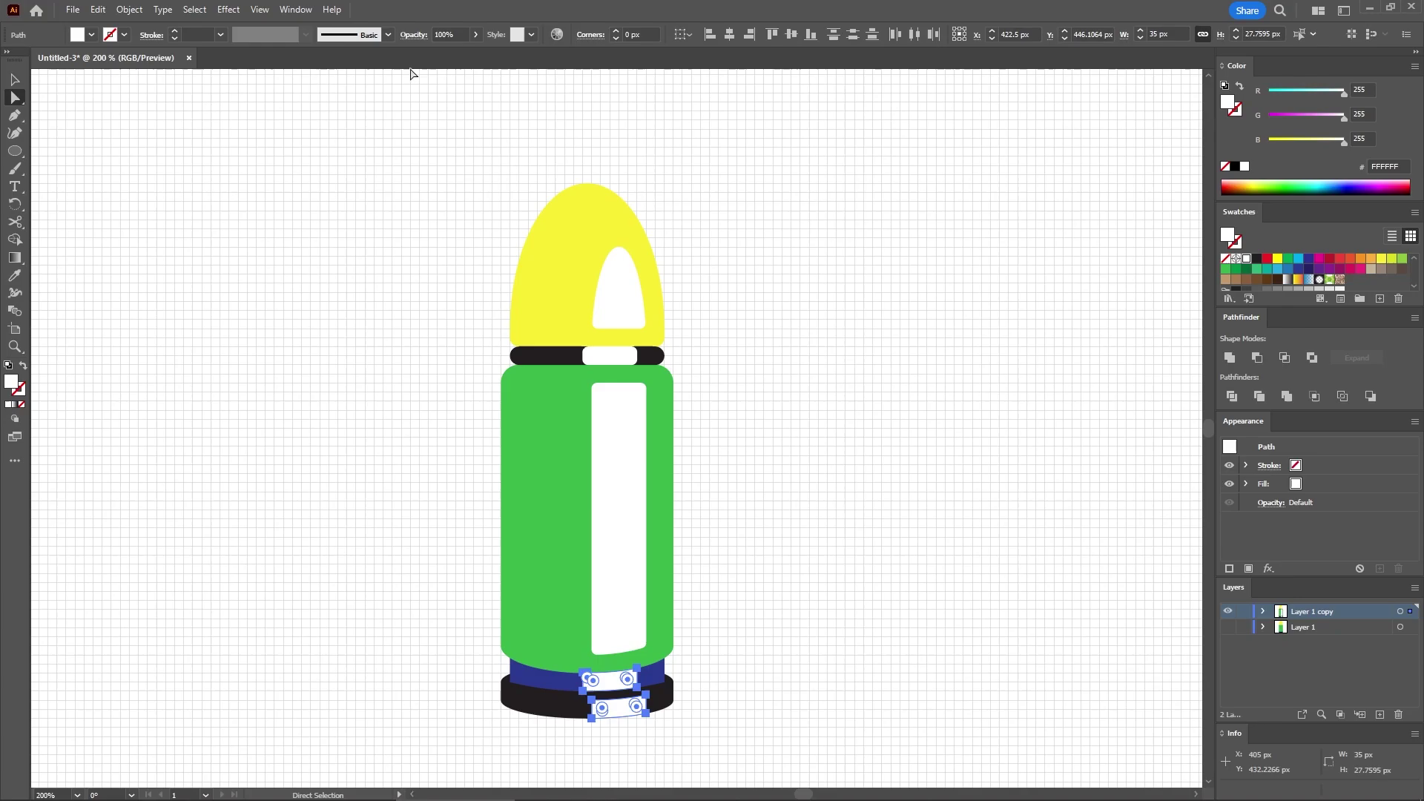
pyautogui.click(642, 33)
pyautogui.doubleClick(642, 33)
pyautogui.write('3')
pyautogui.press('Return')
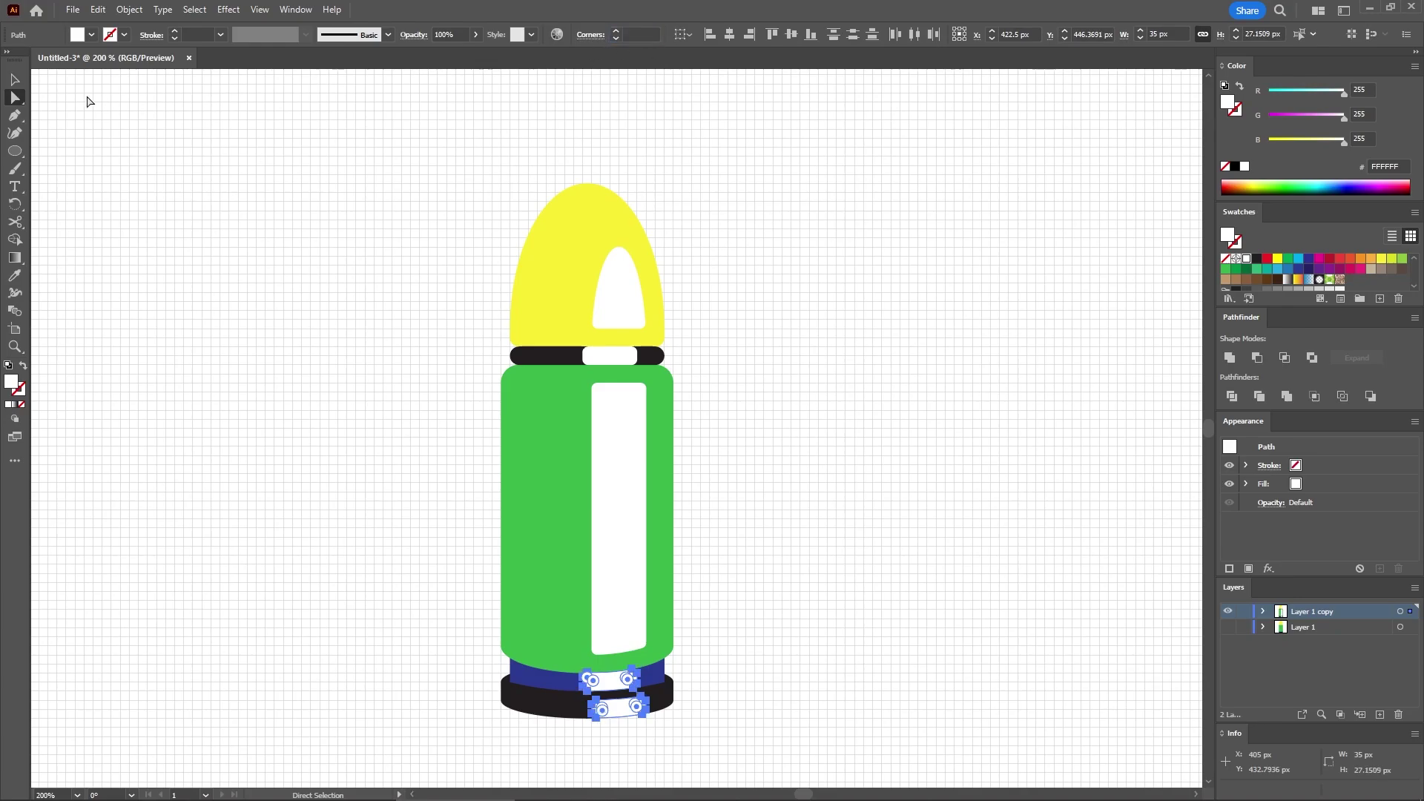
pyautogui.click(16, 80)
pyautogui.moveTo(419, 211); pyautogui.dragTo(544, 742)
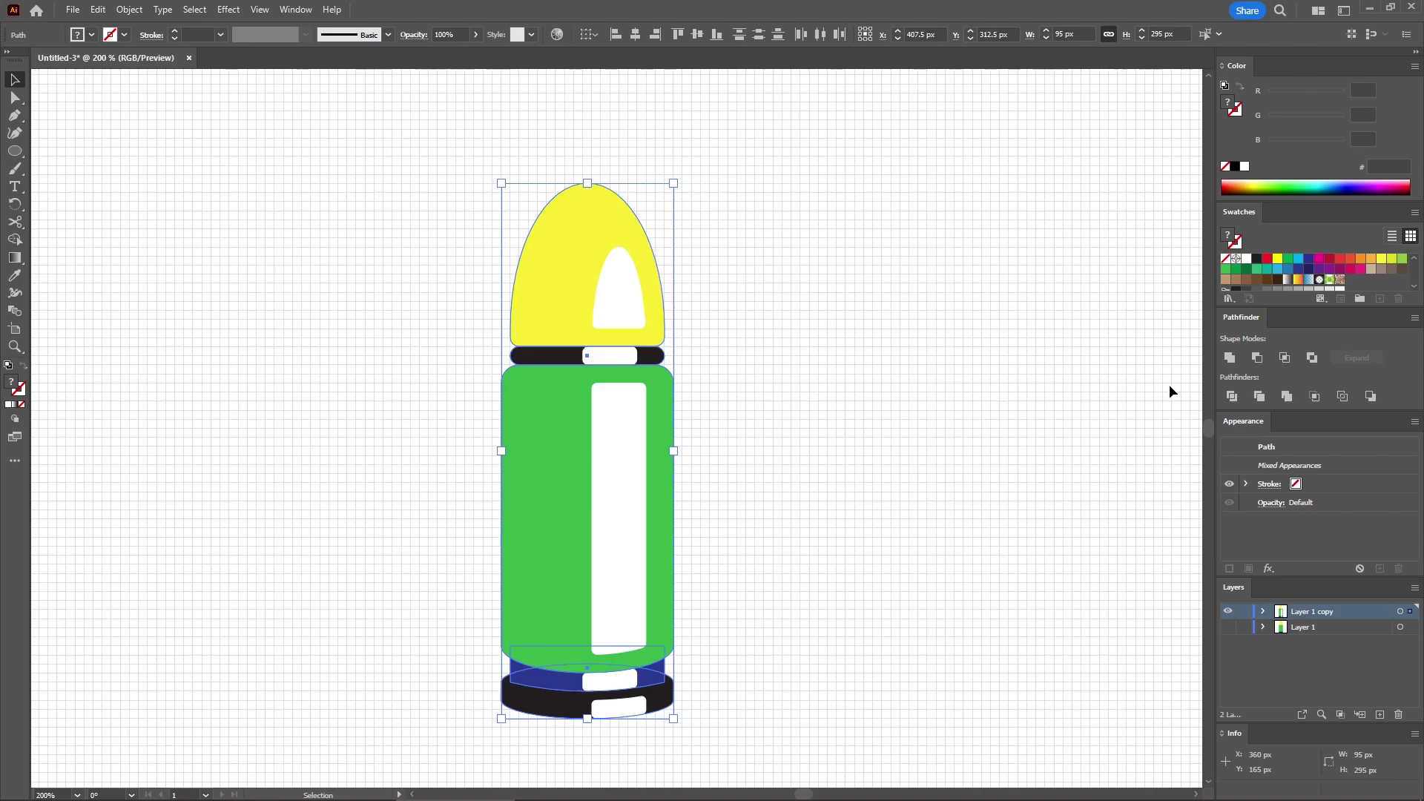
# Step: Unite the colored parts into one black shape, then Minus Front the white highlights out of it
pyautogui.click(1230, 358)
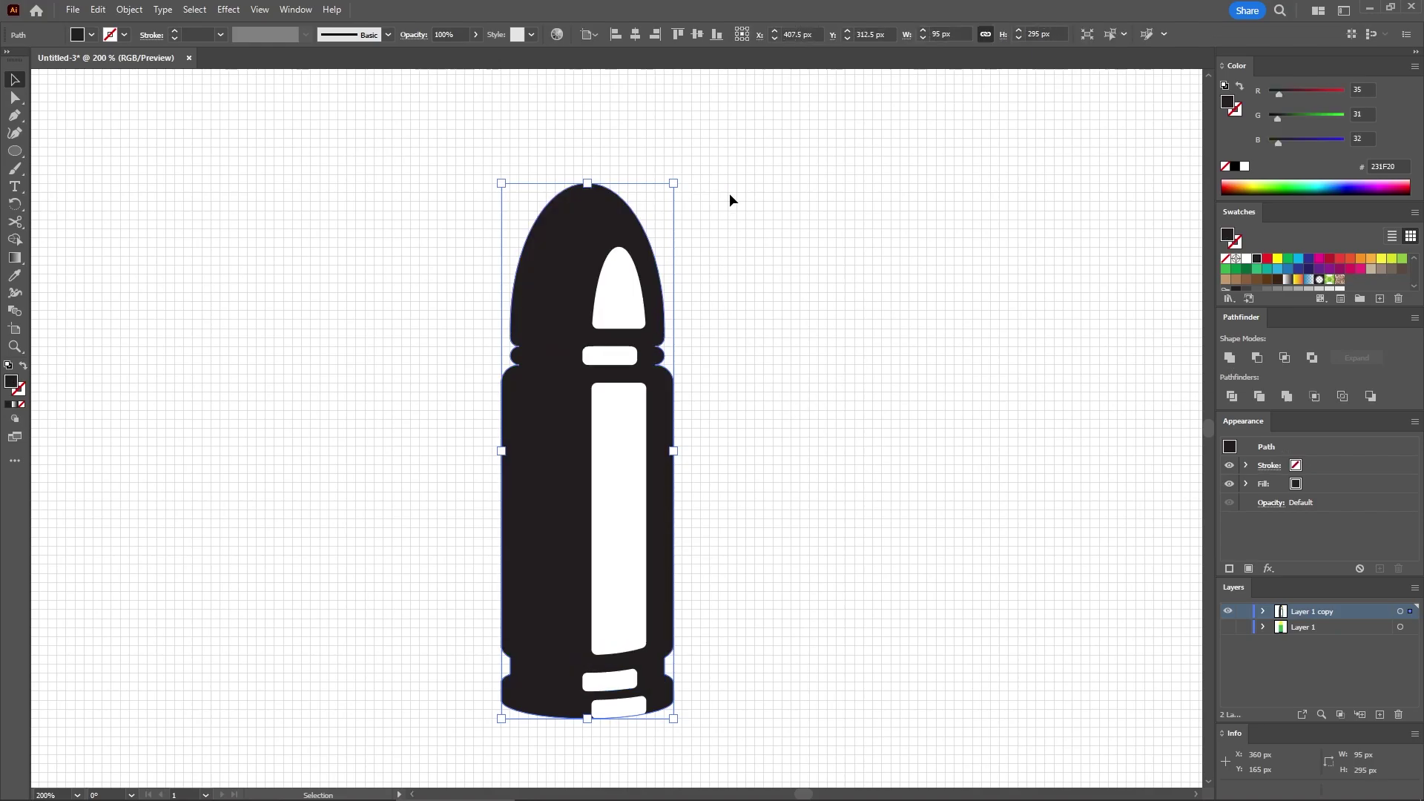
pyautogui.moveTo(729, 192); pyautogui.dragTo(540, 755)
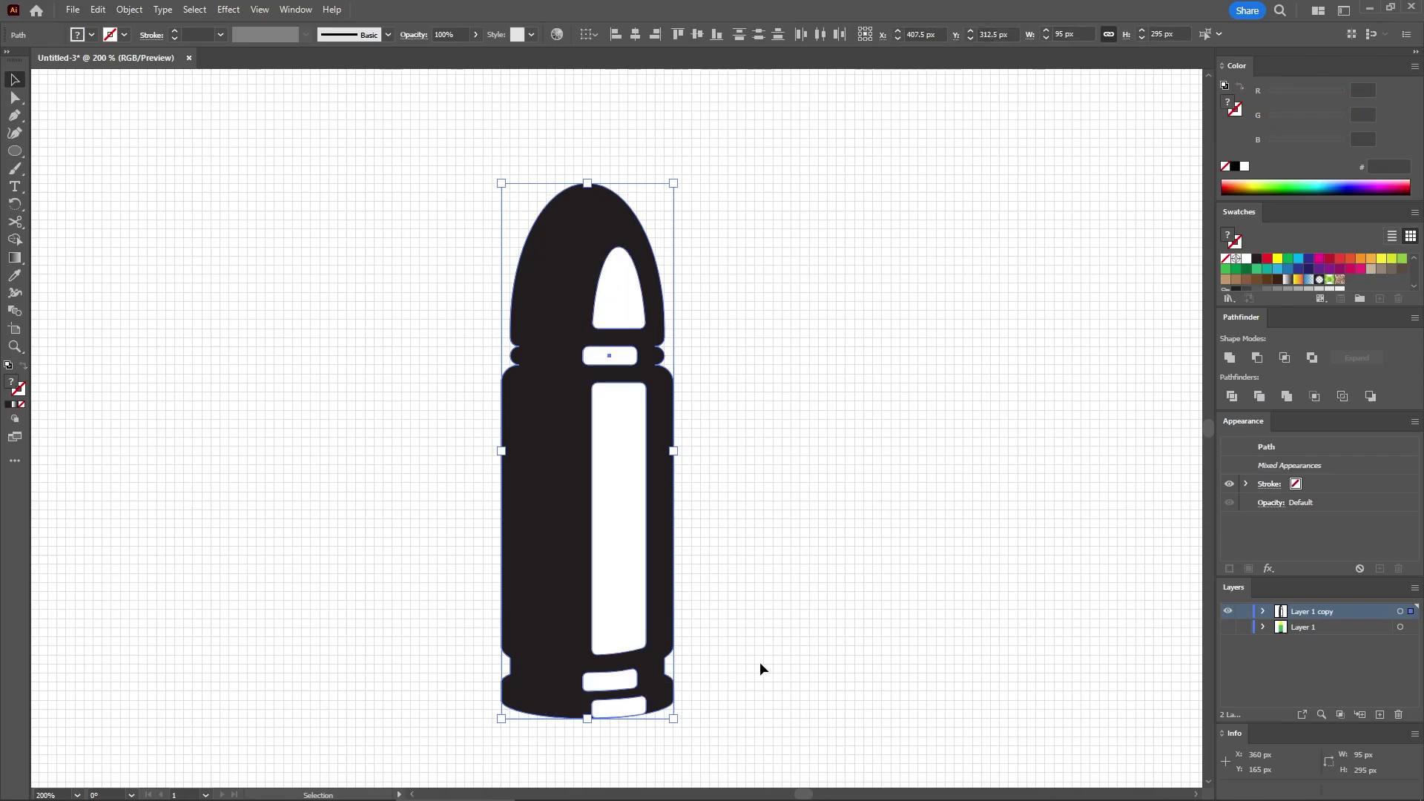
pyautogui.click(1257, 357)
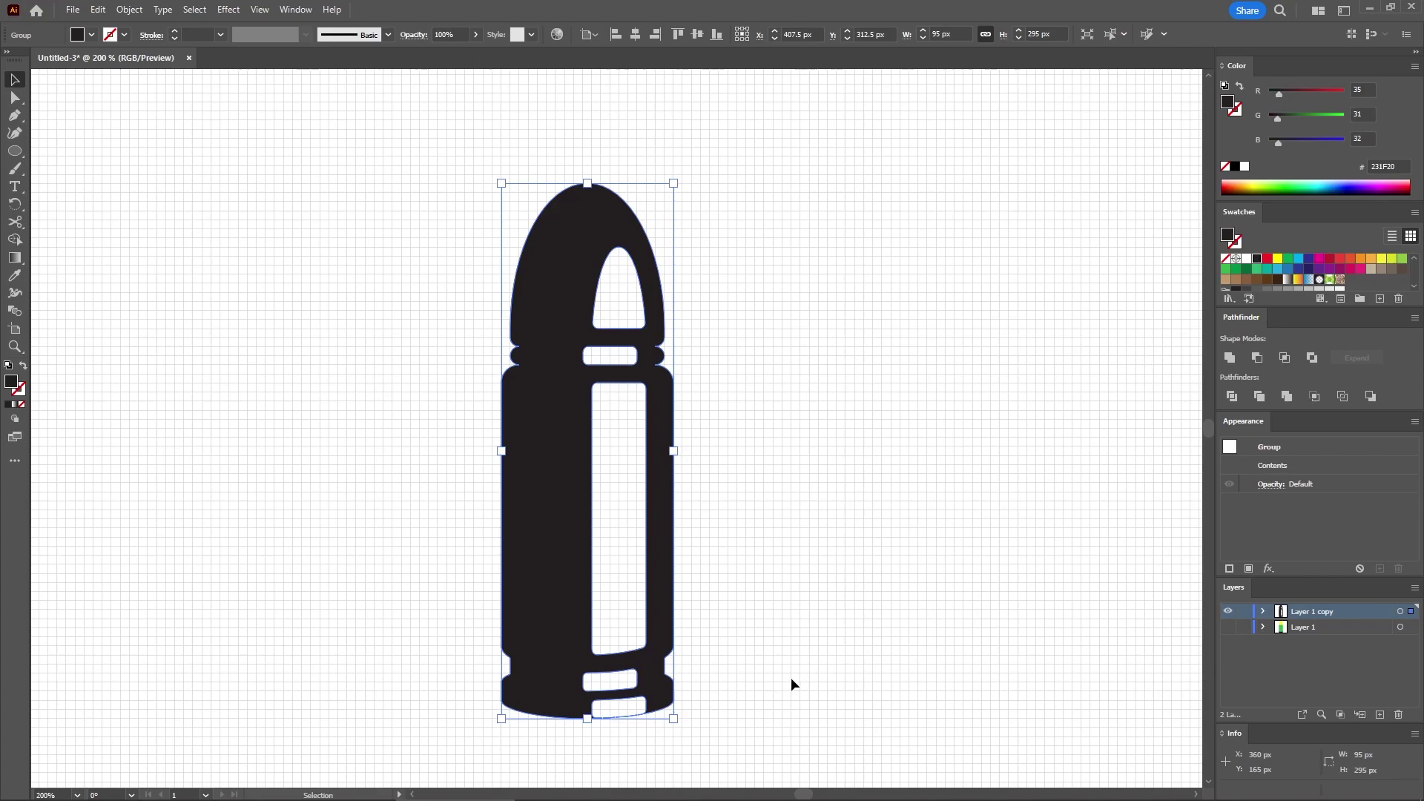
# Step: Delete the bottom-edge segments below the lowest slot with the Shape Builder, then fit the artboard
pyautogui.press('z')
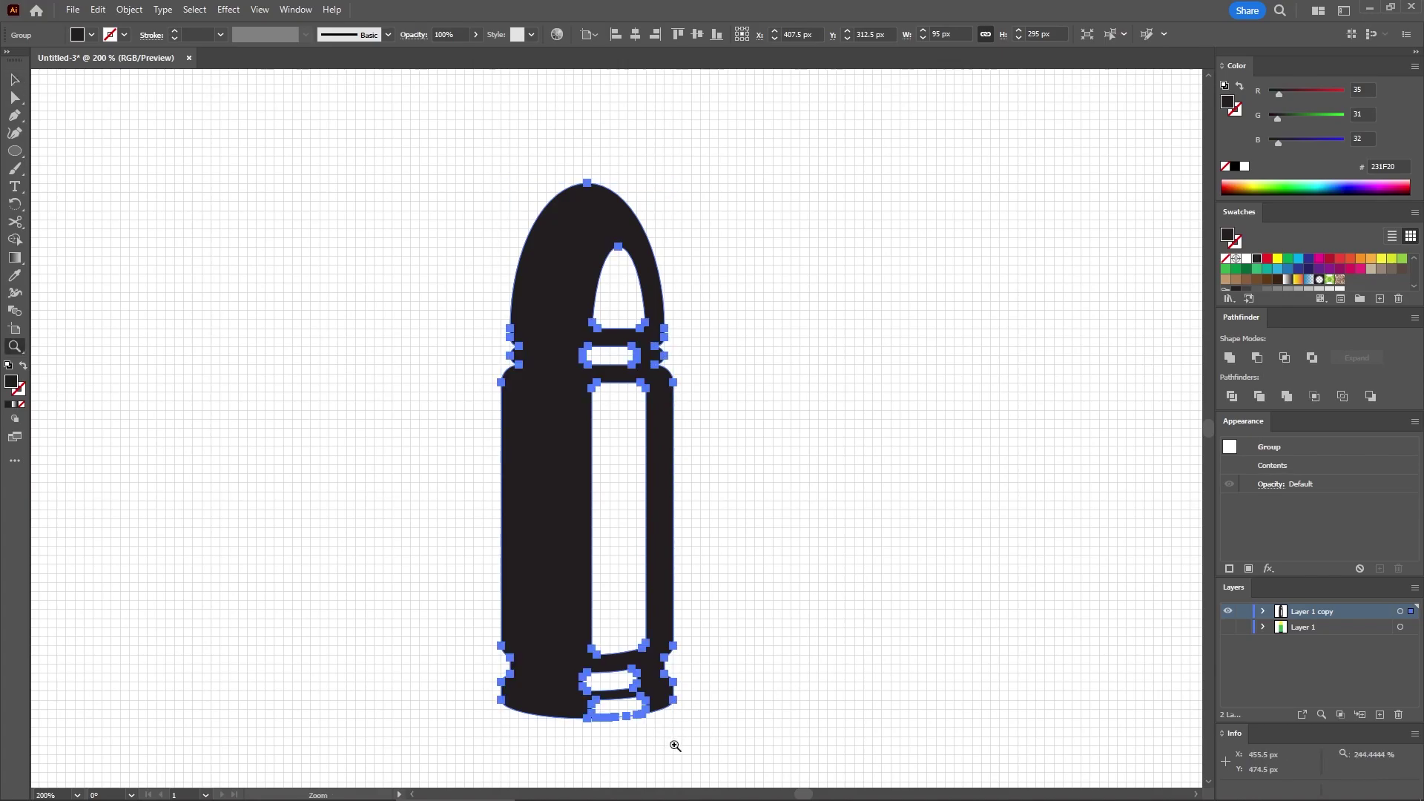
pyautogui.moveTo(673, 746); pyautogui.dragTo(556, 644)
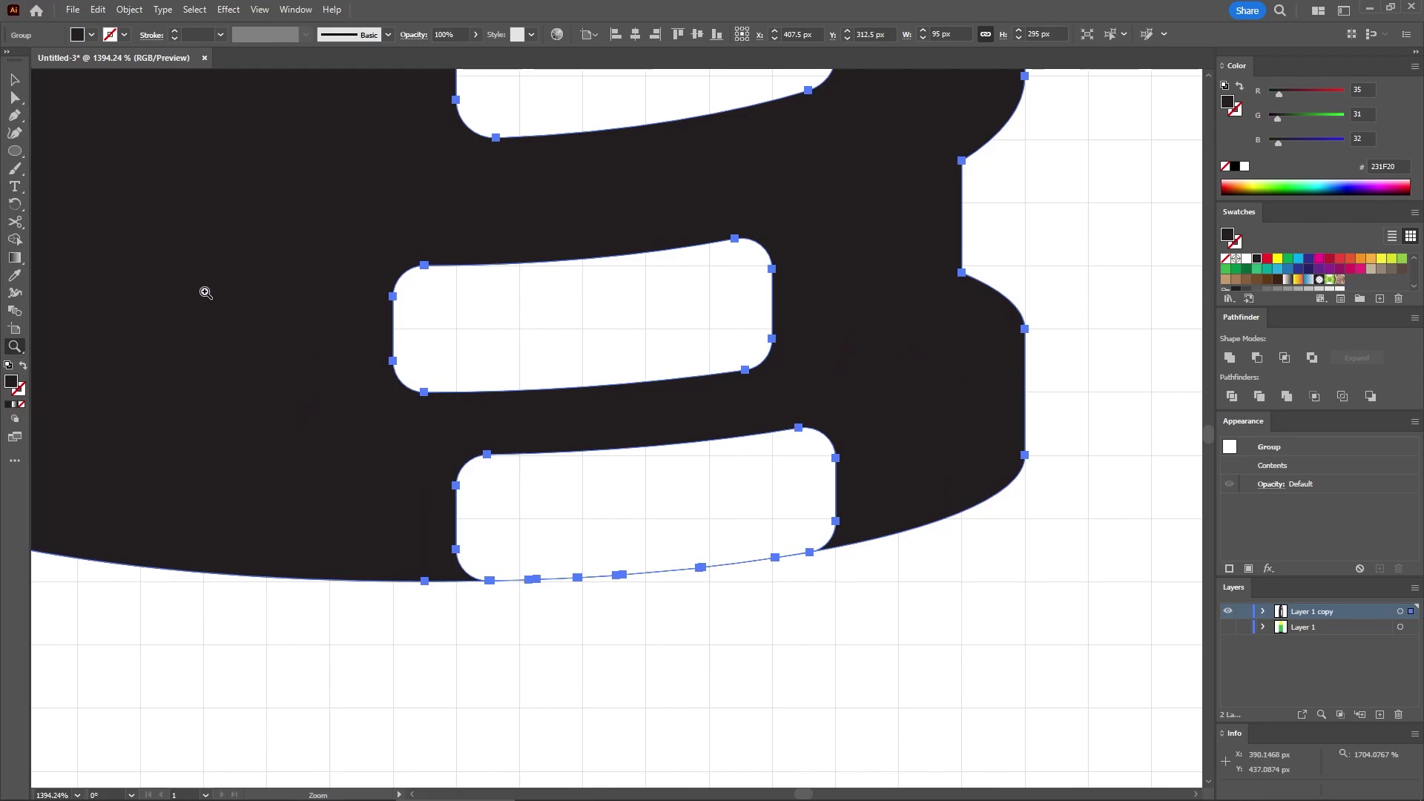
pyautogui.click(15, 240)
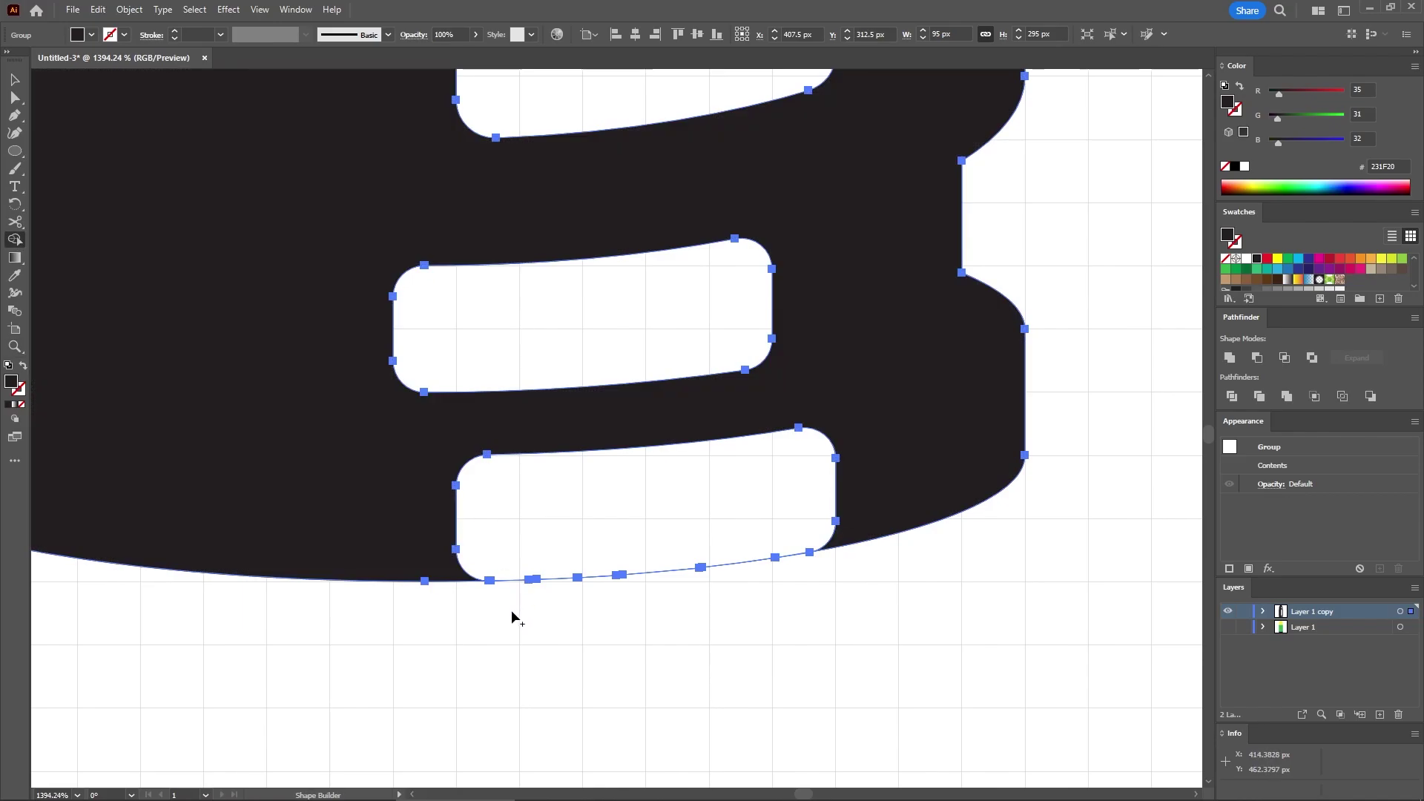
pyautogui.moveTo(511, 608)
pyautogui.mouseDown()
pyautogui.moveTo(553, 559)
pyautogui.moveTo(588, 594)
pyautogui.mouseUp()
pyautogui.moveTo(722, 585)
pyautogui.mouseDown()
pyautogui.moveTo(787, 539)
pyautogui.moveTo(790, 571)
pyautogui.mouseUp()
pyautogui.keyDown('alt'); pyautogui.click(690, 570); pyautogui.keyUp('alt')
pyautogui.keyDown('alt'); pyautogui.click(593, 575); pyautogui.keyUp('alt')
pyautogui.moveTo(558, 565)
pyautogui.mouseDown()
pyautogui.moveTo(511, 562)
pyautogui.moveTo(622, 574)
pyautogui.mouseUp()
pyautogui.hotkey('ctrl', 'shift', 'a')
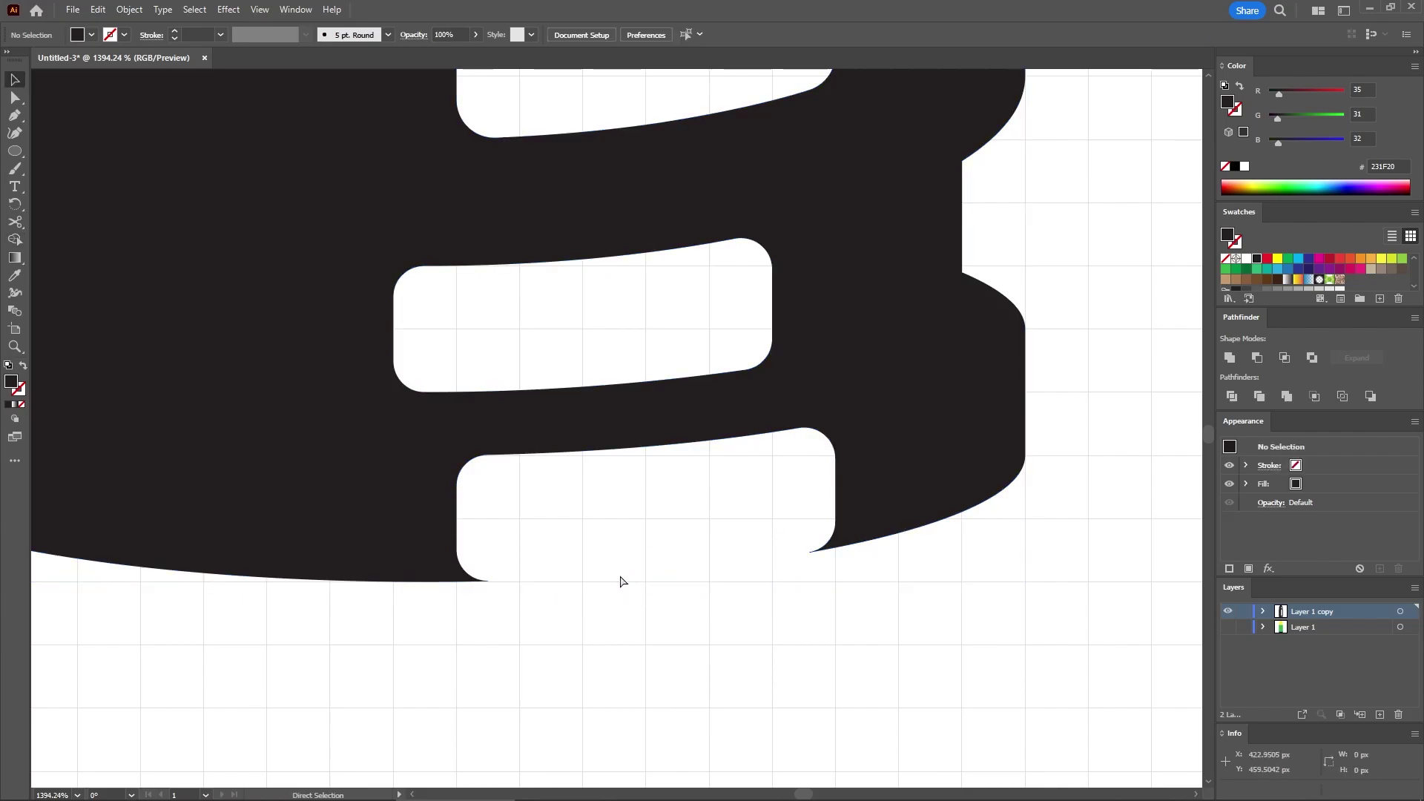
pyautogui.hotkey('ctrl', '0')
pyautogui.press('v')
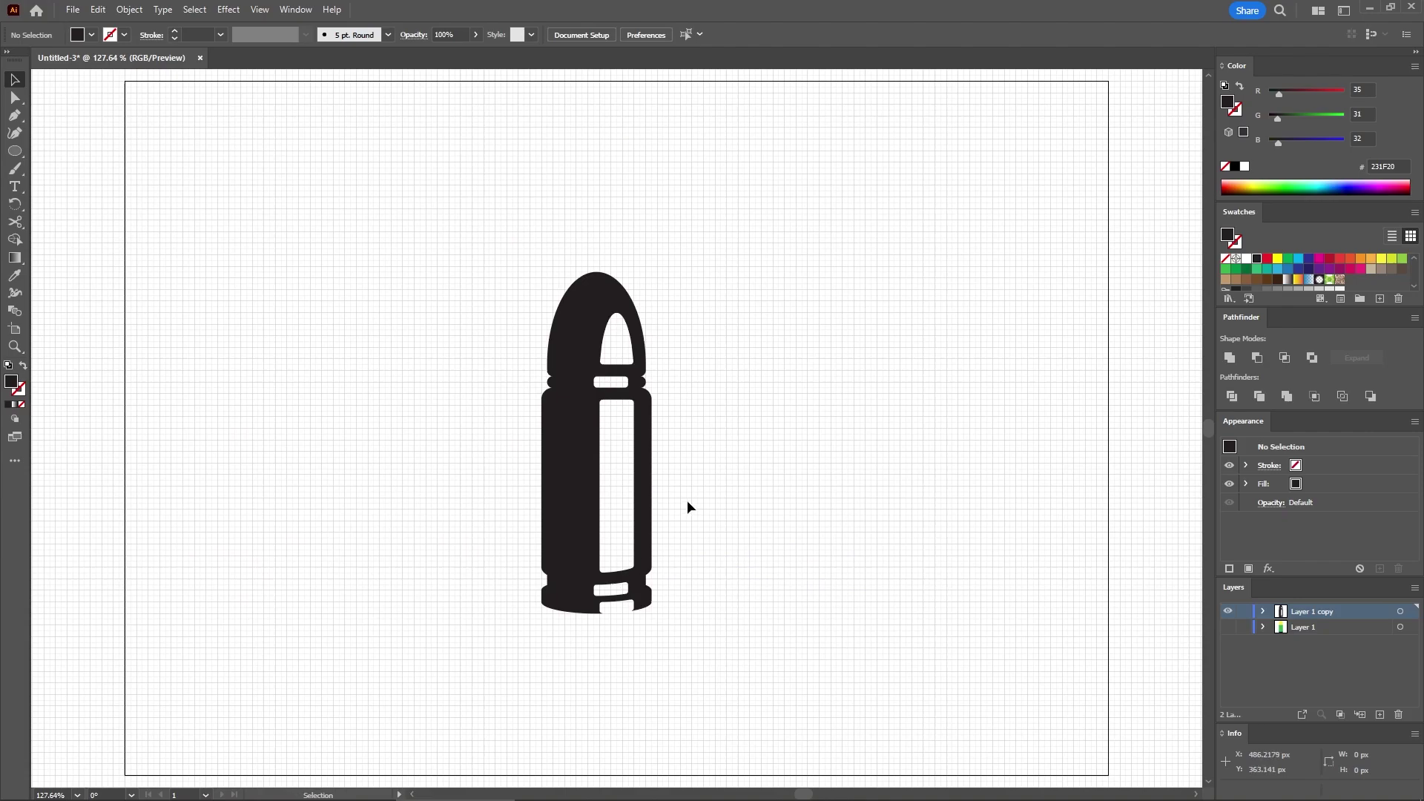
# Step: Rotate the bullet 90° and mirror it so the tip points right
pyautogui.click(579, 442)
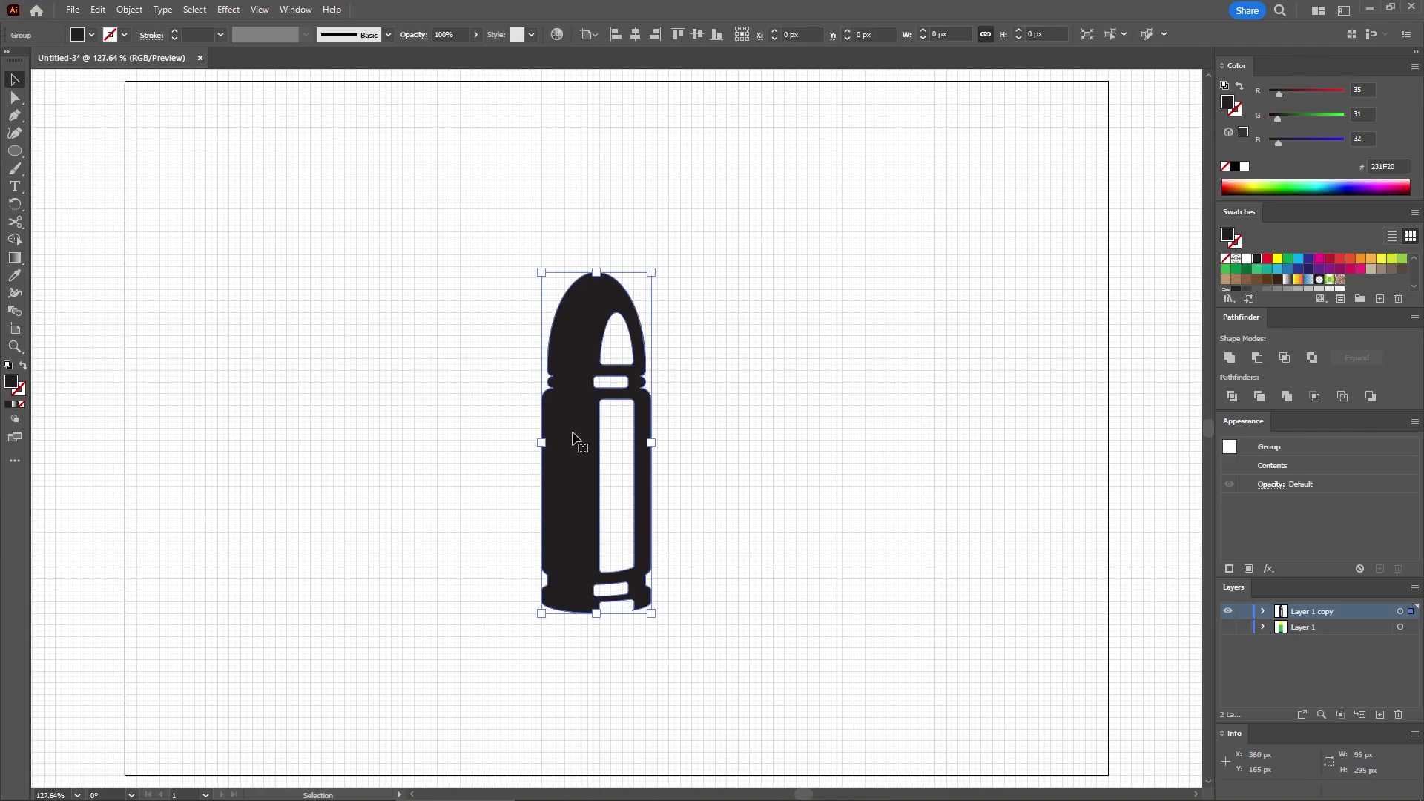
pyautogui.moveTo(659, 264); pyautogui.dragTo(751, 460)
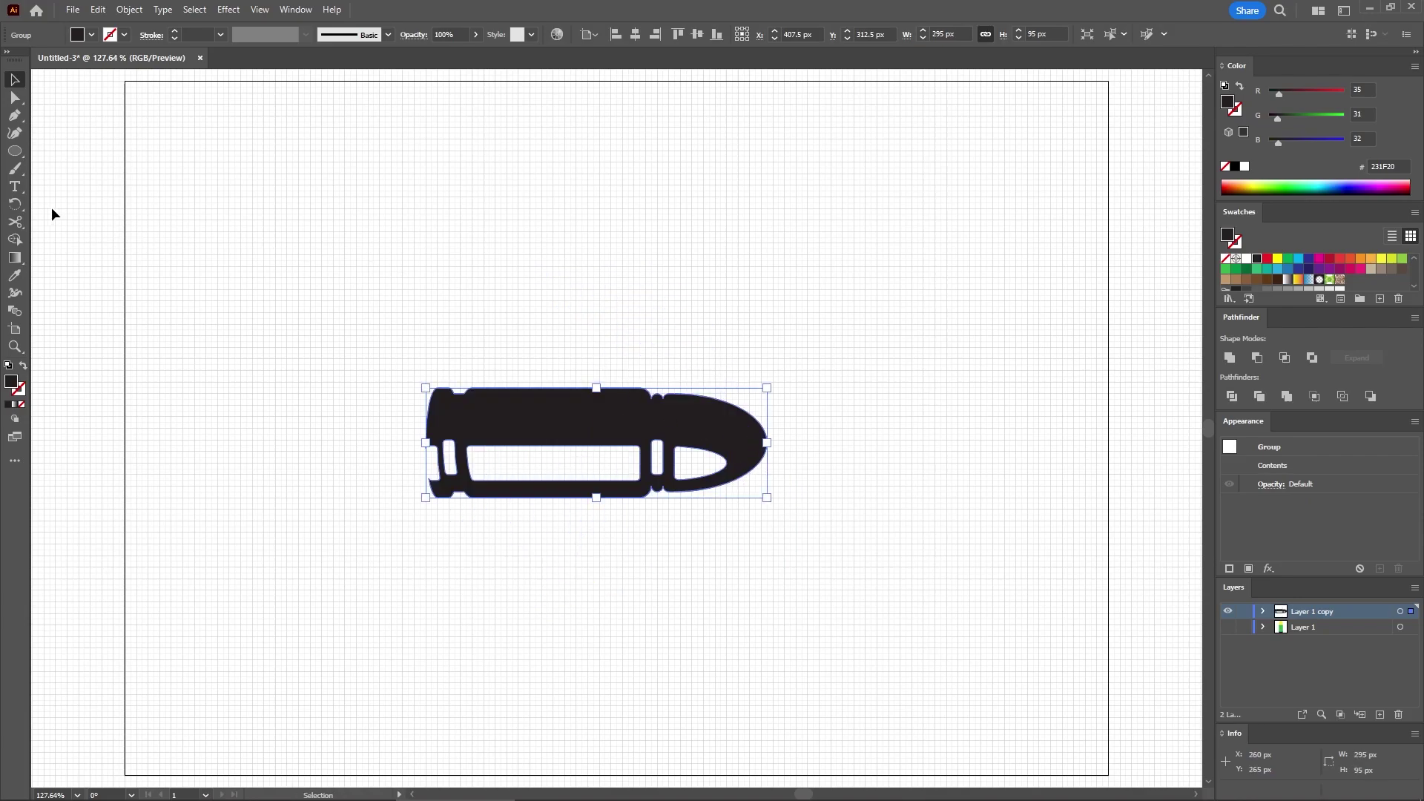
pyautogui.moveTo(14, 204); pyautogui.dragTo(77, 235)
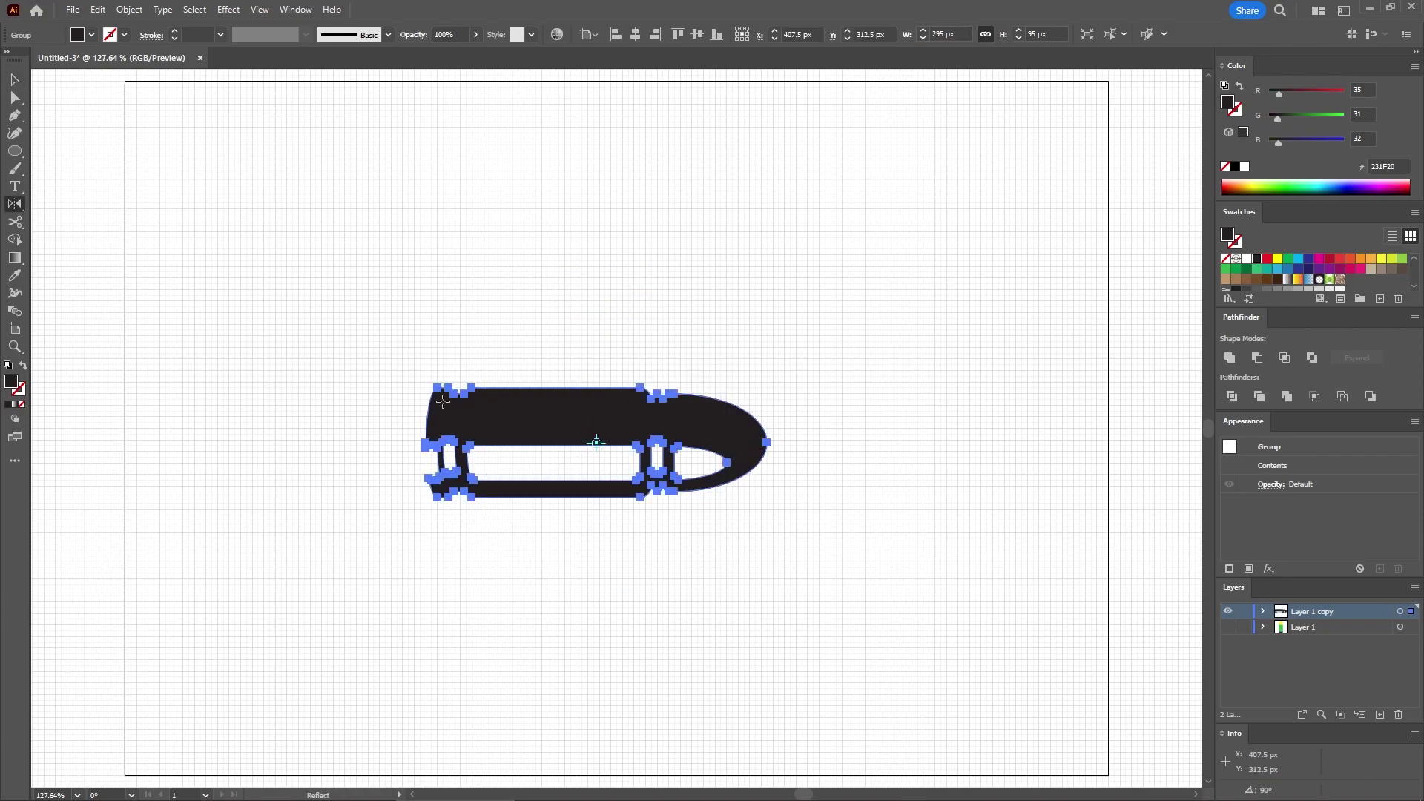
pyautogui.moveTo(548, 485); pyautogui.dragTo(544, 414)
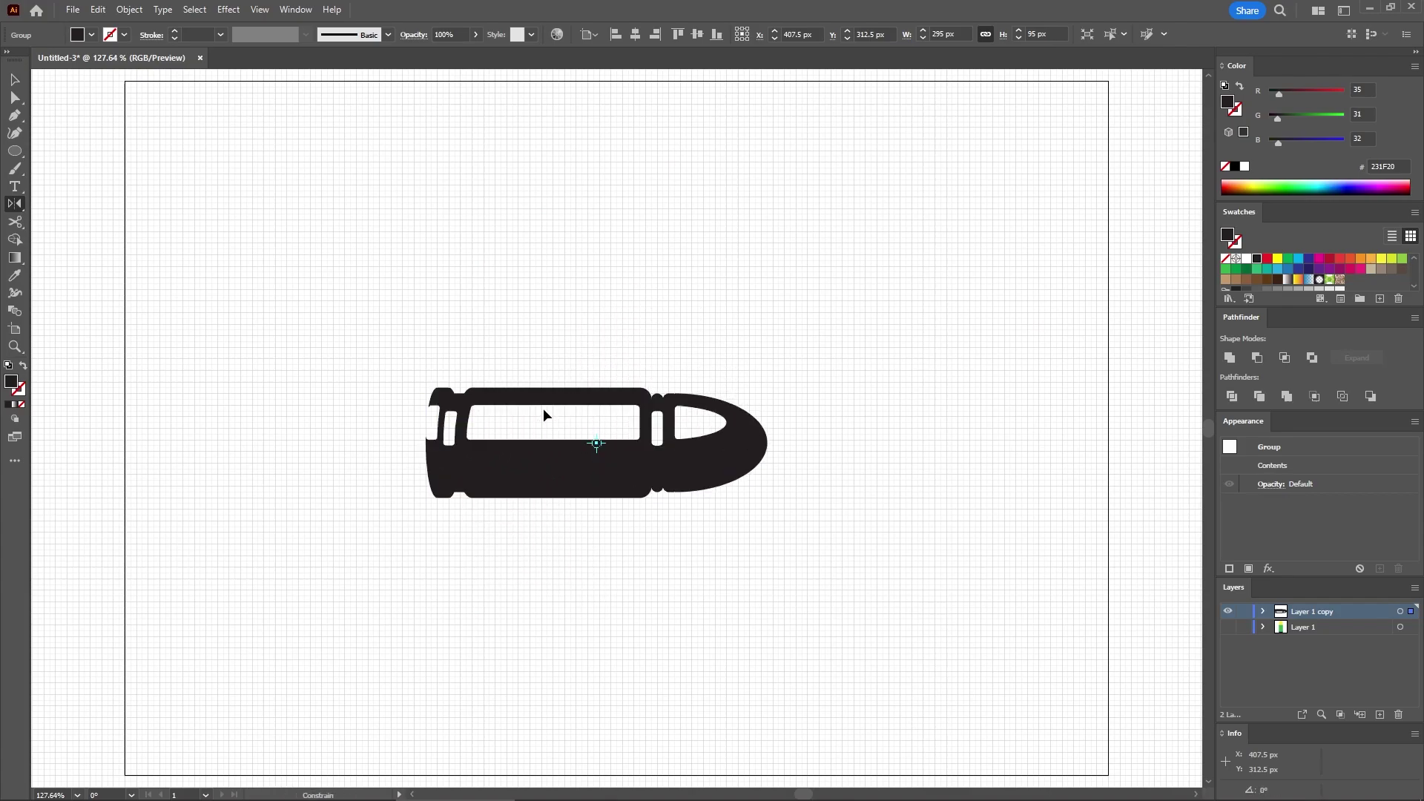
pyautogui.press('v')
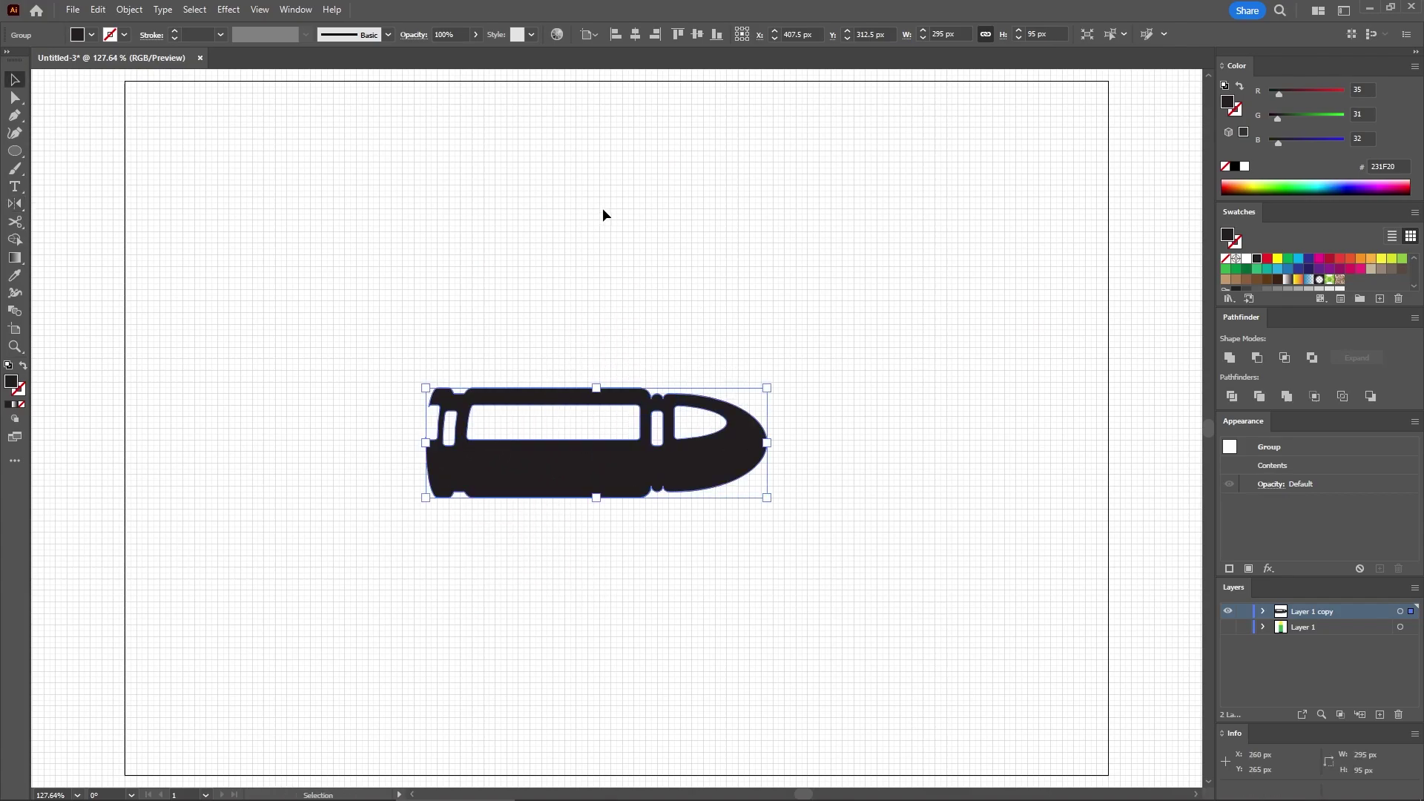
# Step: Align the bullet to the artboard's horizontal and vertical centres, at X 425, Y 300 px
pyautogui.click(591, 34)
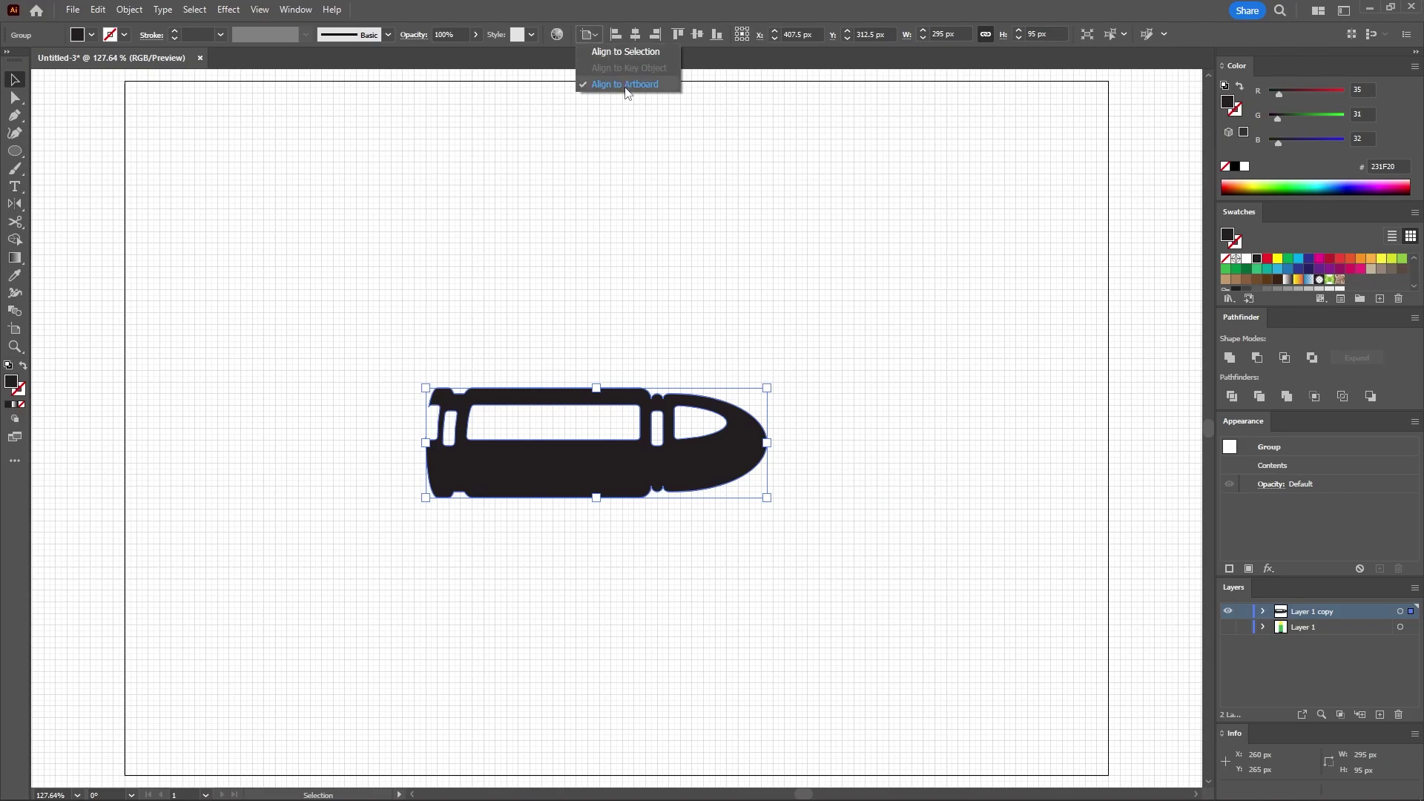
pyautogui.click(725, 64)
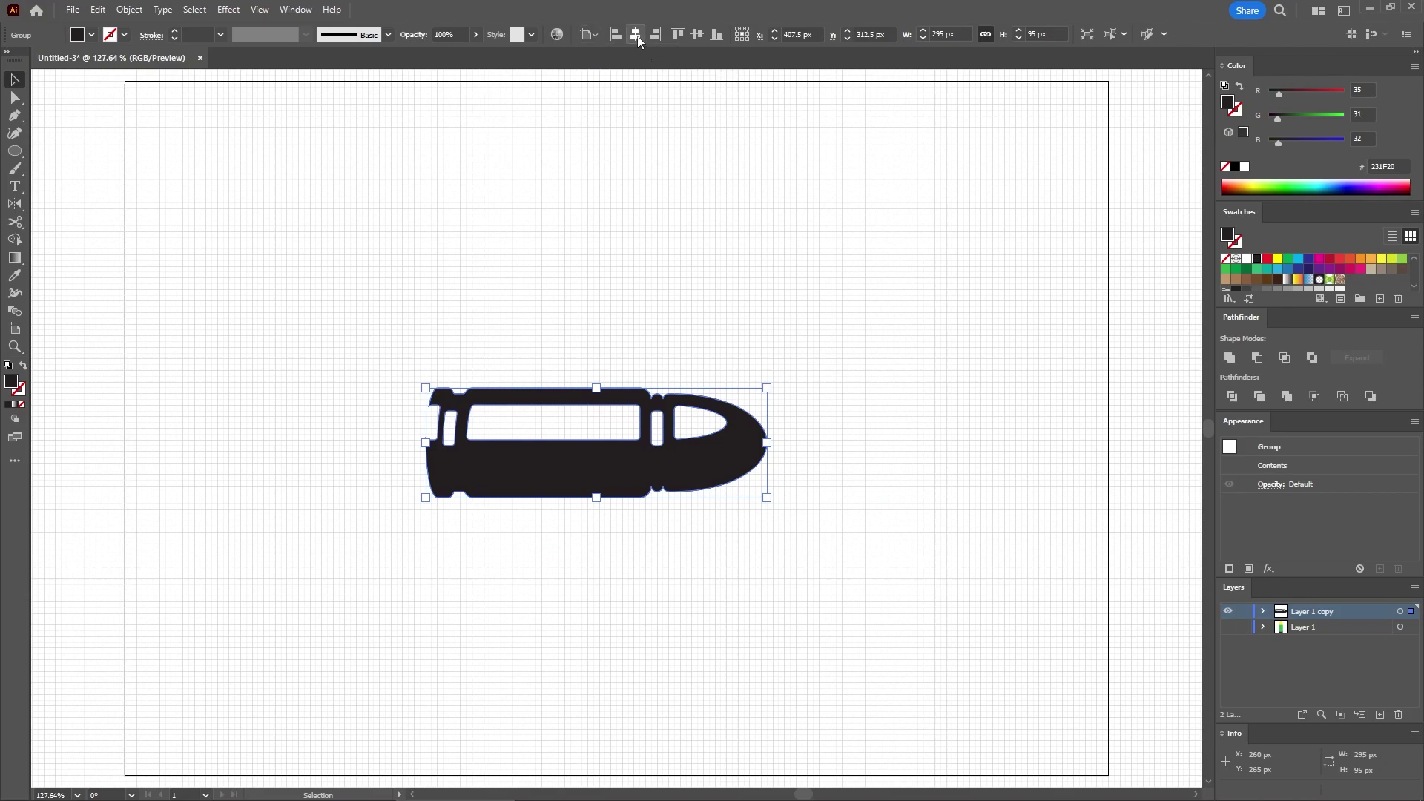
pyautogui.click(636, 36)
pyautogui.click(695, 35)
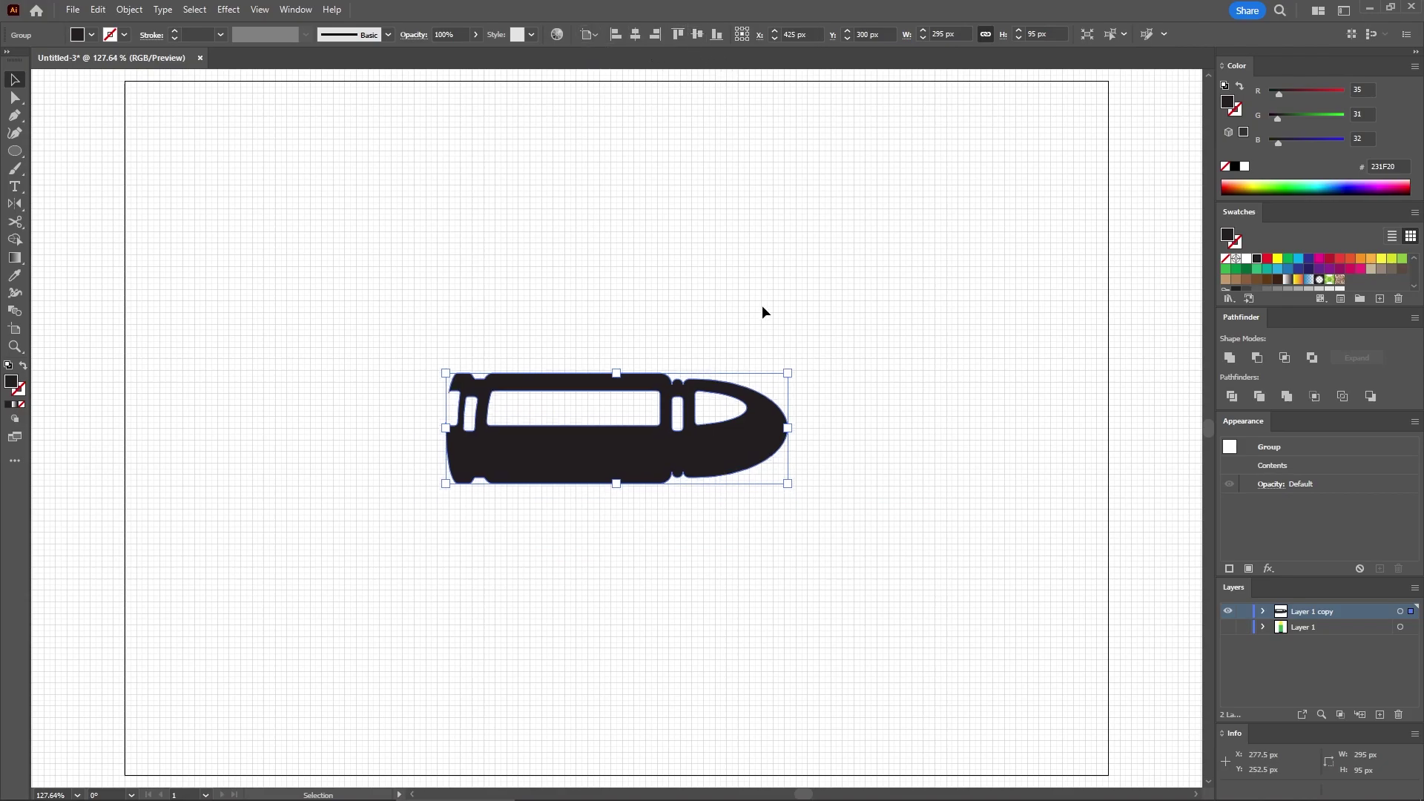
pyautogui.click(764, 313)
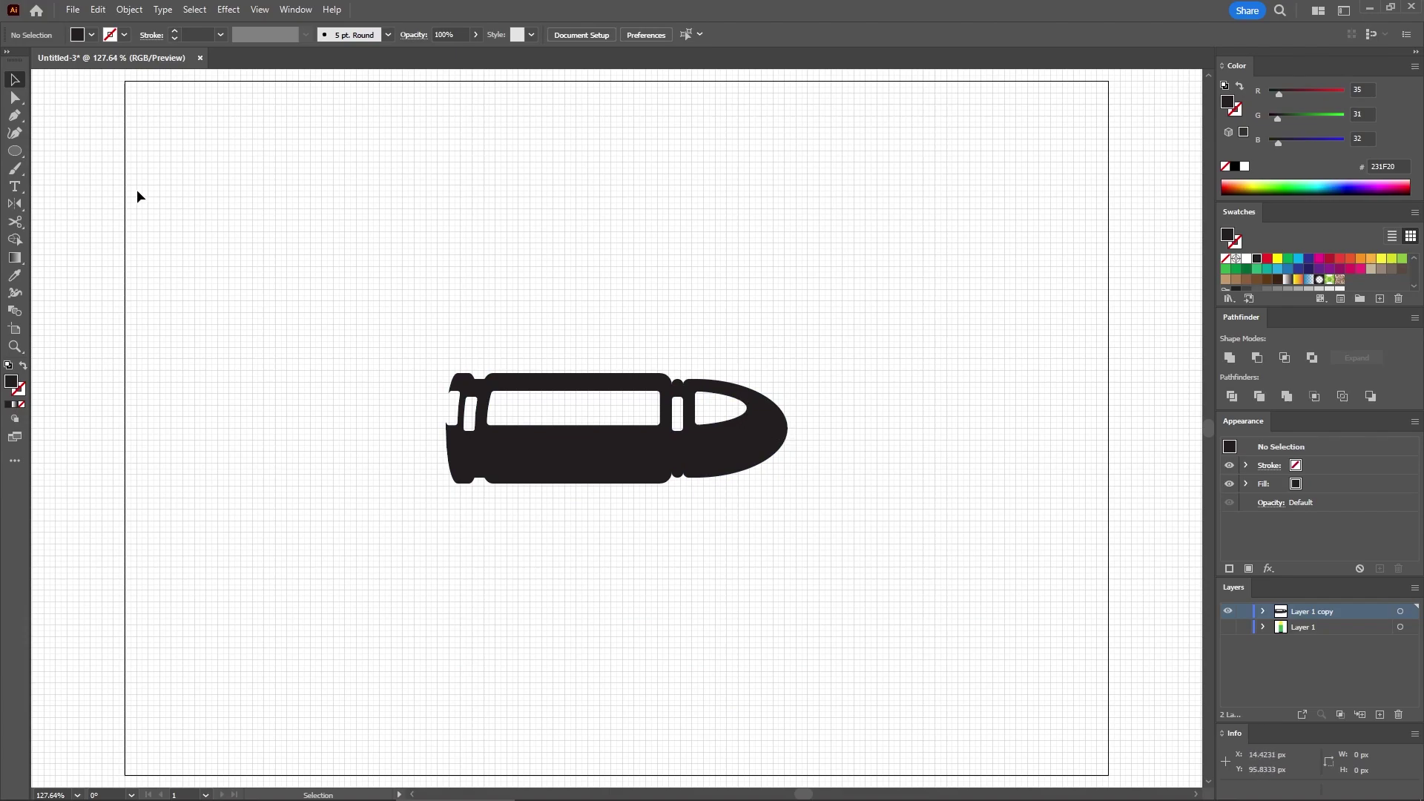
# Step: Draw an 850×600 px rectangle, centre it horizontally, and move it beneath the bullet group in Layers
pyautogui.moveTo(21, 153); pyautogui.dragTo(61, 151)
pyautogui.click(365, 217)
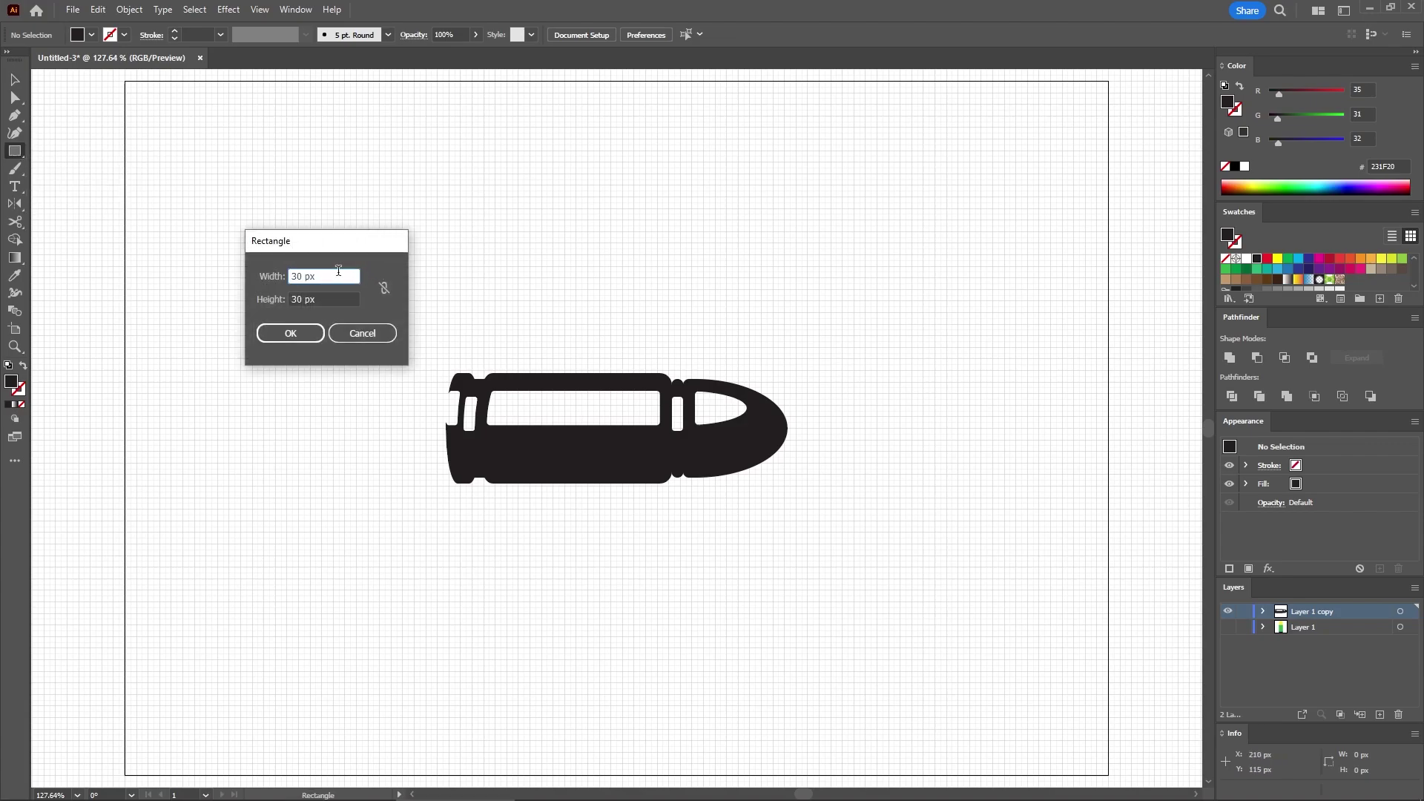
pyautogui.write('850')
pyautogui.press('Tab')
pyautogui.write('6')
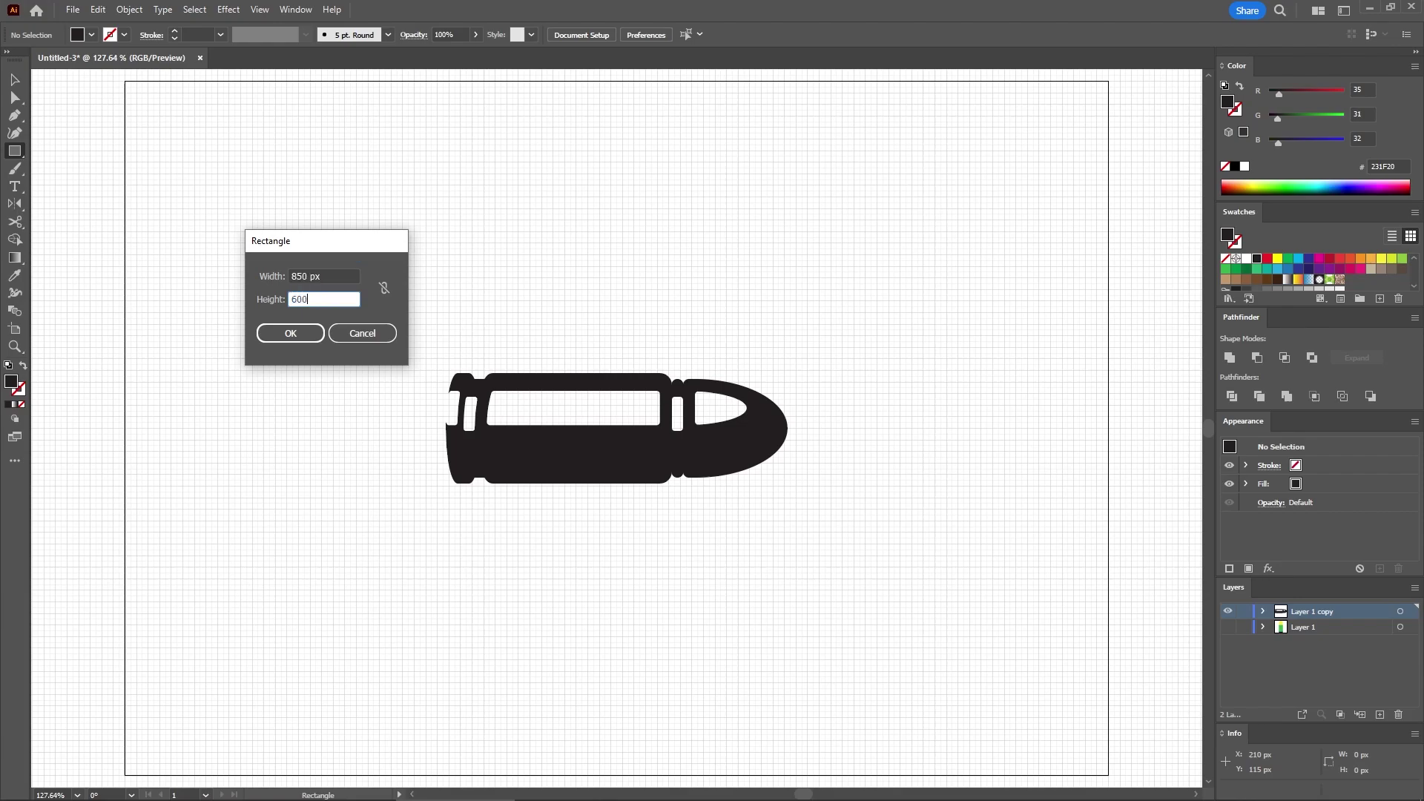
pyautogui.write('00')
pyautogui.press('Return')
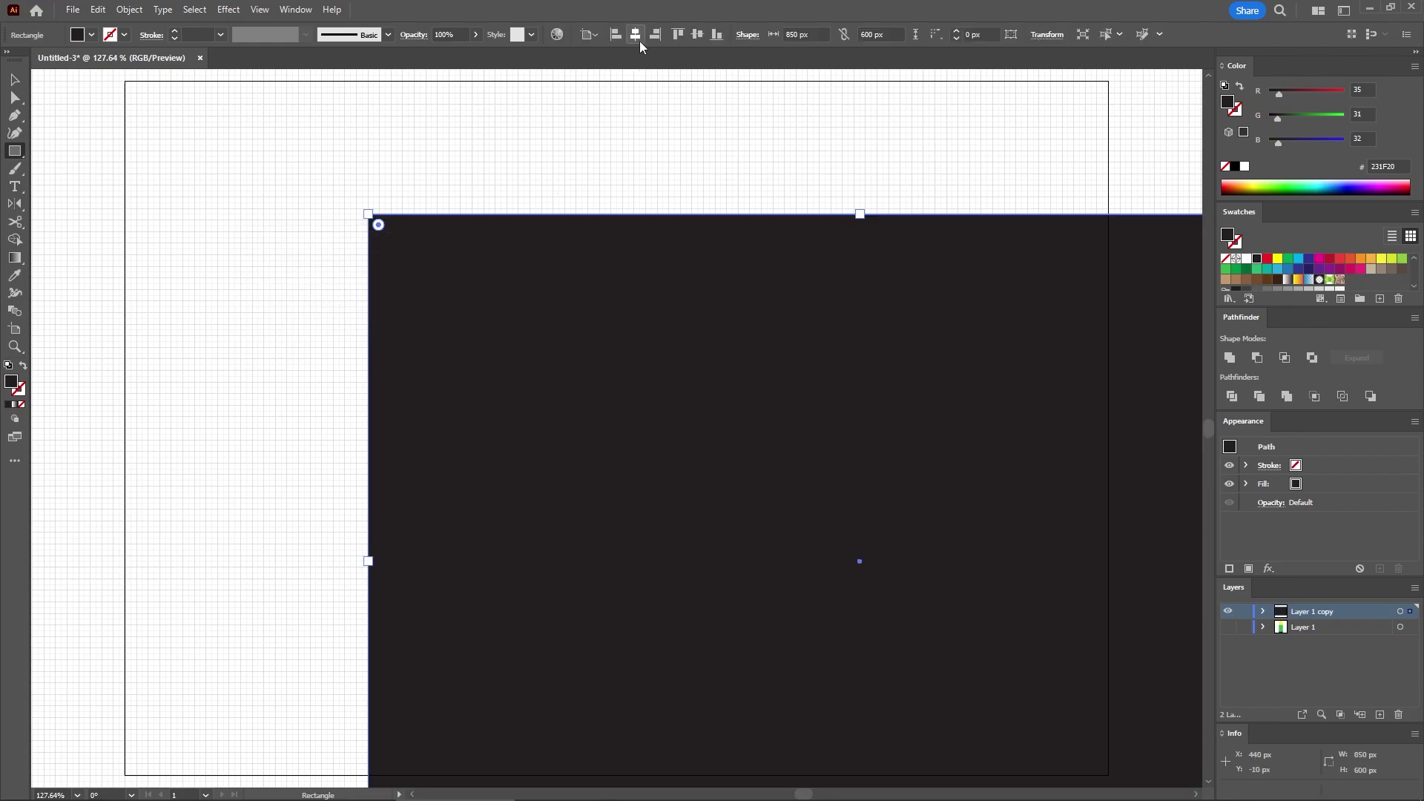
pyautogui.click(636, 35)
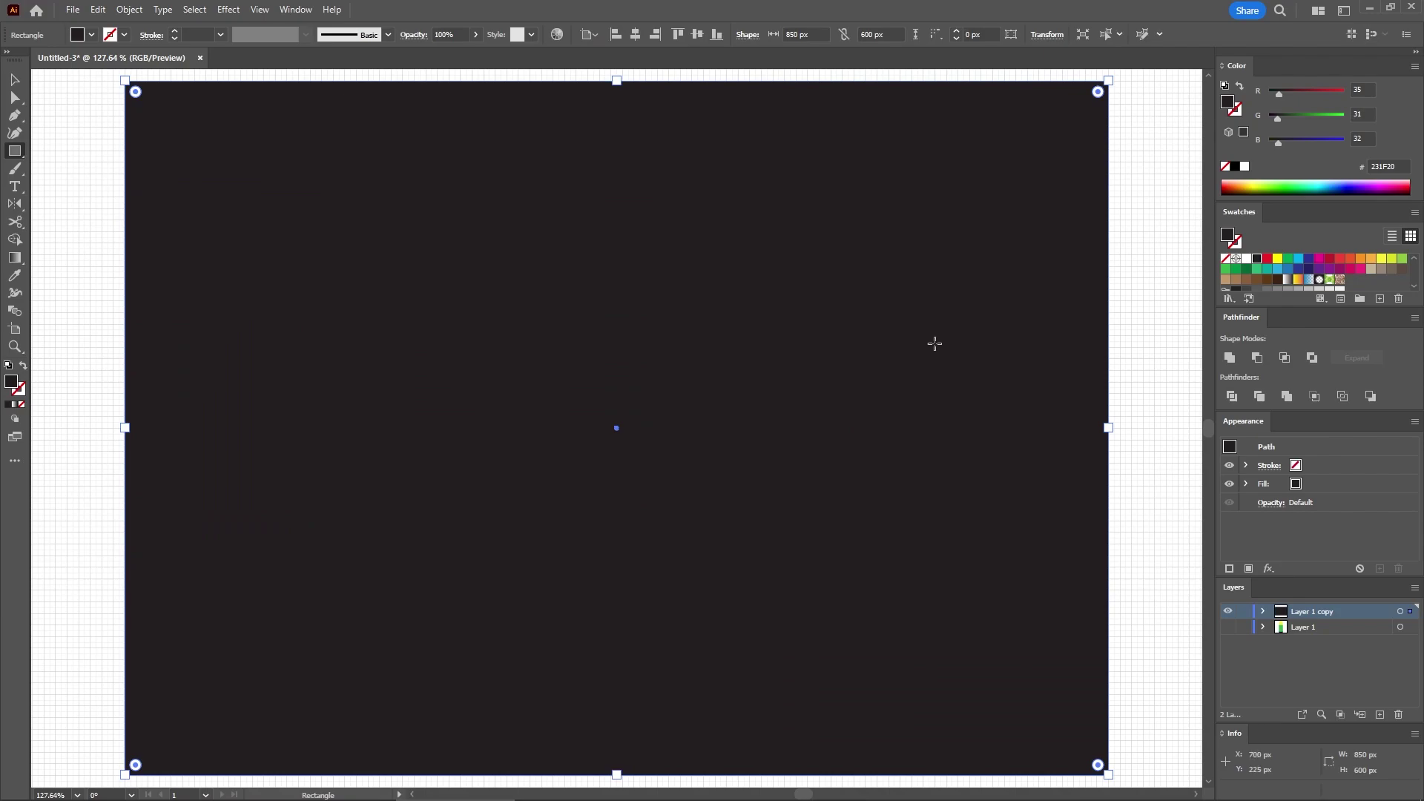
pyautogui.click(1263, 612)
pyautogui.moveTo(1367, 627); pyautogui.dragTo(1371, 650)
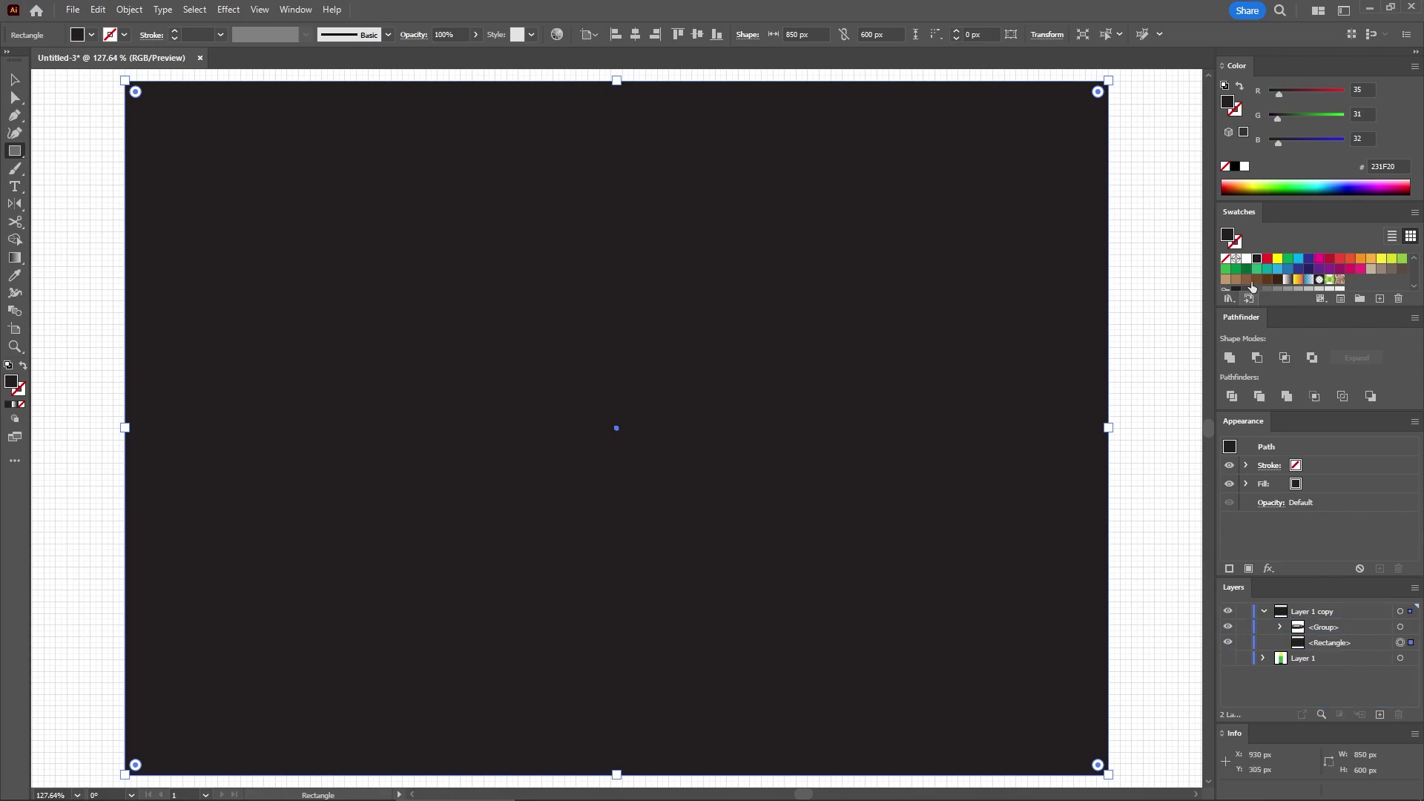
# Step: Fill the rectangle with yellow RGB 255/222/23
pyautogui.click(1363, 92)
pyautogui.write('255')
pyautogui.press('Tab')
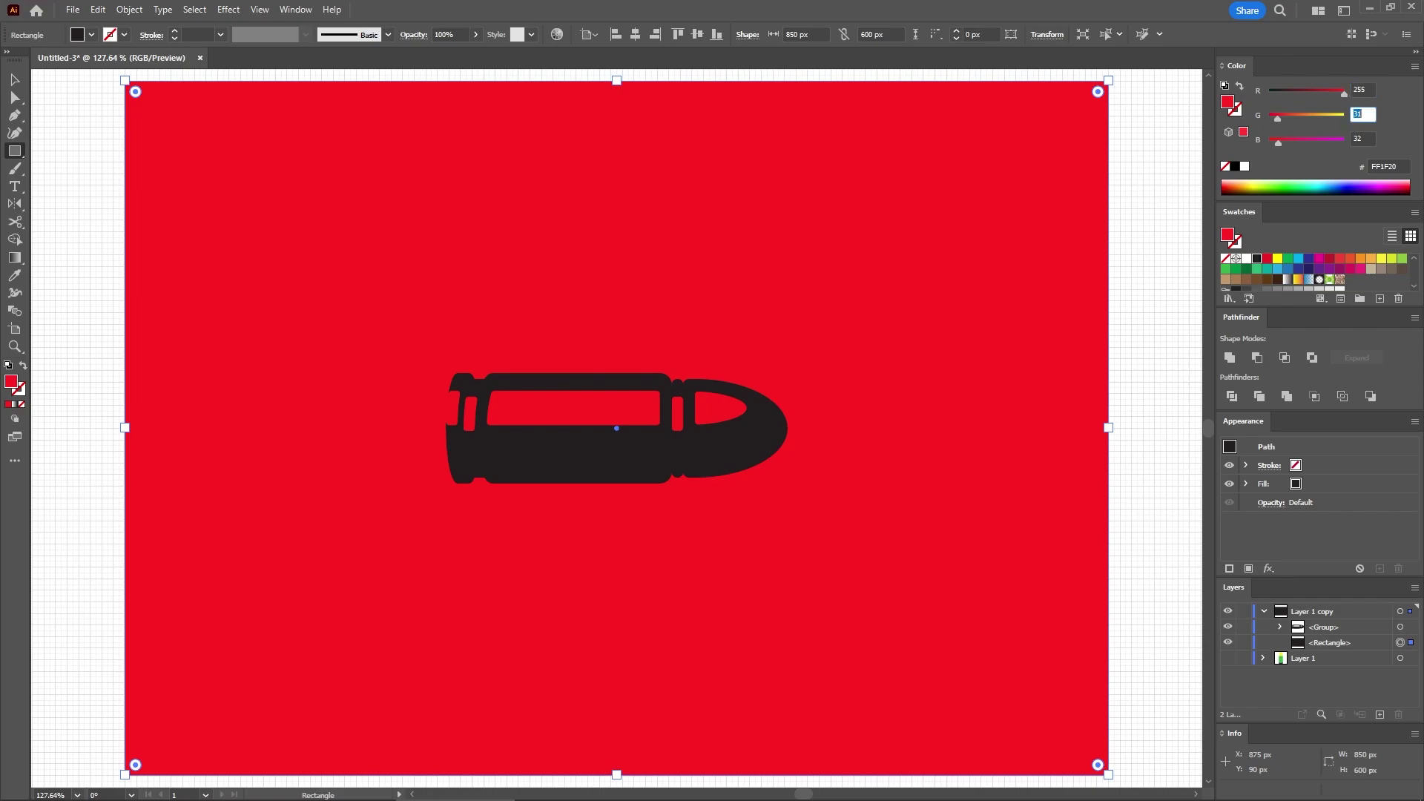
pyautogui.write('222')
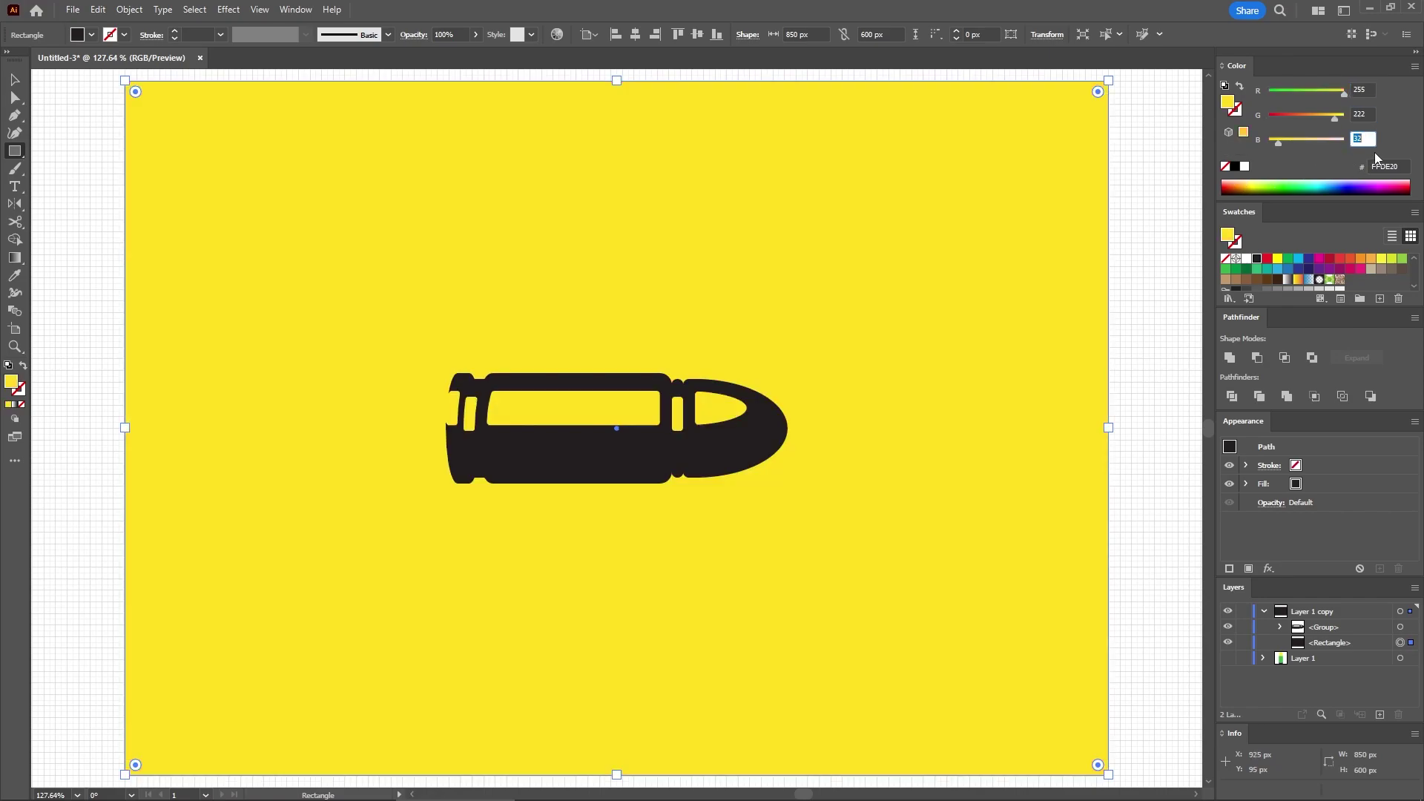
pyautogui.write('23')
pyautogui.press('Return')
# Step: Recolour the bullet group dark navy RGB 6/10/43
pyautogui.press('v')
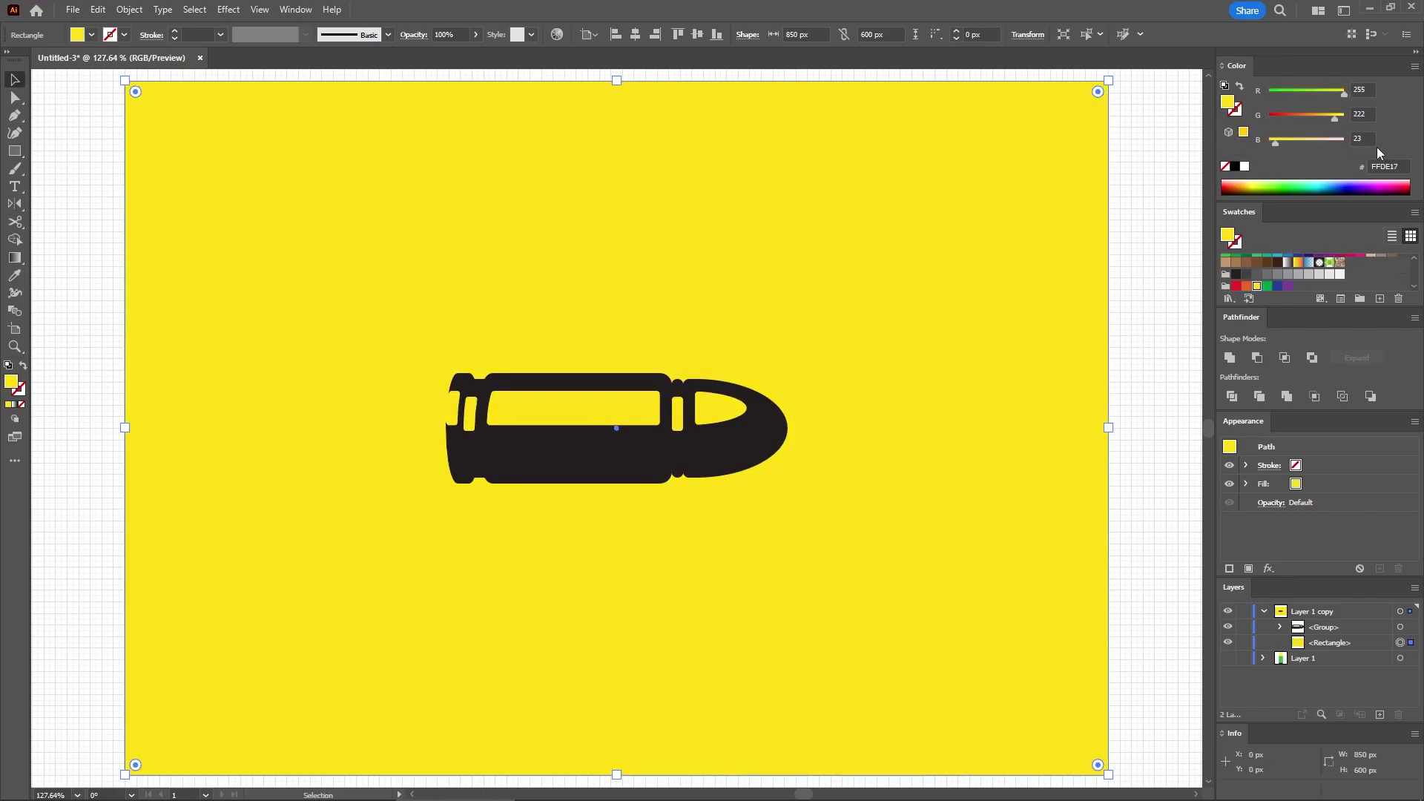
pyautogui.click(739, 444)
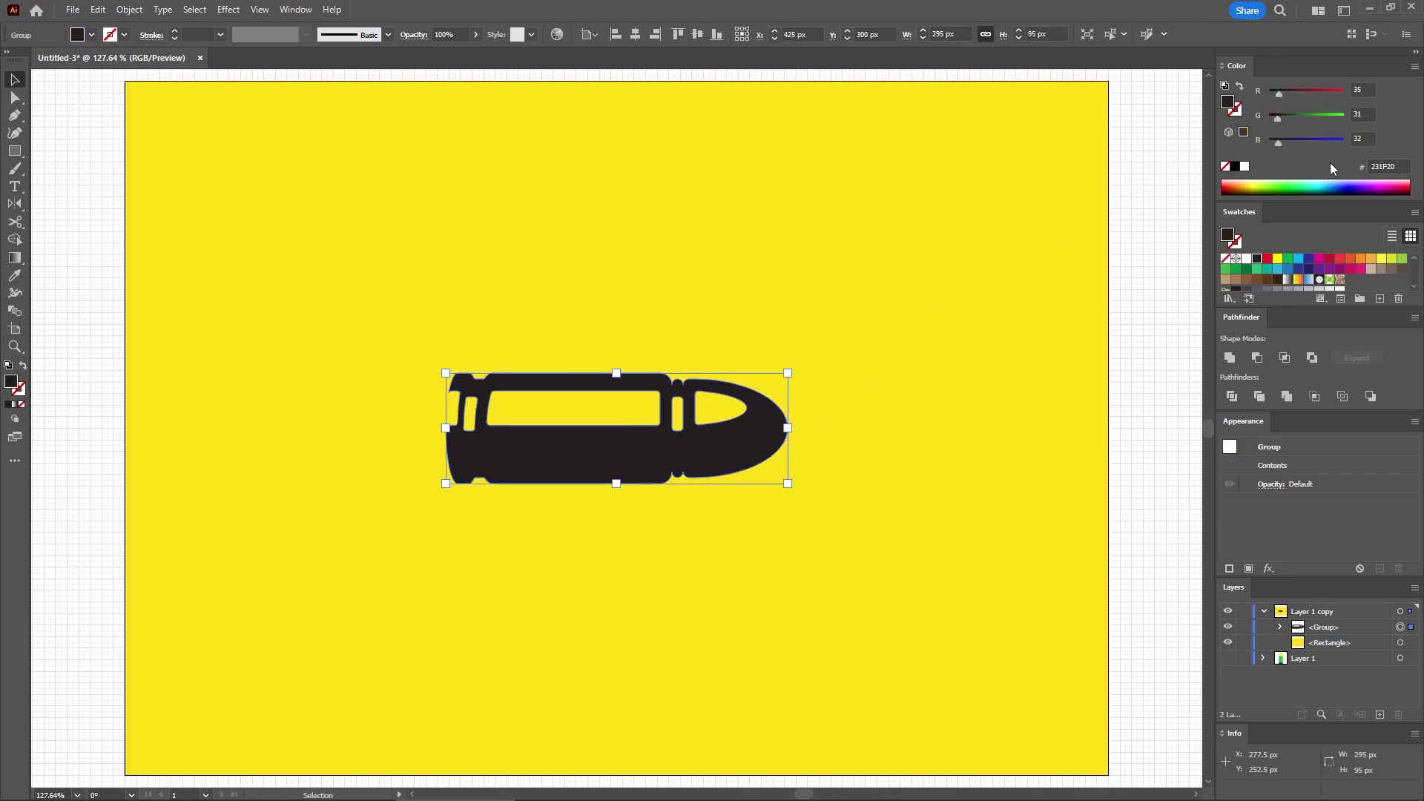
pyautogui.doubleClick(1367, 90)
pyautogui.write('610')
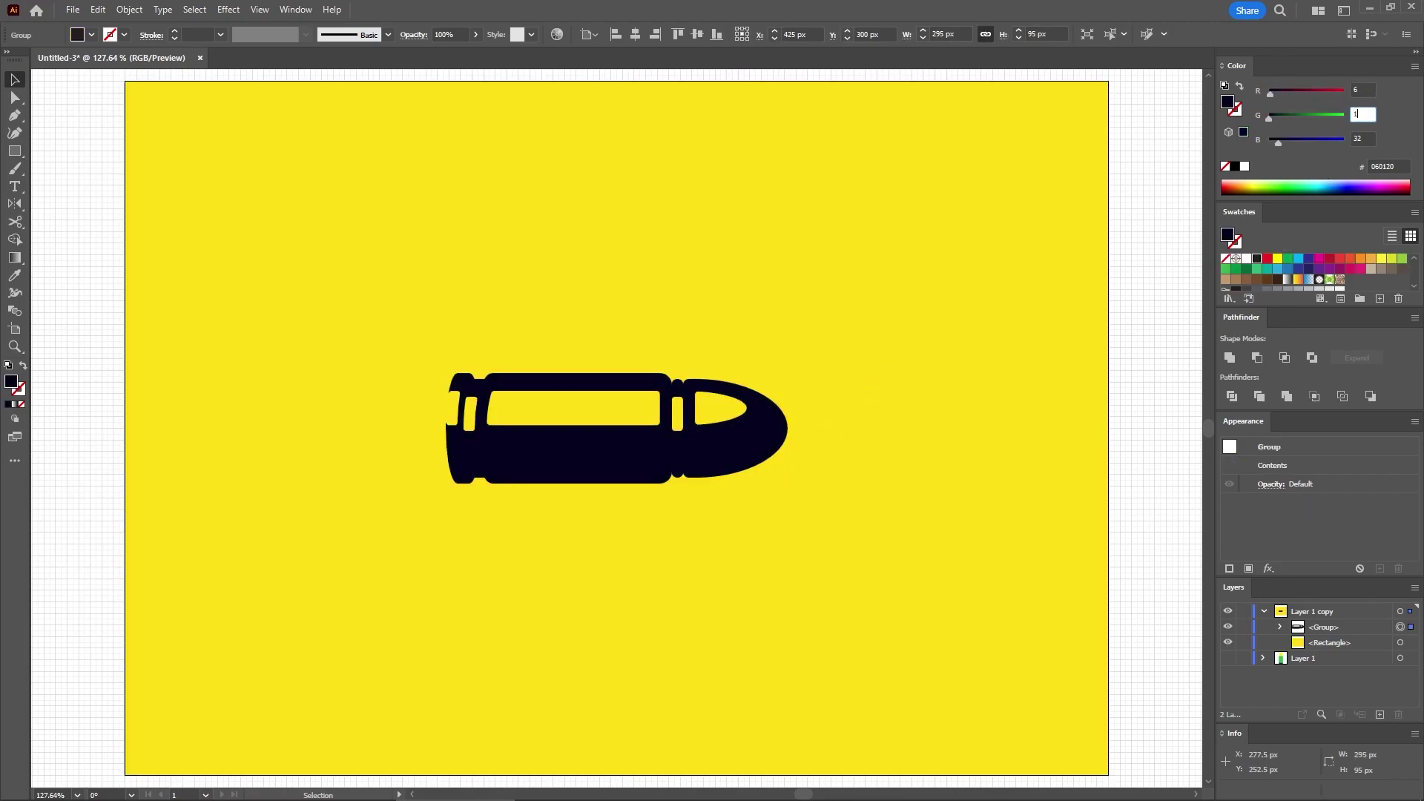
pyautogui.press('Tab')
pyautogui.press('Return')
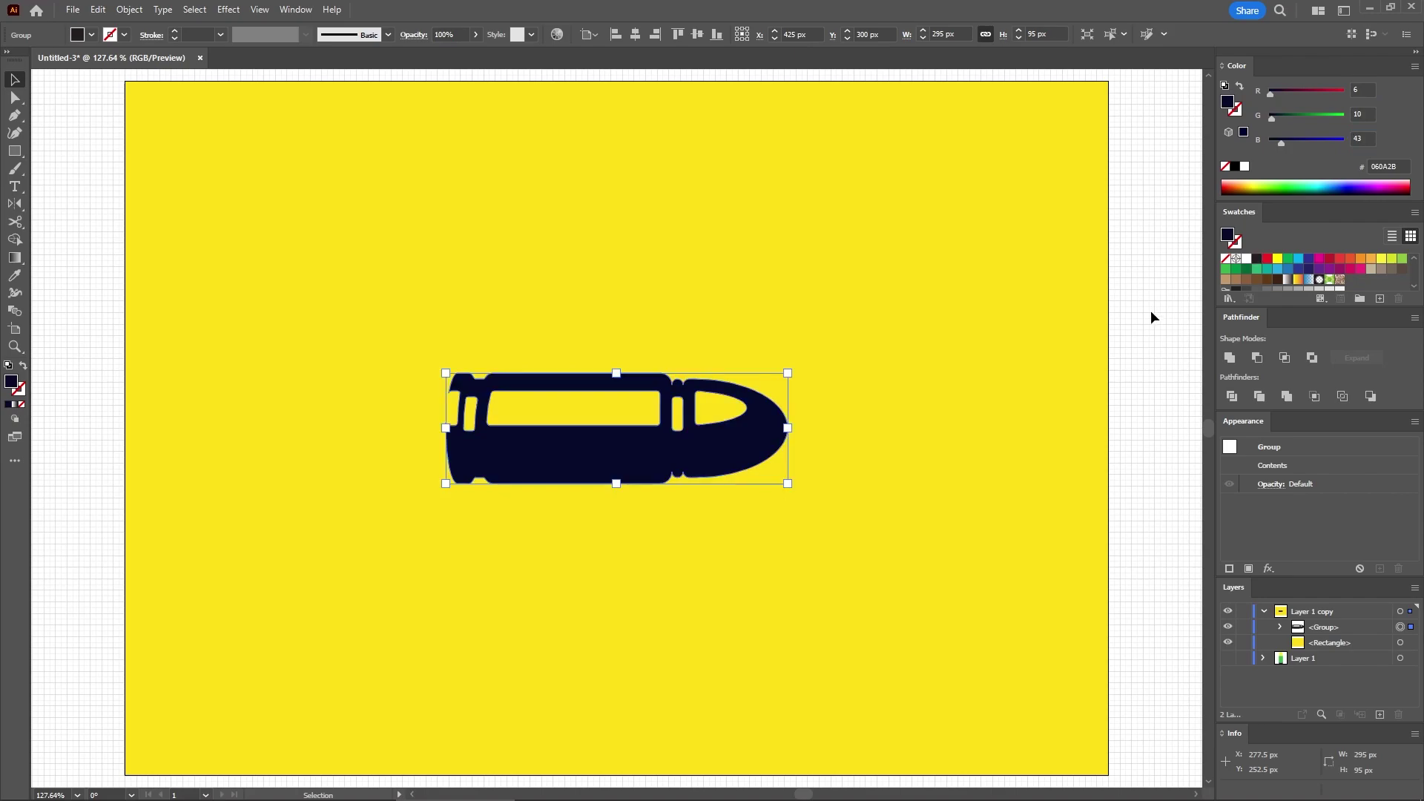
# Step: Deselect everything, take the Type tool, and search fonts for 'road' to find ROADSTORE
pyautogui.click(1149, 306)
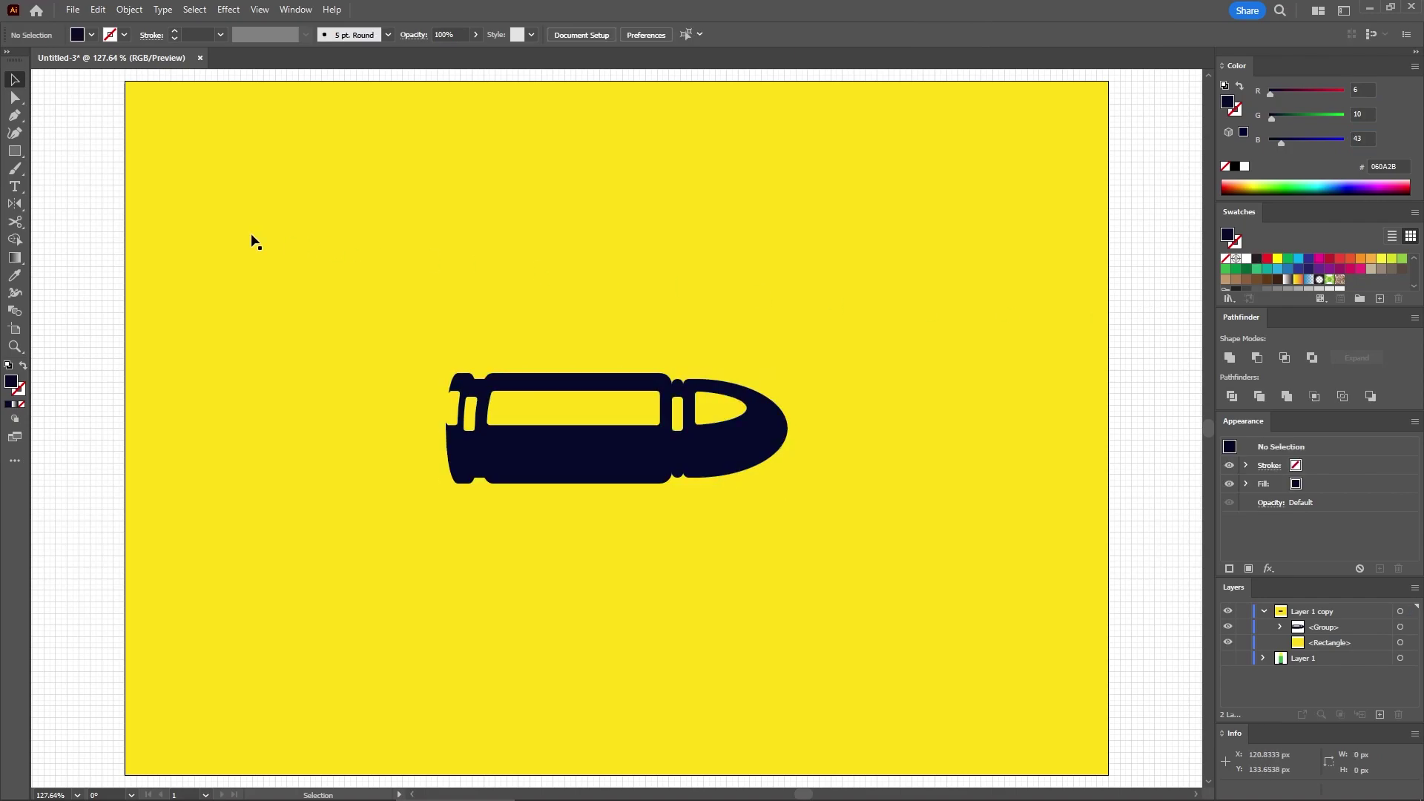
pyautogui.click(16, 187)
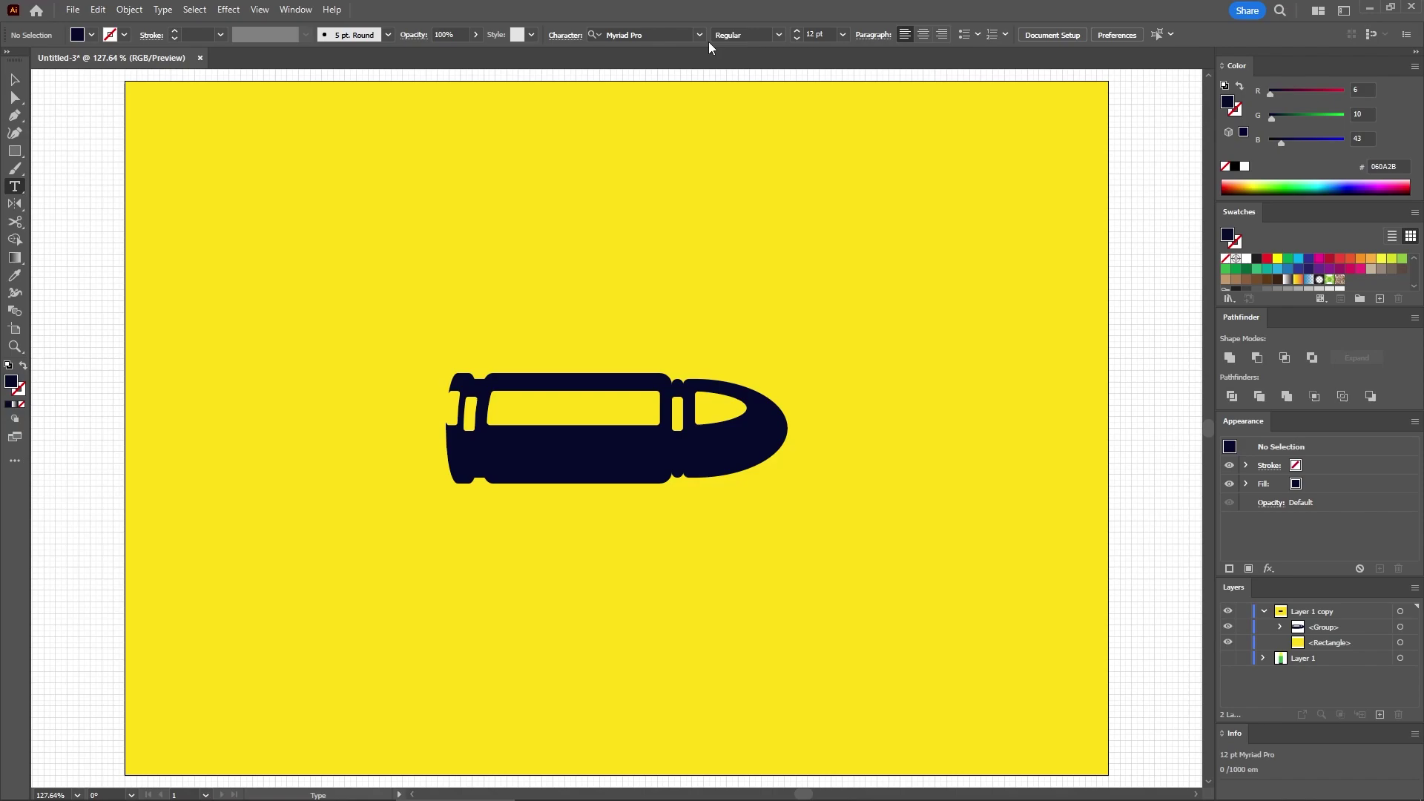
pyautogui.click(652, 35)
pyautogui.write('road')
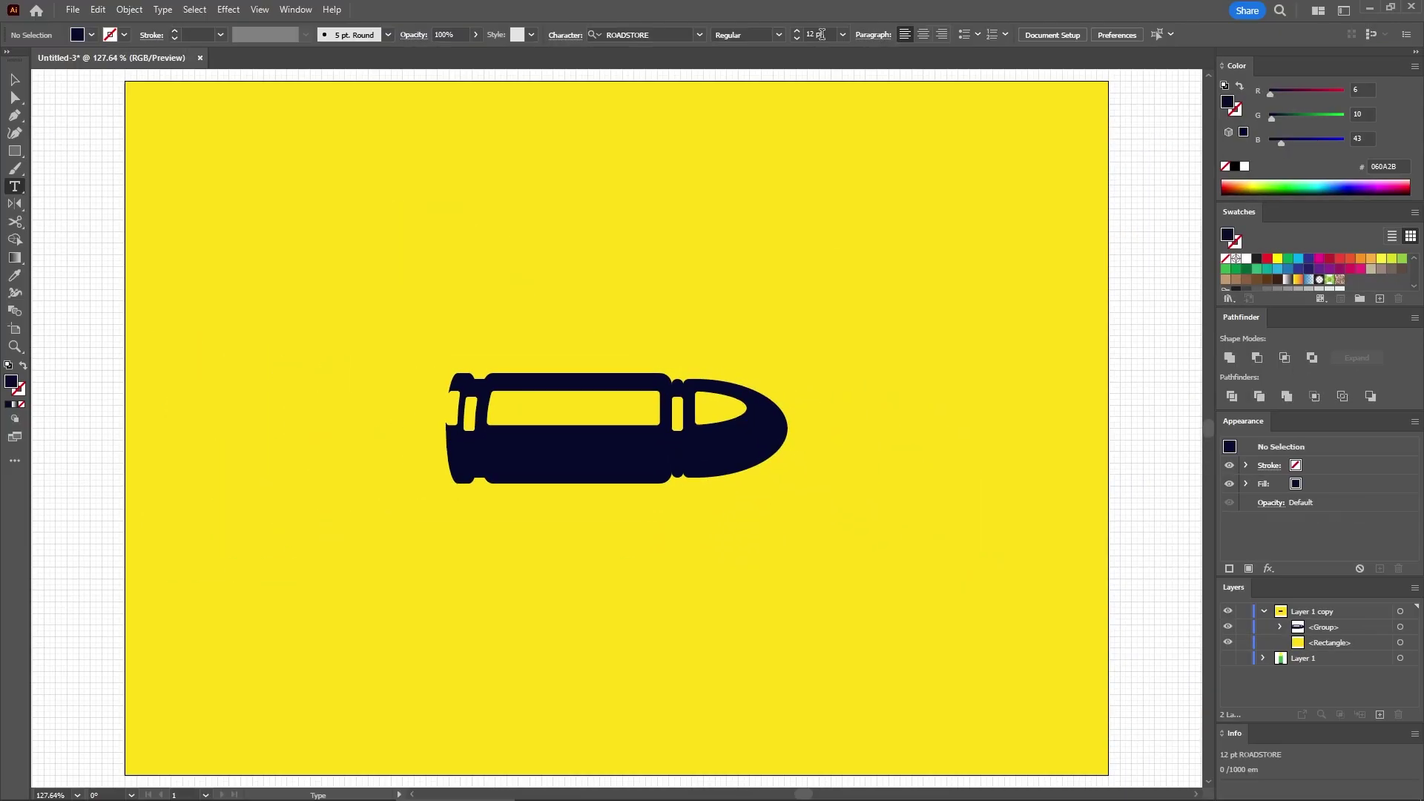
# Step: Type the word BULLET in 72 pt ROADSTORE below the bullet
pyautogui.click(797, 39)
pyautogui.write('72')
pyautogui.click(563, 36)
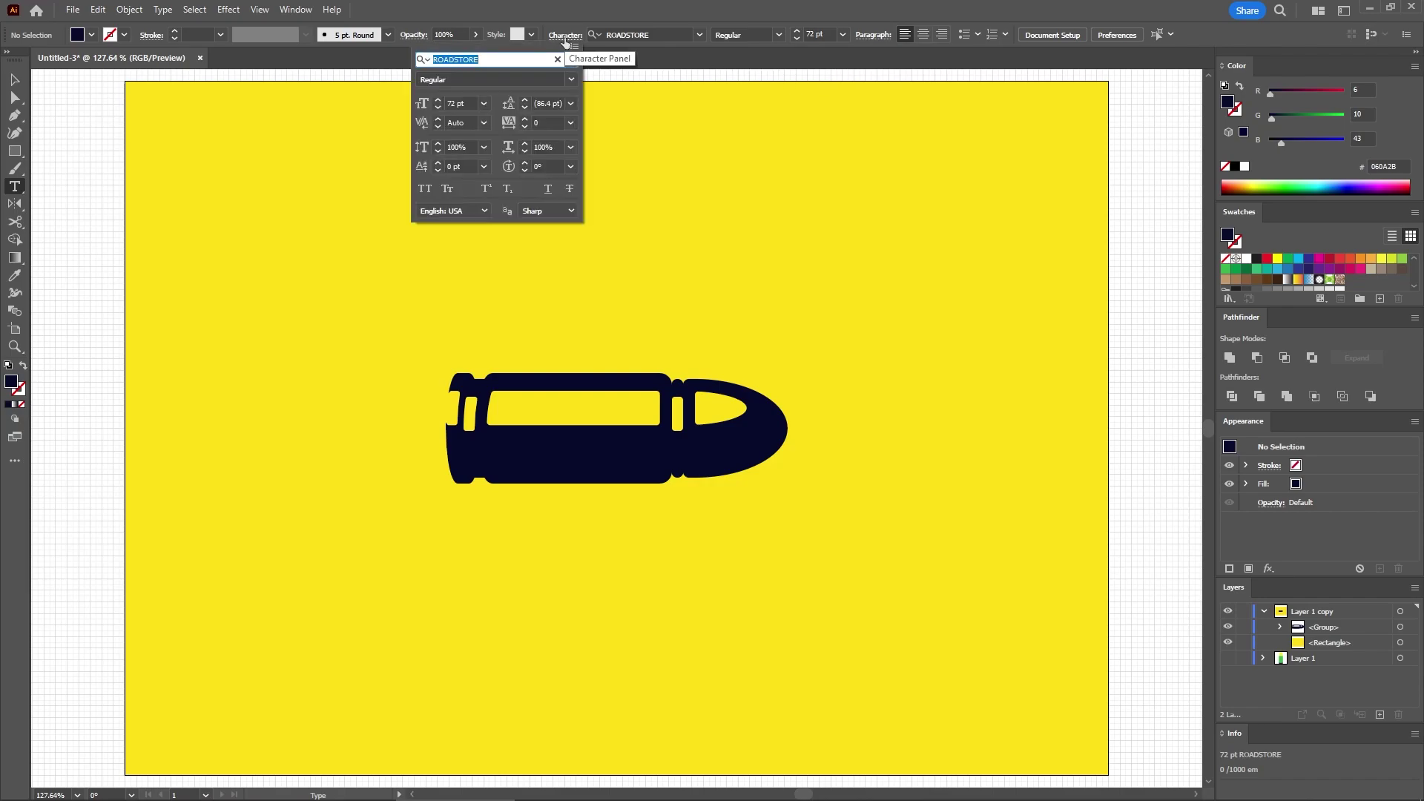
pyautogui.click(497, 121)
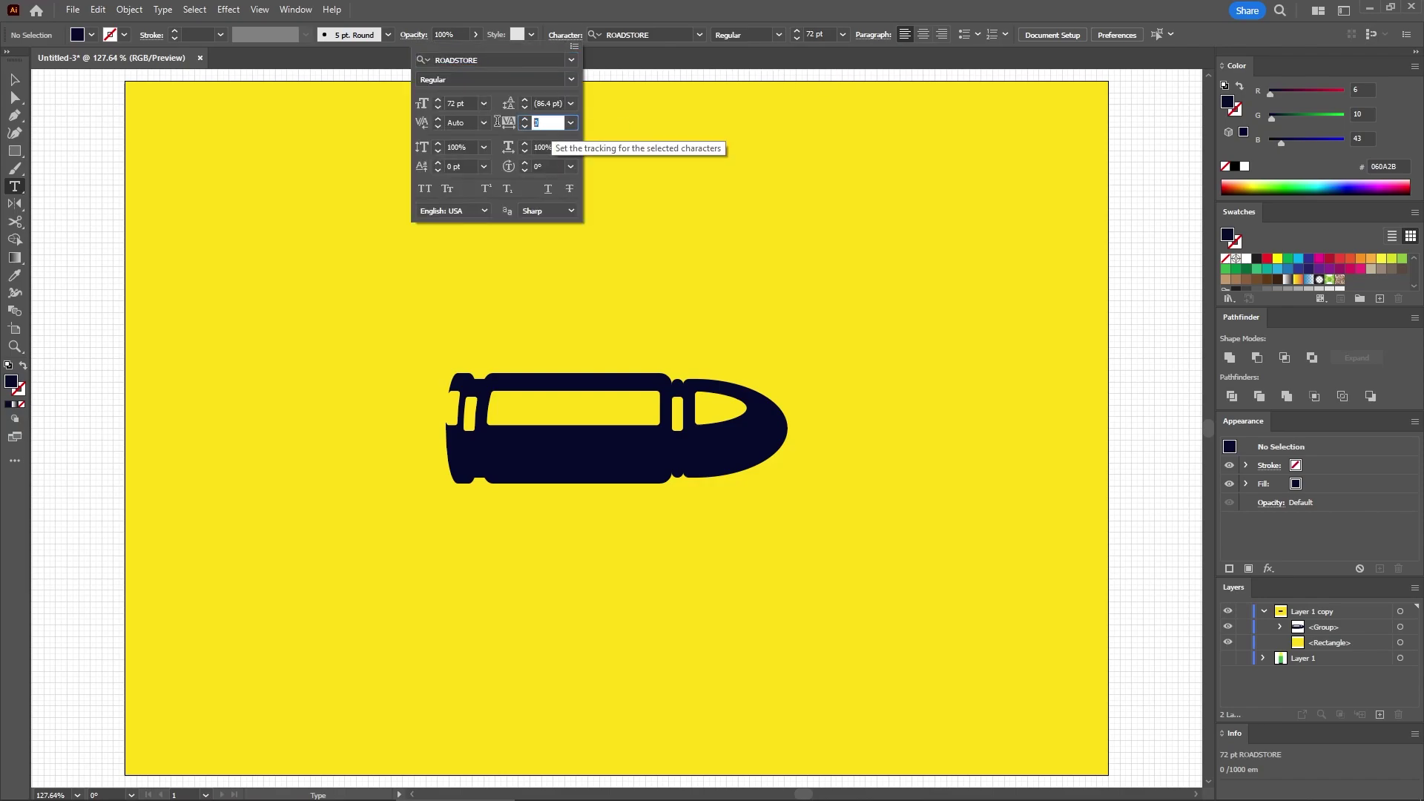
pyautogui.click(673, 206)
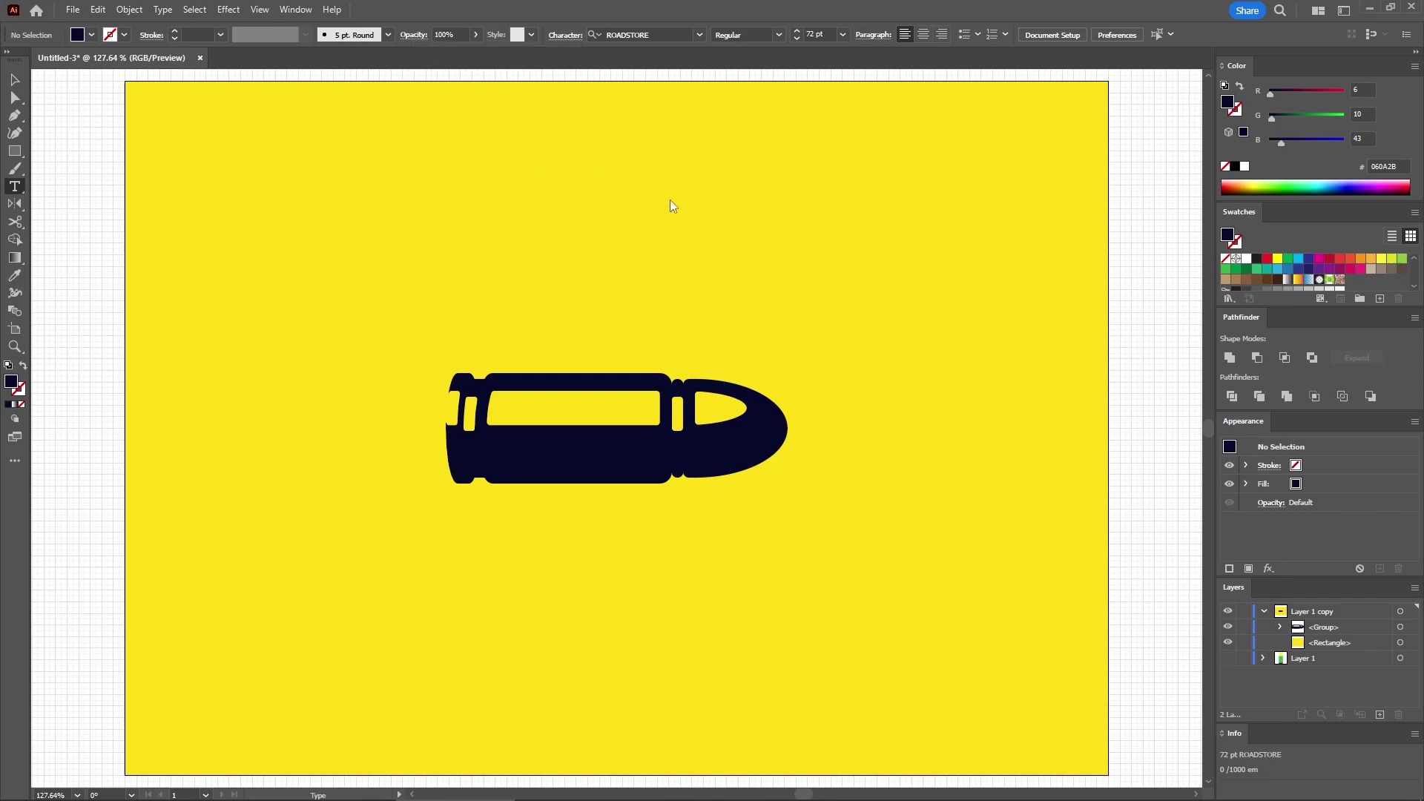
pyautogui.click(447, 547)
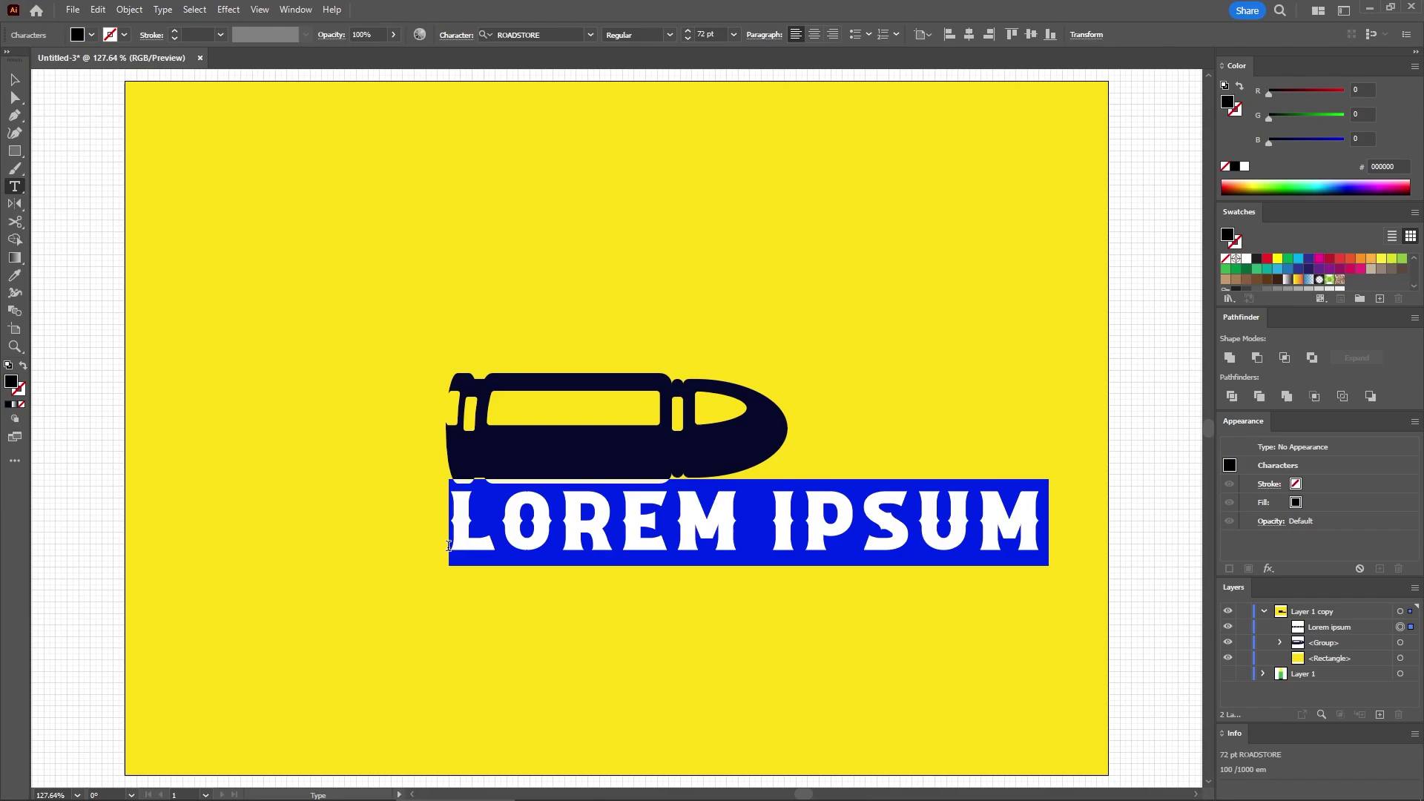
pyautogui.write('BULLET')
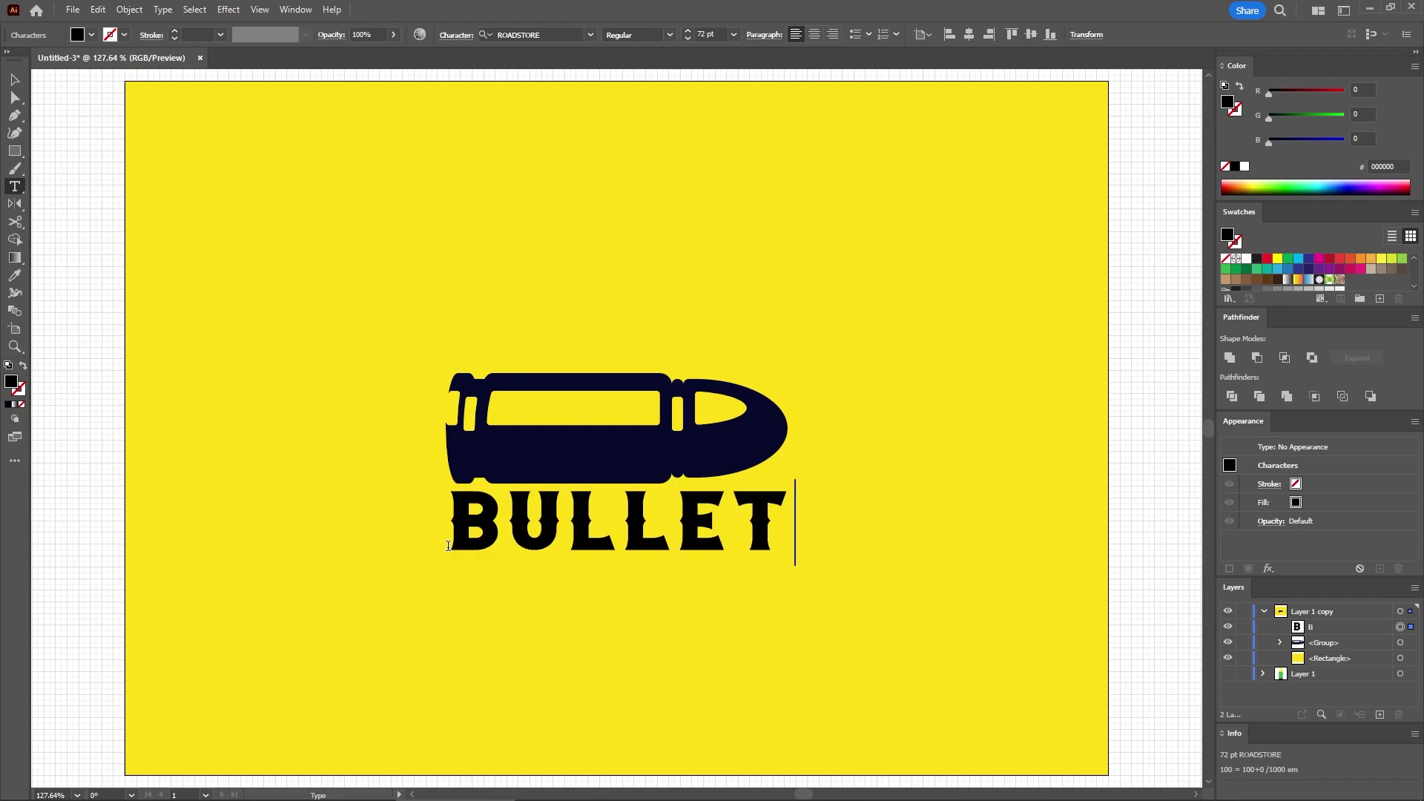
pyautogui.press('Escape')
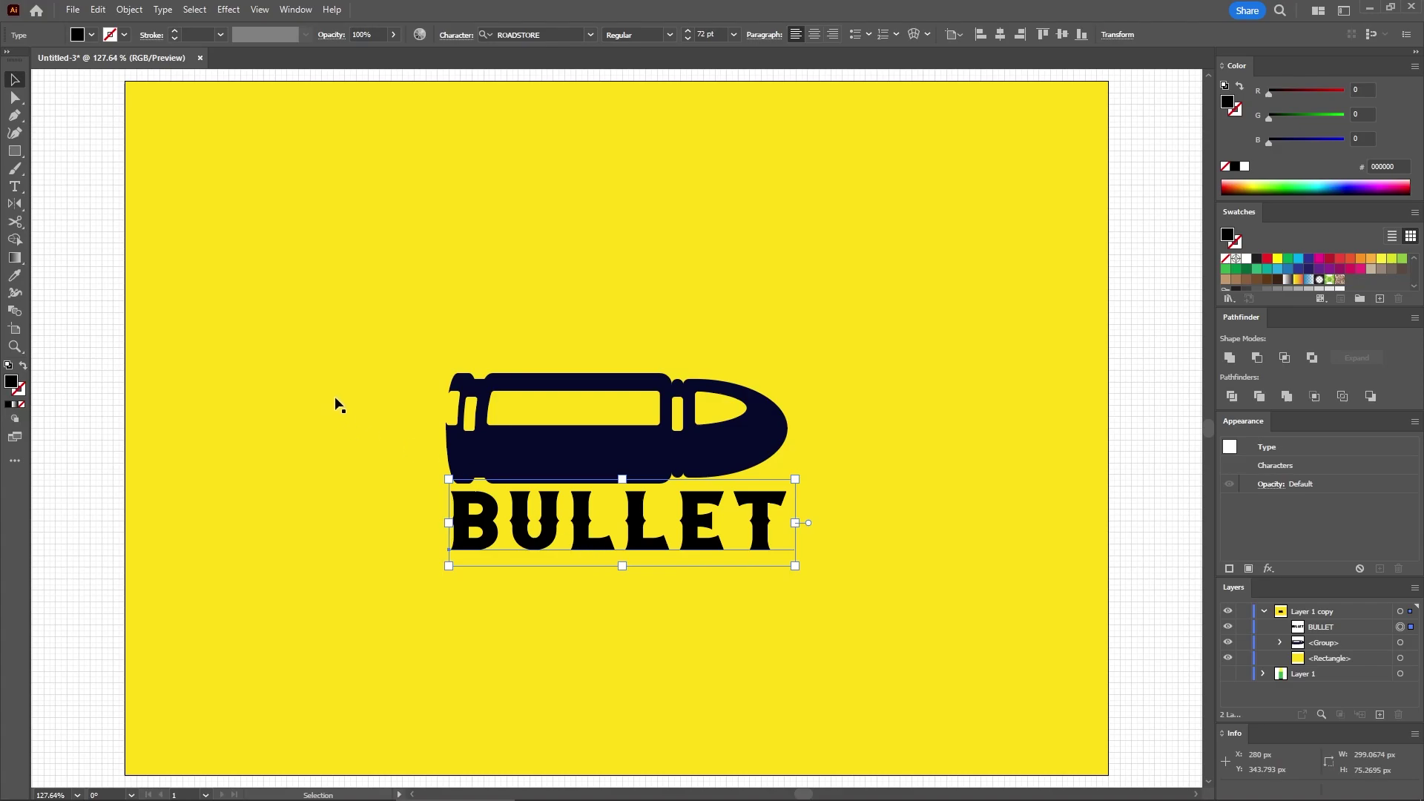
# Step: Colour BULLET with the bullet's navy using the Eyedropper and nudge it slightly left and down
pyautogui.click(20, 278)
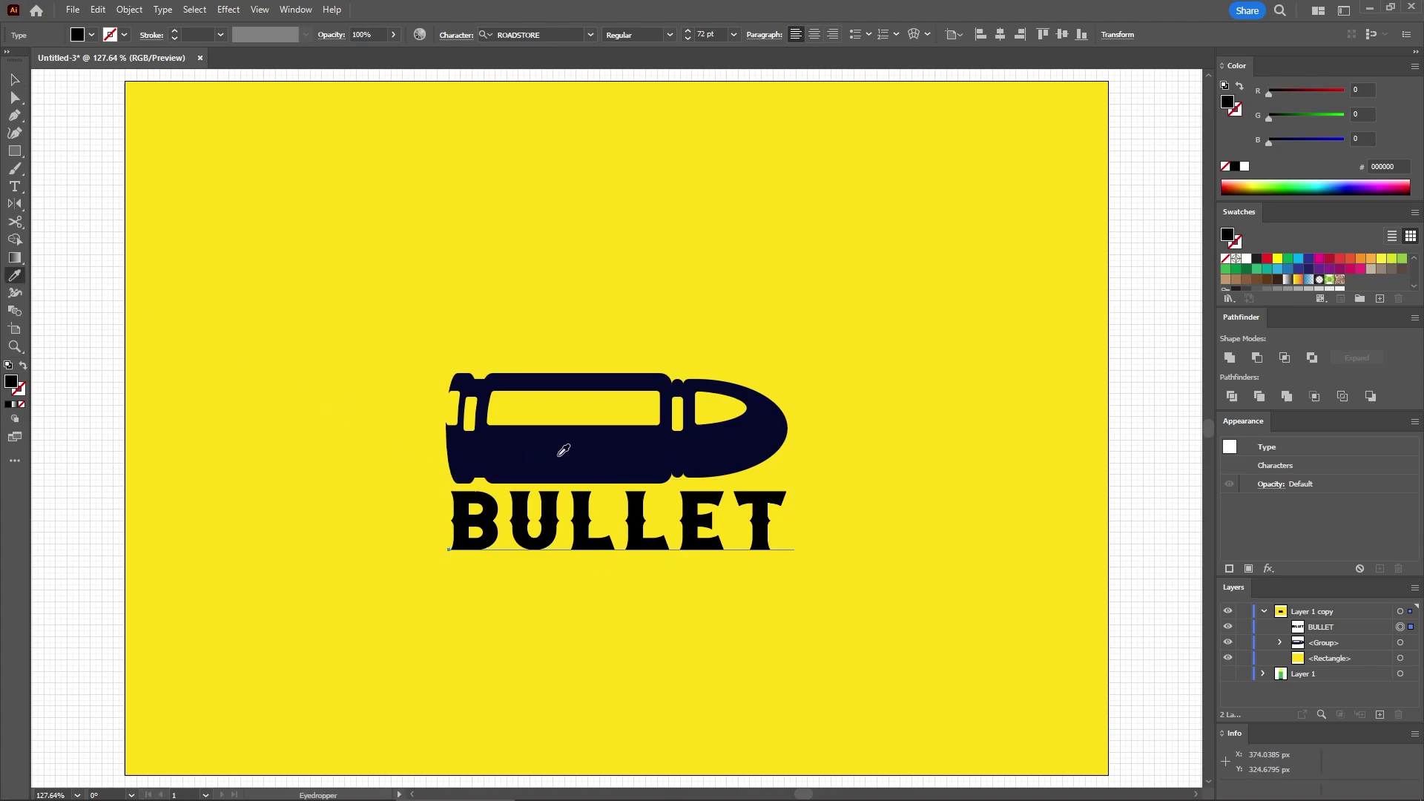
pyautogui.click(600, 451)
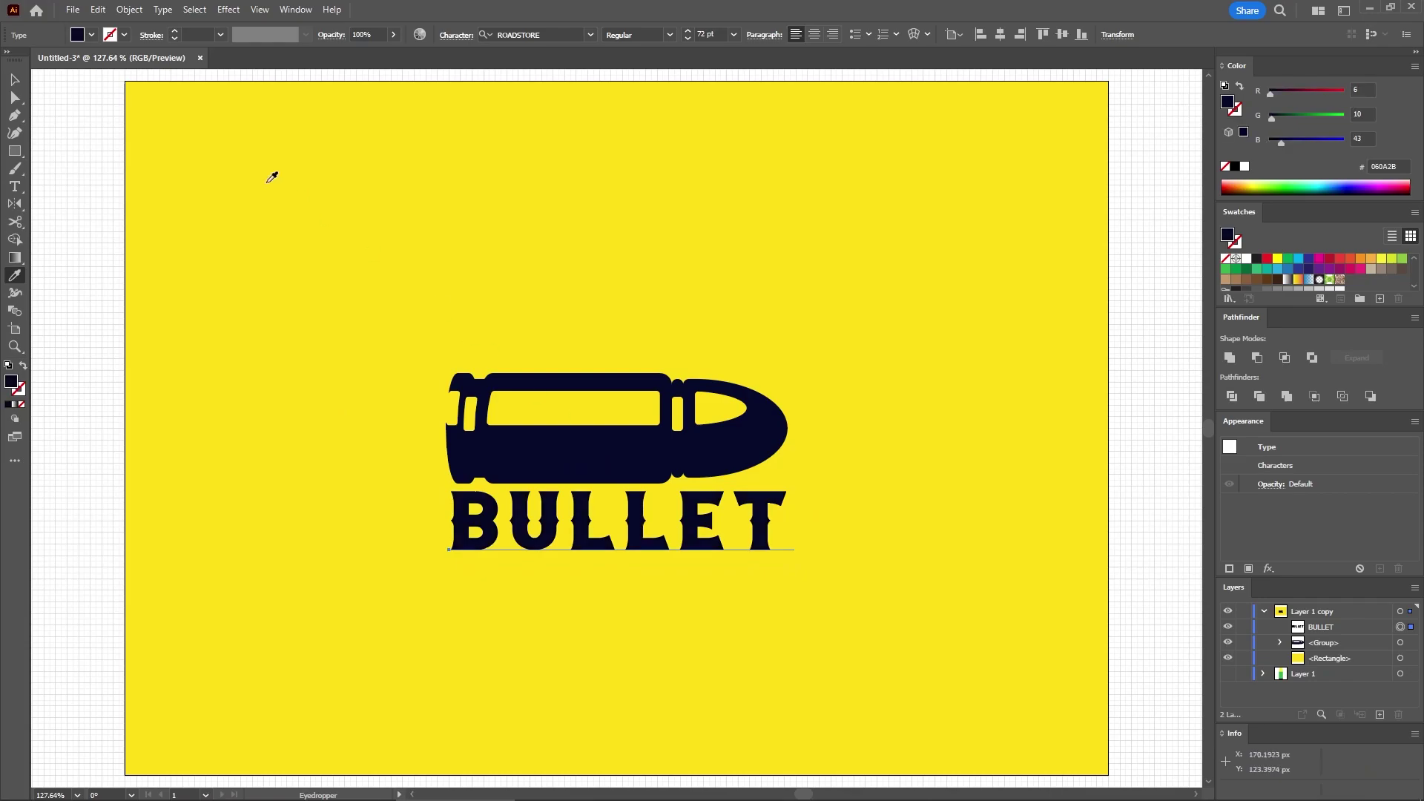
pyautogui.press('v')
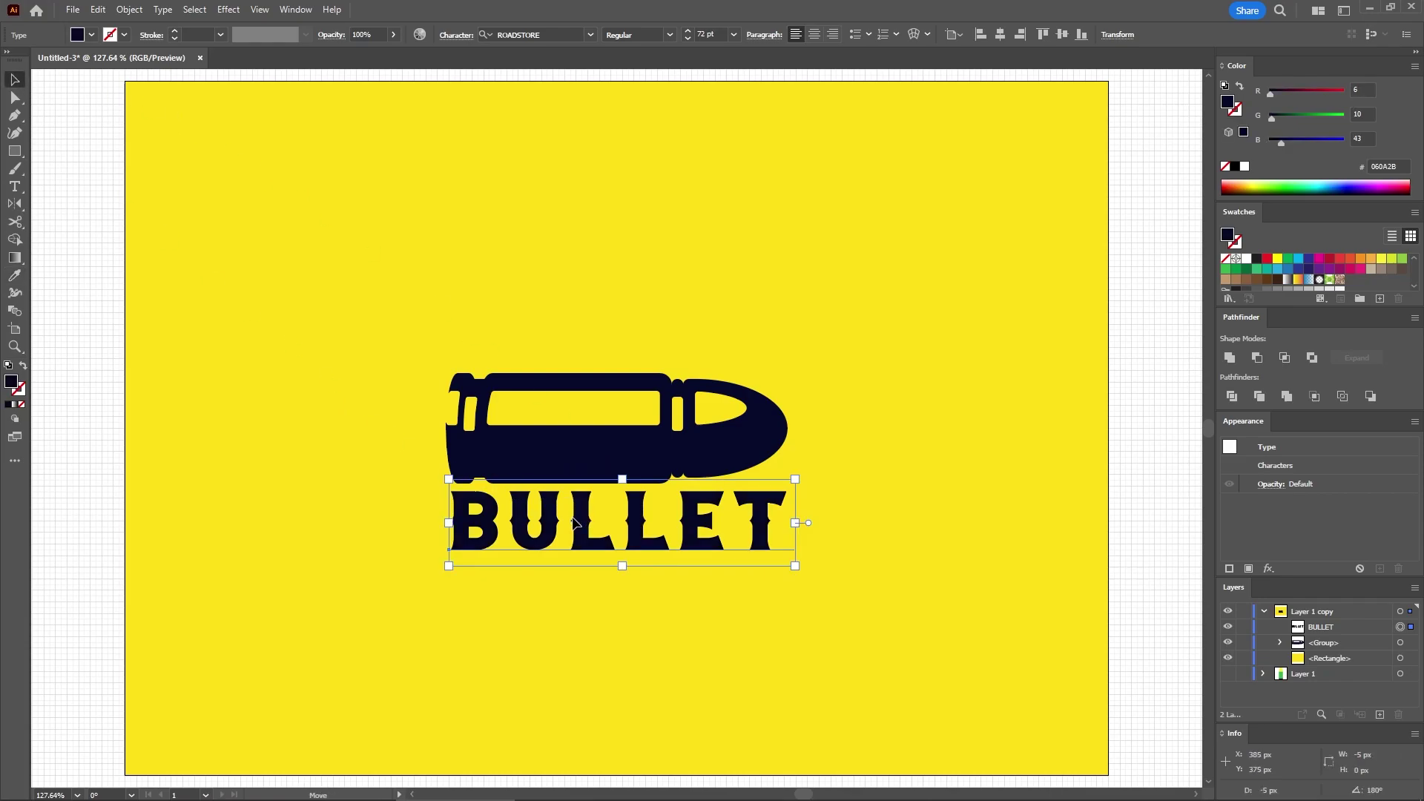
pyautogui.moveTo(576, 525); pyautogui.dragTo(574, 537)
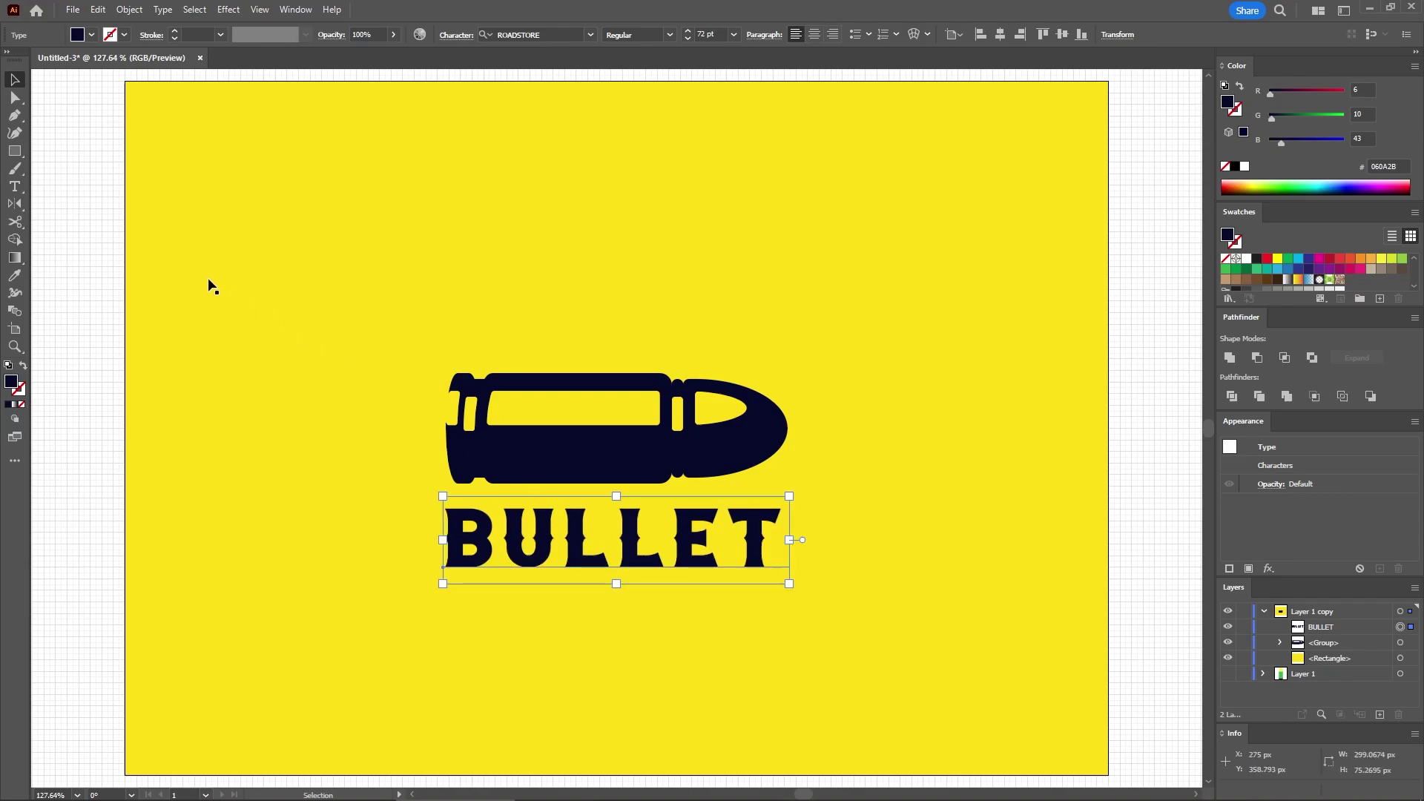
pyautogui.press('t')
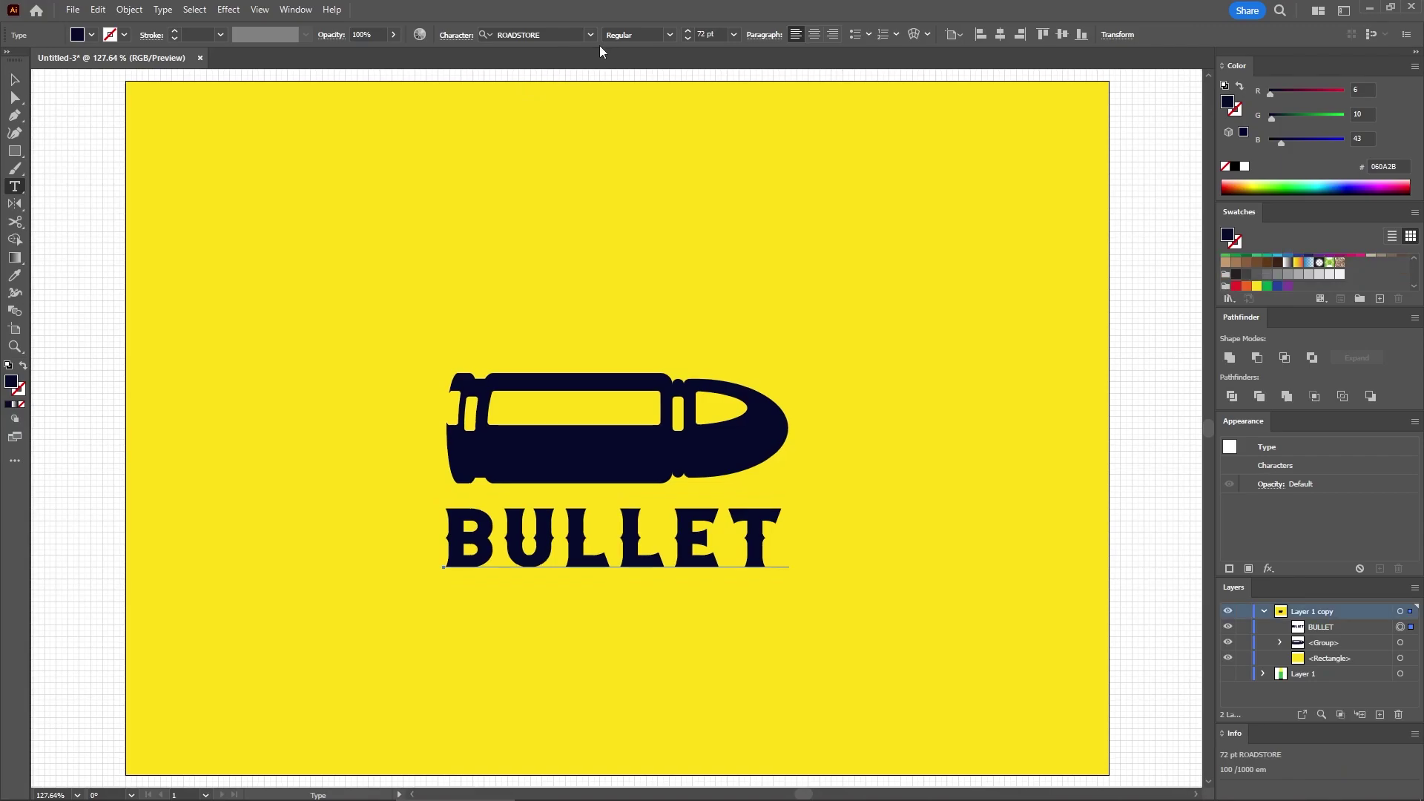
# Step: Set the type to The Foregen Rough One, 28 pt, with 720 tracking
pyautogui.hotkey('ctrl', 'shift', 'a')
pyautogui.click(636, 31)
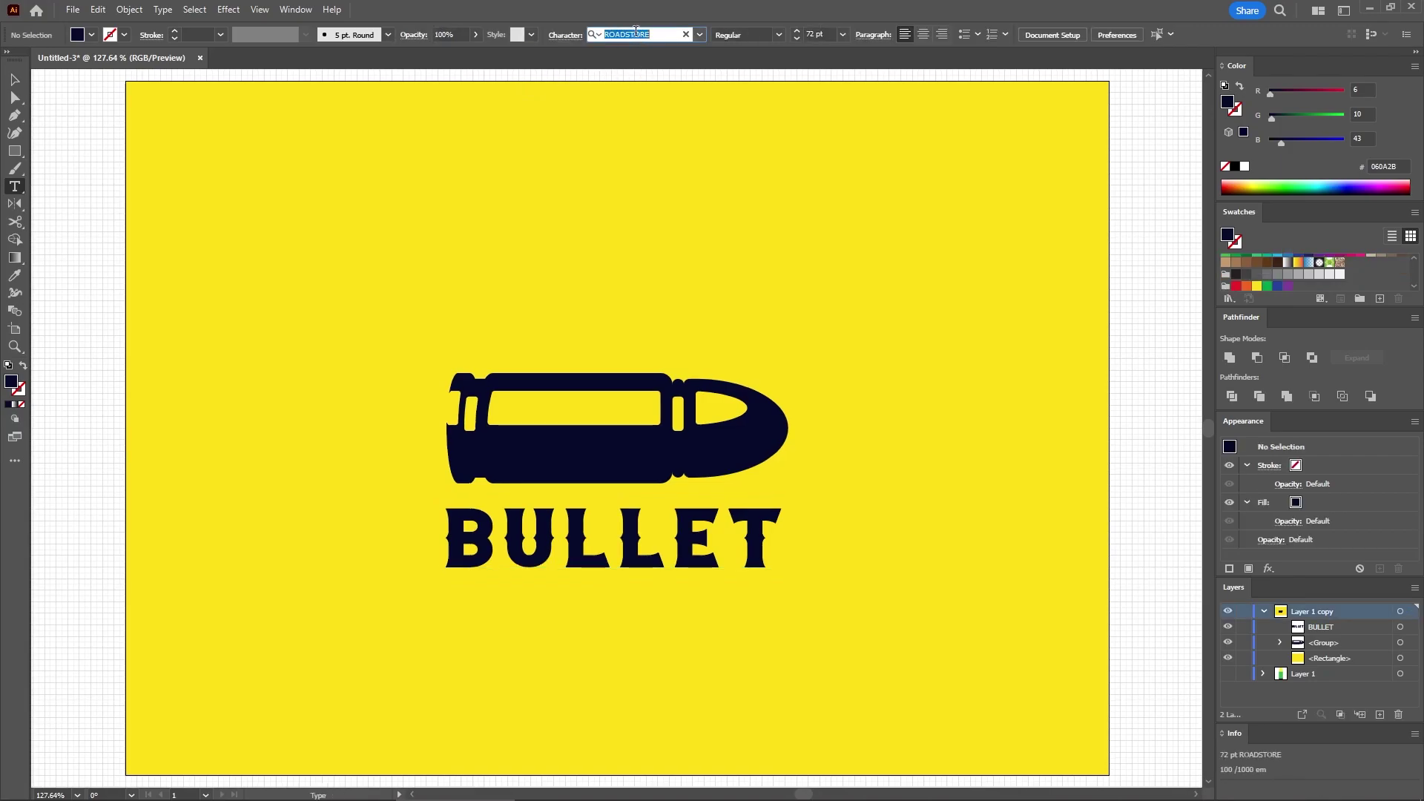
pyautogui.write('fore')
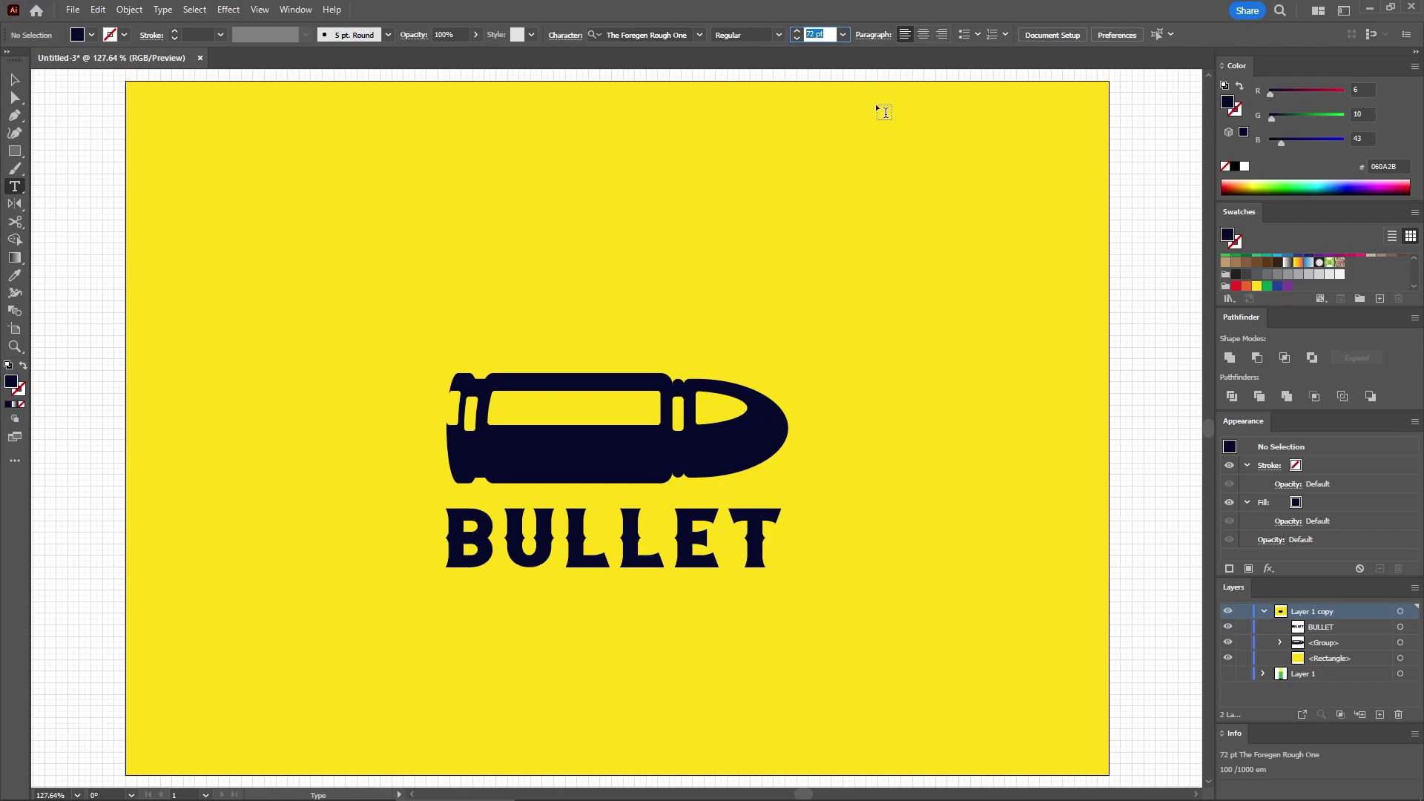
pyautogui.write('28')
pyautogui.press('Return')
pyautogui.click(563, 35)
pyautogui.click(555, 123)
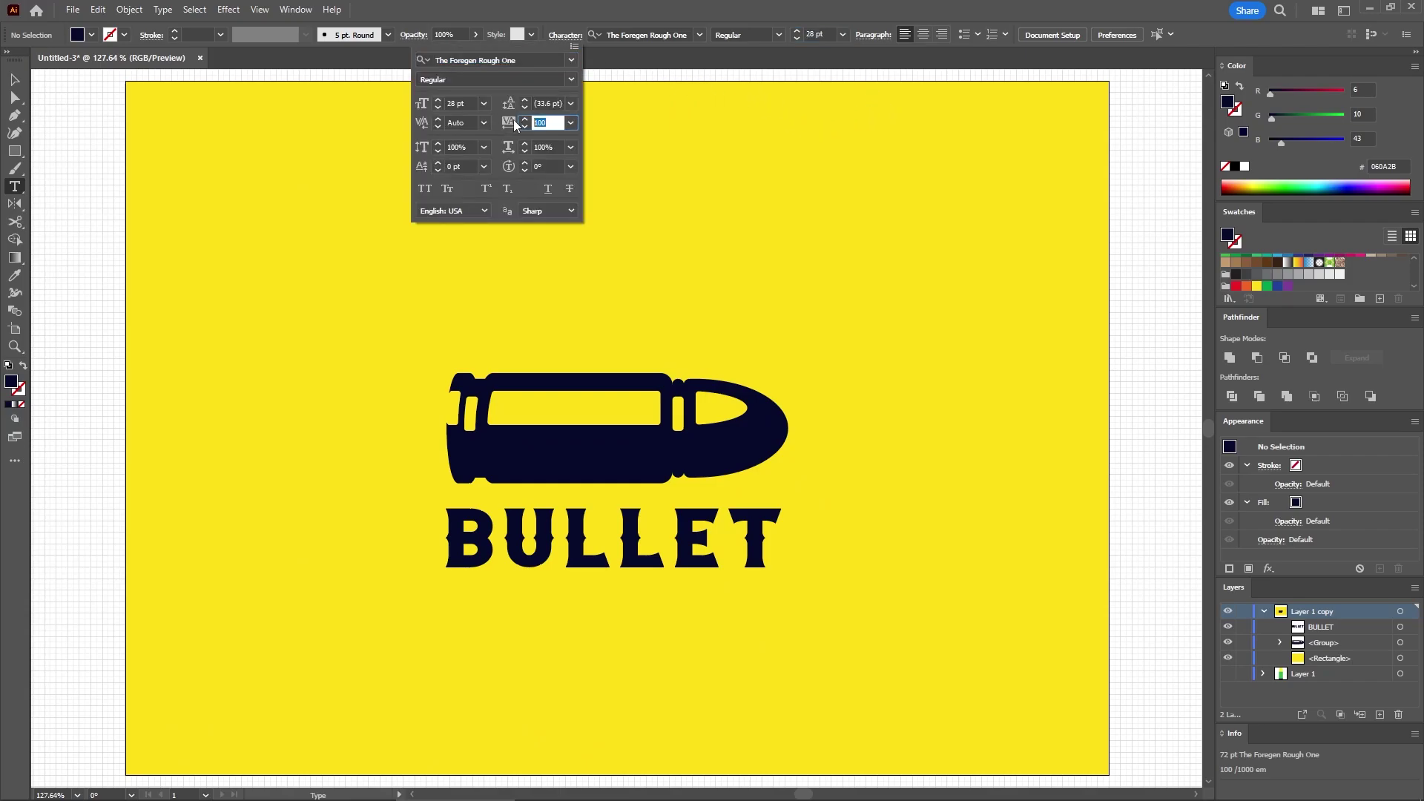
pyautogui.write('720')
pyautogui.press('Return')
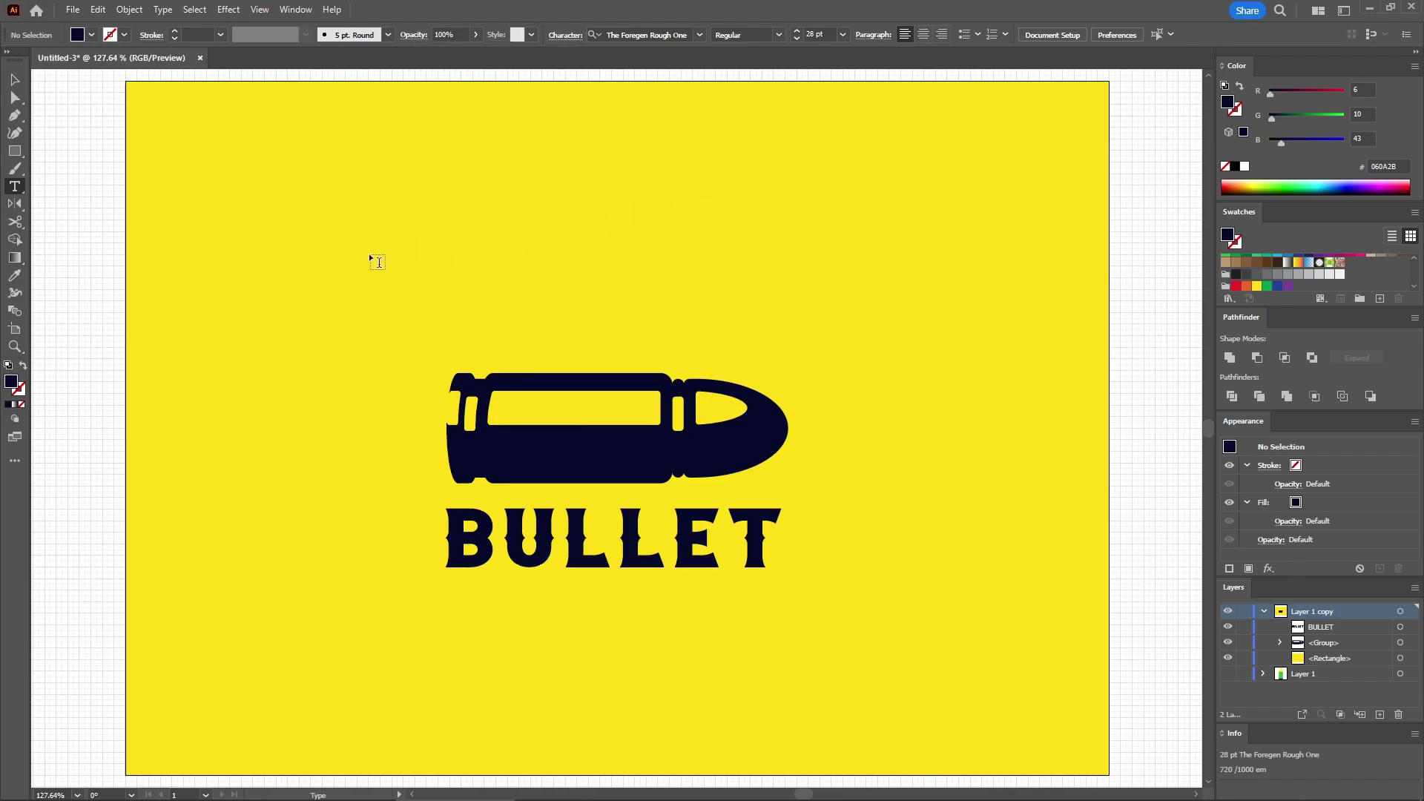
# Step: Type INDUSTRIES and drag it directly beneath the BULLET word
pyautogui.click(368, 252)
pyautogui.write('IND')
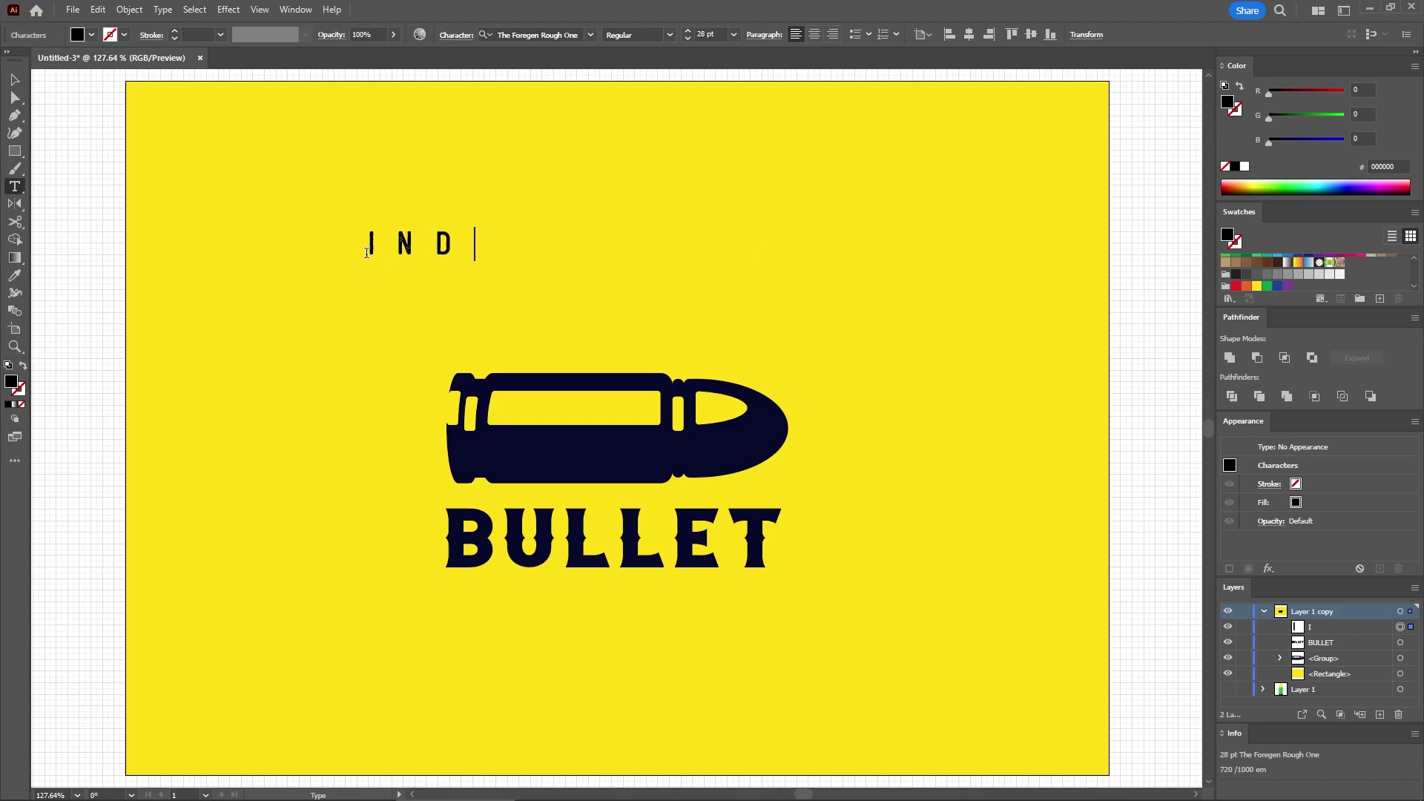
pyautogui.write('USTRIES')
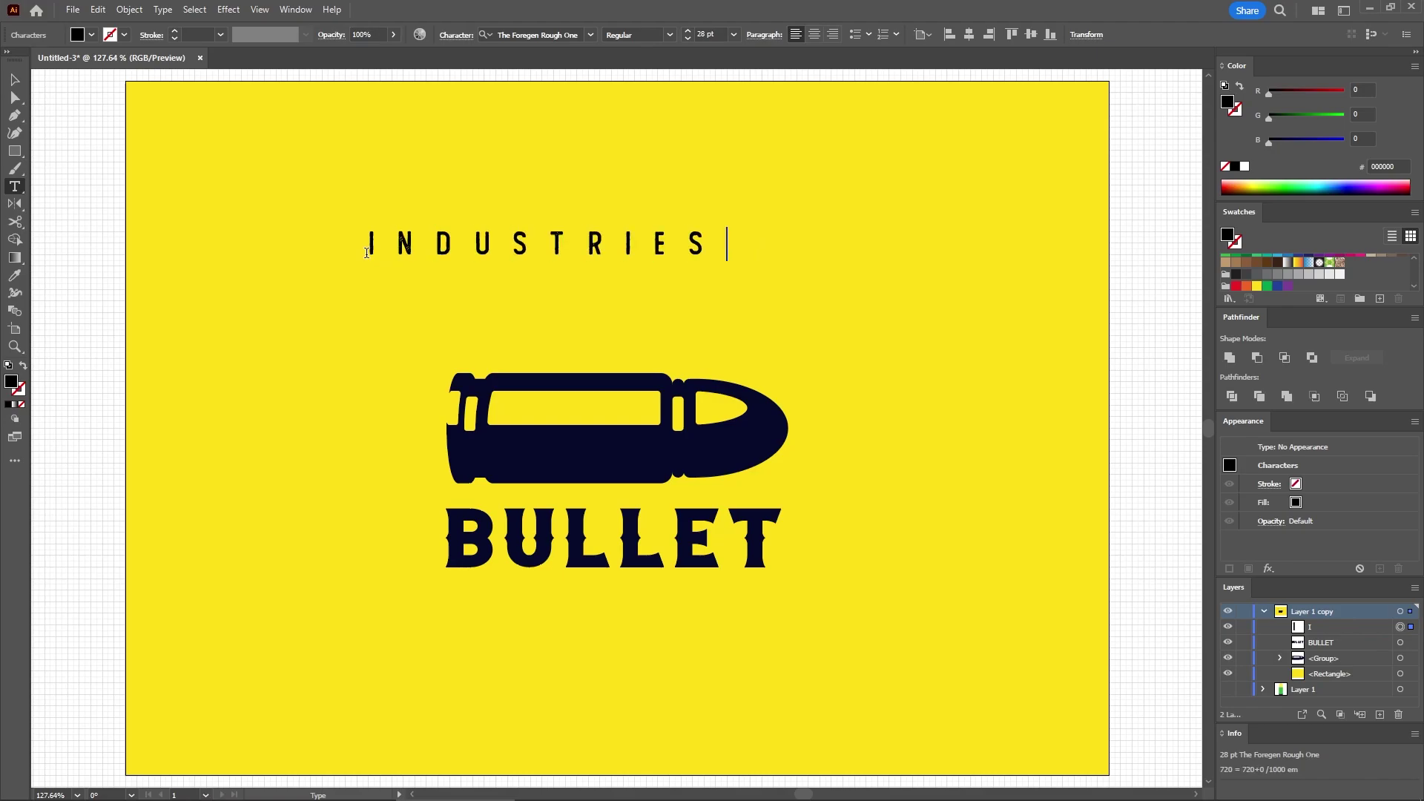
pyautogui.press('Escape')
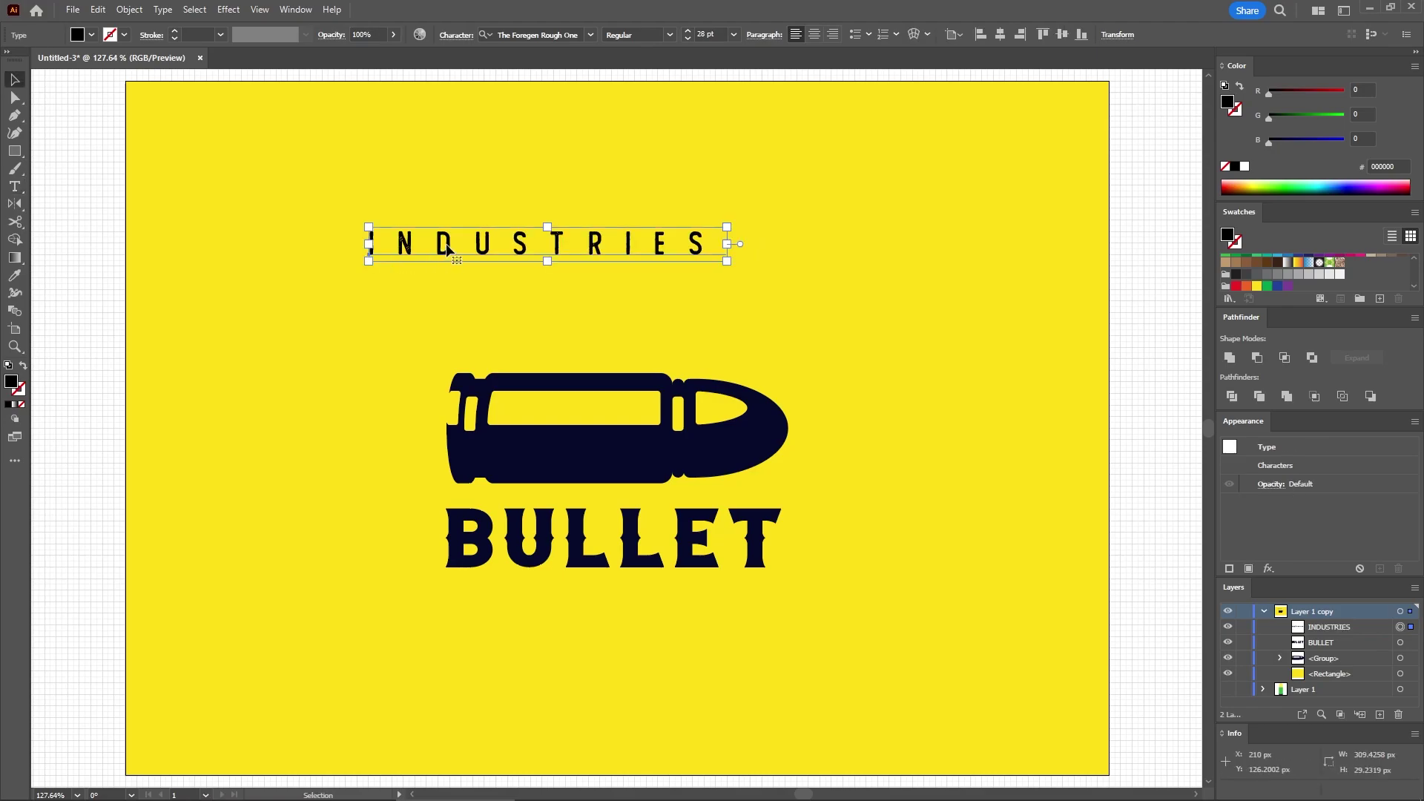
pyautogui.moveTo(454, 245); pyautogui.dragTo(523, 597)
pyautogui.press('i')
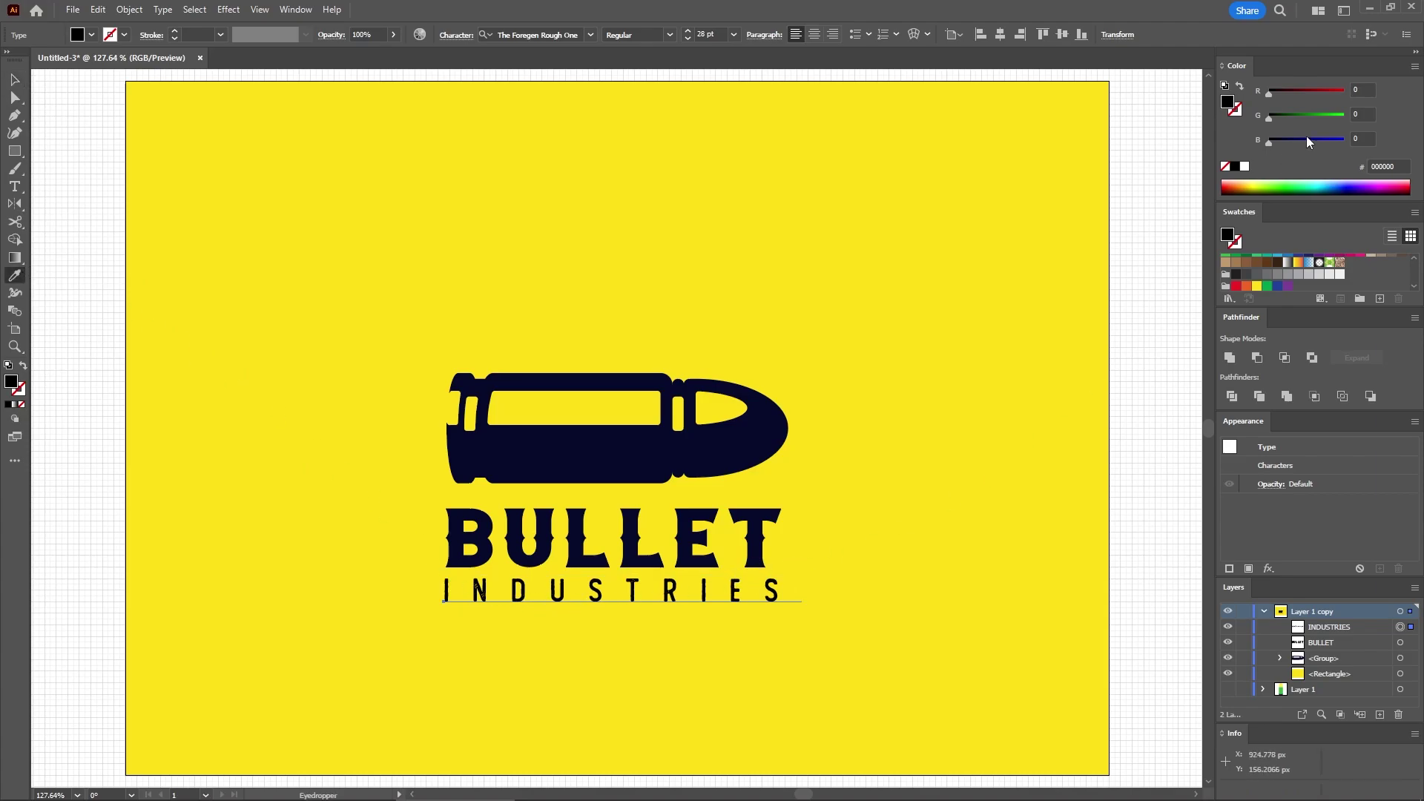
# Step: Colour INDUSTRIES navy with the Eyedropper, then group it with BULLET and the bullet shape
pyautogui.click(760, 436)
pyautogui.click(17, 80)
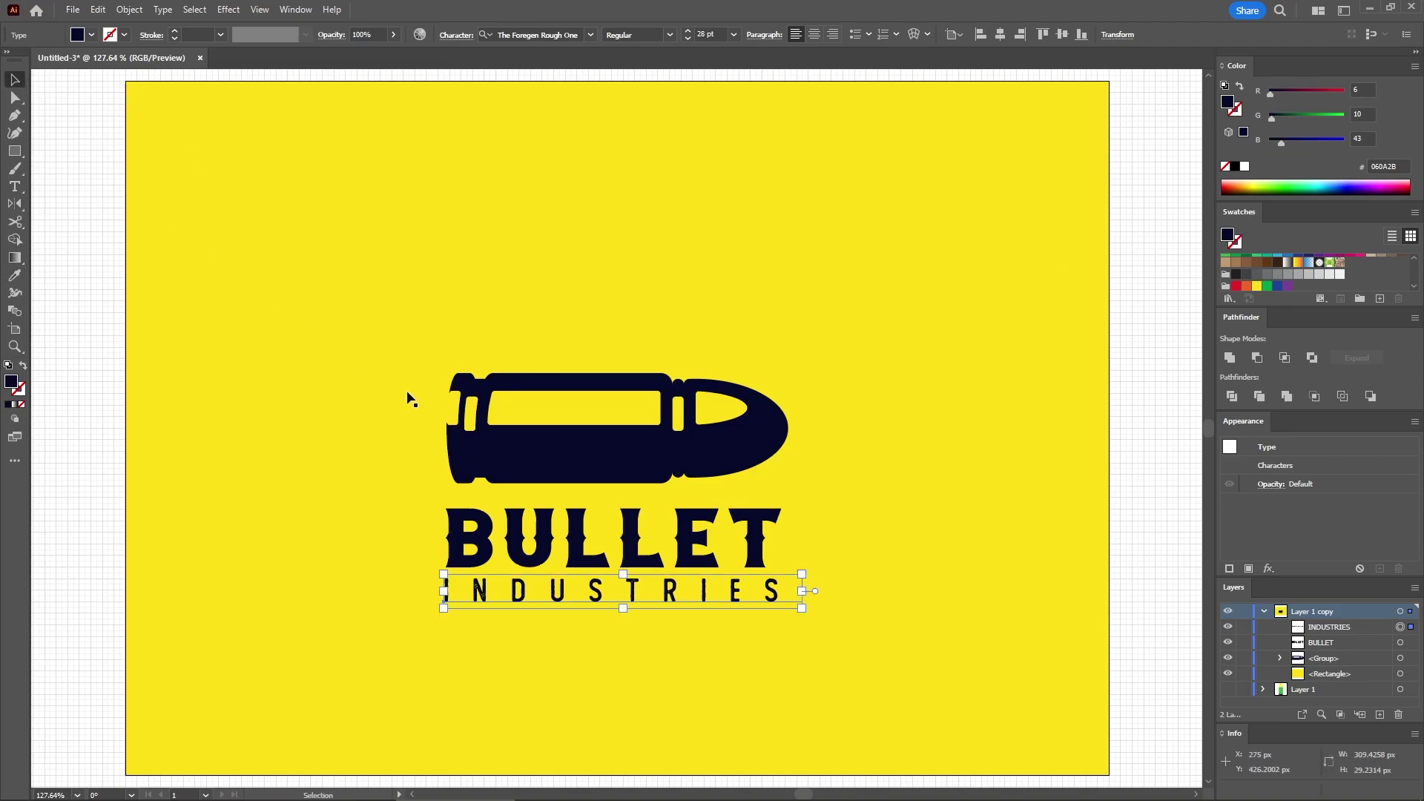
pyautogui.keyDown('shift'); pyautogui.click(521, 519); pyautogui.keyUp('shift')
pyautogui.keyDown('shift'); pyautogui.click(557, 451); pyautogui.keyUp('shift')
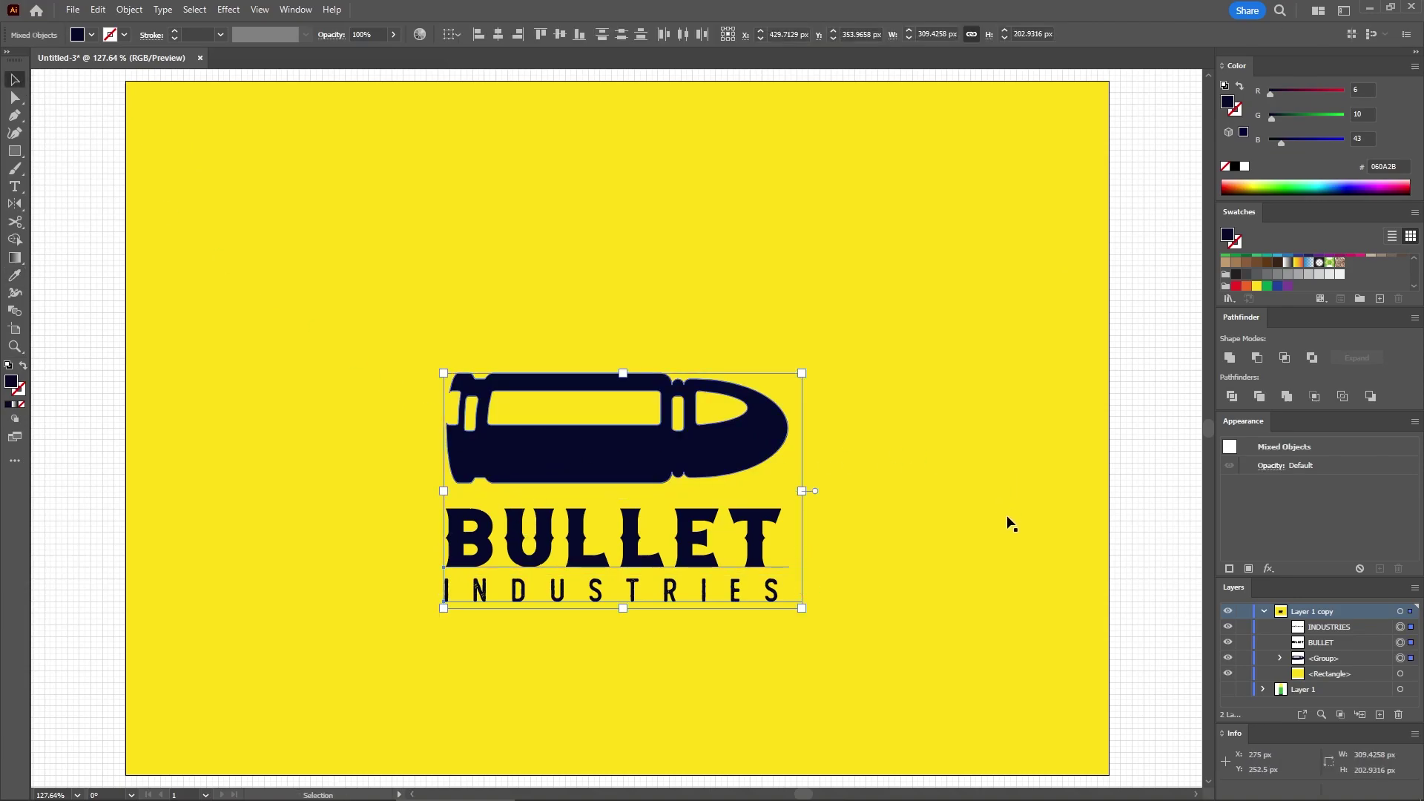
pyautogui.press('a')
pyautogui.hotkey('ctrl', 'g')
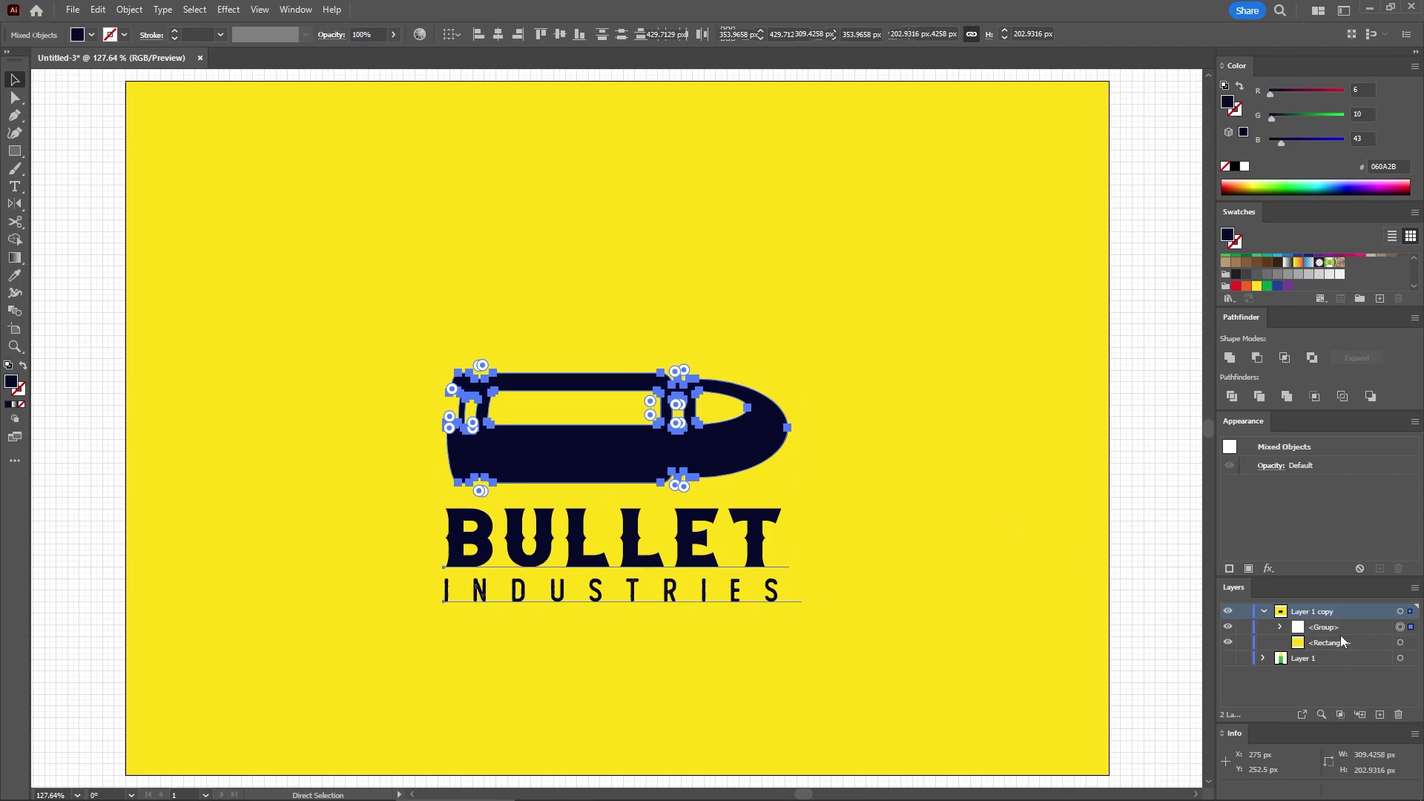
# Step: Centre the logo group horizontally and vertically on the artboard at X 425, Y 300 px
pyautogui.press('v')
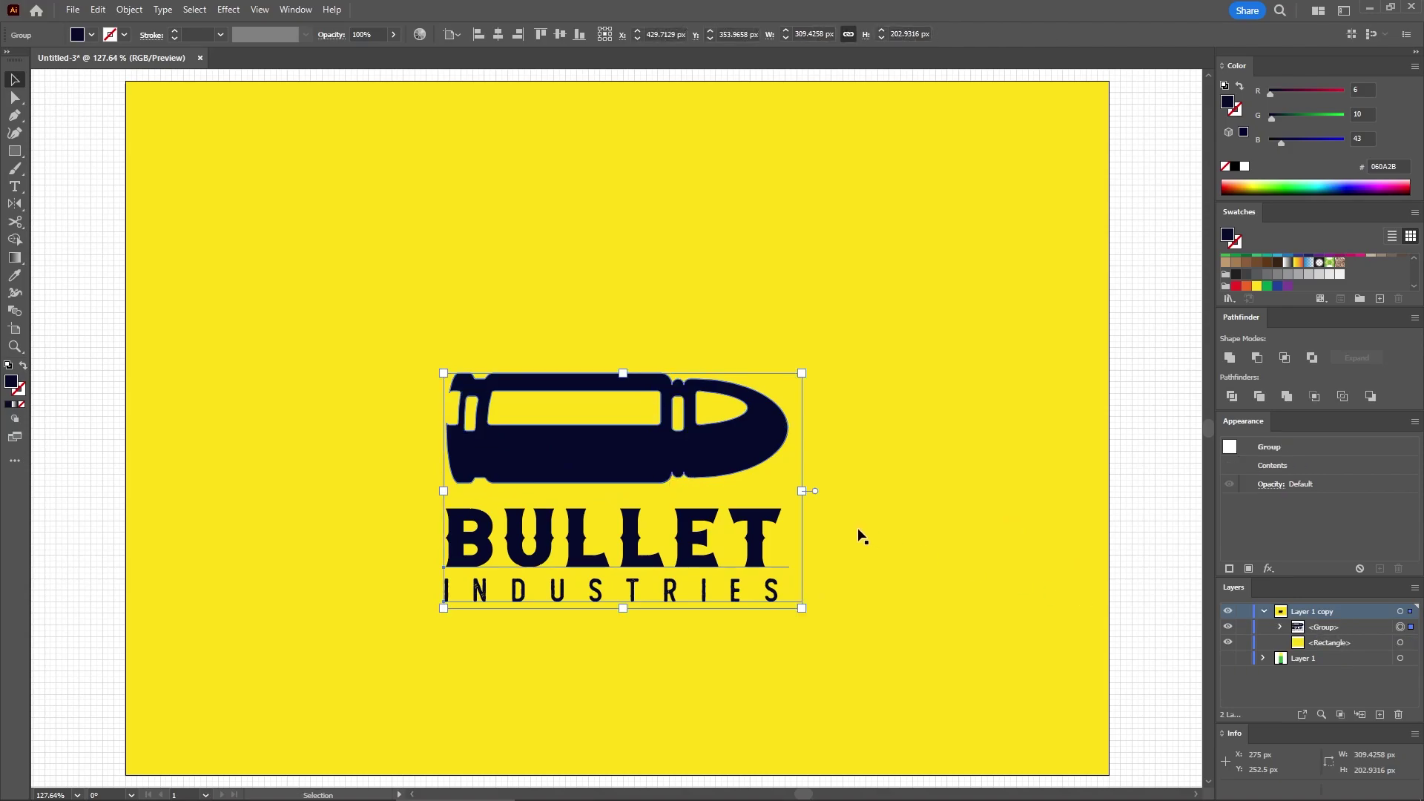
pyautogui.click(498, 34)
pyautogui.click(560, 34)
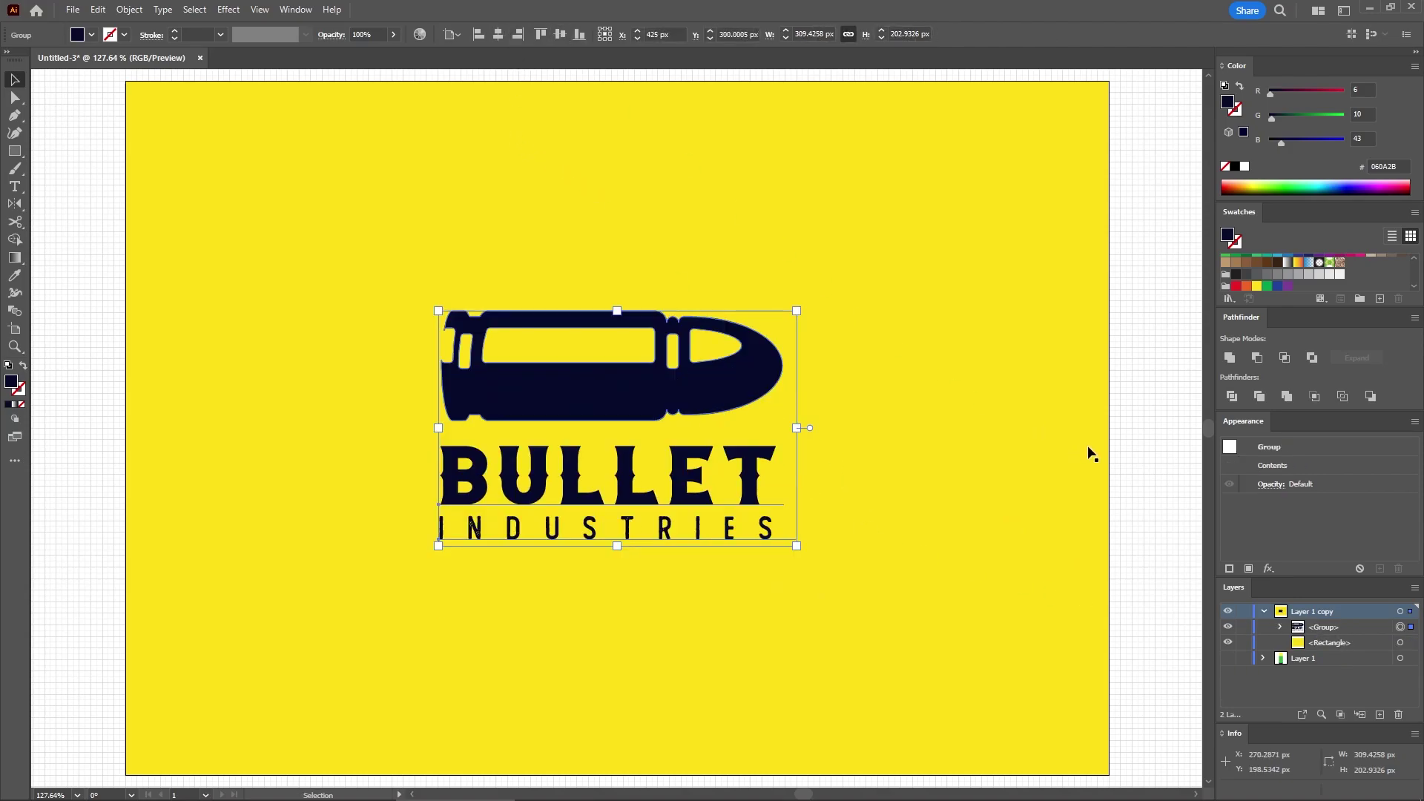
pyautogui.click(1142, 421)
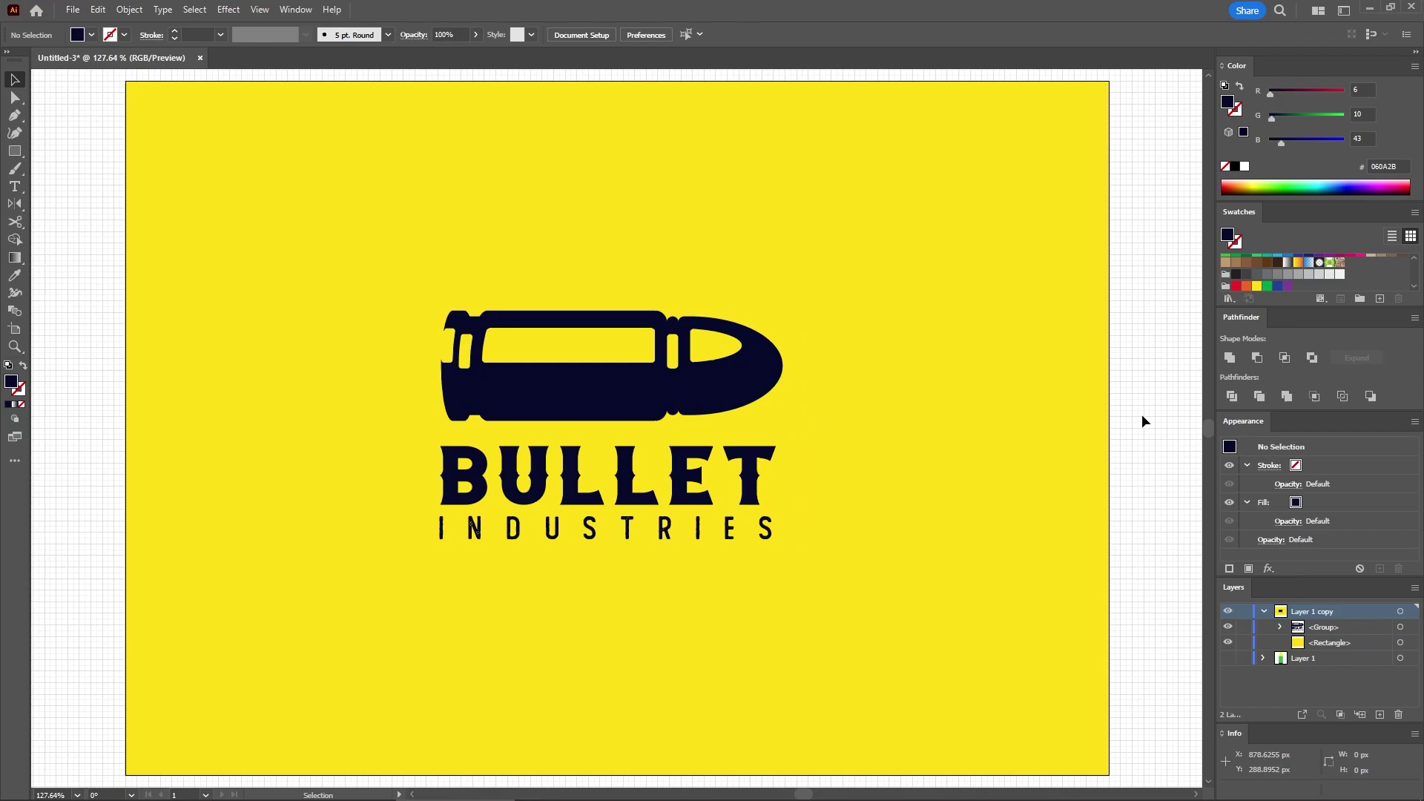
pyautogui.click(1264, 611)
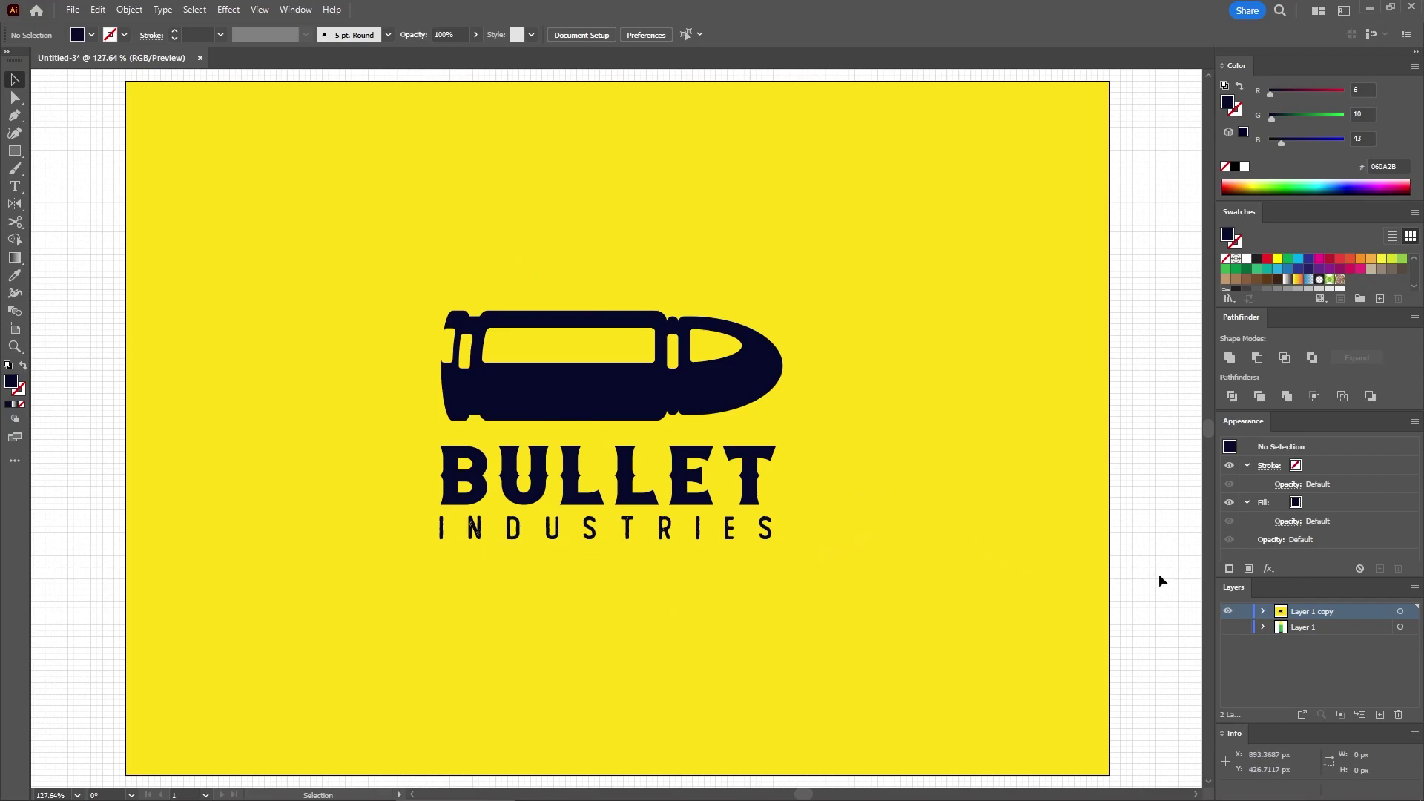
# Step: Hide the yellow logo layer to reveal the coloured upright bullet
pyautogui.click(1229, 612)
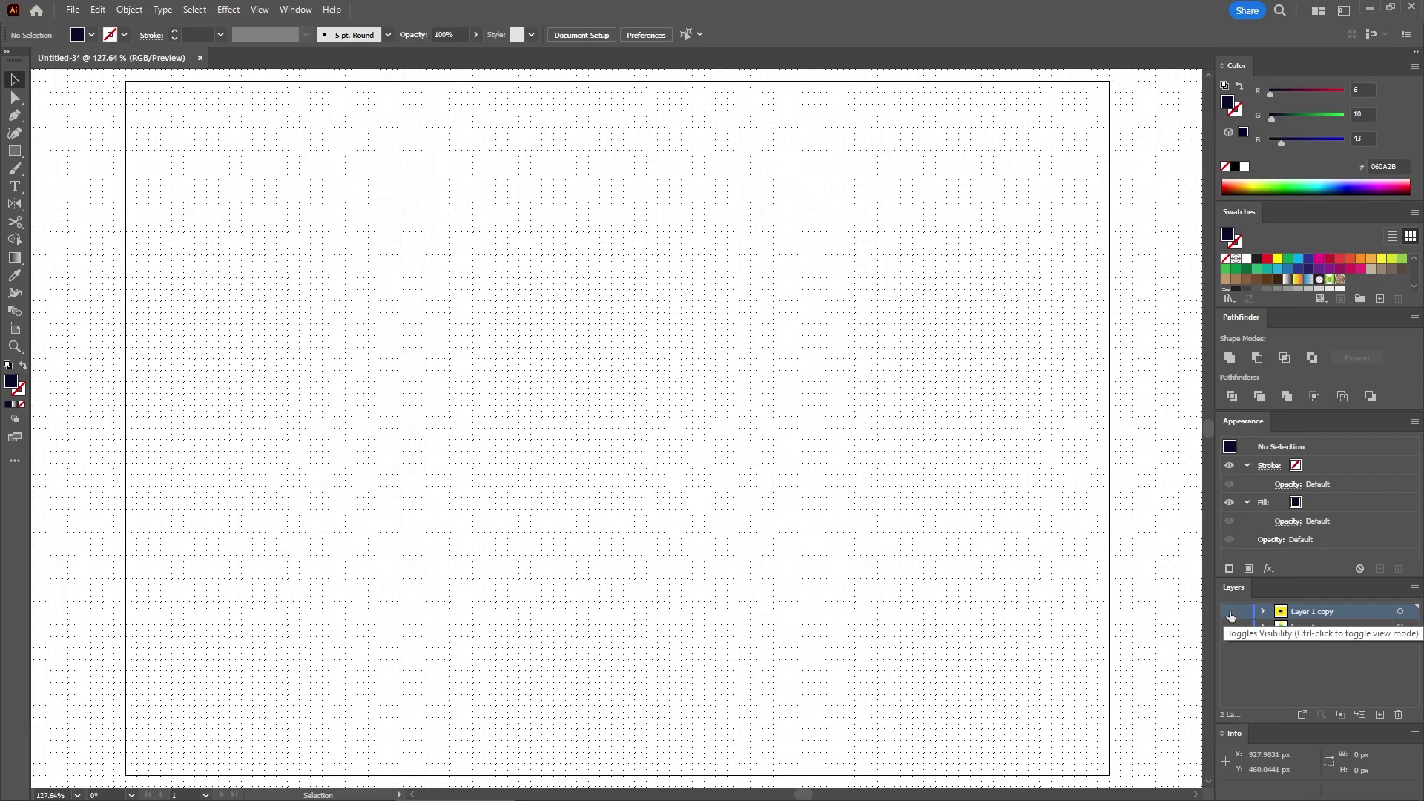
pyautogui.hotkey('ctrl', 'y')
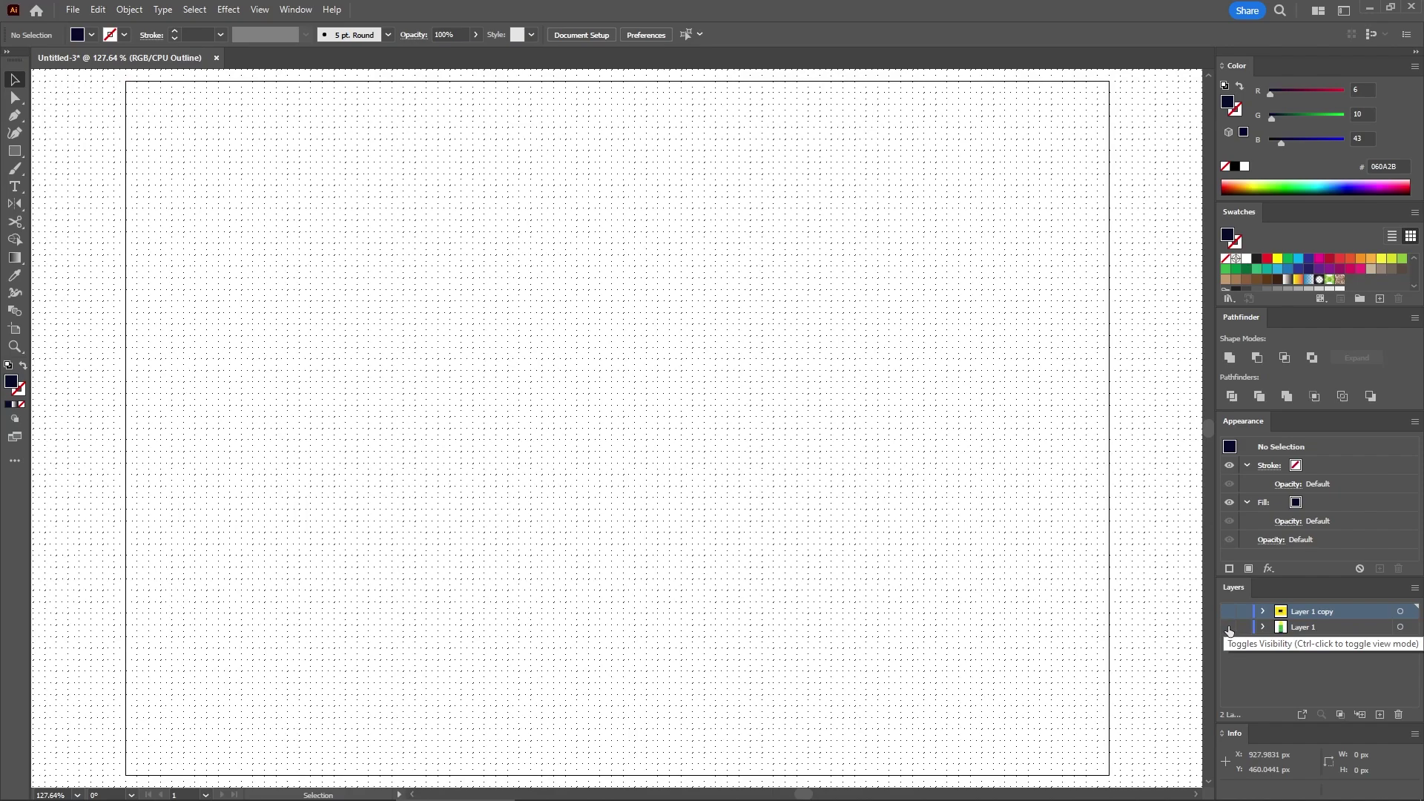
pyautogui.hotkey('ctrl', 'y')
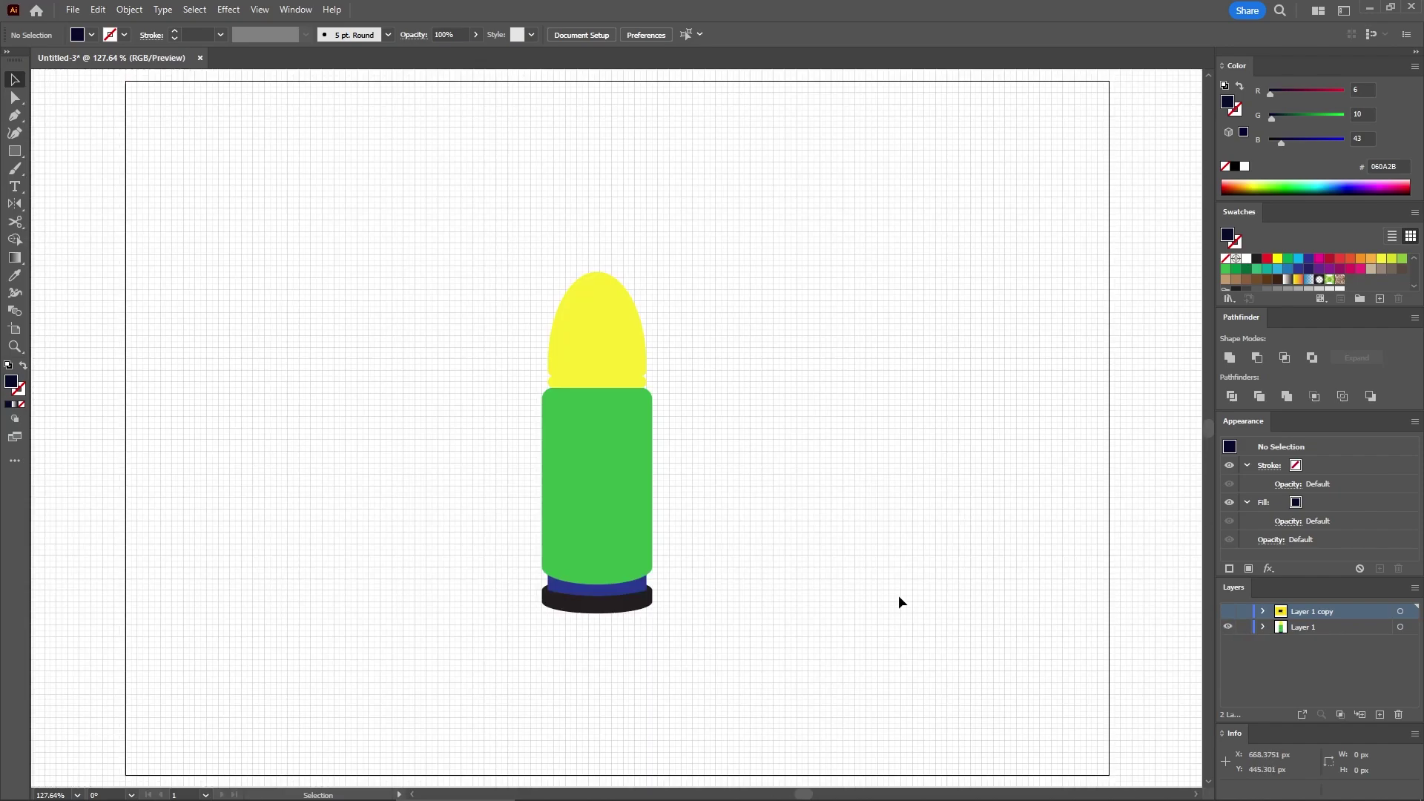
# Step: Zoom in on the blue base band and convert its top-right corner point
pyautogui.click(640, 587)
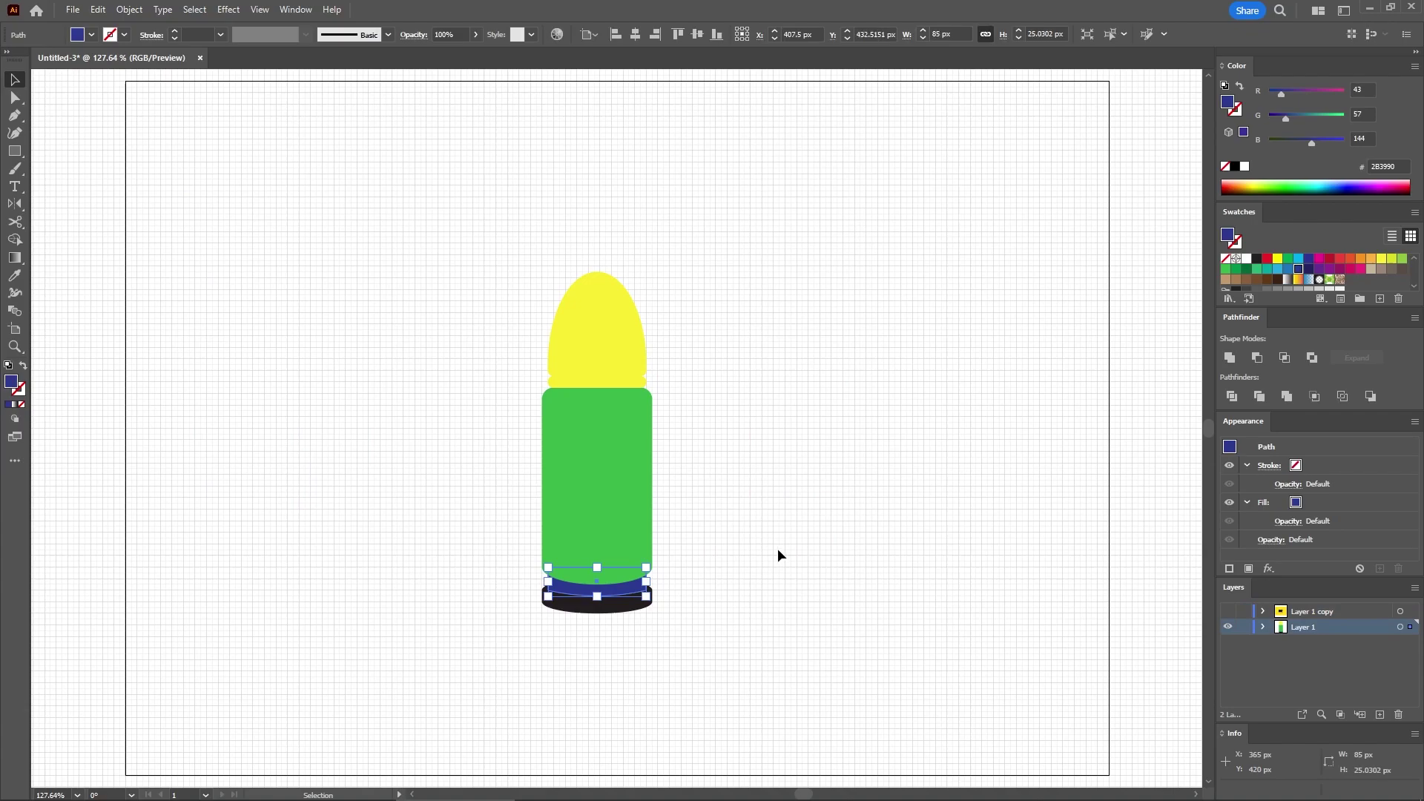
pyautogui.press('a')
pyautogui.hotkey('ctrl', '=')
pyautogui.hotkey('ctrl', '=')
pyautogui.hotkey('ctrl', '=')
pyautogui.hotkey('ctrl', '=')
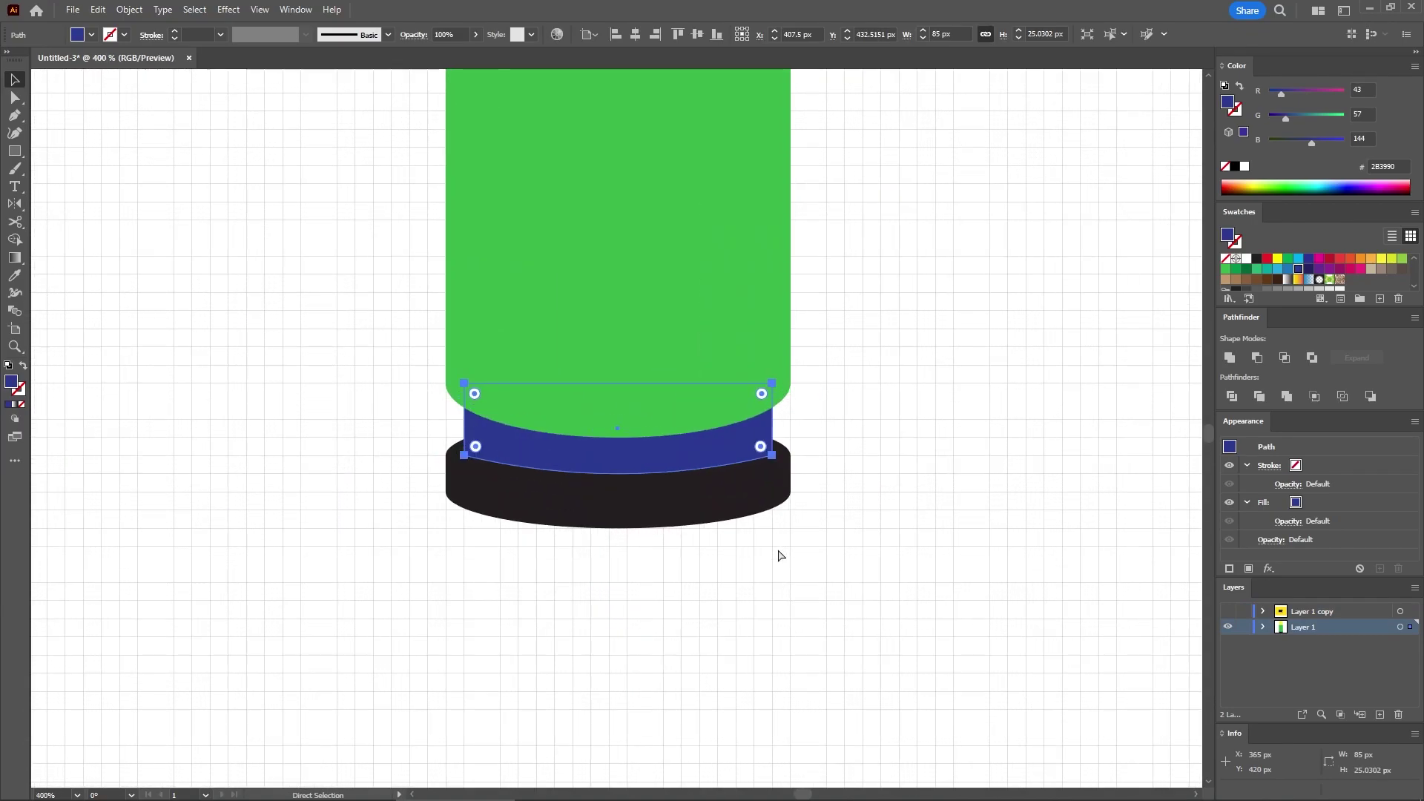
pyautogui.hotkey('ctrl', '=')
pyautogui.moveTo(14, 115); pyautogui.dragTo(78, 135)
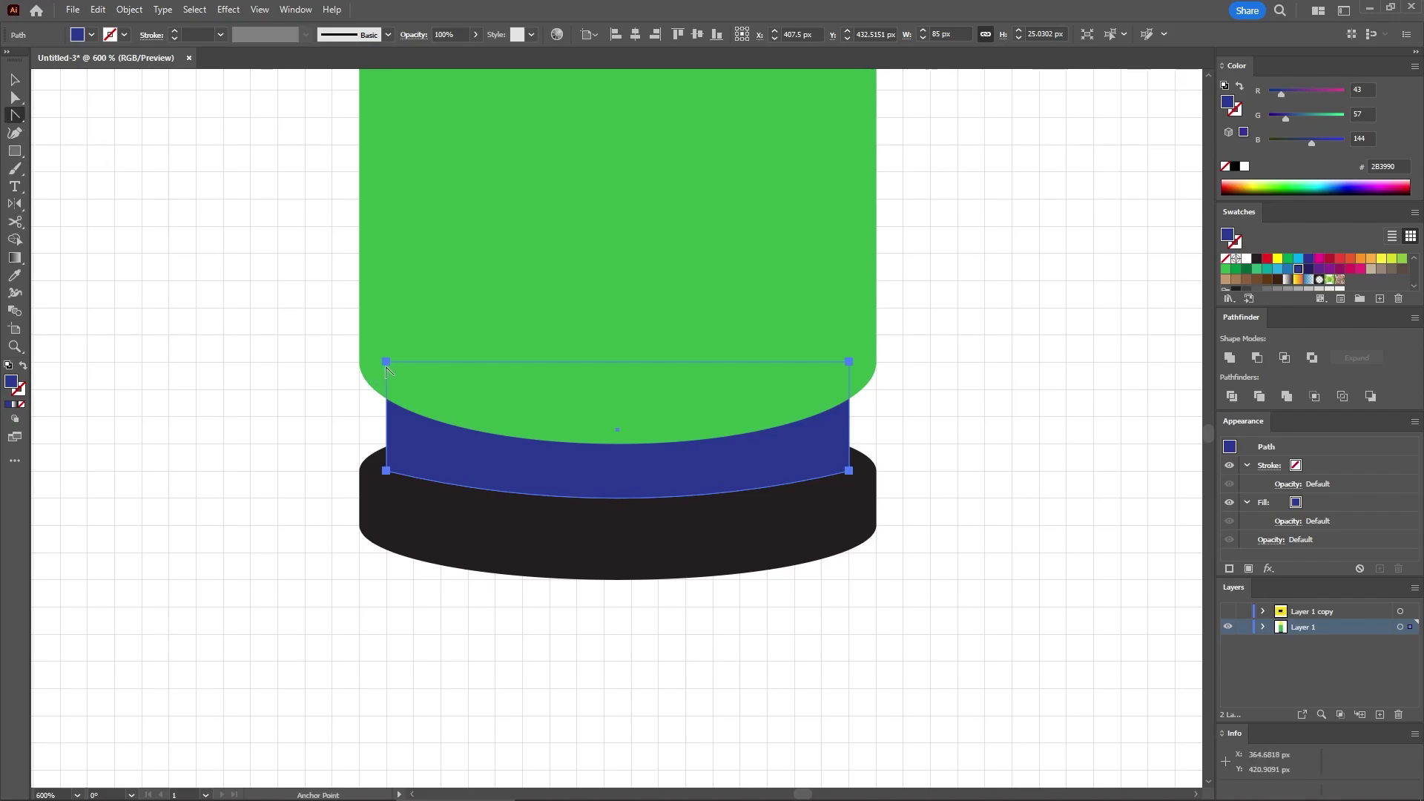
pyautogui.moveTo(849, 362); pyautogui.dragTo(849, 433)
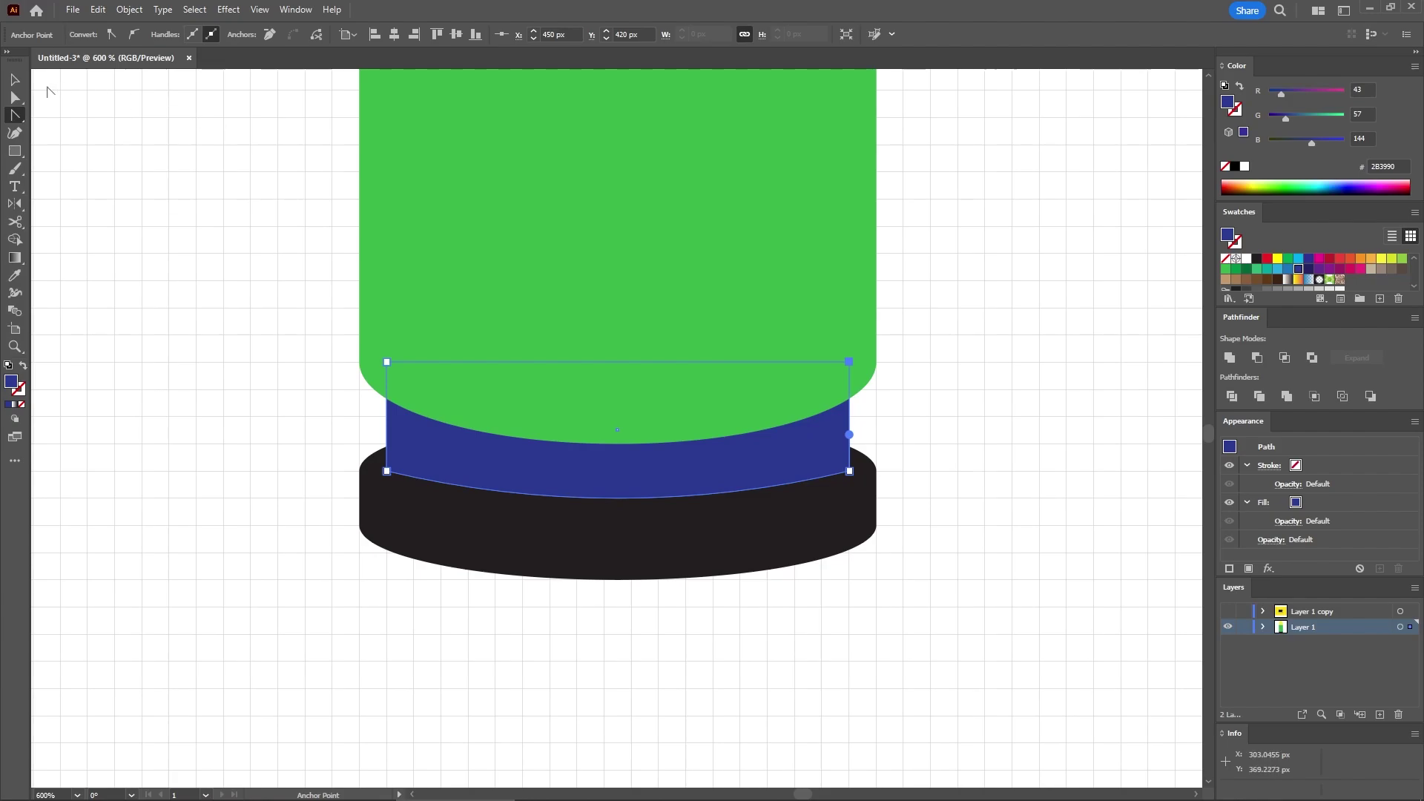
# Step: Round the blue band's two bottom corner points by 8 px
pyautogui.click(15, 97)
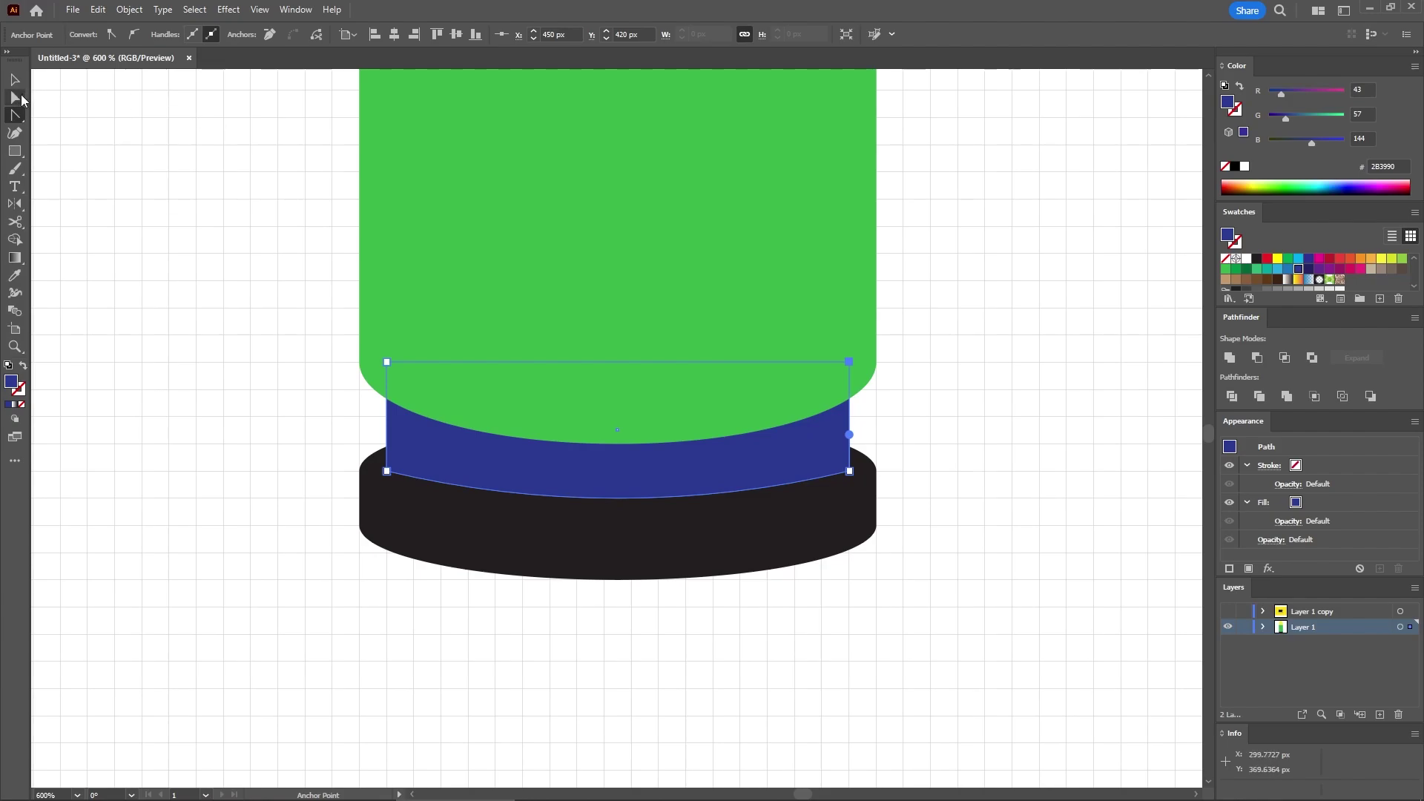
pyautogui.click(387, 470)
pyautogui.keyDown('shift'); pyautogui.click(849, 470); pyautogui.keyUp('shift')
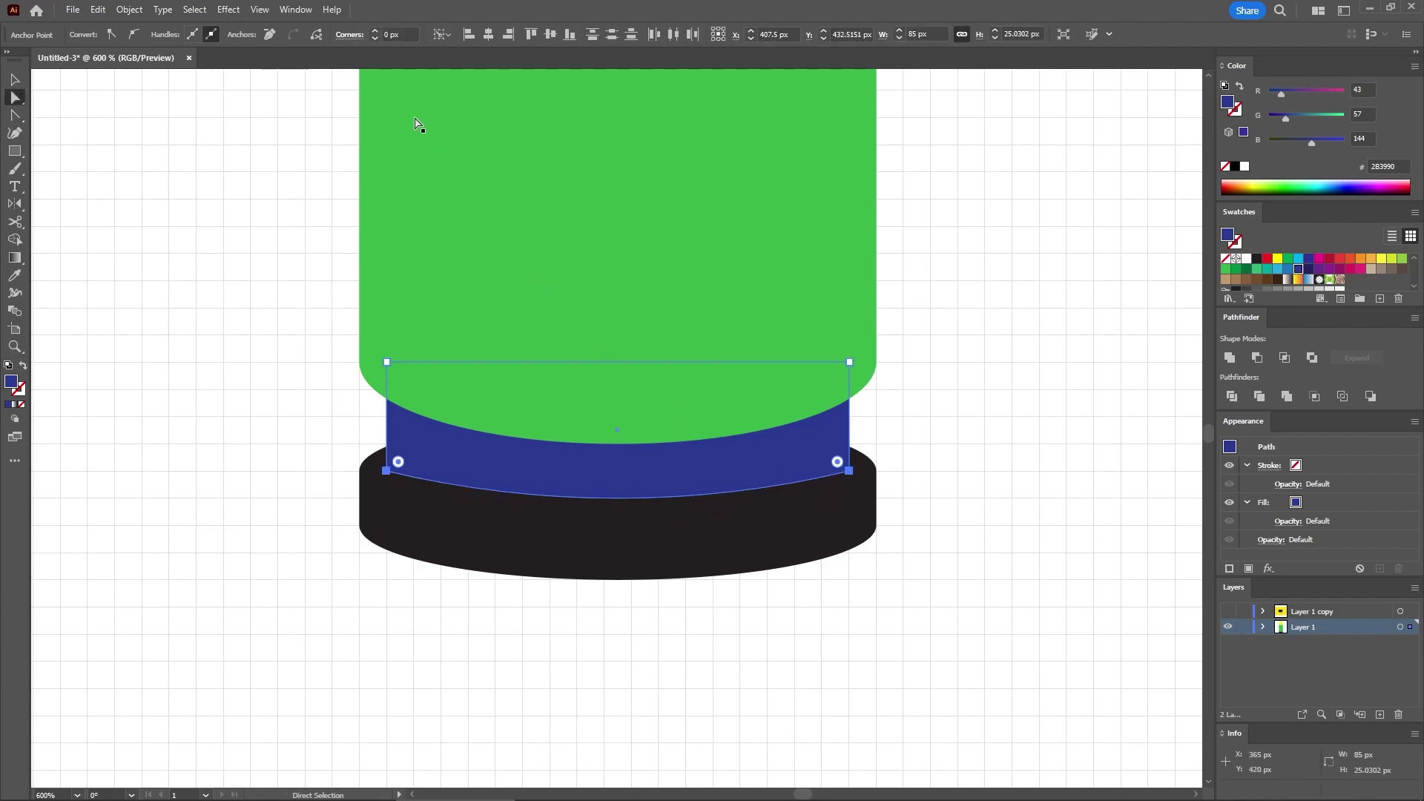
pyautogui.click(405, 35)
pyautogui.write('8')
pyautogui.press('Return')
pyautogui.click(278, 218)
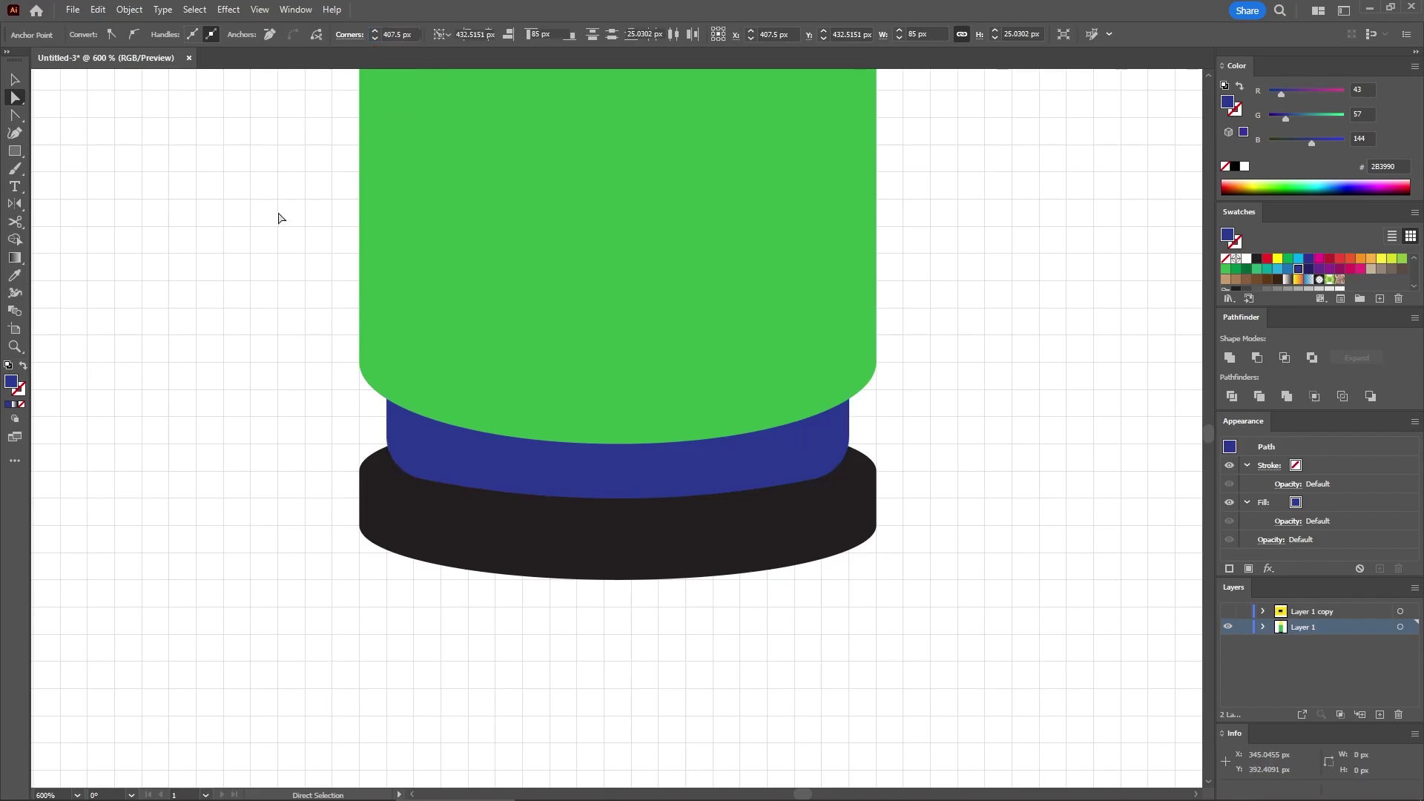
pyautogui.hotkey('ctrl', '0')
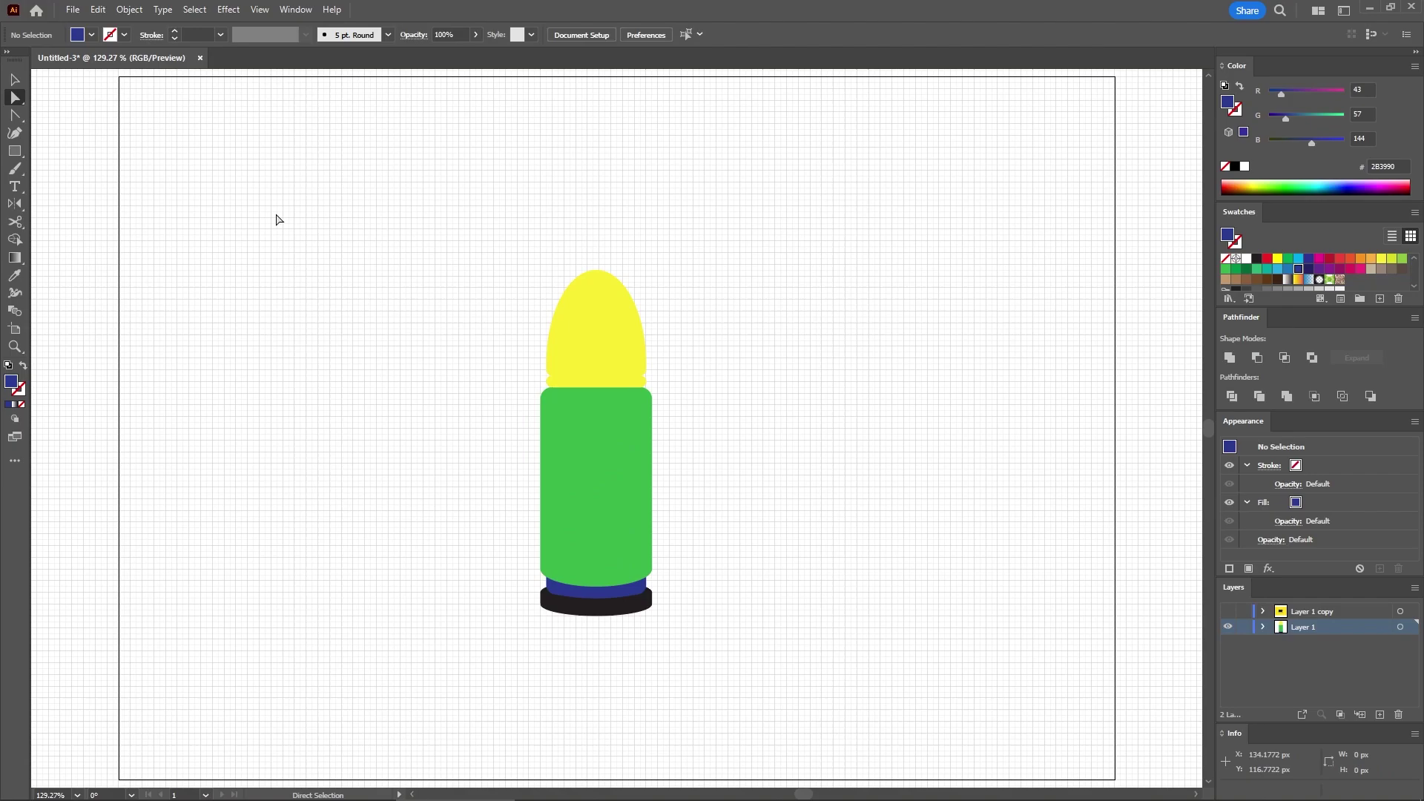
pyautogui.hotkey('ctrl', '+')
pyautogui.hotkey('ctrl', '+')
pyautogui.hotkey('ctrl', '+')
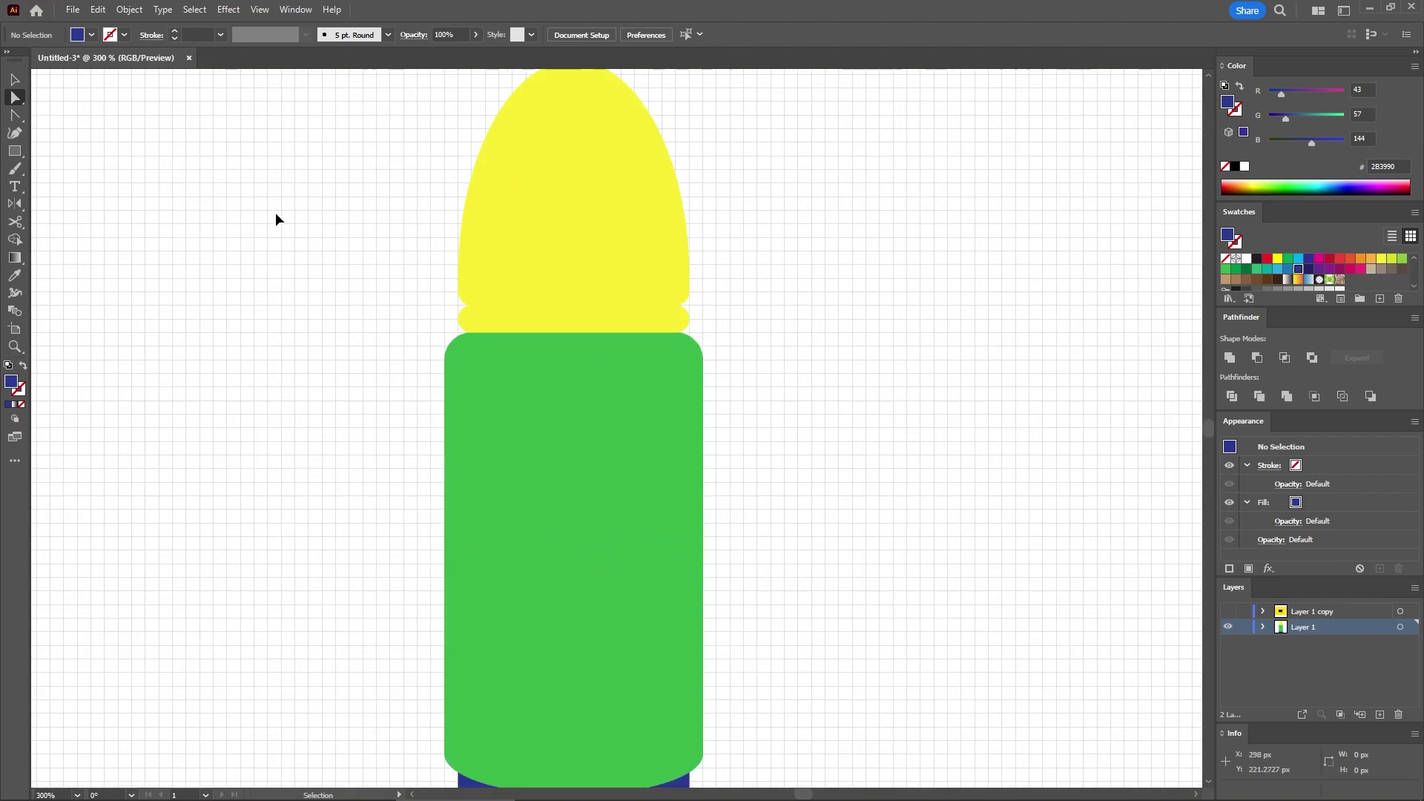
pyautogui.hotkey('ctrl', '-')
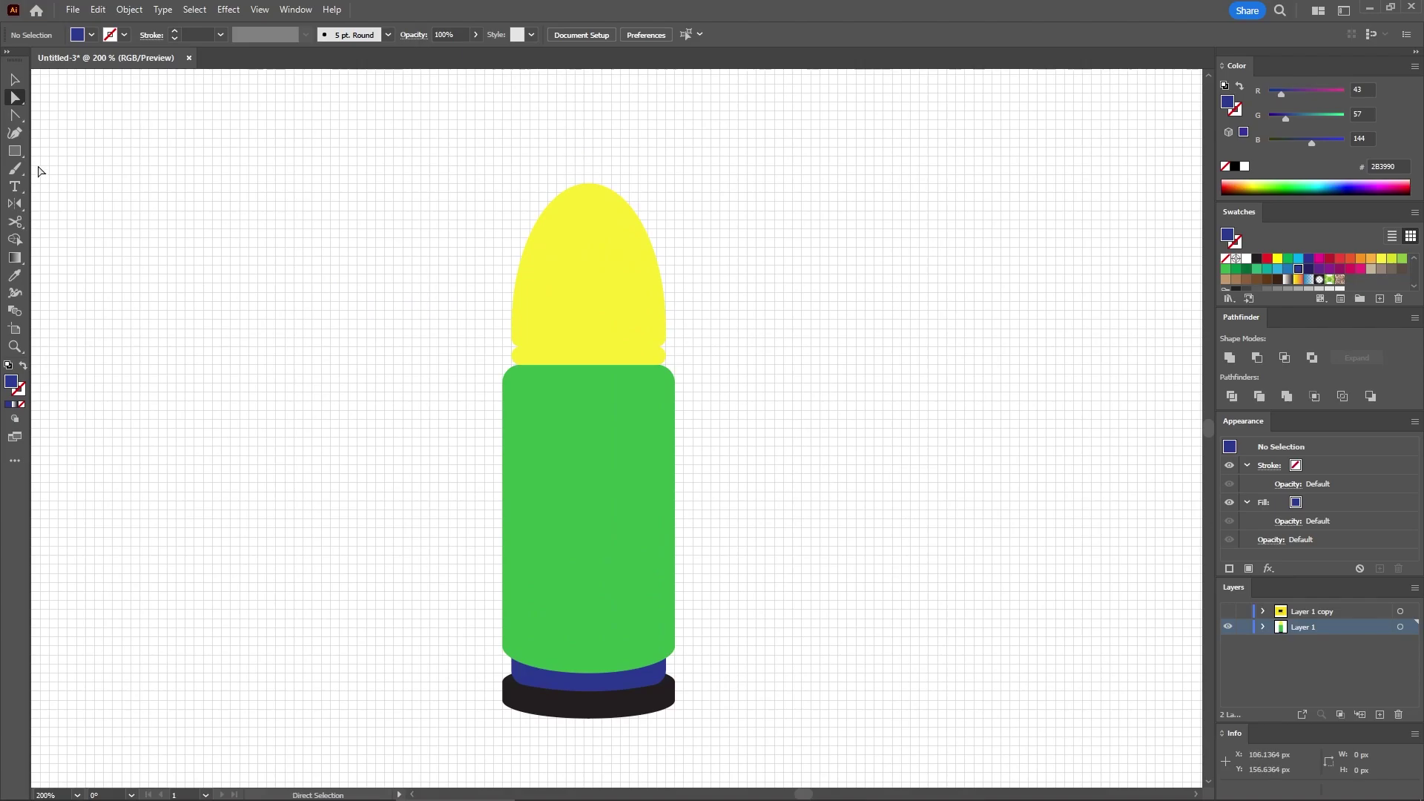
pyautogui.click(15, 151)
# Step: Draw a vertical line, centre it on the green body, and select it with all bullet parts
pyautogui.click(60, 149)
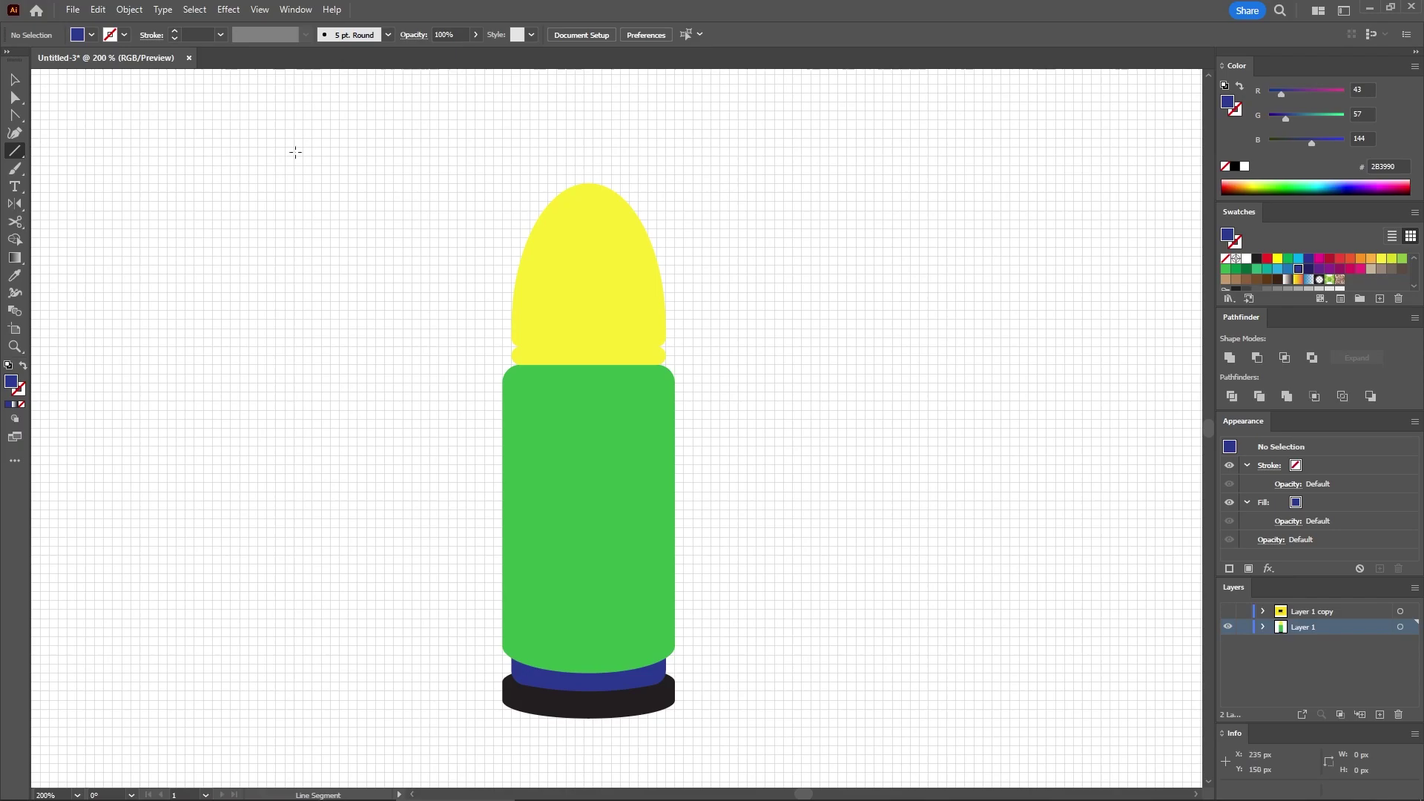
pyautogui.moveTo(356, 101); pyautogui.dragTo(357, 754)
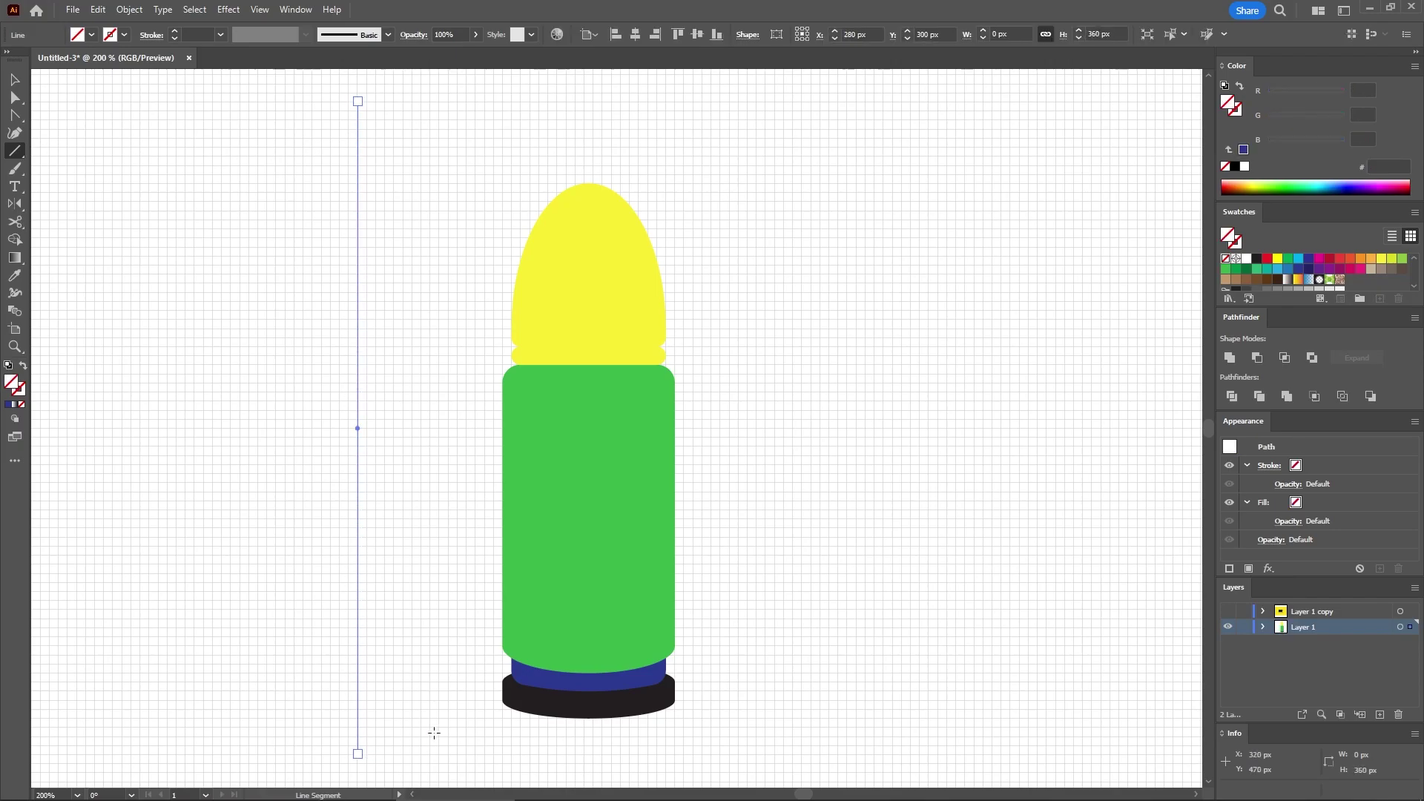
pyautogui.click(16, 80)
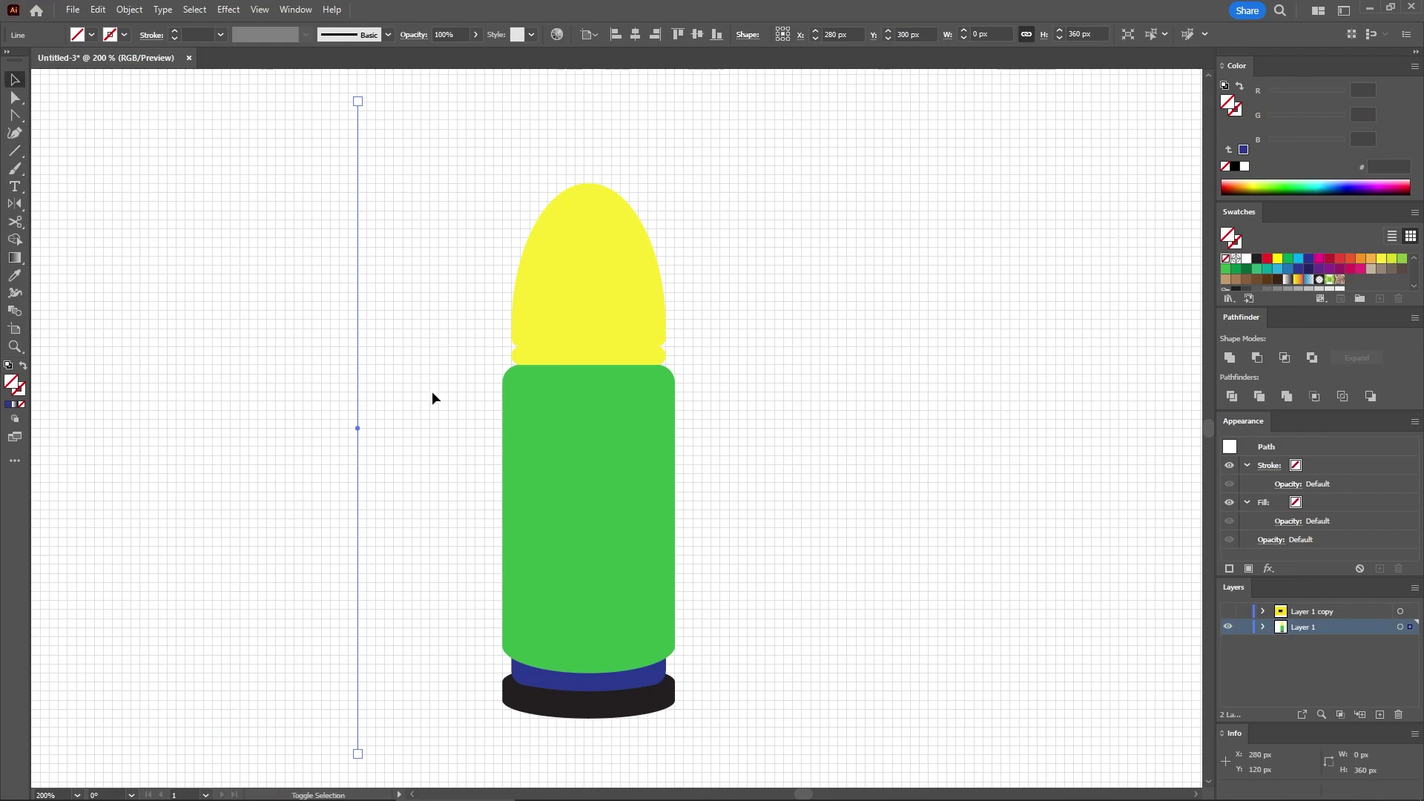
pyautogui.keyDown('shift'); pyautogui.click(593, 422); pyautogui.keyUp('shift')
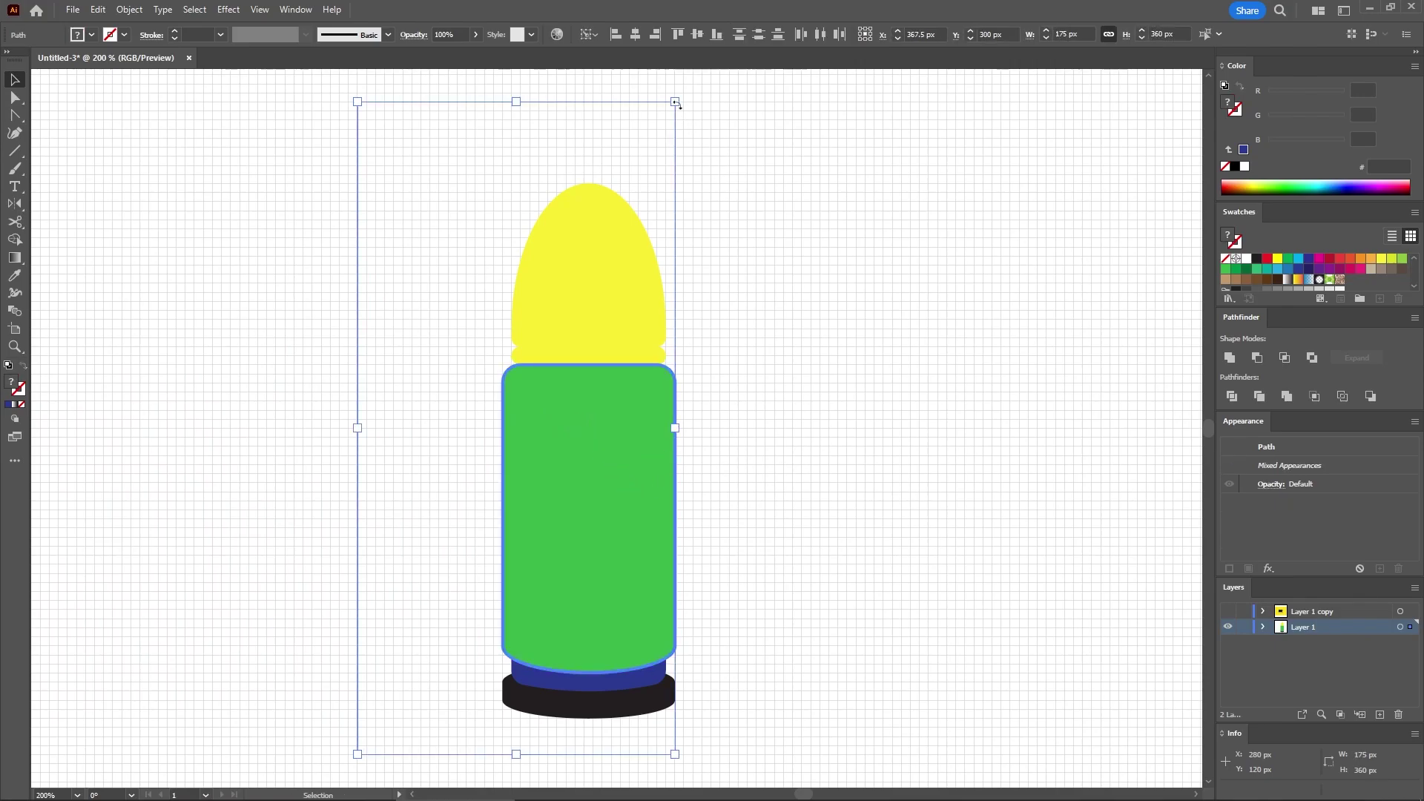
pyautogui.click(636, 35)
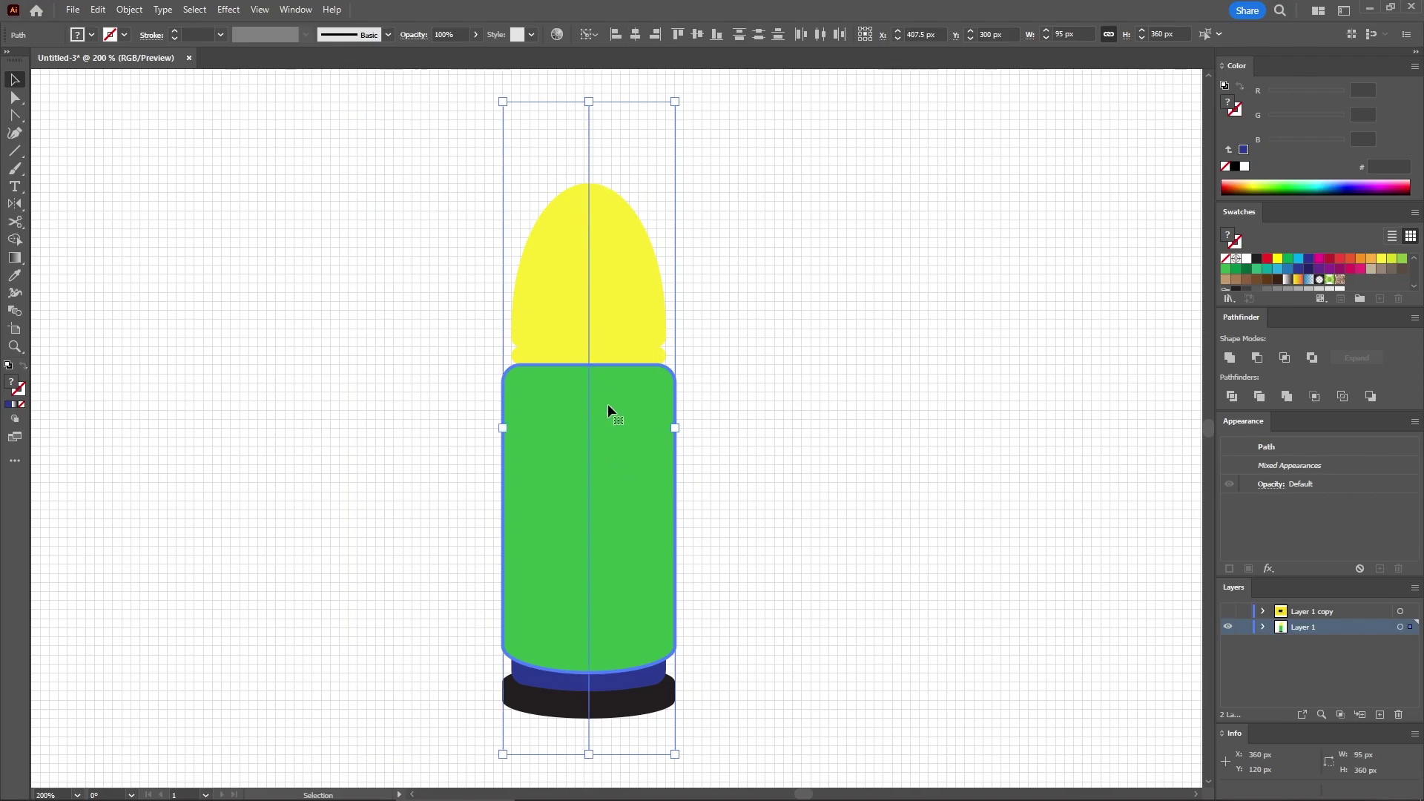
pyautogui.click(744, 444)
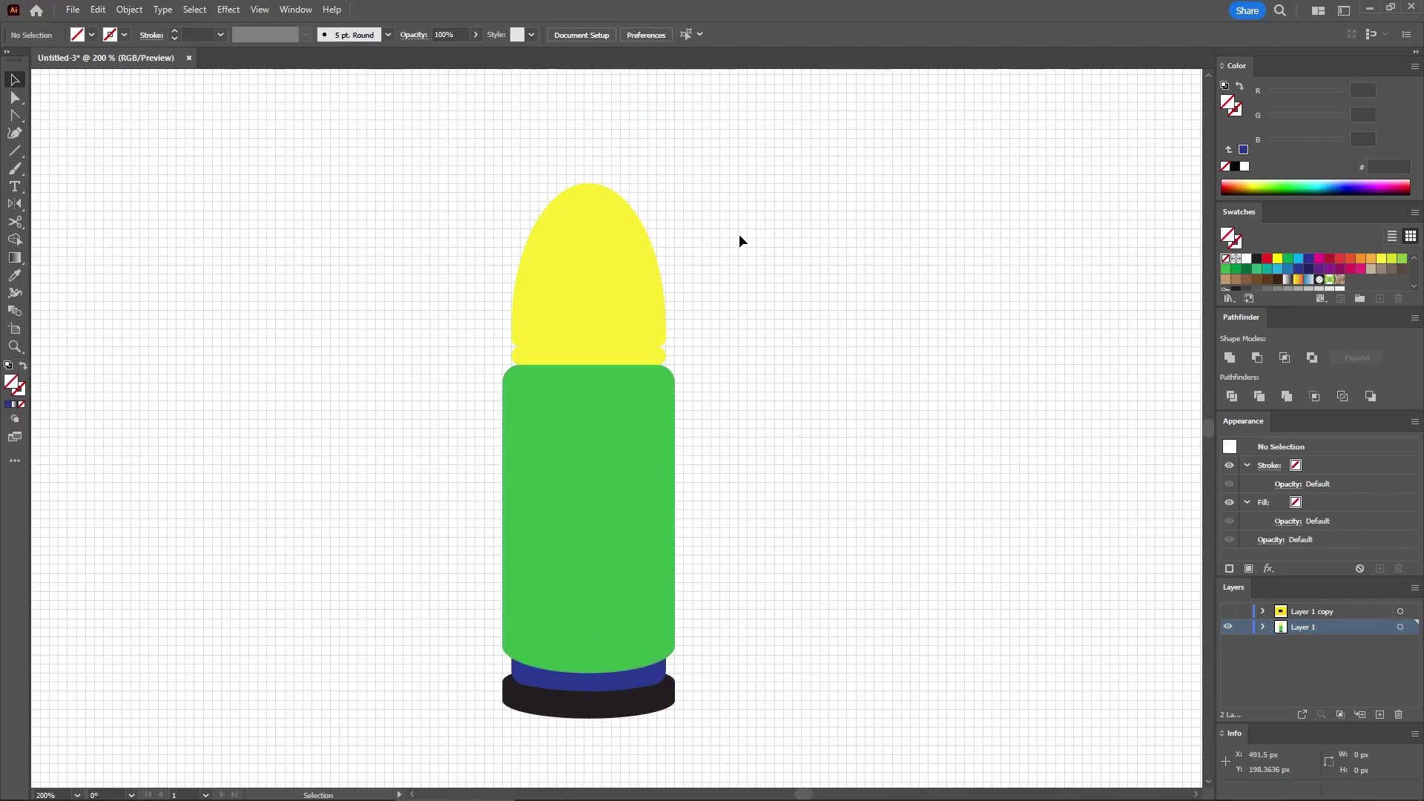
pyautogui.moveTo(718, 141); pyautogui.dragTo(459, 742)
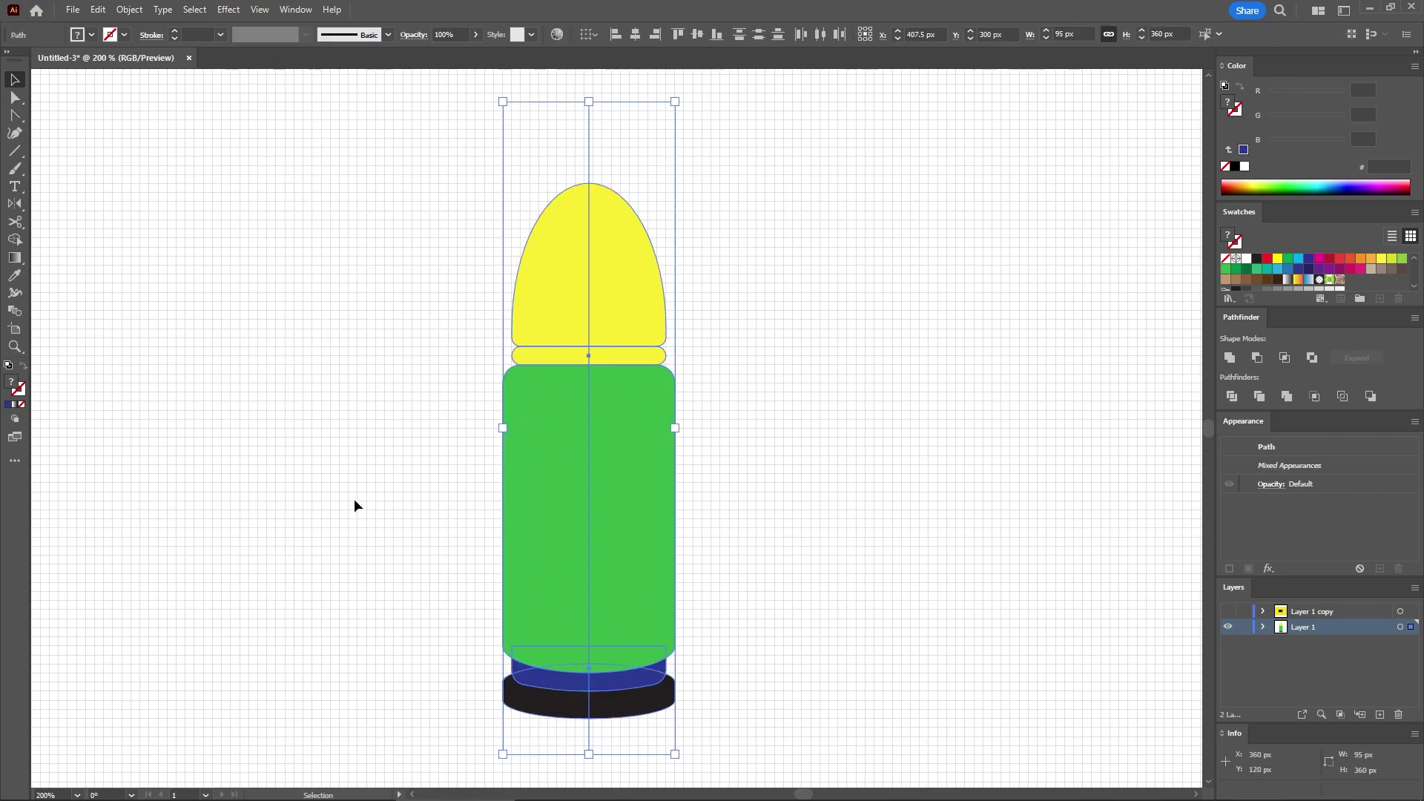
# Step: Use Shape Builder to delete the left half of every bullet piece and the line stub above the tip
pyautogui.click(15, 241)
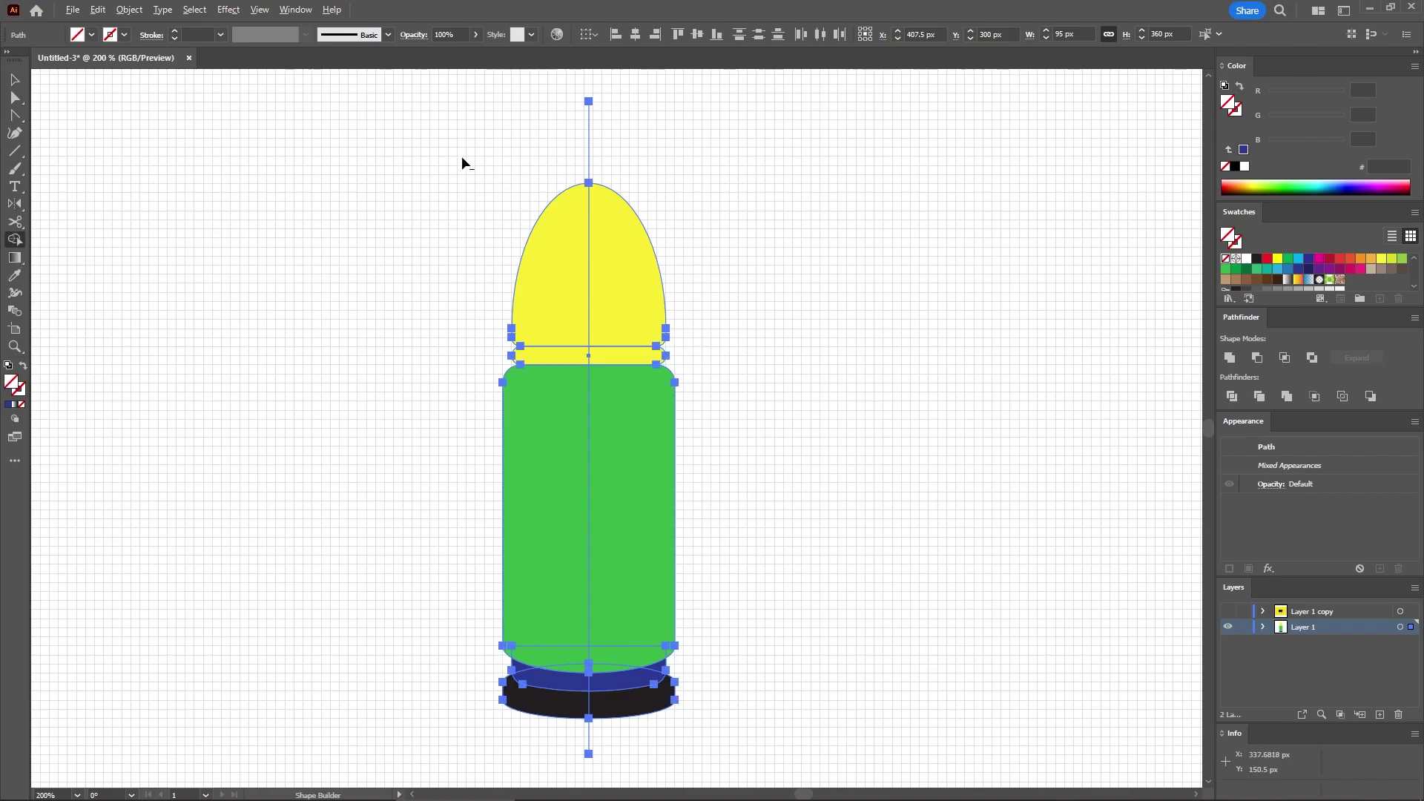
pyautogui.moveTo(448, 143); pyautogui.dragTo(549, 734)
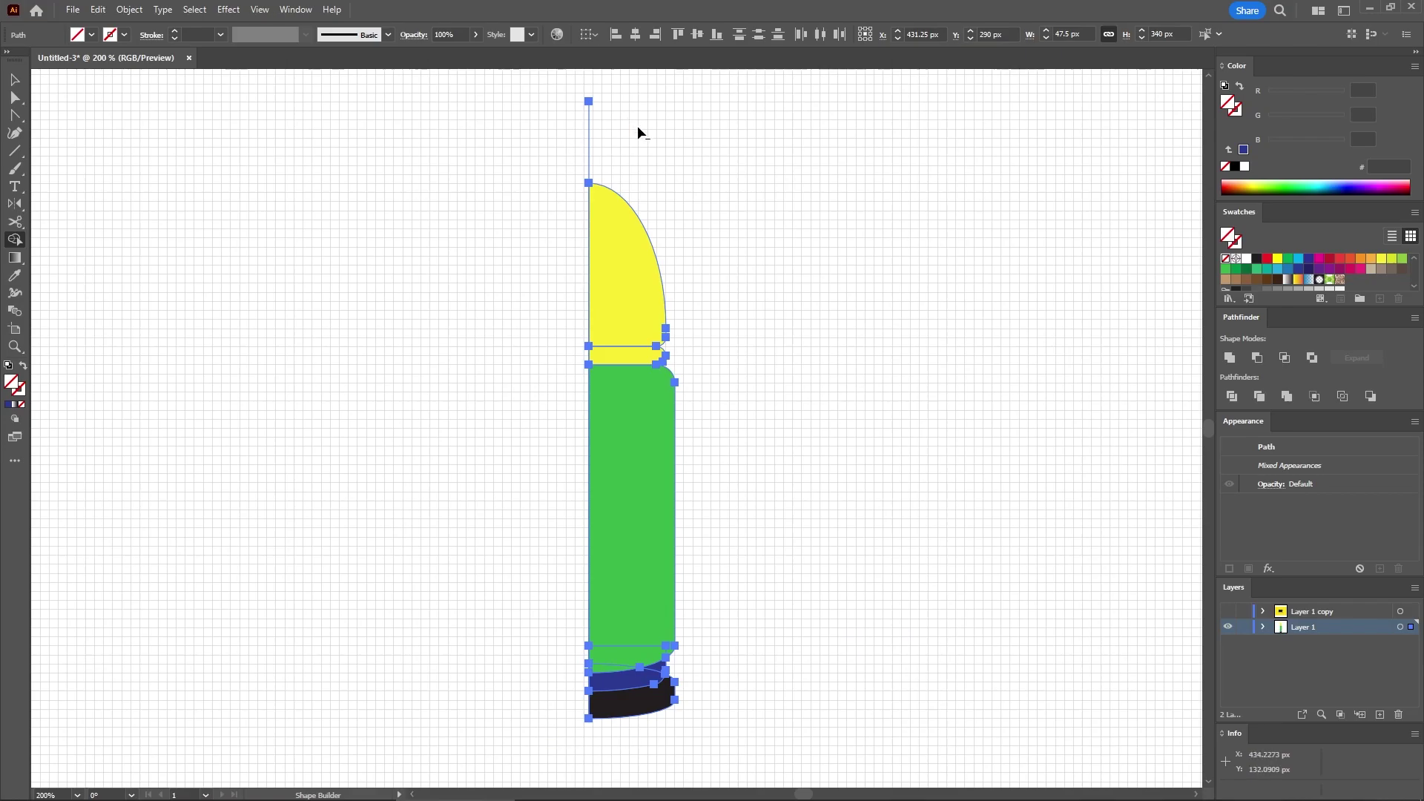
pyautogui.moveTo(553, 138); pyautogui.dragTo(615, 145)
pyautogui.click(1262, 627)
pyautogui.click(1392, 643)
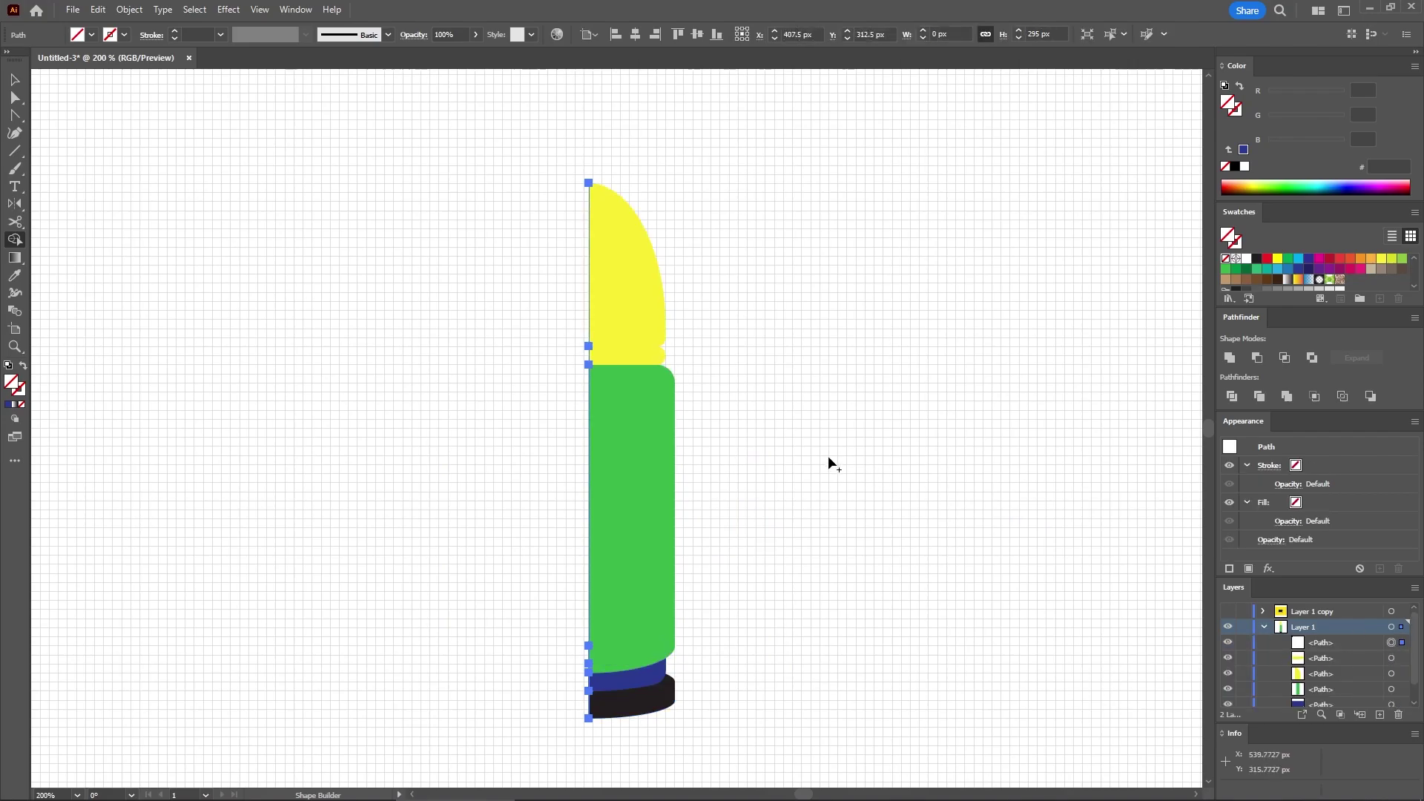
pyautogui.hotkey('ctrl', 'shift', 'a')
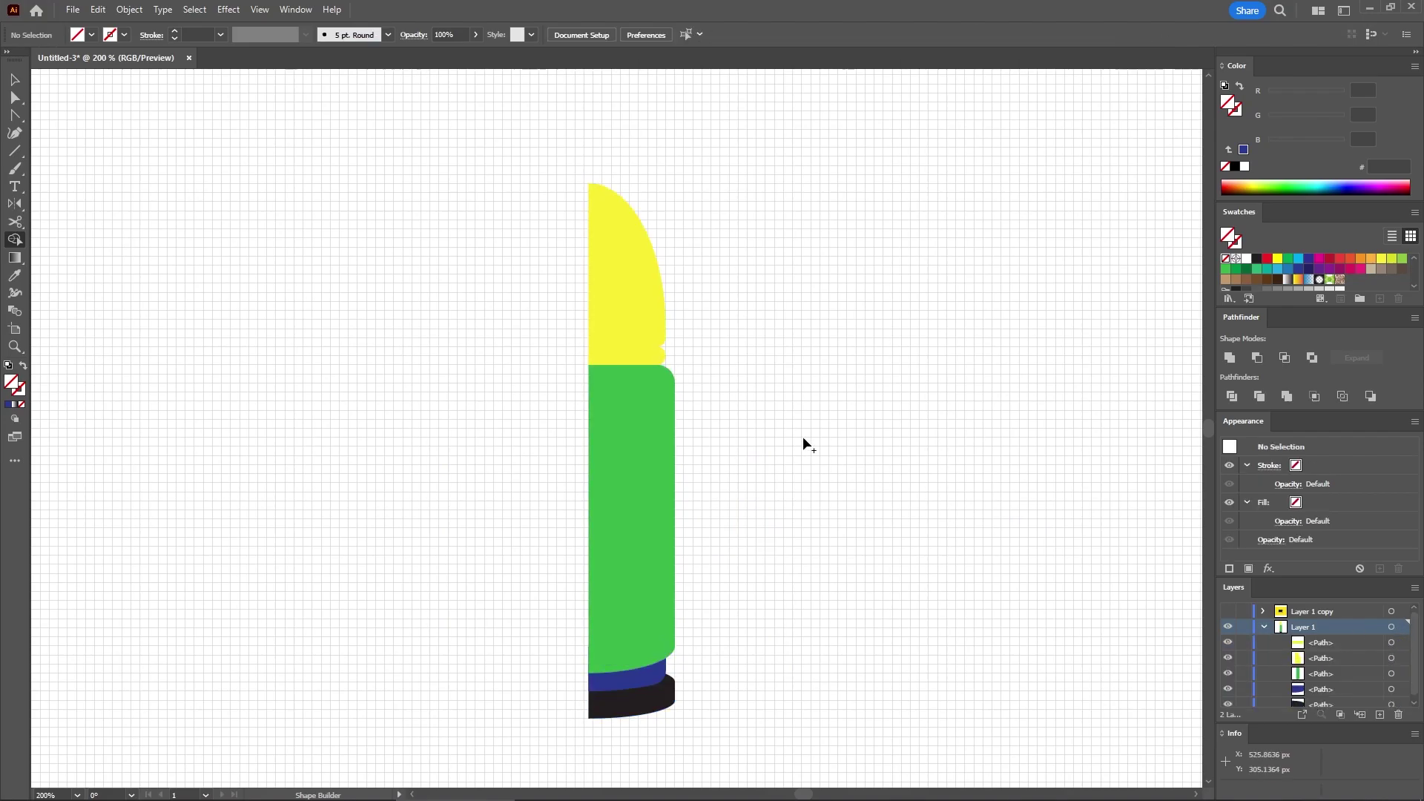
pyautogui.click(18, 79)
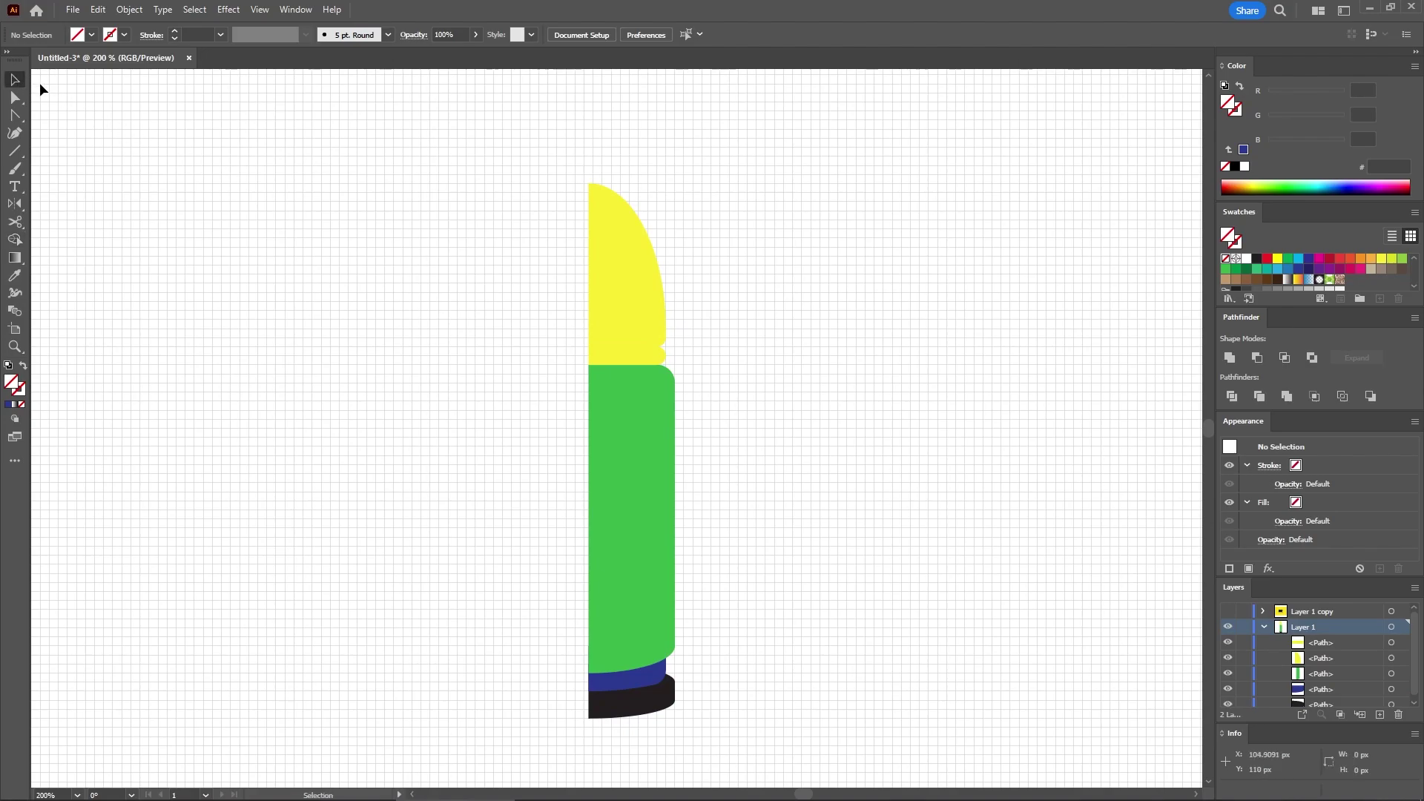
# Step: Colour the bullet body tan, RGB 211/170/80
pyautogui.click(631, 411)
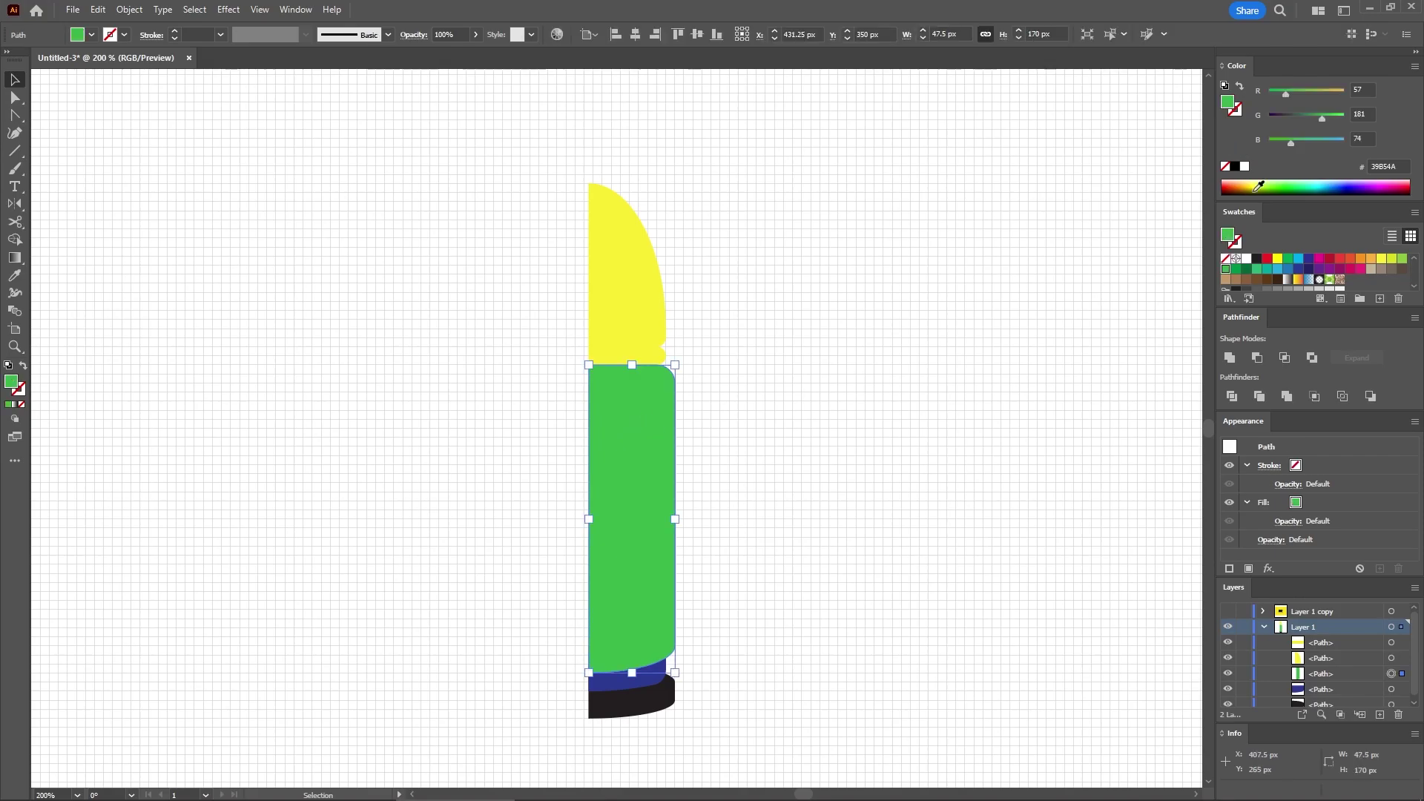
pyautogui.click(1360, 89)
pyautogui.write('2')
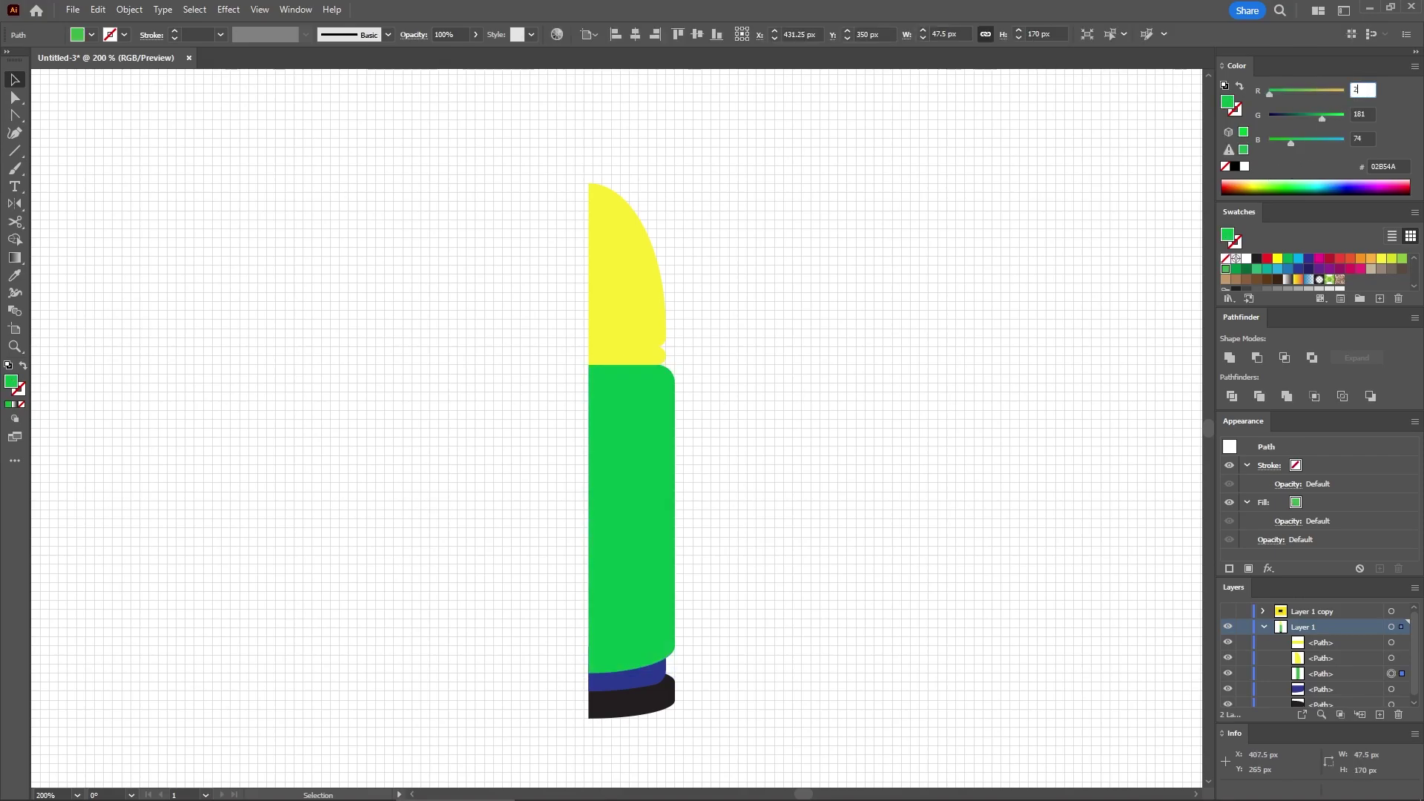
pyautogui.write('11')
pyautogui.press('Tab')
pyautogui.write('170')
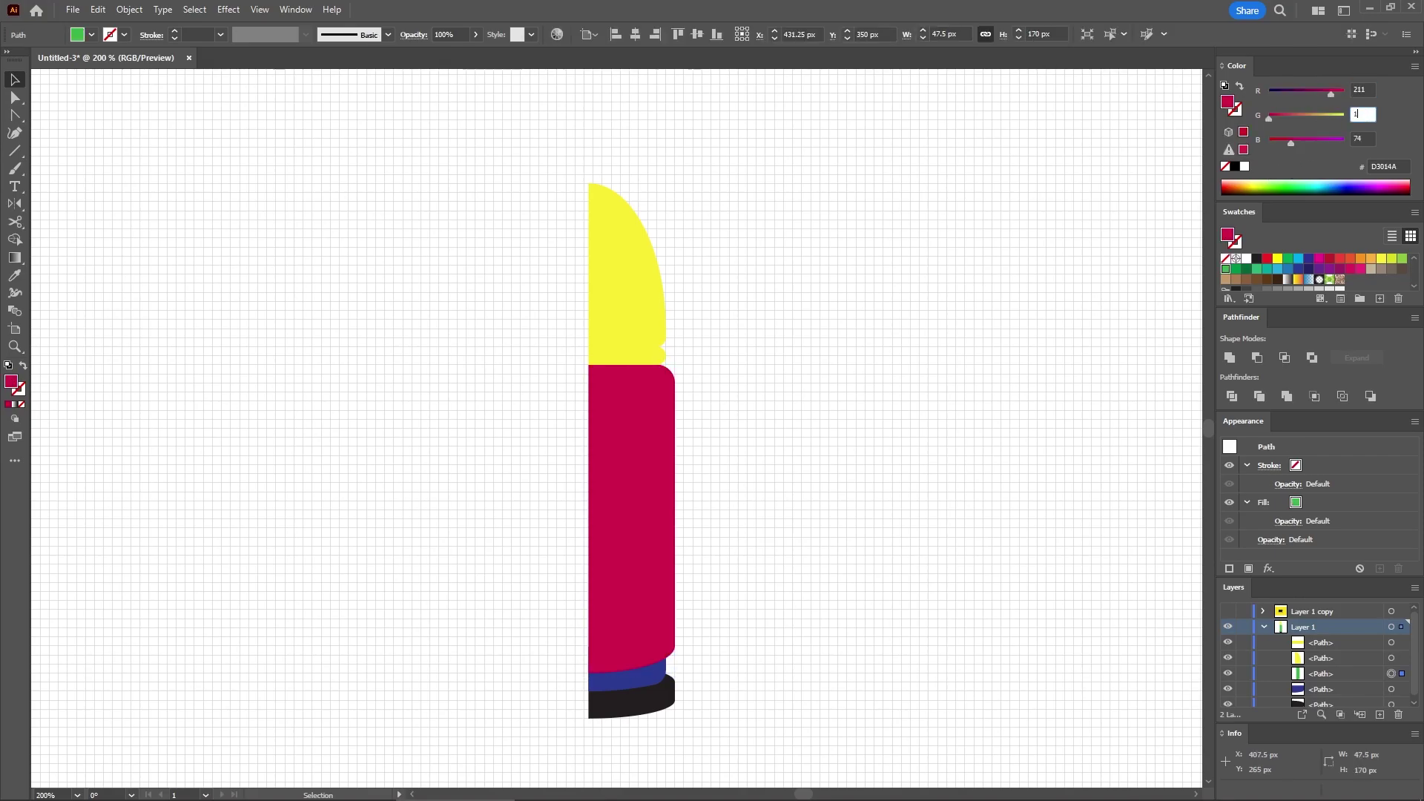
pyautogui.press('Tab')
pyautogui.write('80')
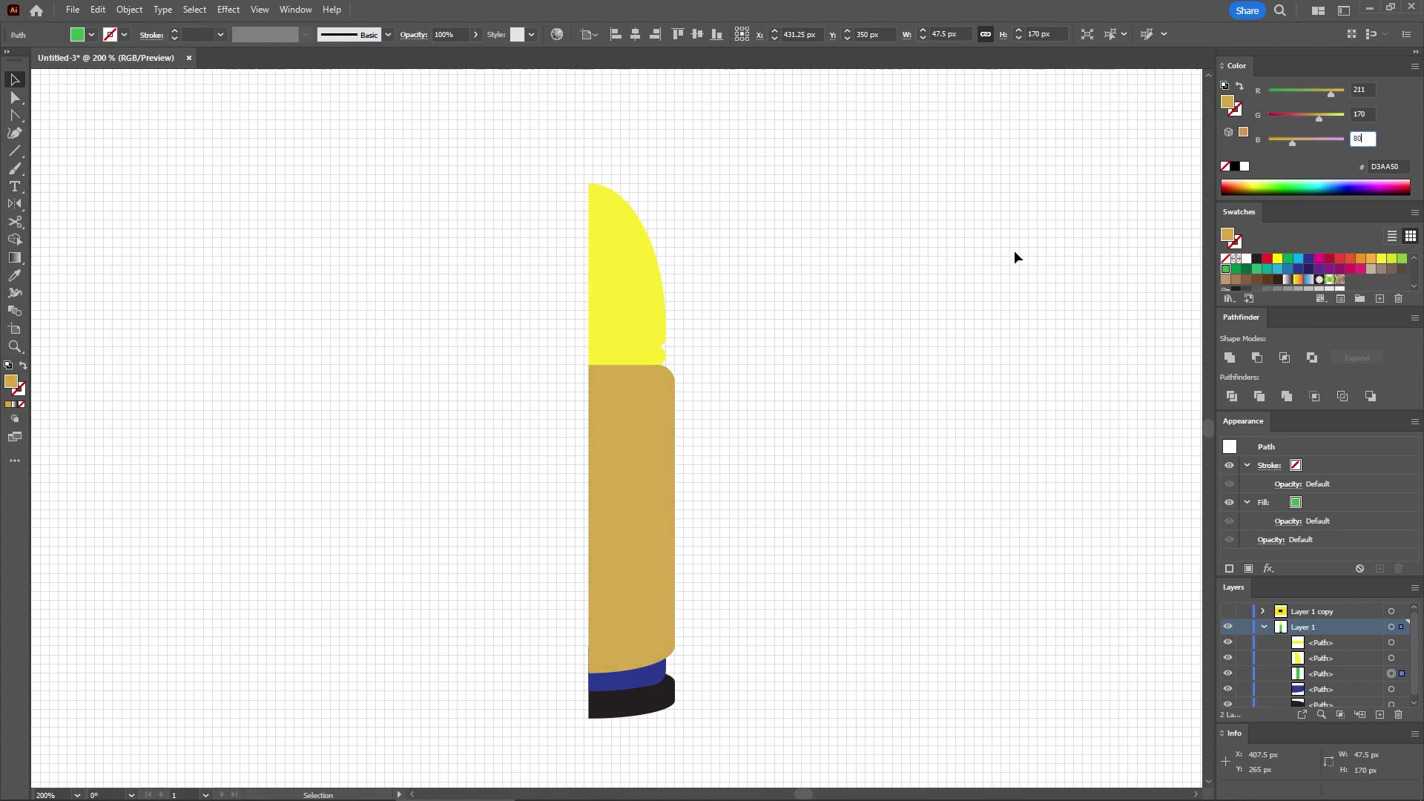
pyautogui.press('Return')
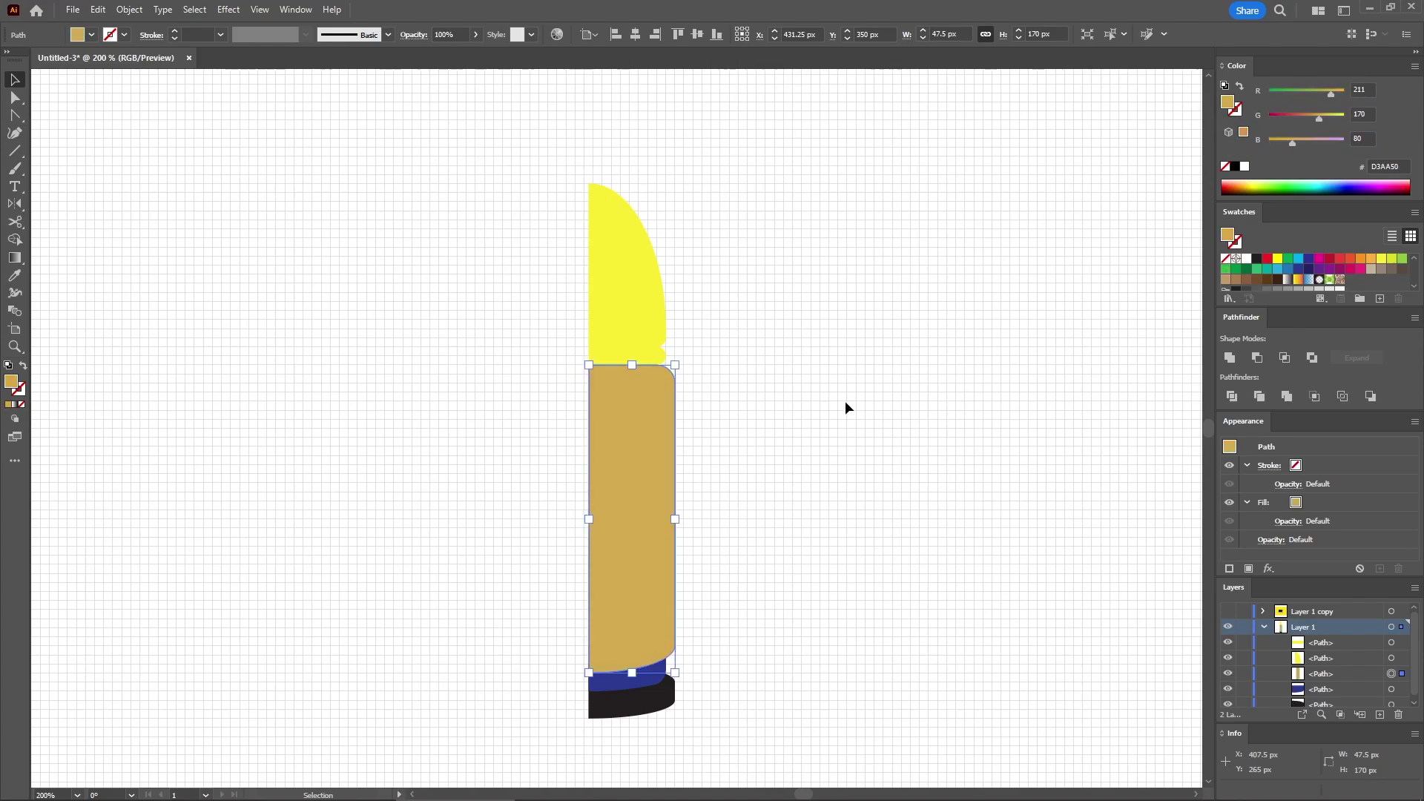
pyautogui.click(816, 402)
# Step: Colour the tip and lower band brown, RGB 129/79/70
pyautogui.click(645, 302)
pyautogui.keyDown('shift'); pyautogui.click(625, 688); pyautogui.keyUp('shift')
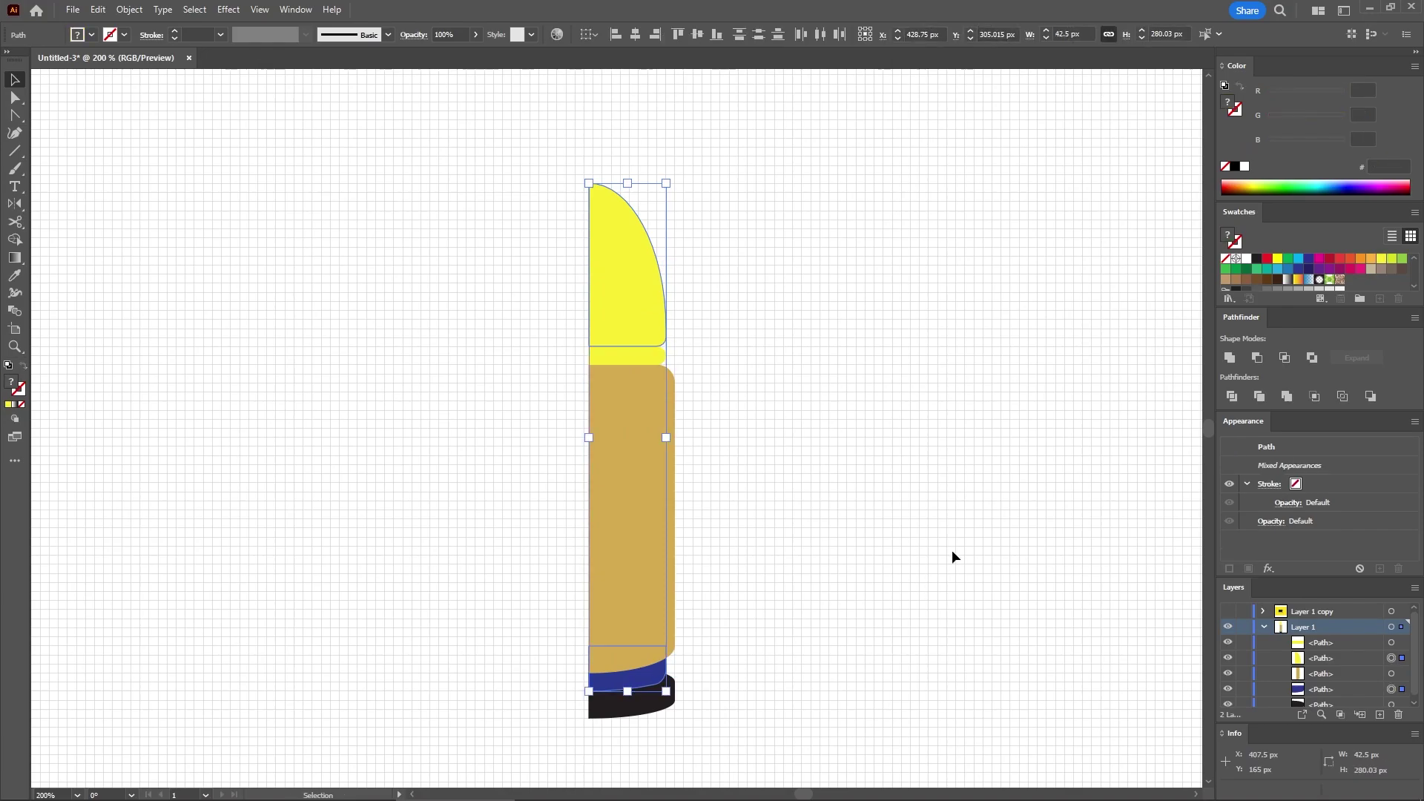
pyautogui.click(1363, 90)
pyautogui.write('129')
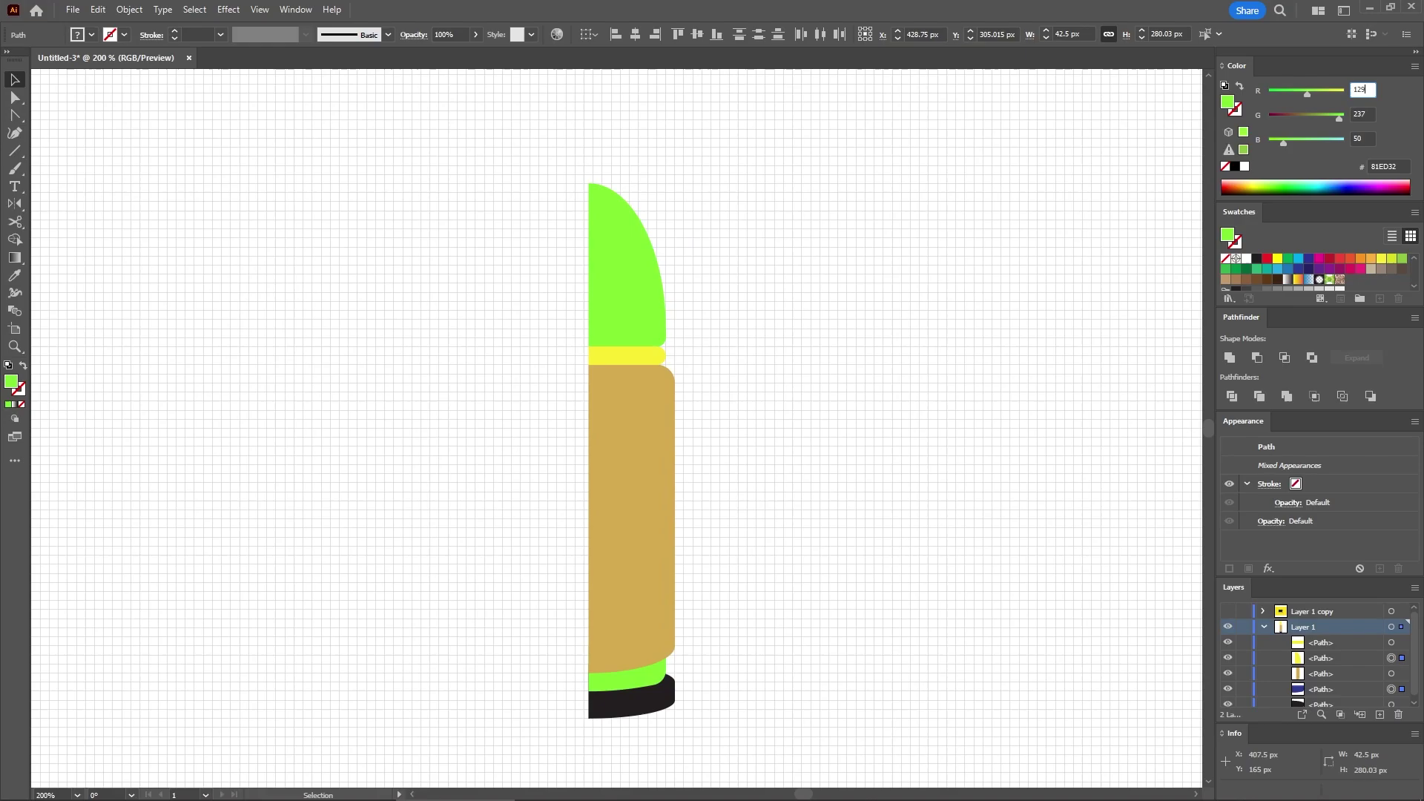
pyautogui.press('Tab')
pyautogui.write('79')
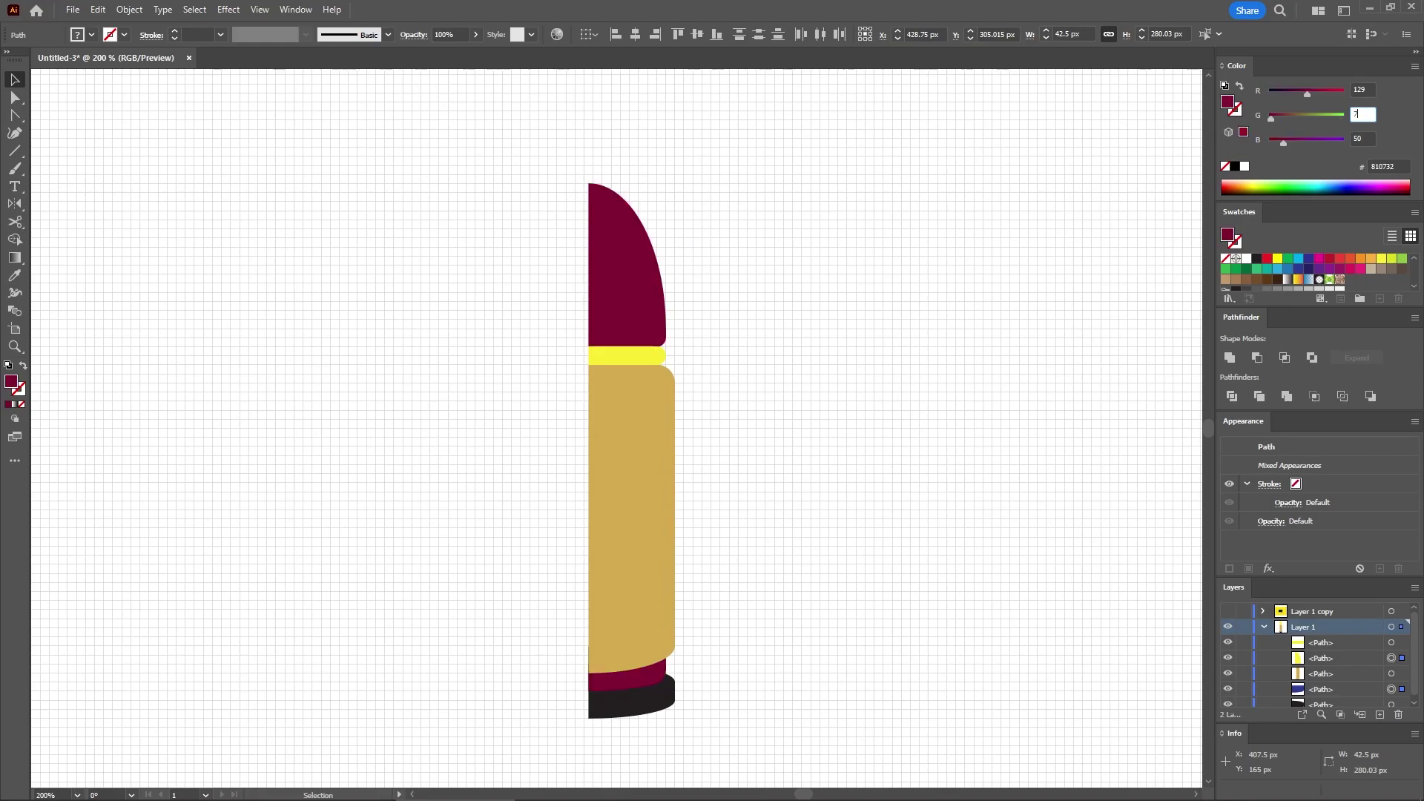
pyautogui.press('Tab')
pyautogui.write('70')
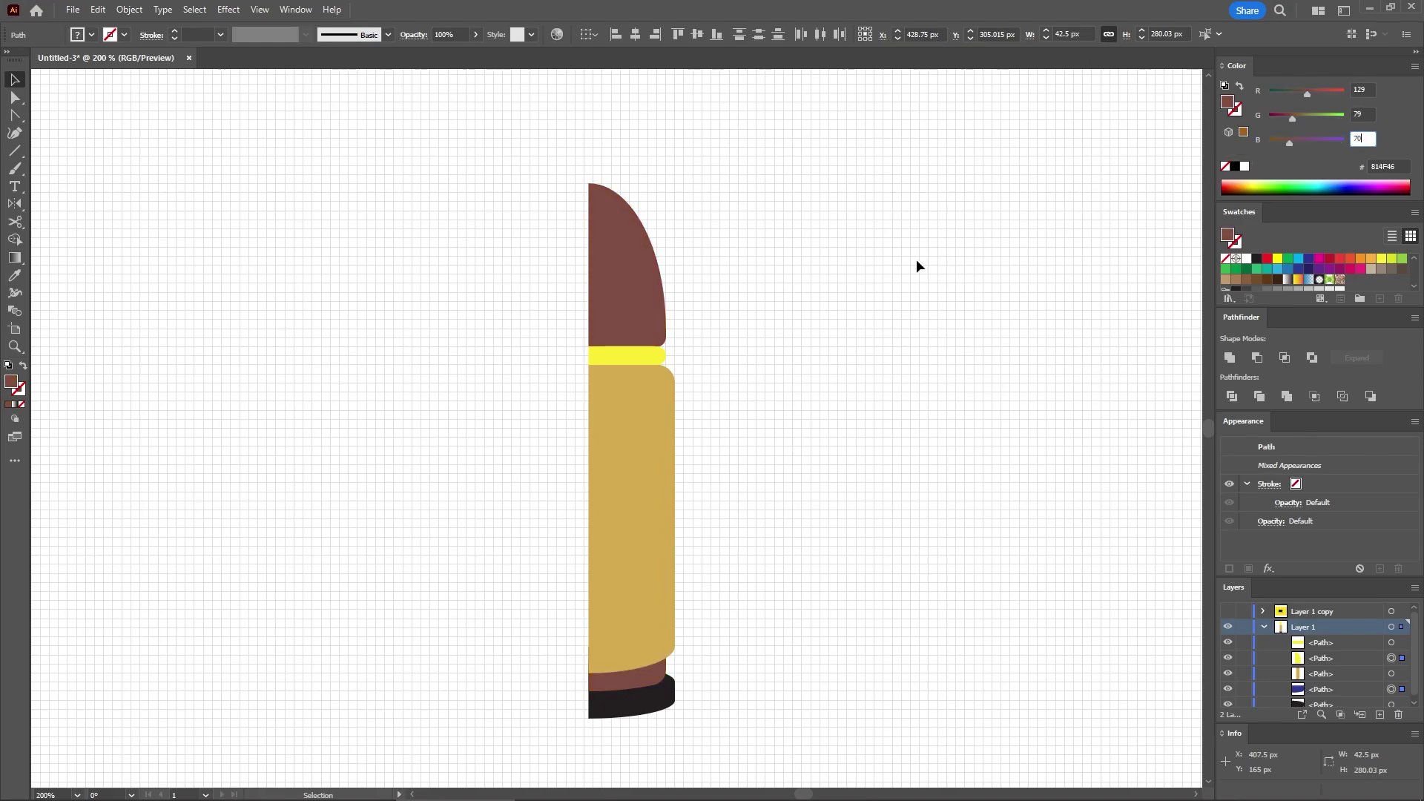
pyautogui.press('Return')
pyautogui.click(714, 411)
# Step: Colour the neck band and base gold, RGB 219/170/77
pyautogui.click(649, 362)
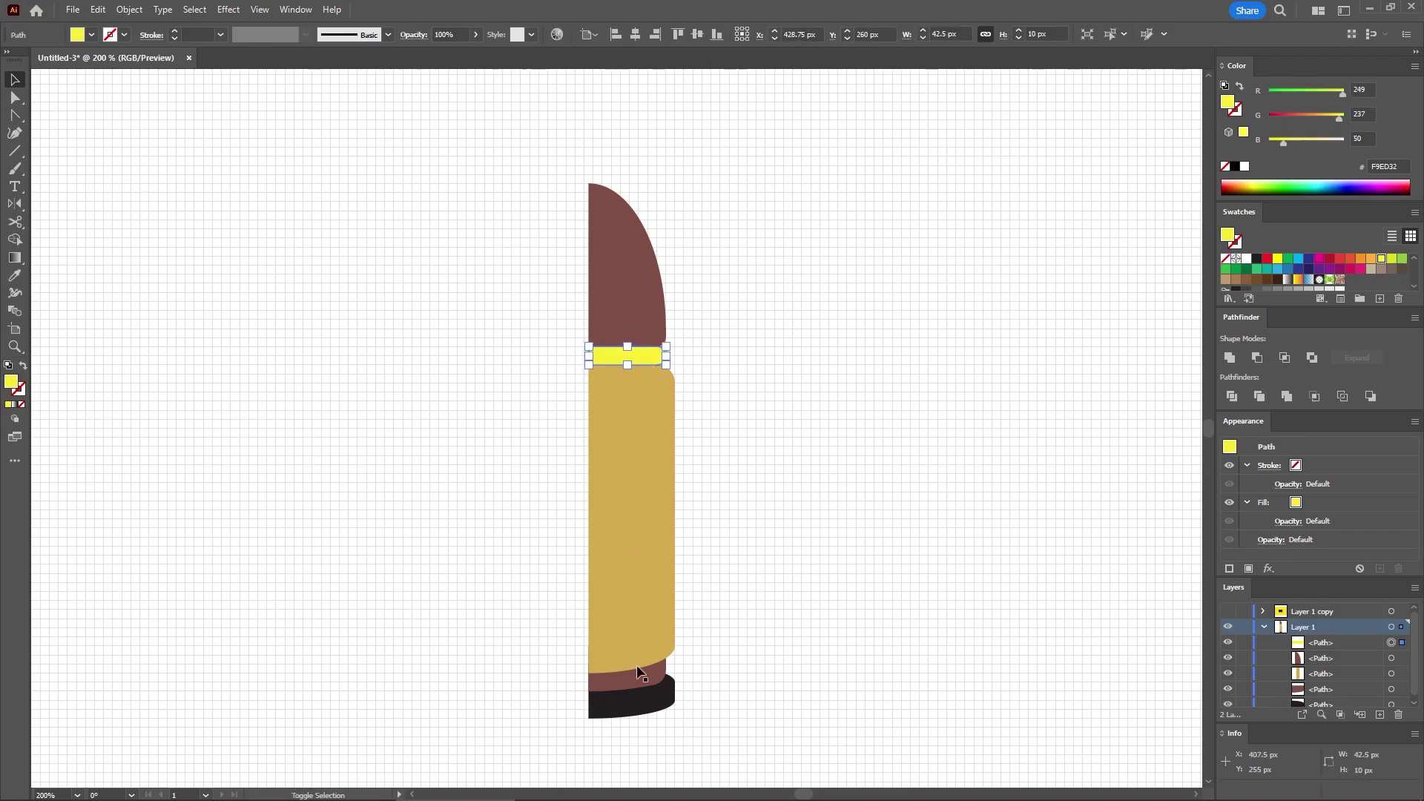
pyautogui.keyDown('shift'); pyautogui.click(639, 713); pyautogui.keyUp('shift')
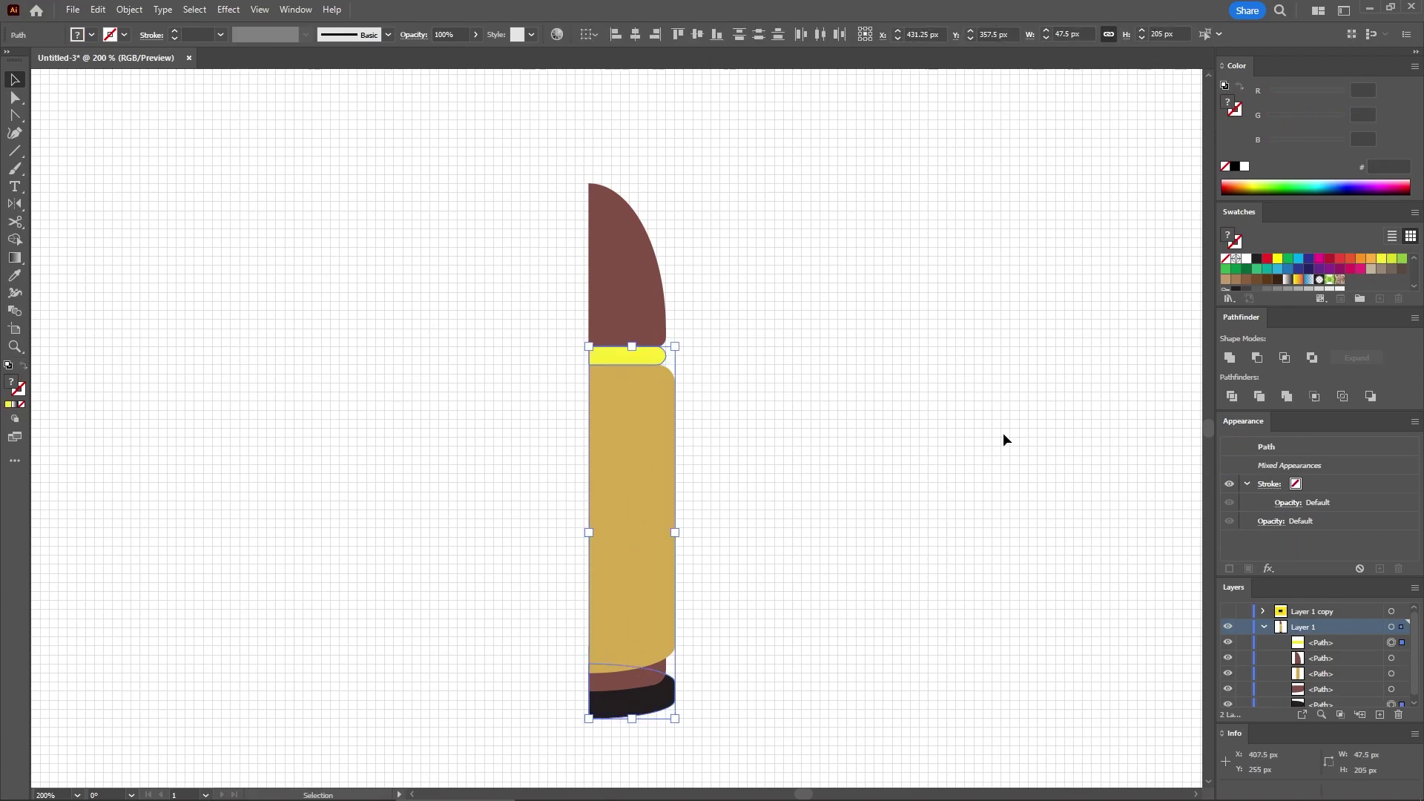
pyautogui.click(1362, 90)
pyautogui.write('219')
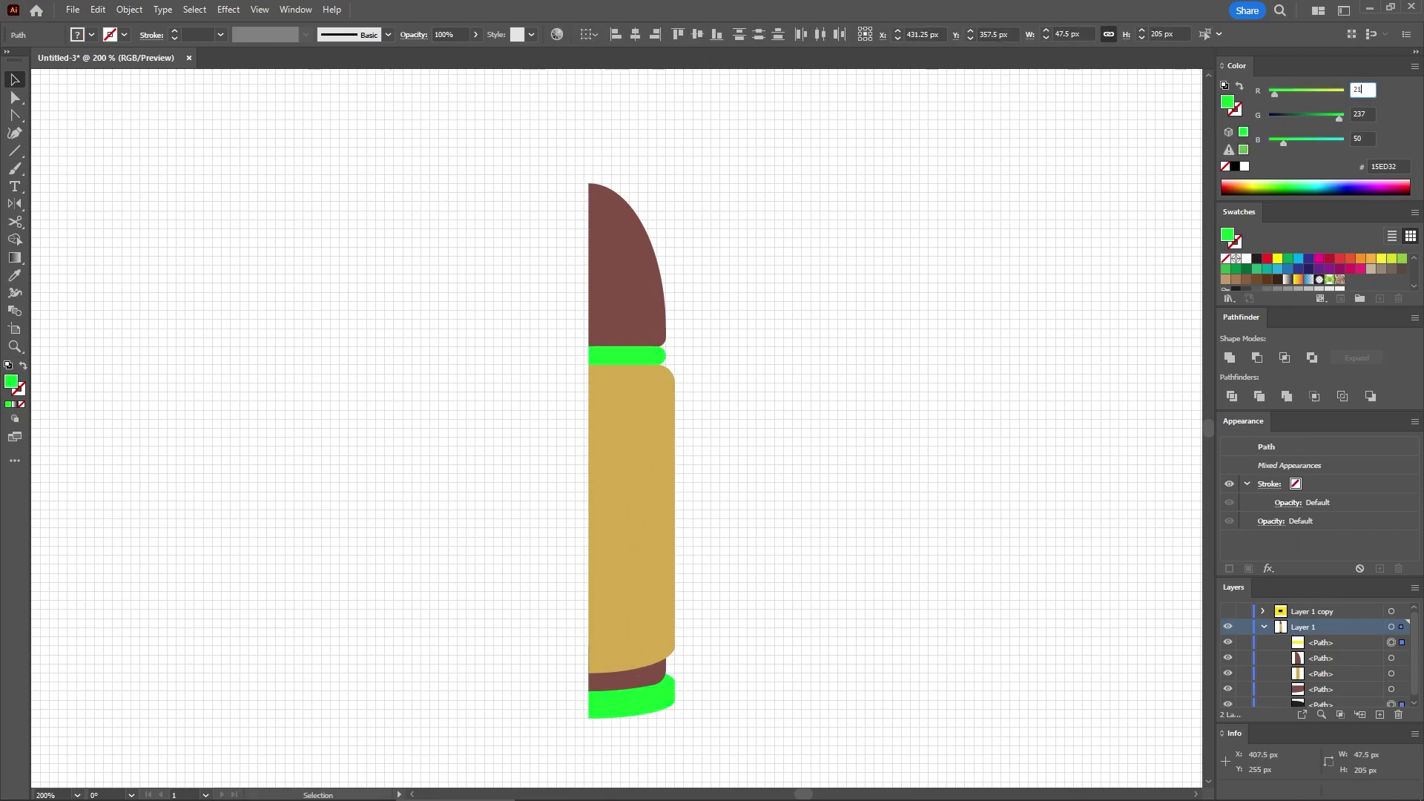
pyautogui.click(1363, 110)
pyautogui.write('170')
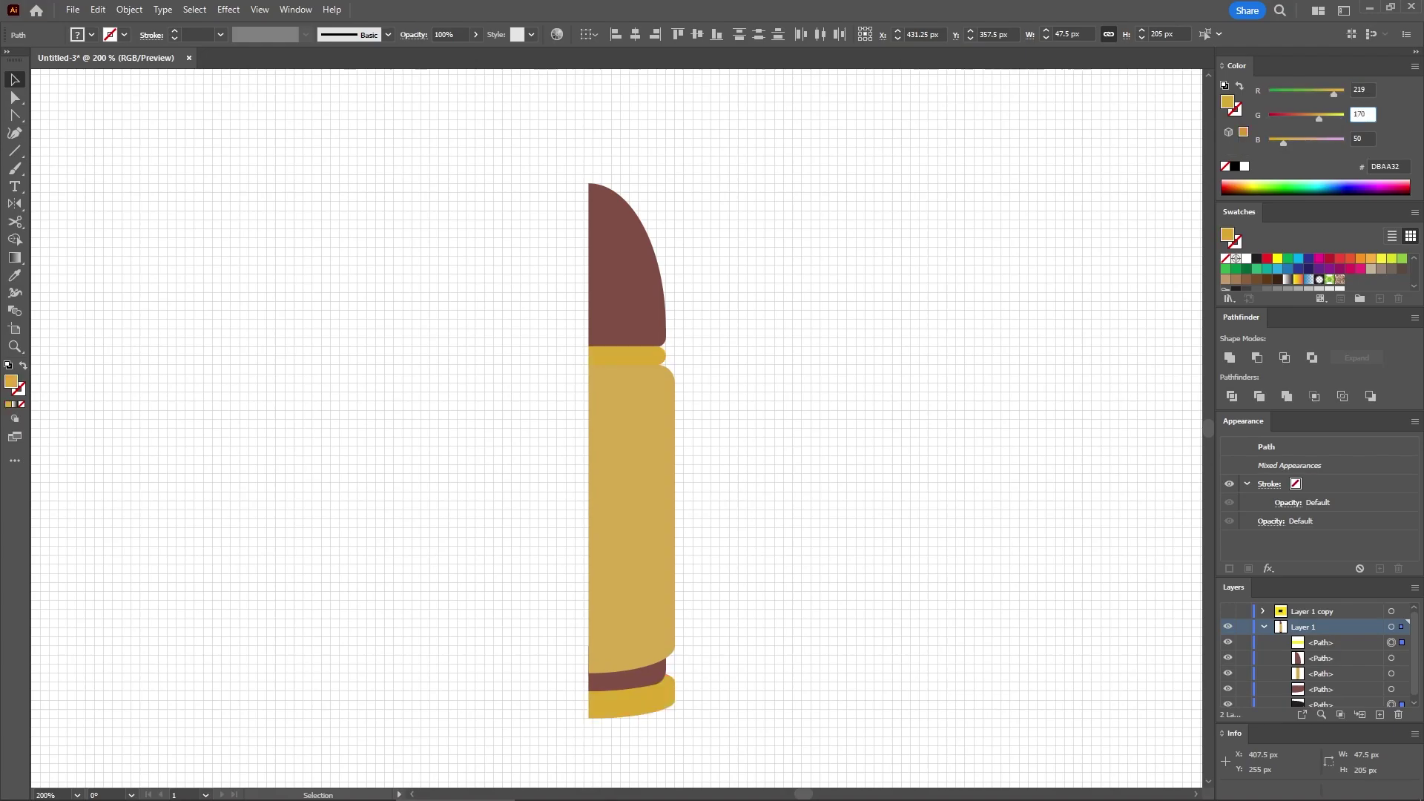
pyautogui.press('Tab')
pyautogui.write('77')
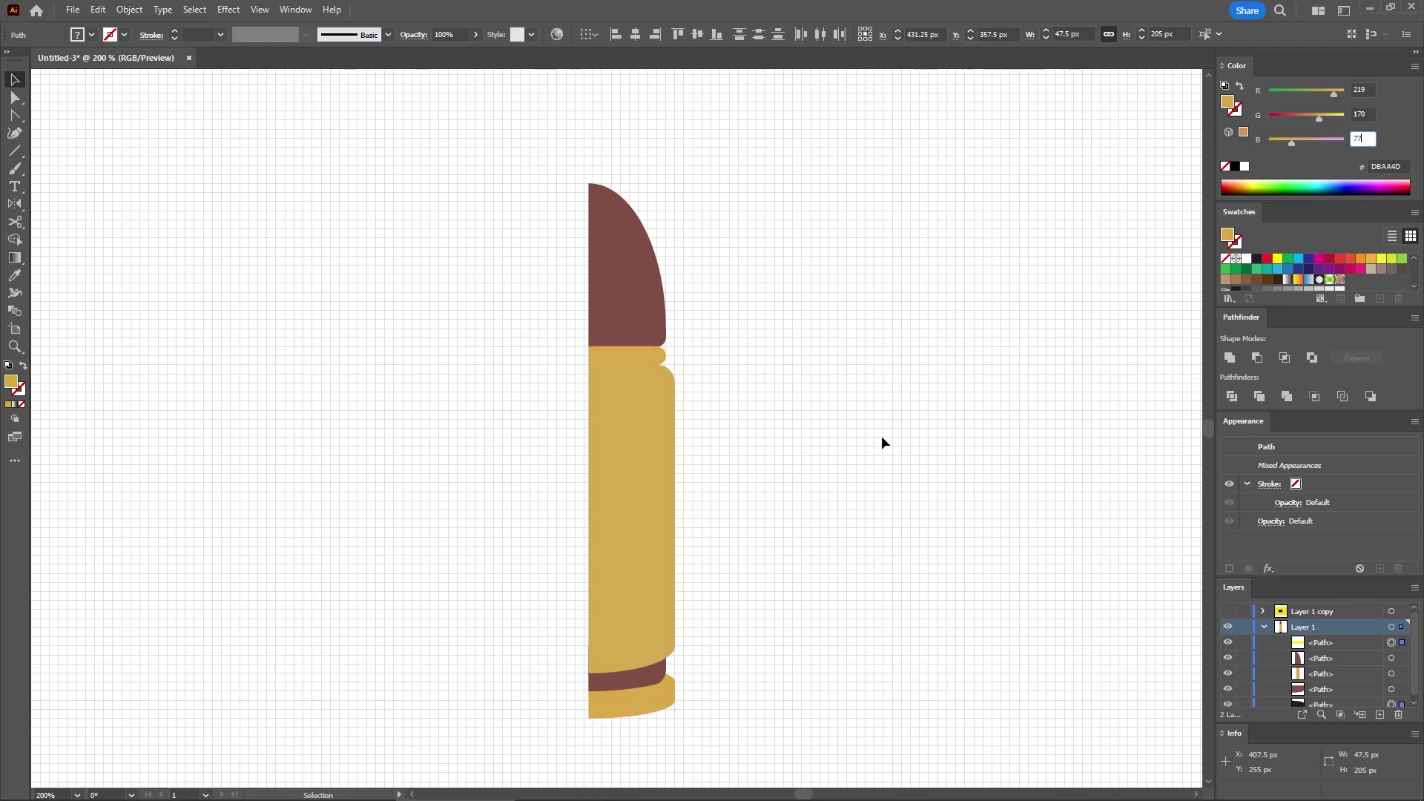
pyautogui.press('Return')
pyautogui.click(804, 434)
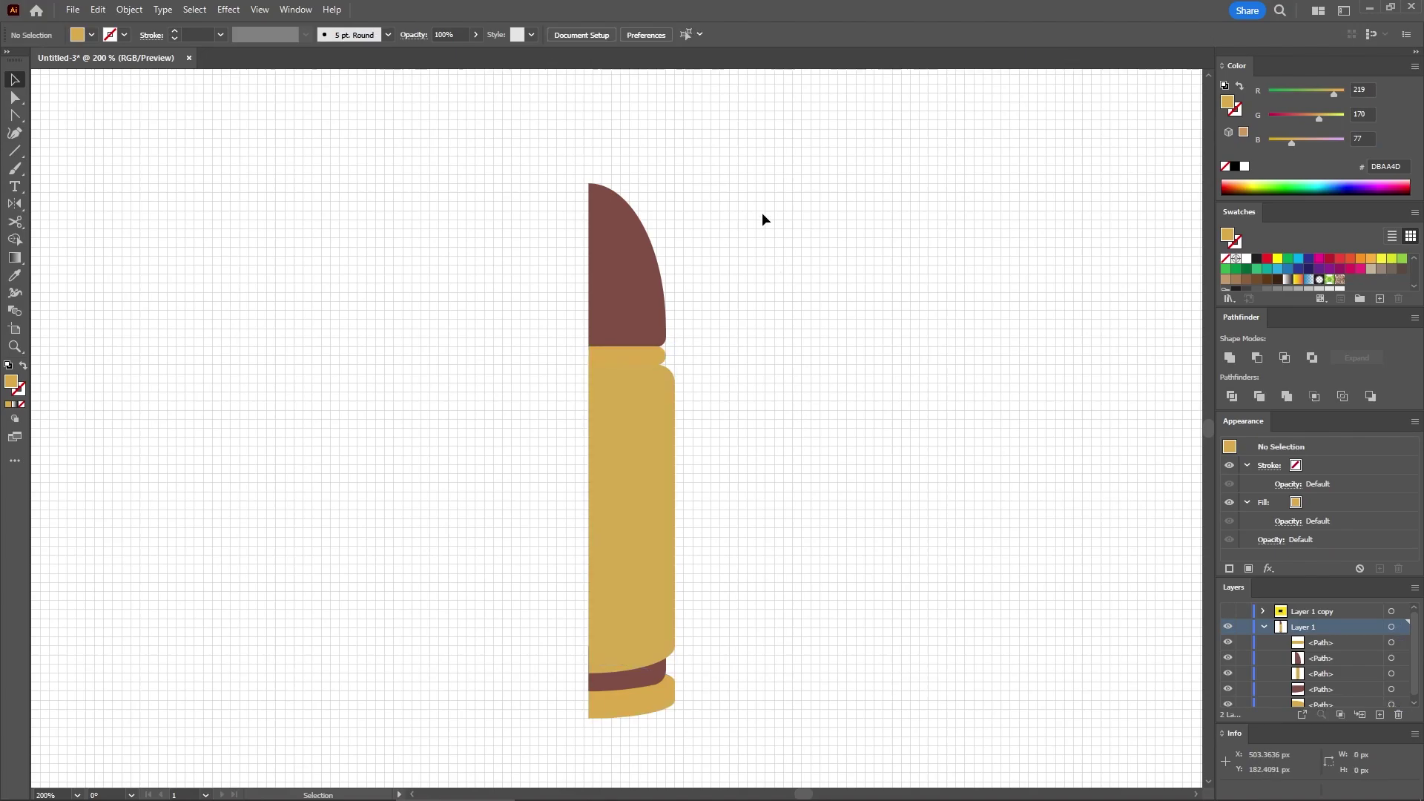
# Step: Group all the pieces of the half bullet together
pyautogui.moveTo(756, 138); pyautogui.dragTo(555, 742)
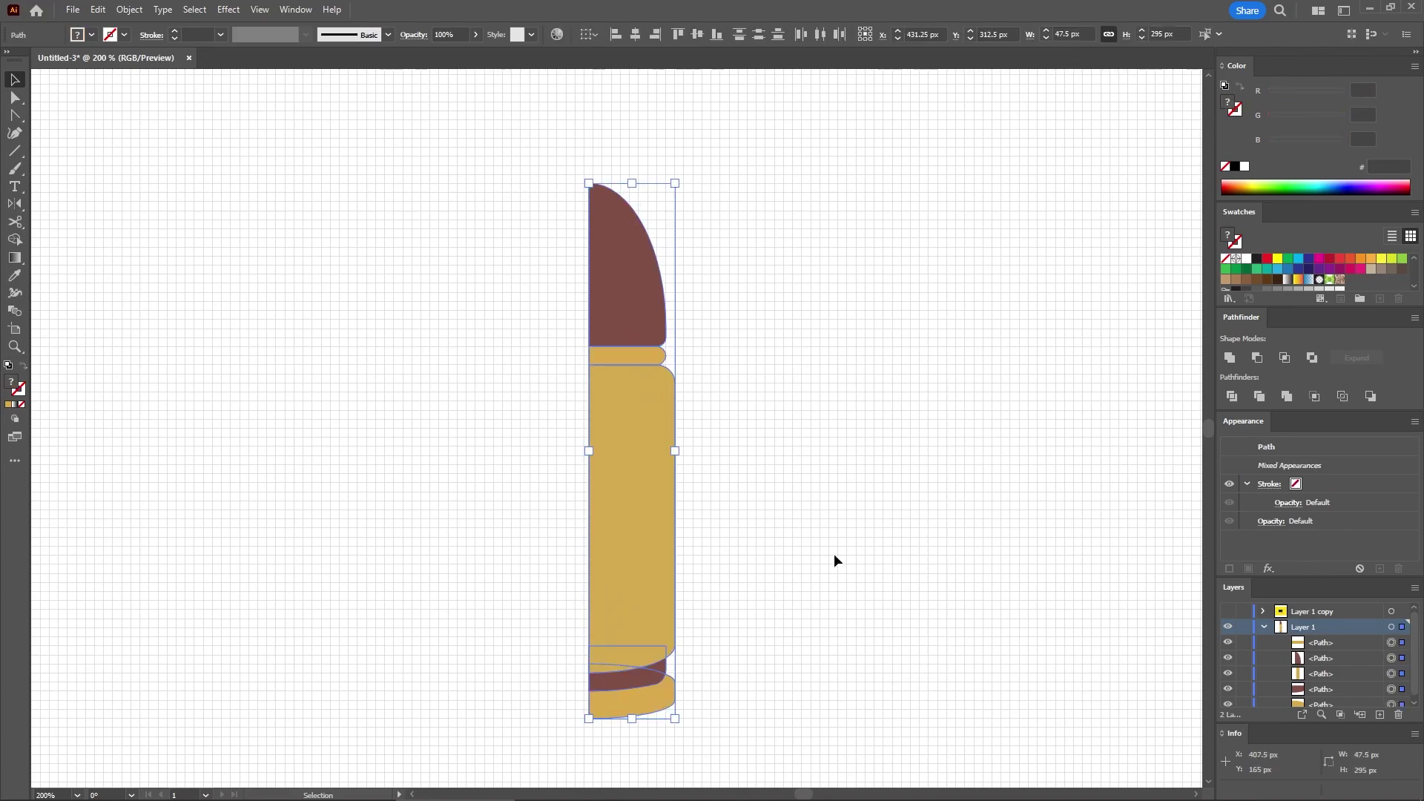
pyautogui.press('a')
pyautogui.hotkey('ctrl', 'g')
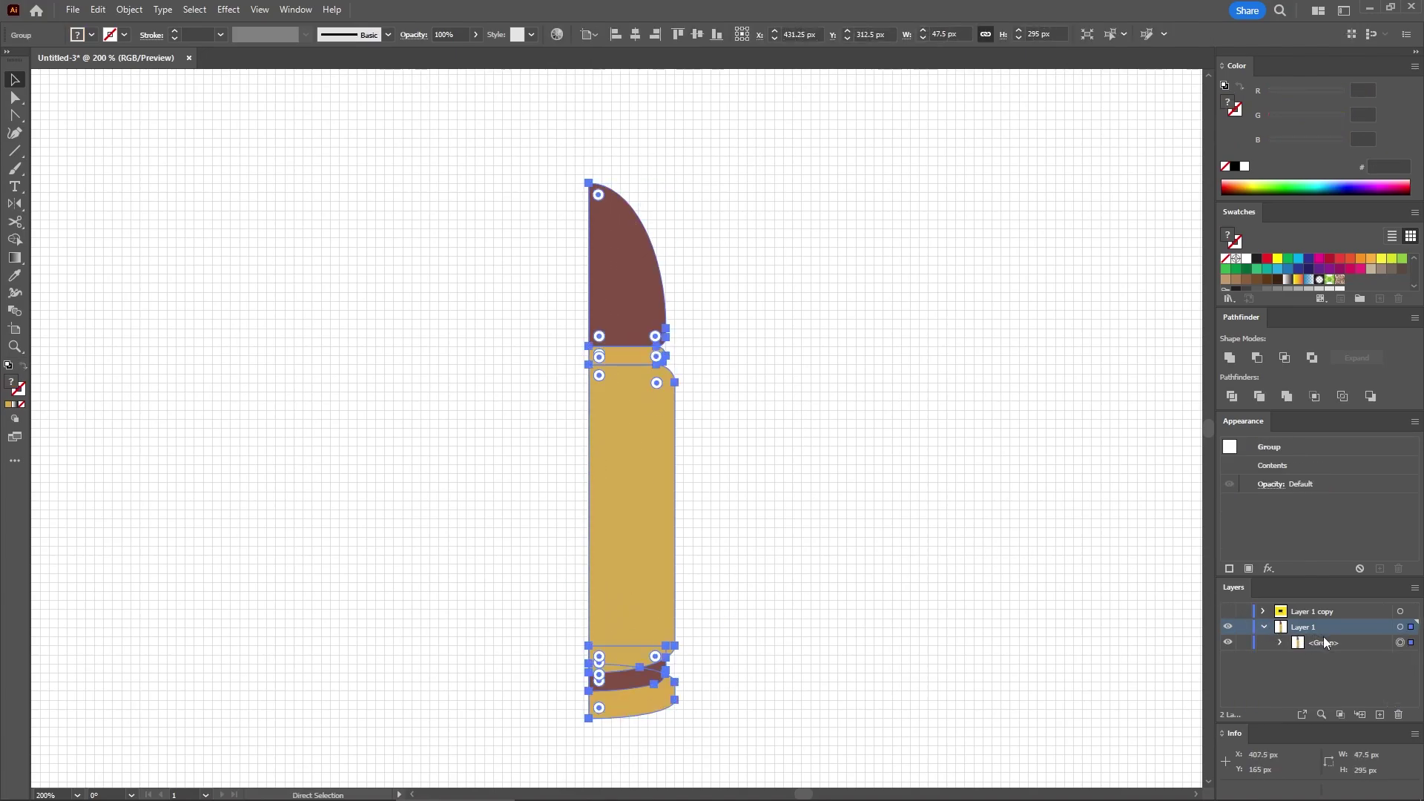
pyautogui.press('v')
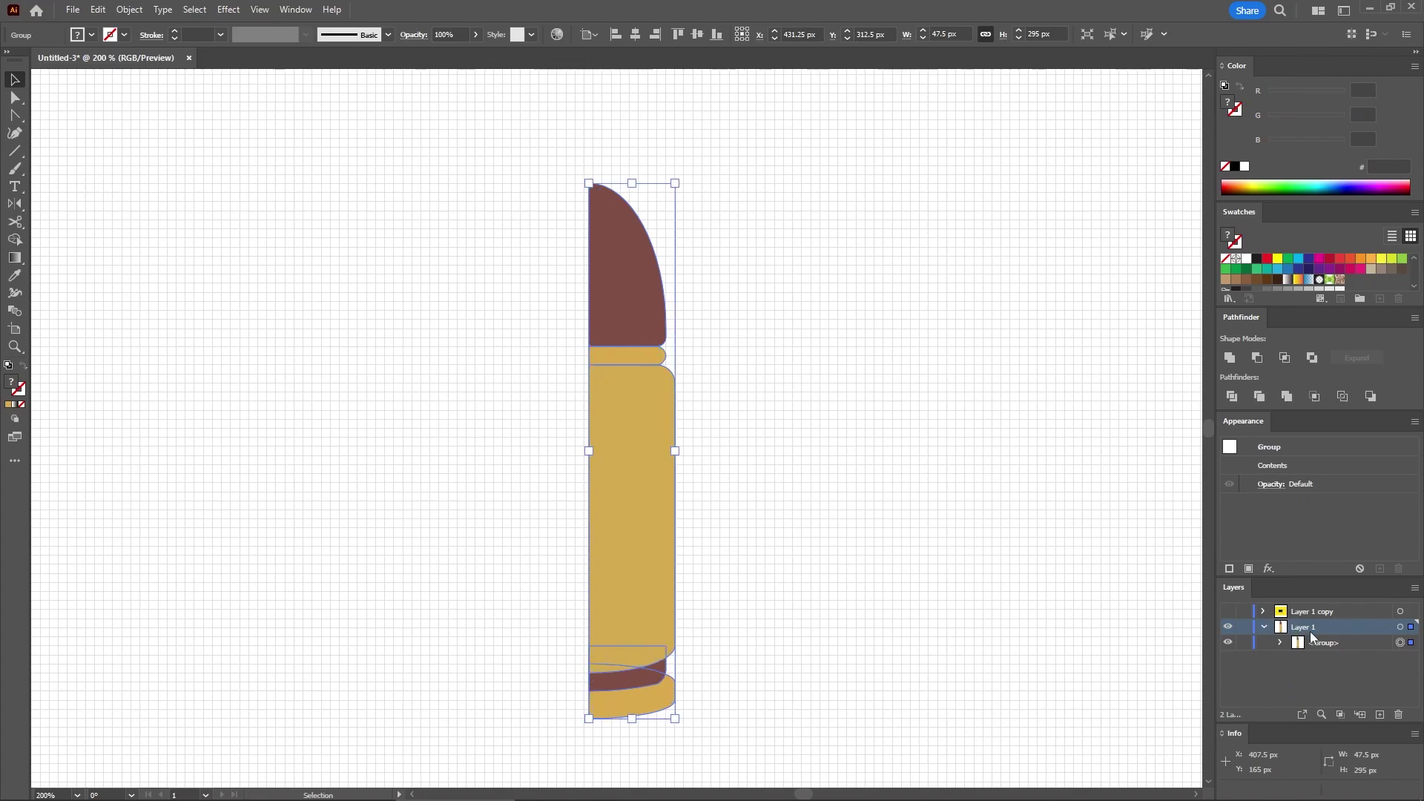
# Step: Revolve the half profile into a 3D bullet with the Front rotation preset and show its Materials settings
pyautogui.click(236, 10)
pyautogui.moveTo(243, 95)
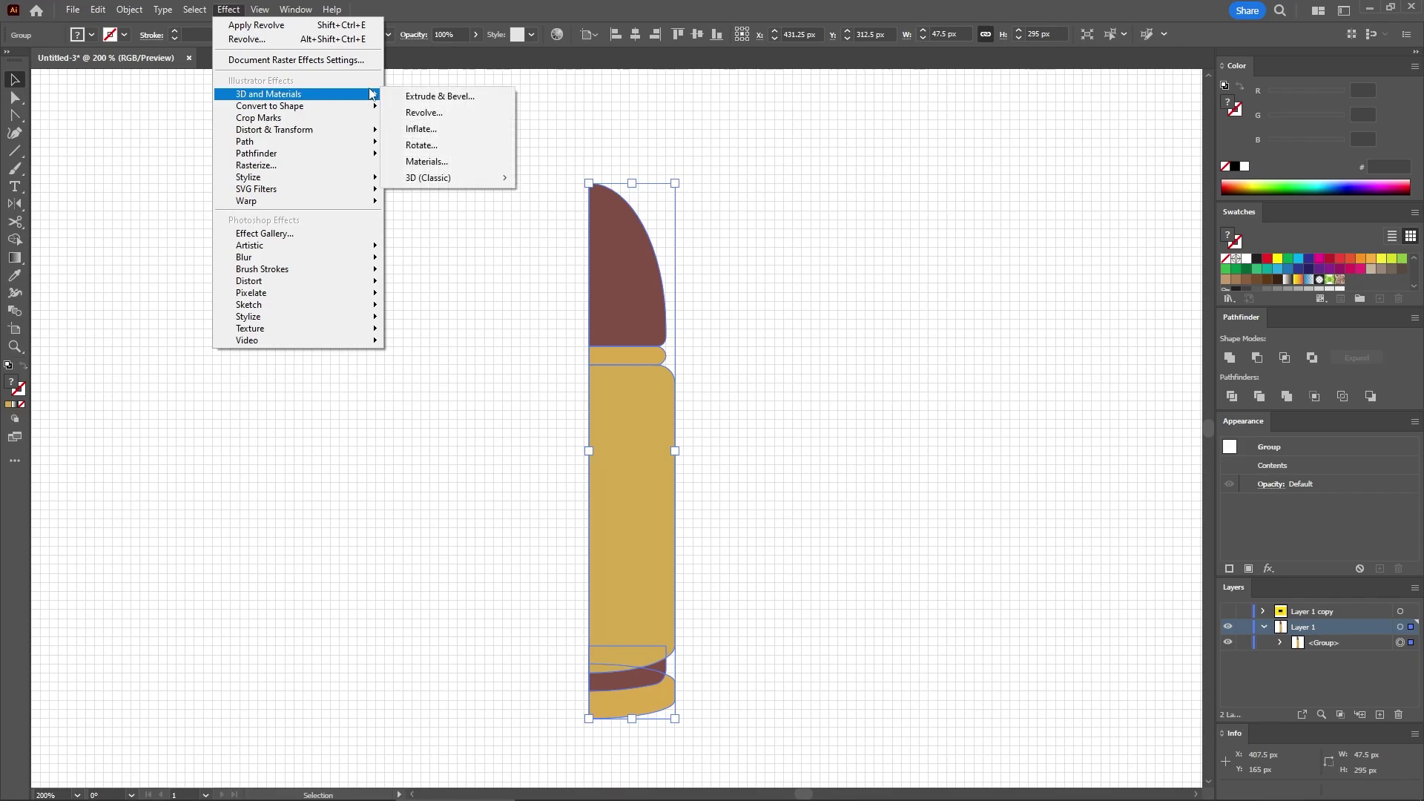
pyautogui.click(448, 112)
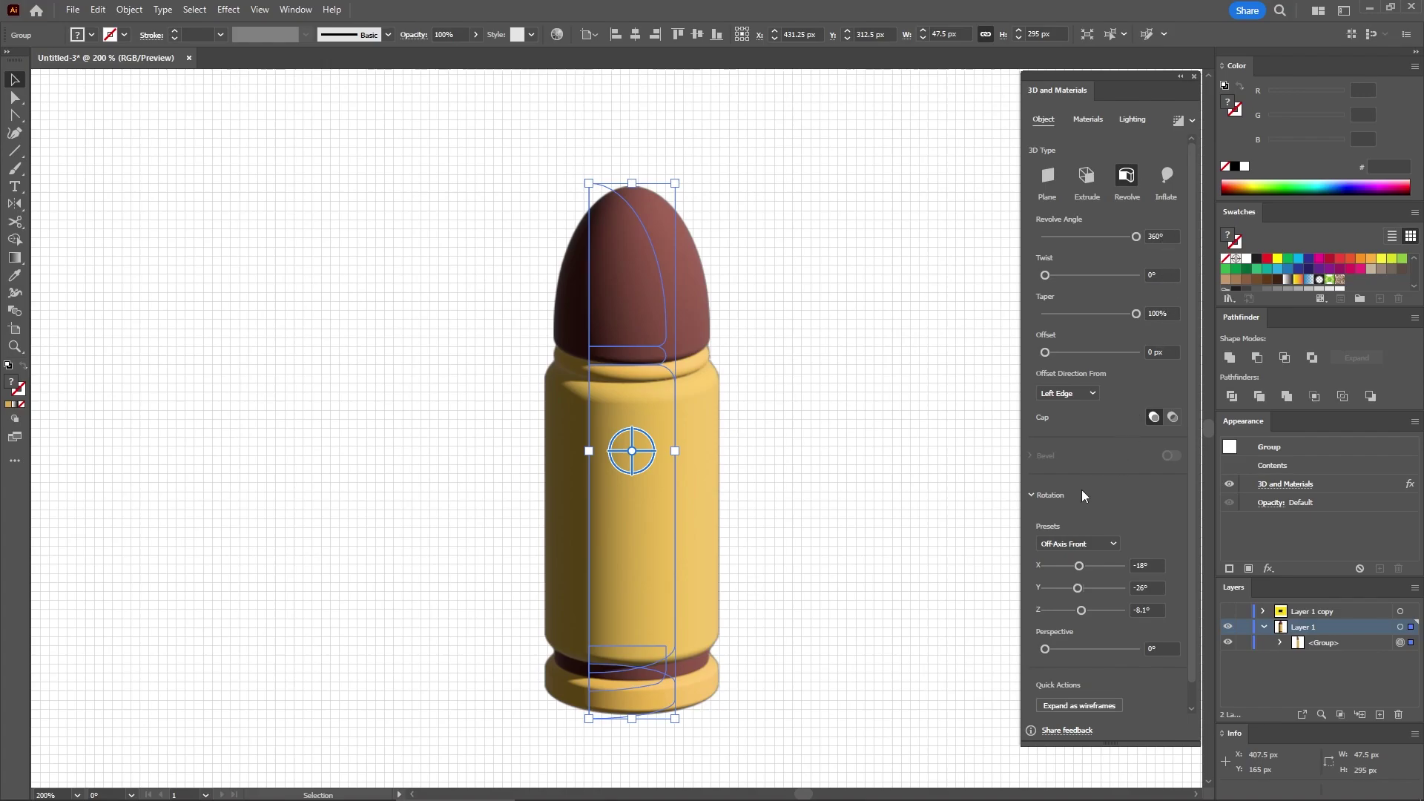
pyautogui.click(1075, 541)
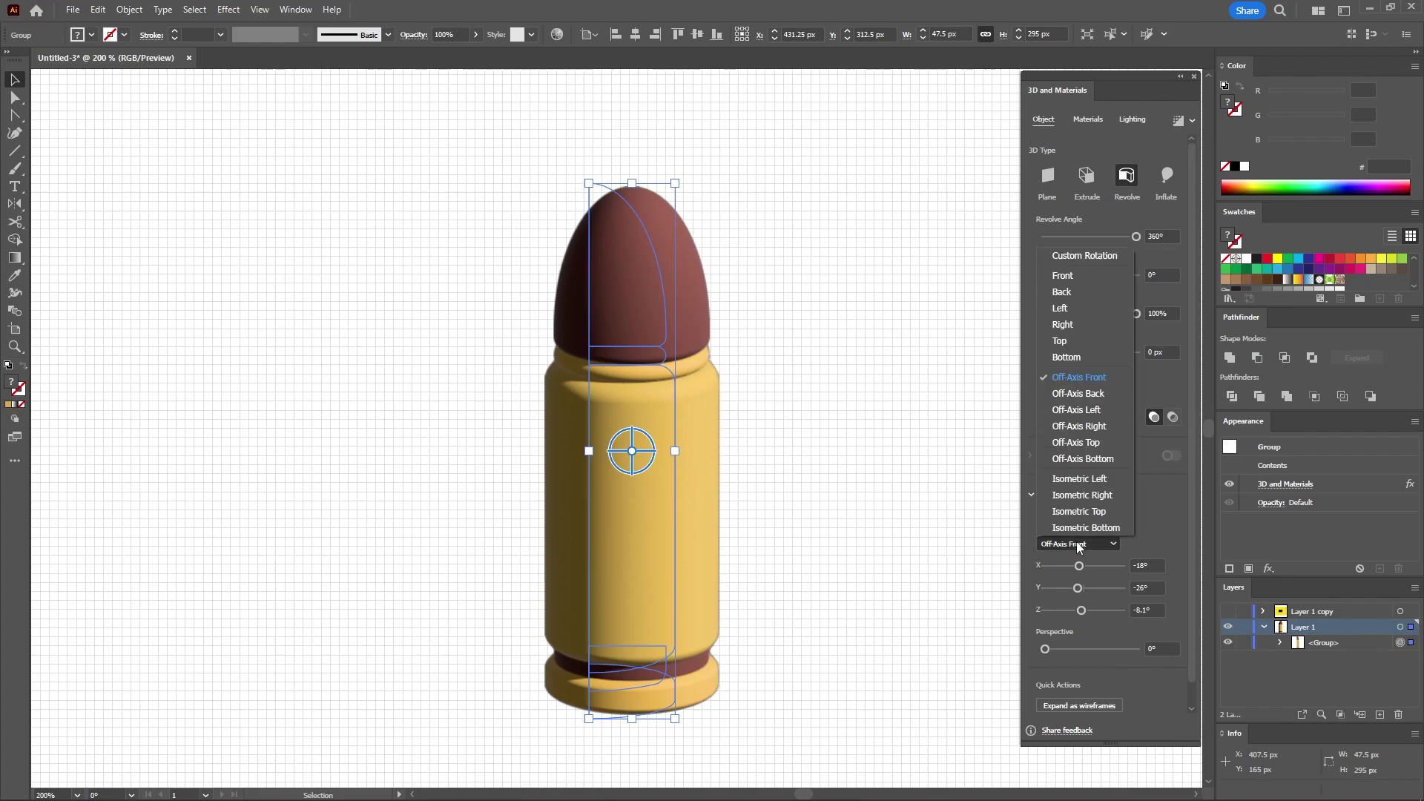
pyautogui.click(1075, 277)
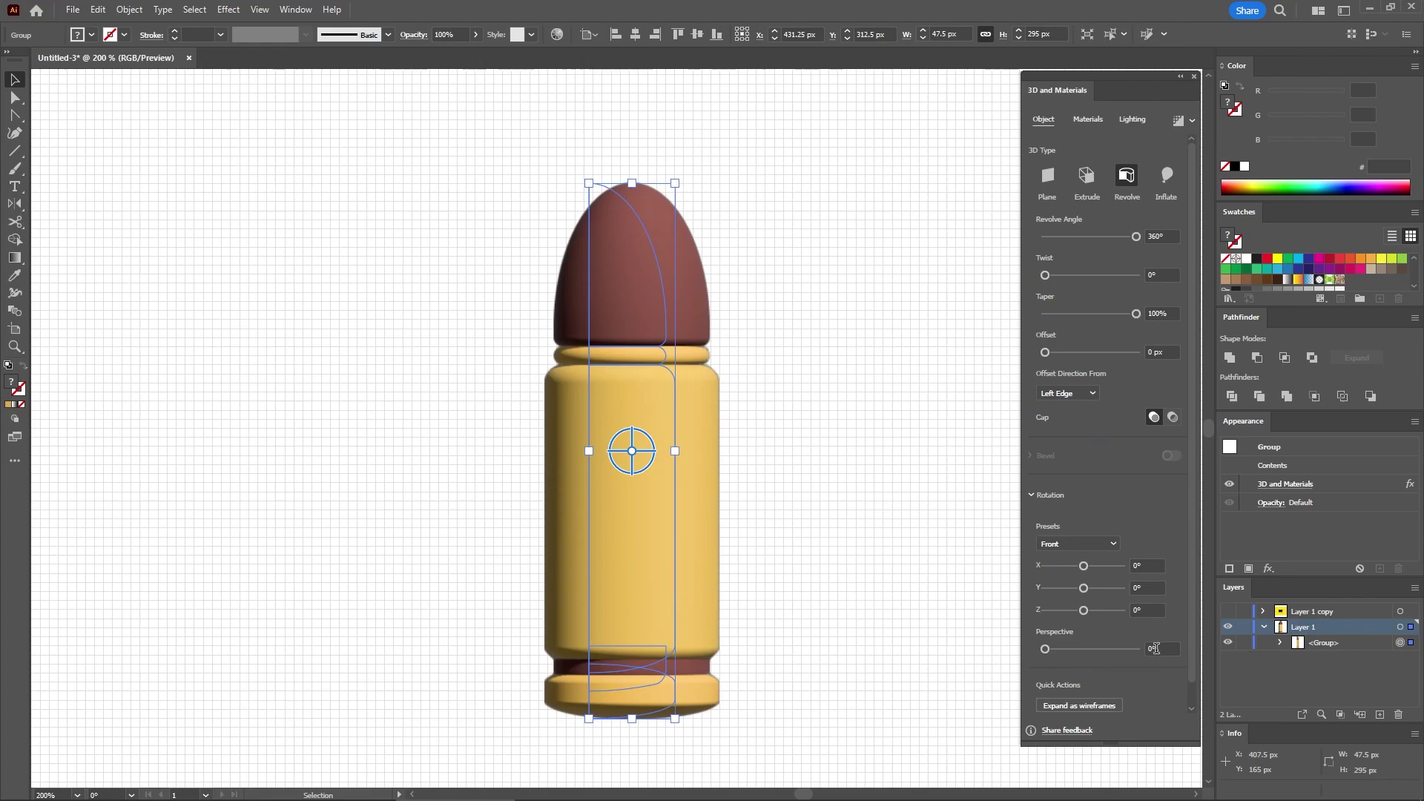
pyautogui.click(1100, 122)
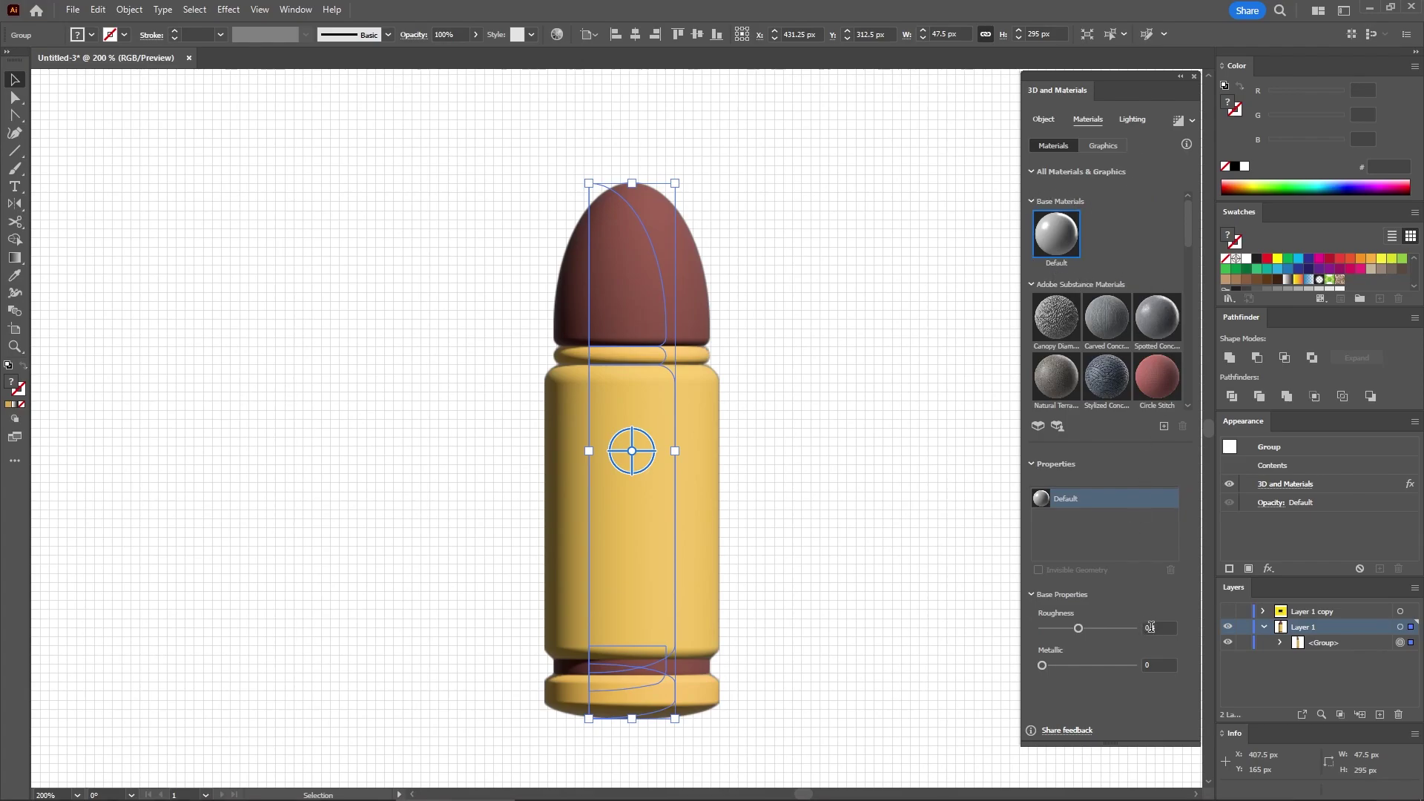
# Step: Set the bullet's material roughness to 0.5 and metallic to 1
pyautogui.click(1174, 629)
pyautogui.write('0.5')
pyautogui.click(1161, 665)
pyautogui.write('1')
# Step: Keep the main light white, with 150% intensity and 50° height
pyautogui.click(1138, 121)
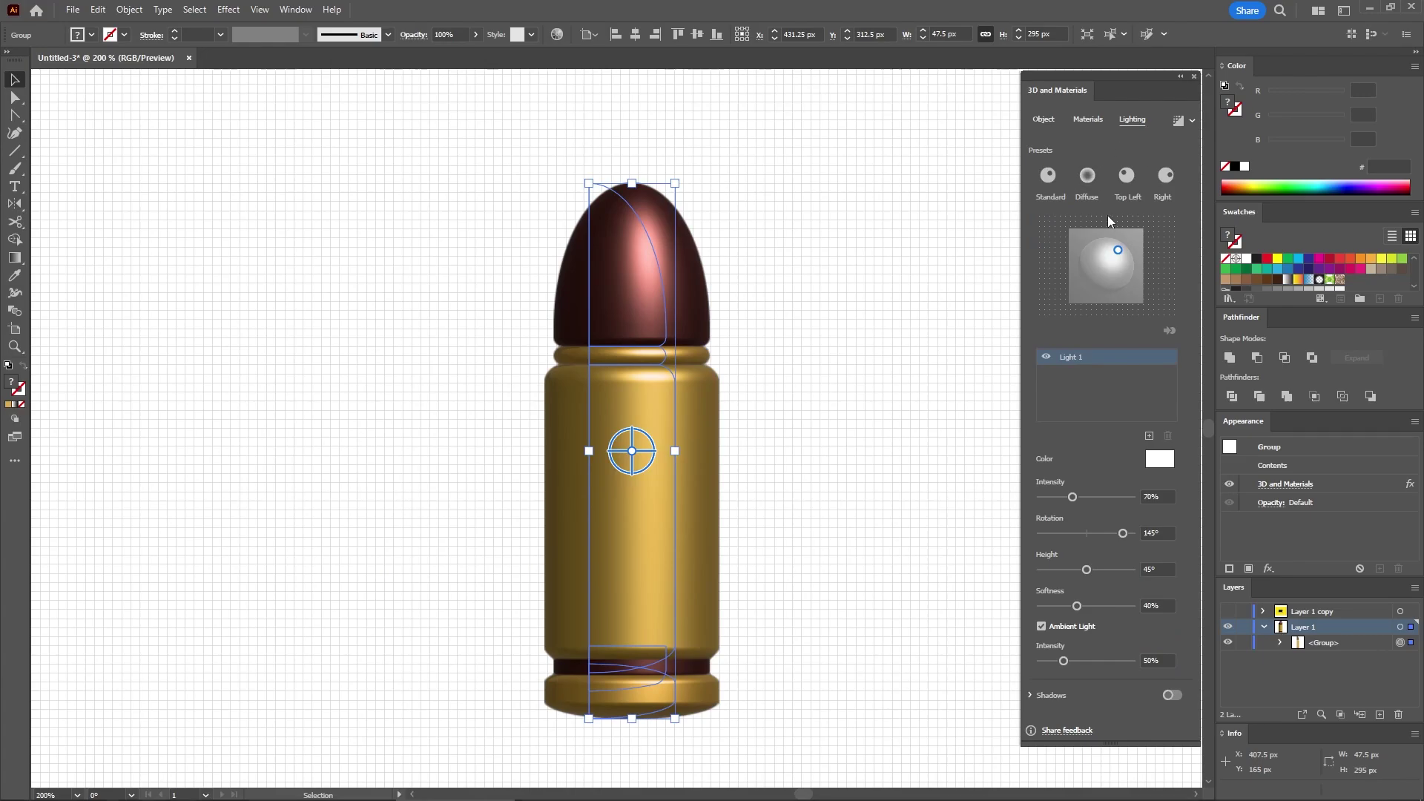
pyautogui.click(1159, 459)
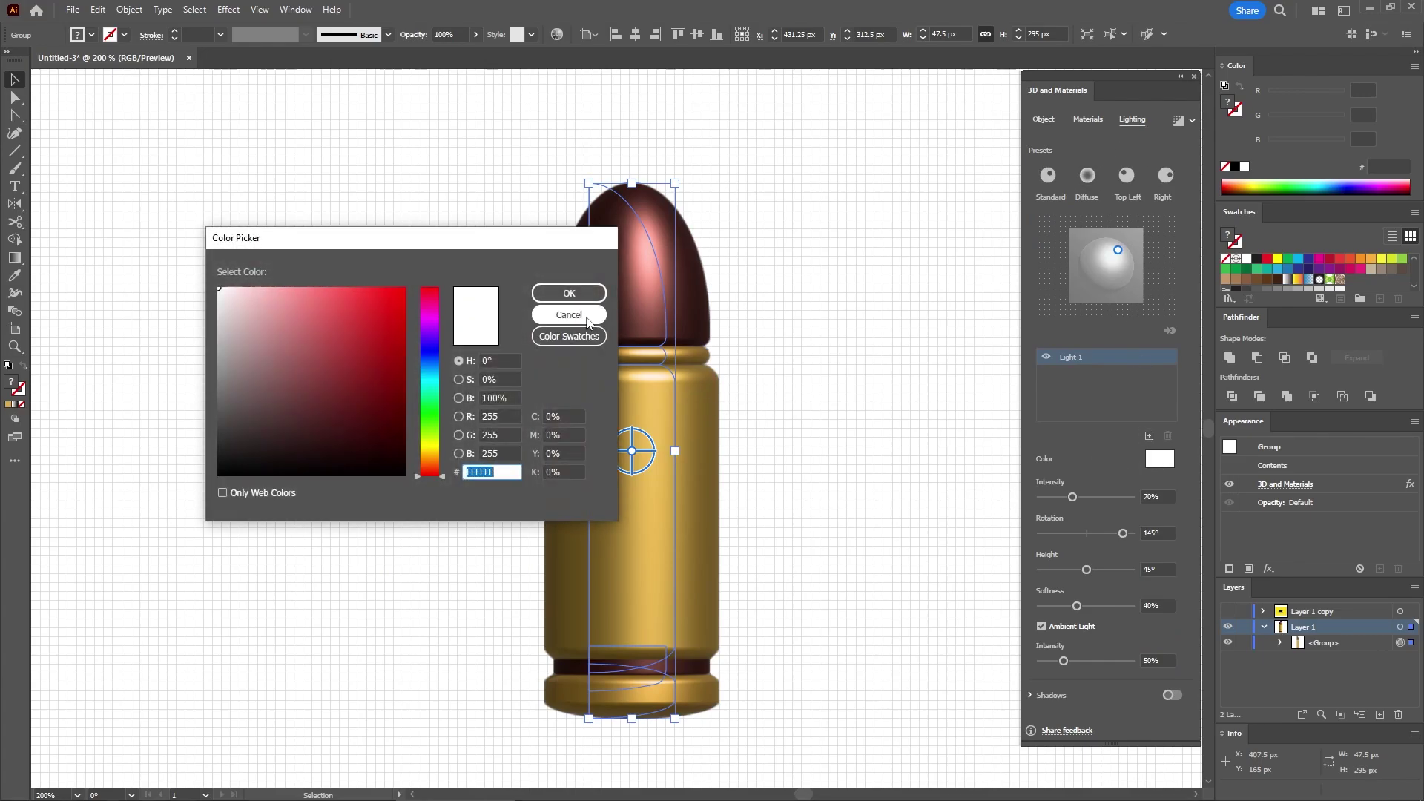
pyautogui.click(587, 319)
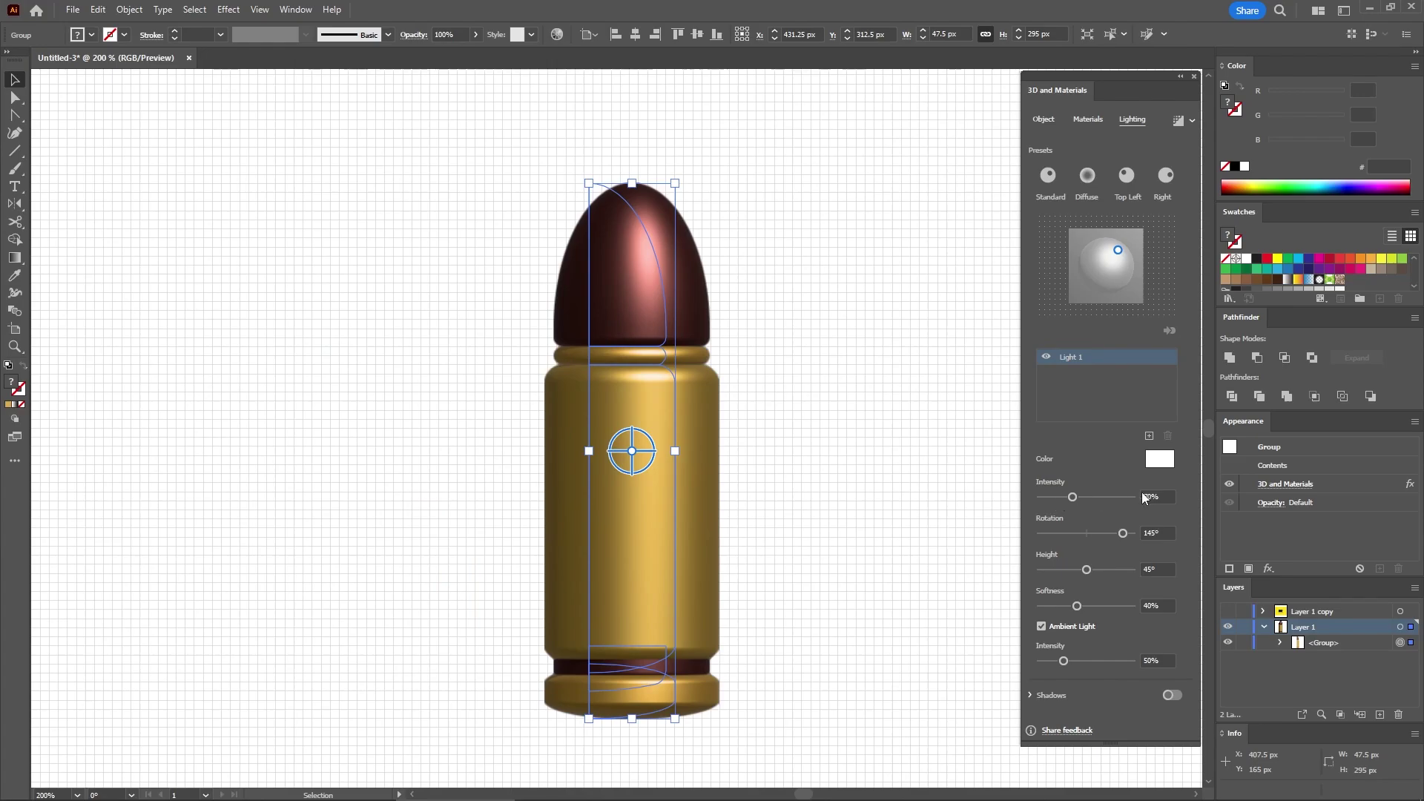
pyautogui.click(1148, 496)
pyautogui.write('150')
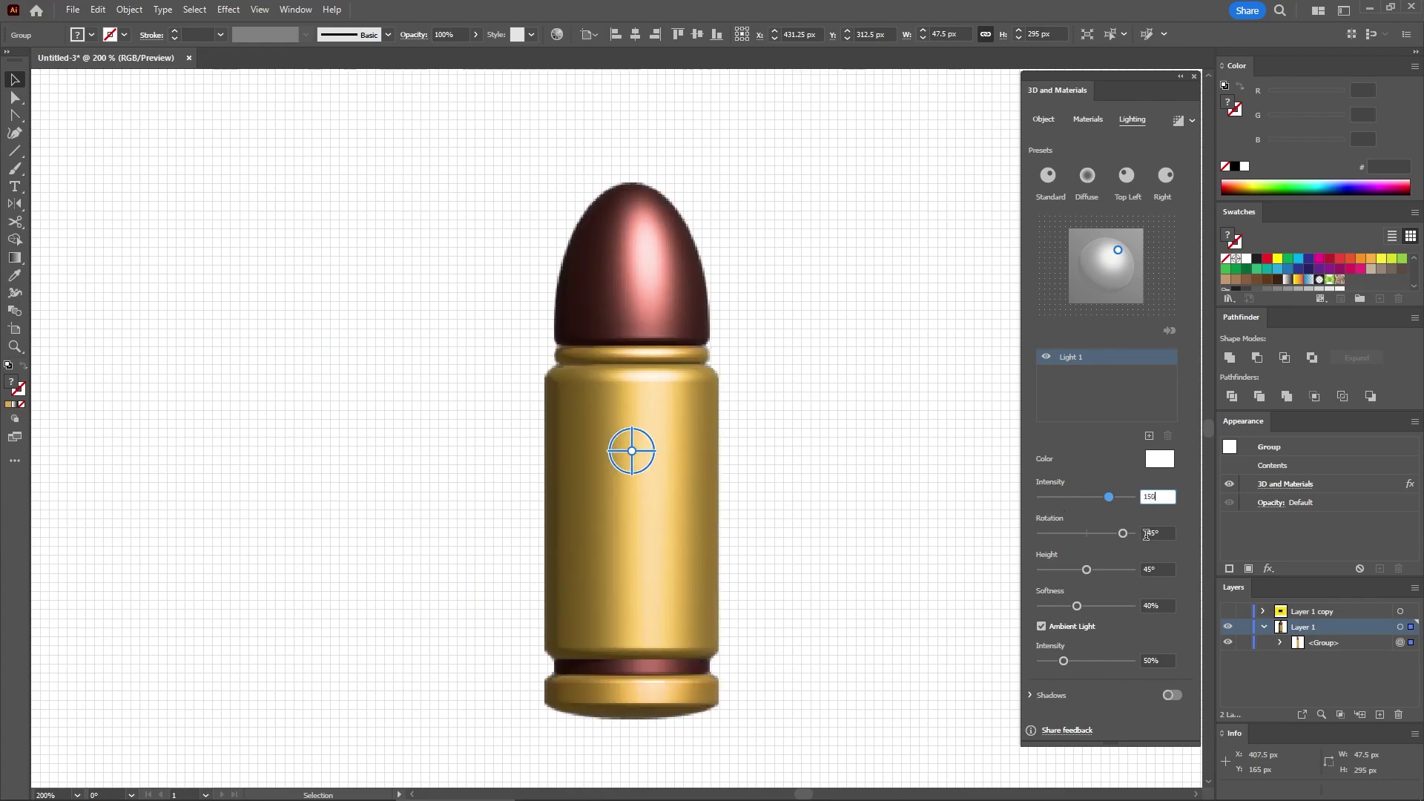
pyautogui.click(1167, 533)
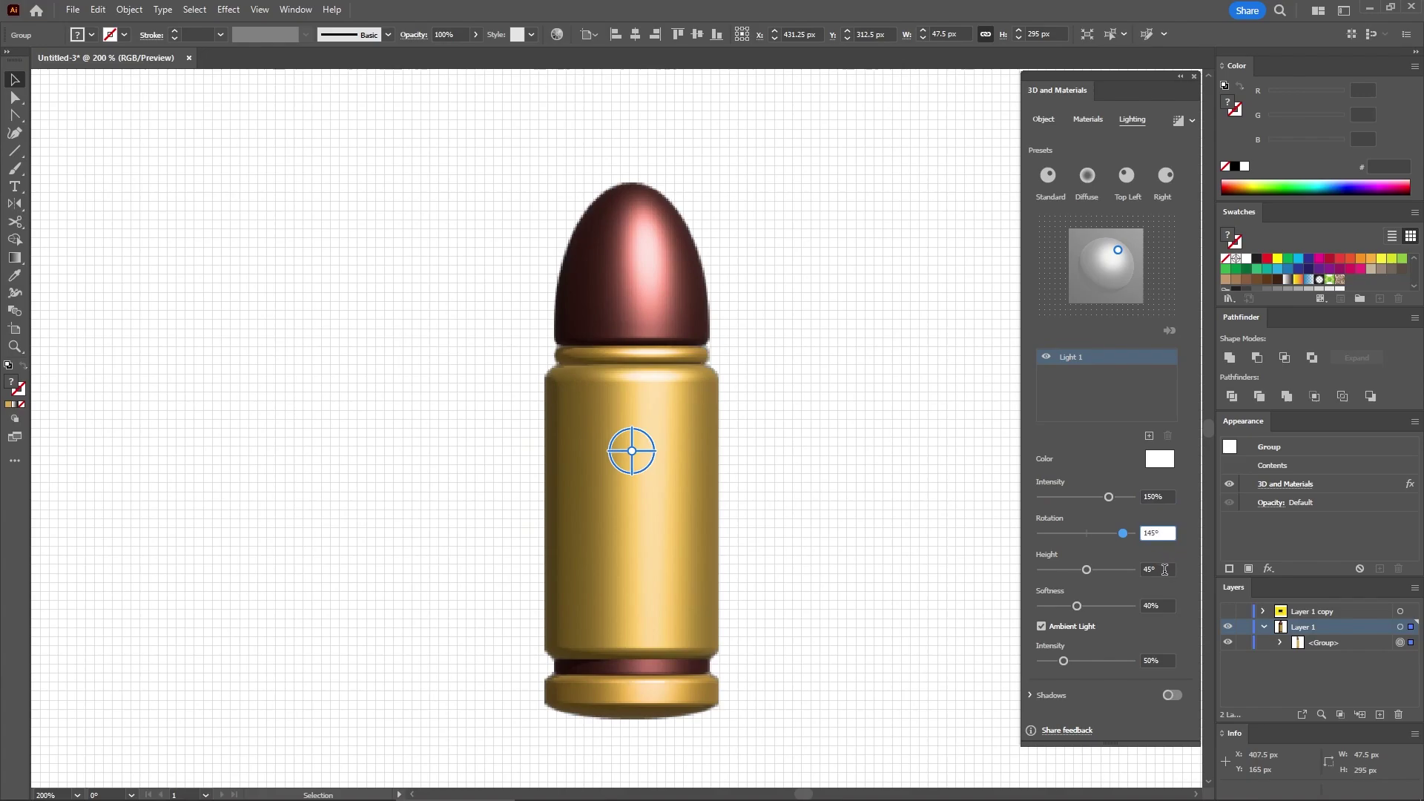
pyautogui.click(1165, 570)
pyautogui.write('50')
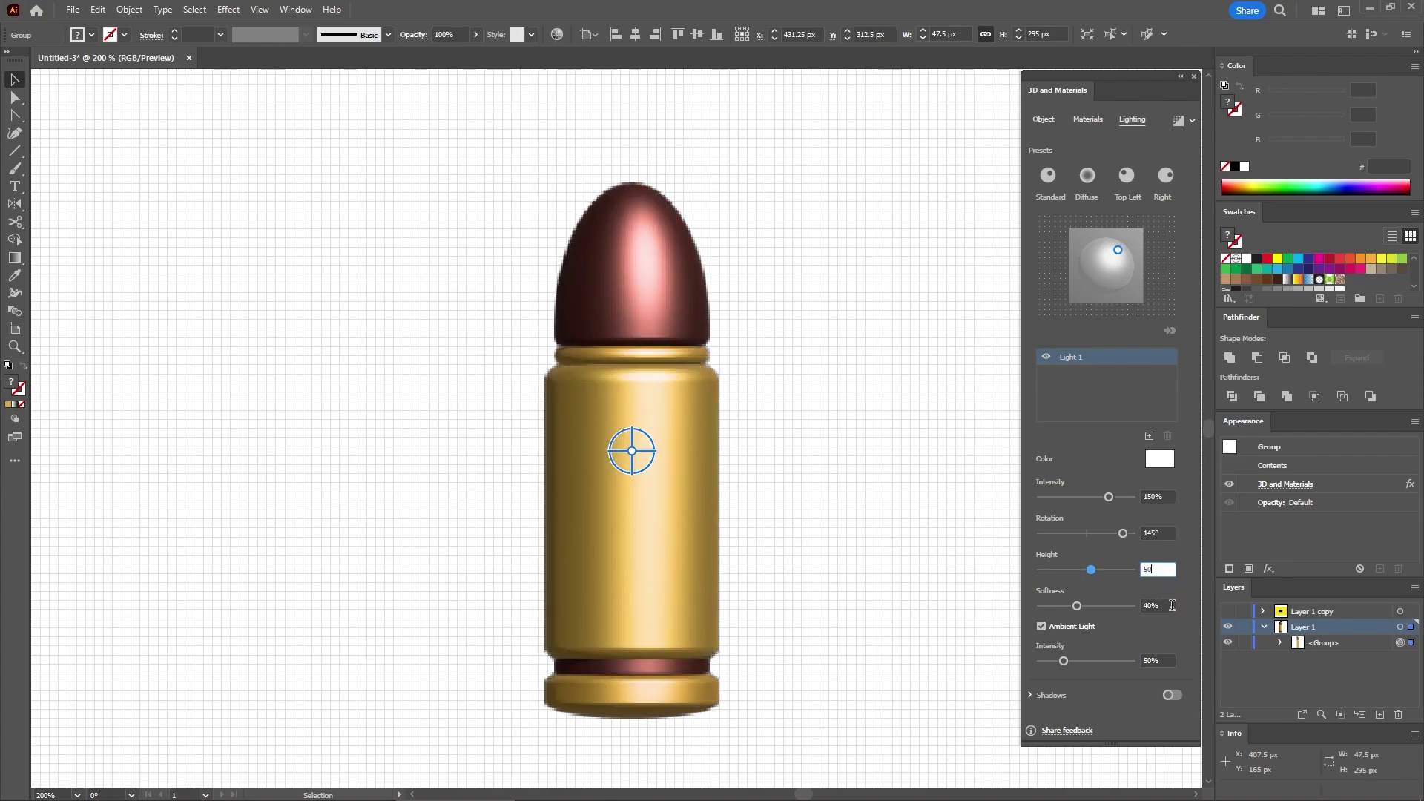
# Step: Set ambient light intensity to 100%, enable the high-quality render, and close 3D settings
pyautogui.click(1161, 660)
pyautogui.write('1')
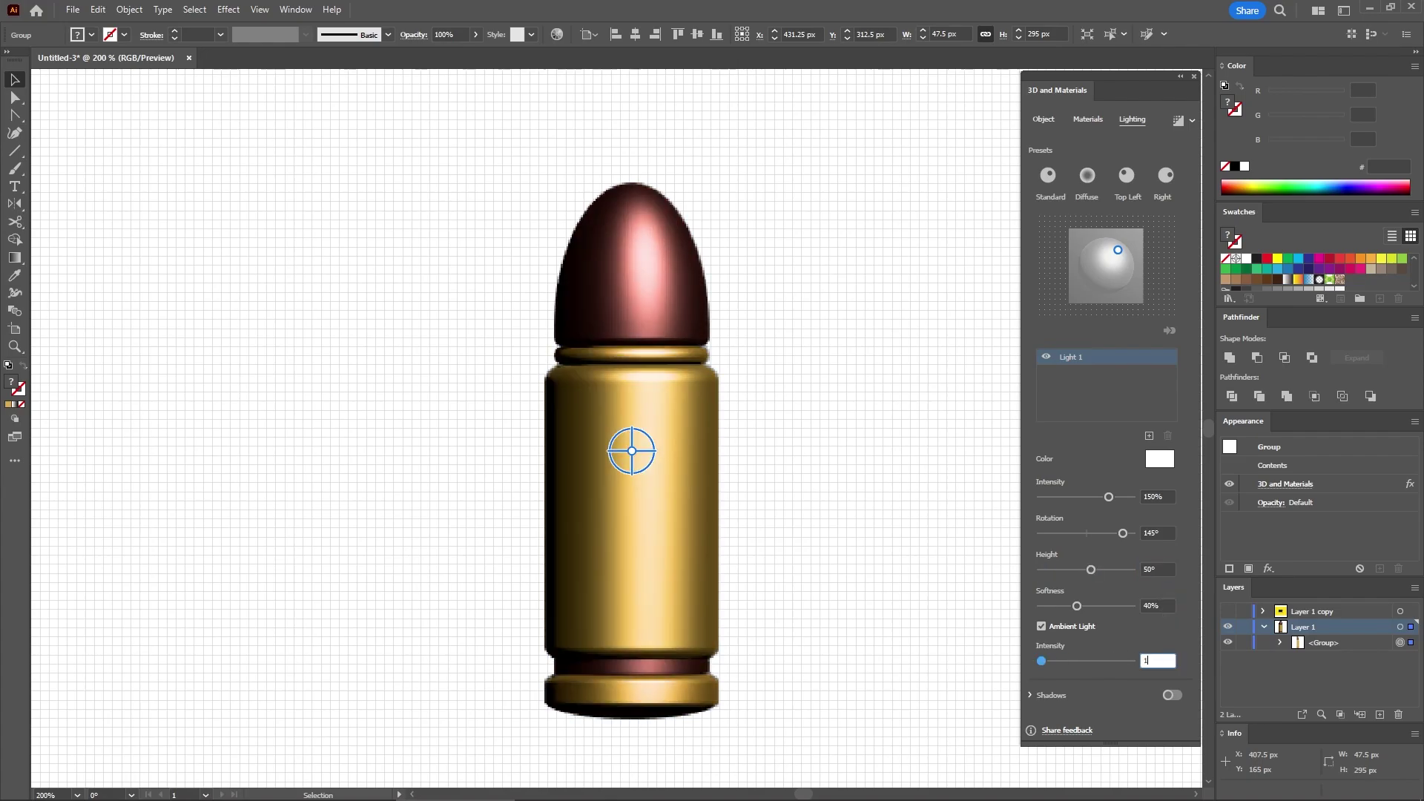
pyautogui.write('00')
pyautogui.press('Return')
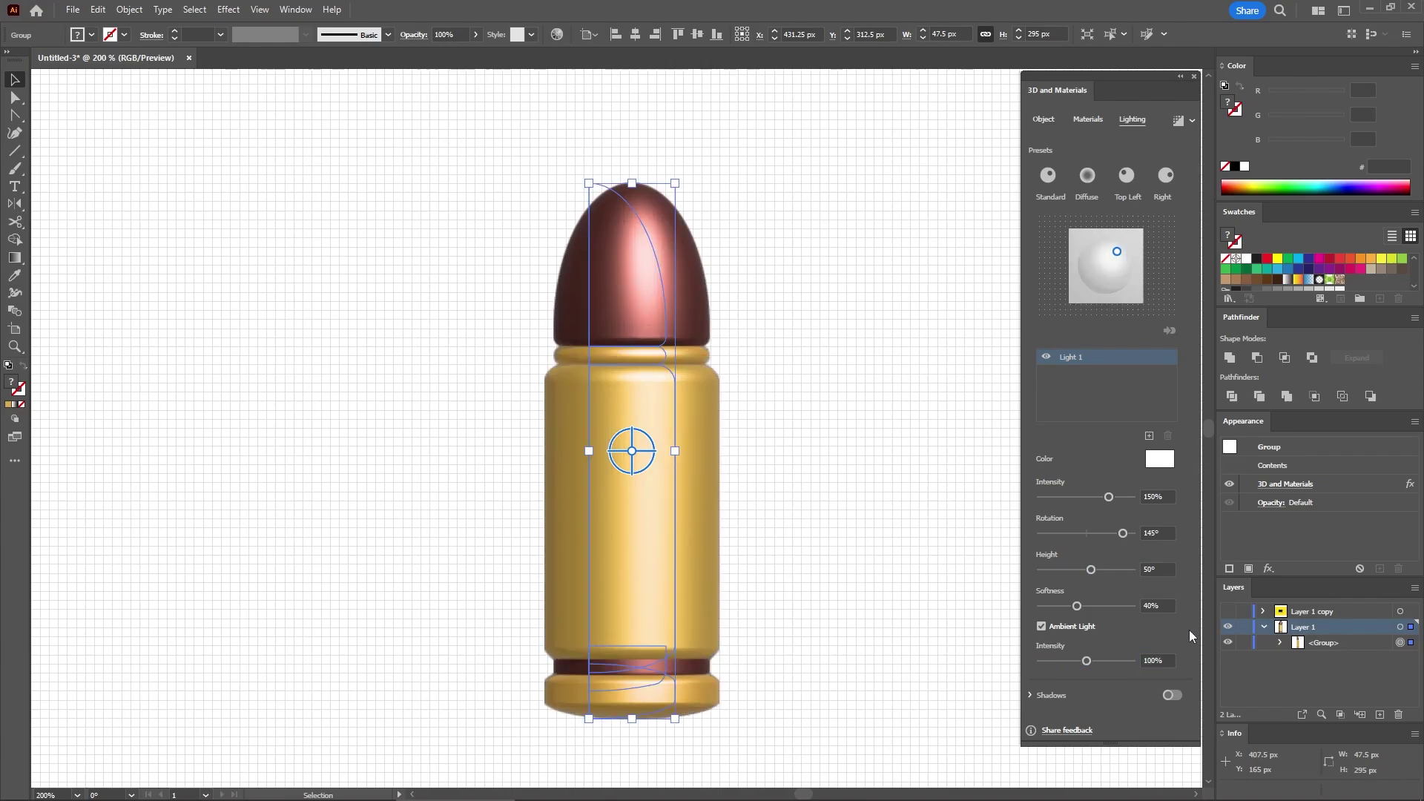
pyautogui.click(1178, 121)
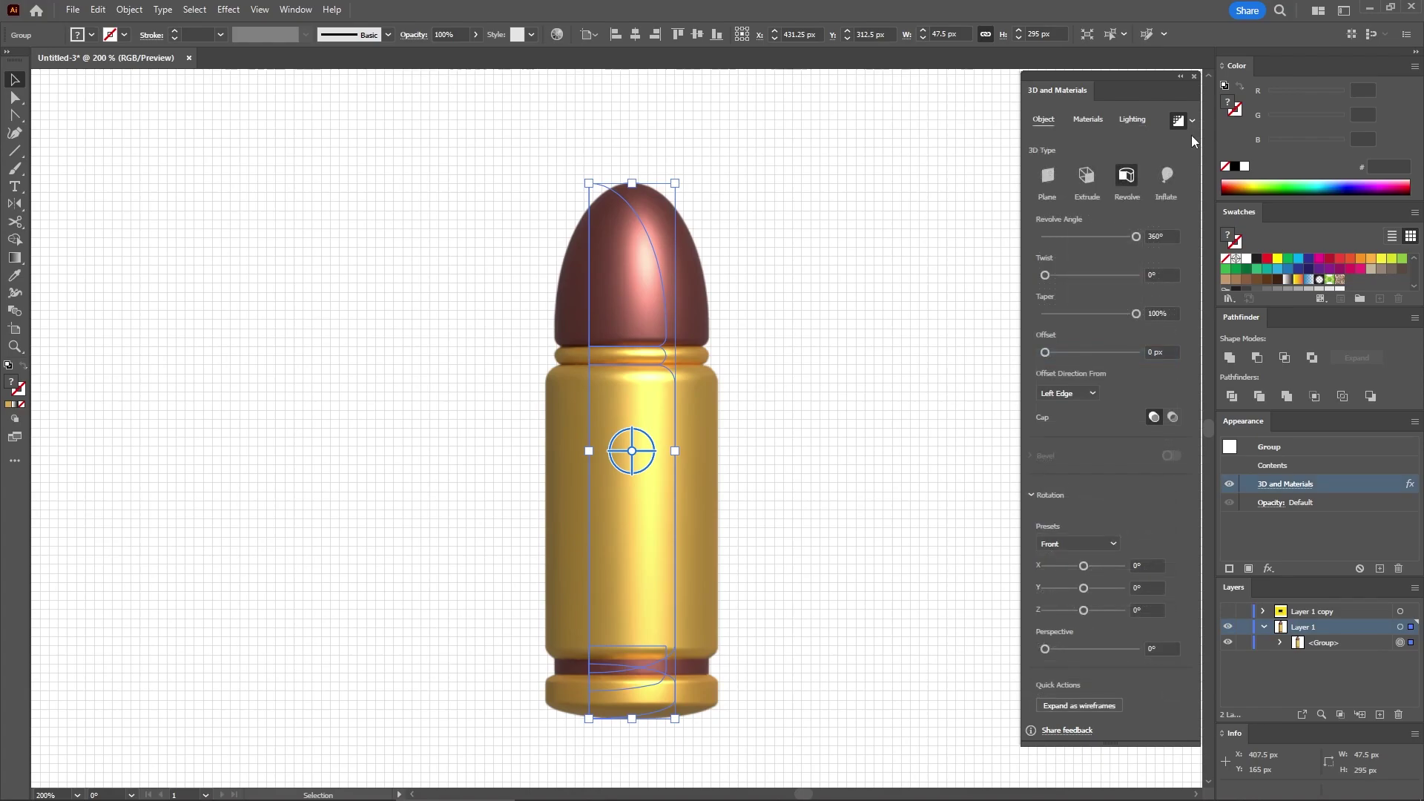
pyautogui.click(1195, 77)
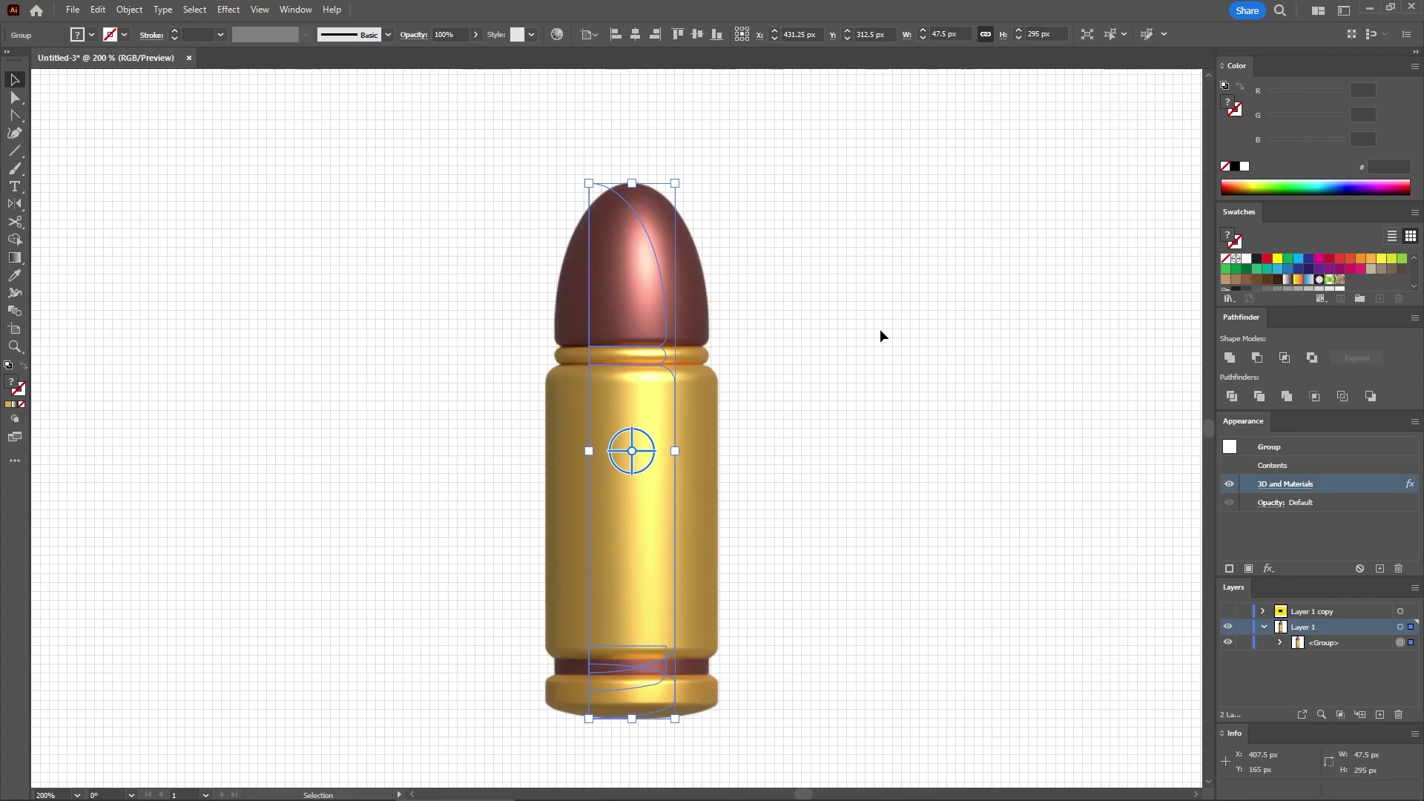
# Step: Add a Drop Shadow effect in Normal mode at 30% opacity
pyautogui.click(227, 9)
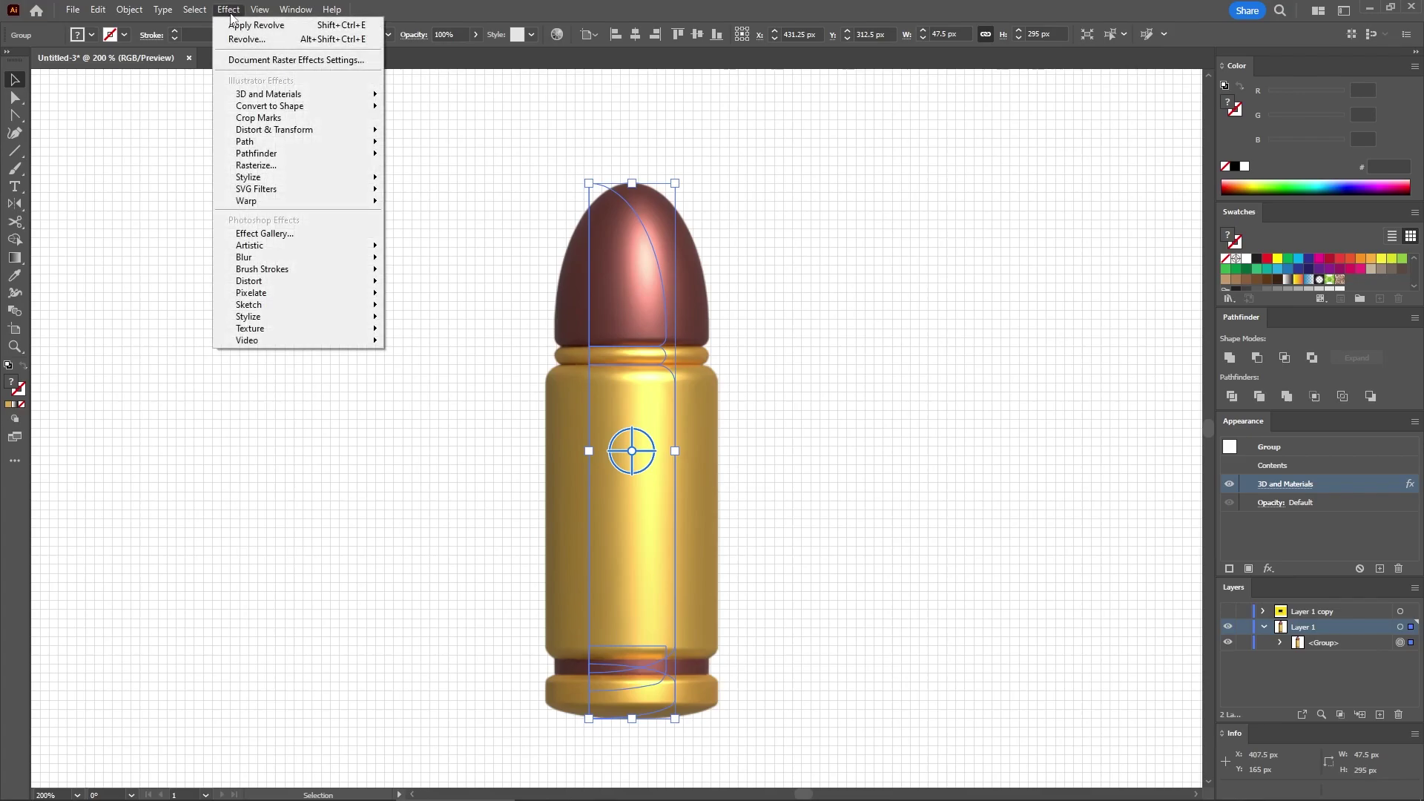
pyautogui.moveTo(333, 177)
pyautogui.click(427, 179)
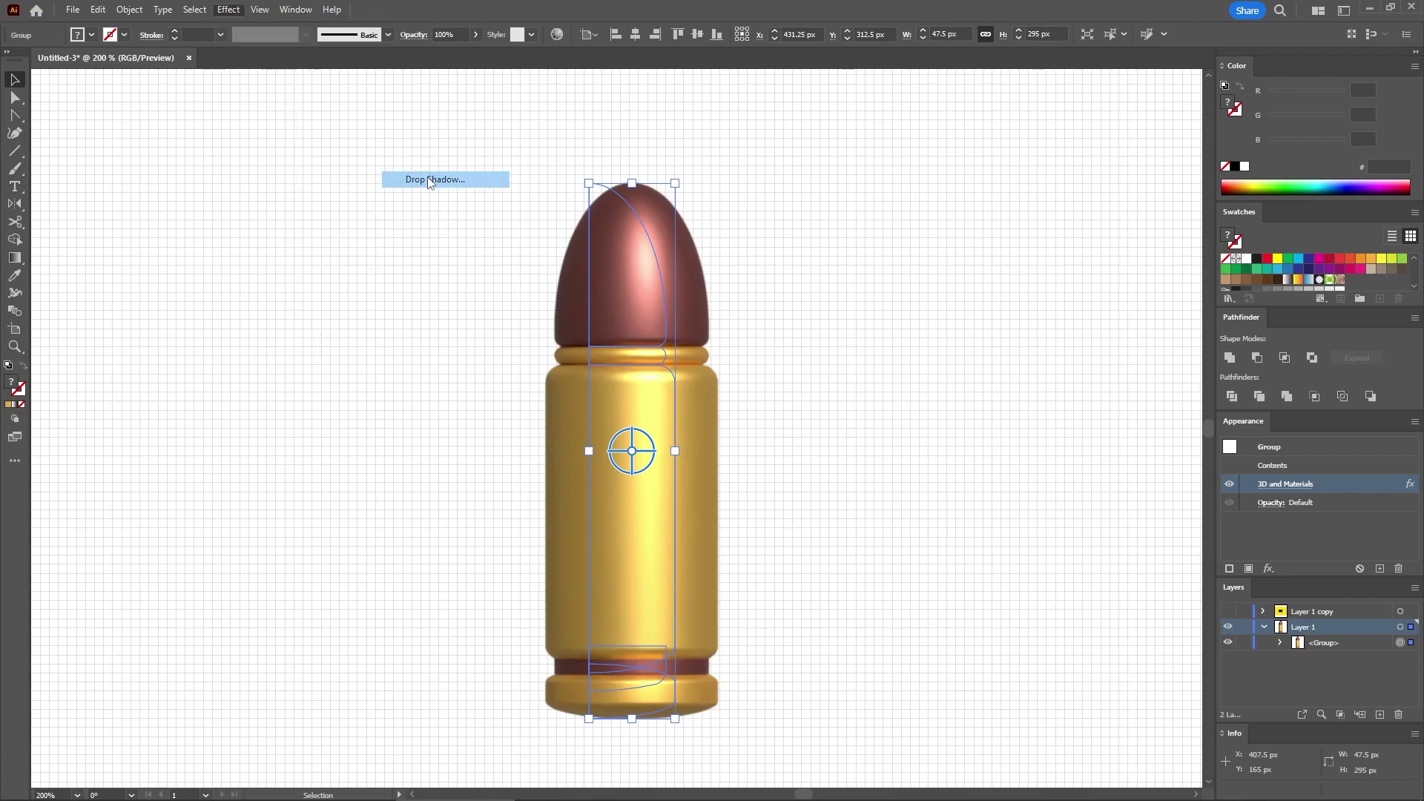
pyautogui.click(1019, 151)
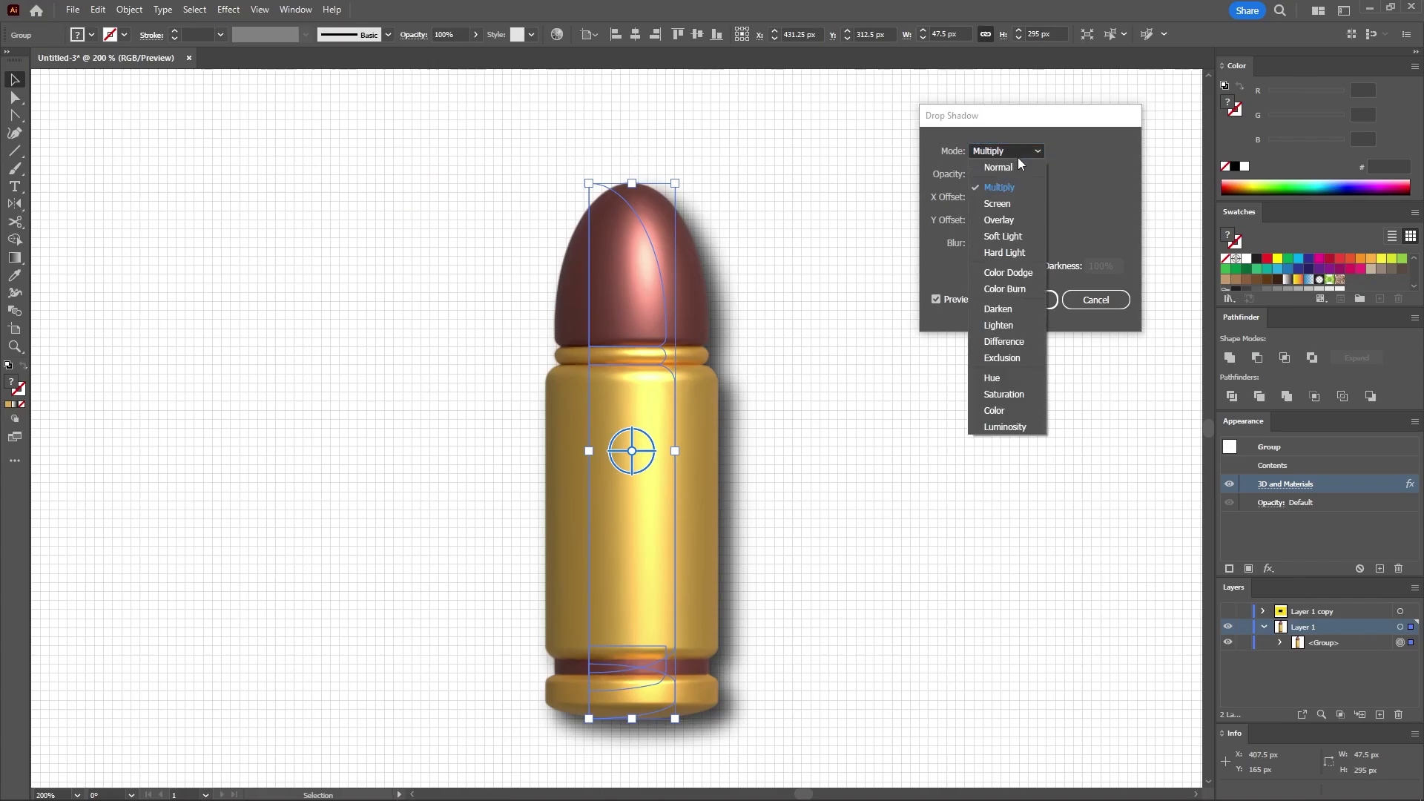
pyautogui.click(1010, 168)
pyautogui.moveTo(1007, 175); pyautogui.dragTo(977, 174)
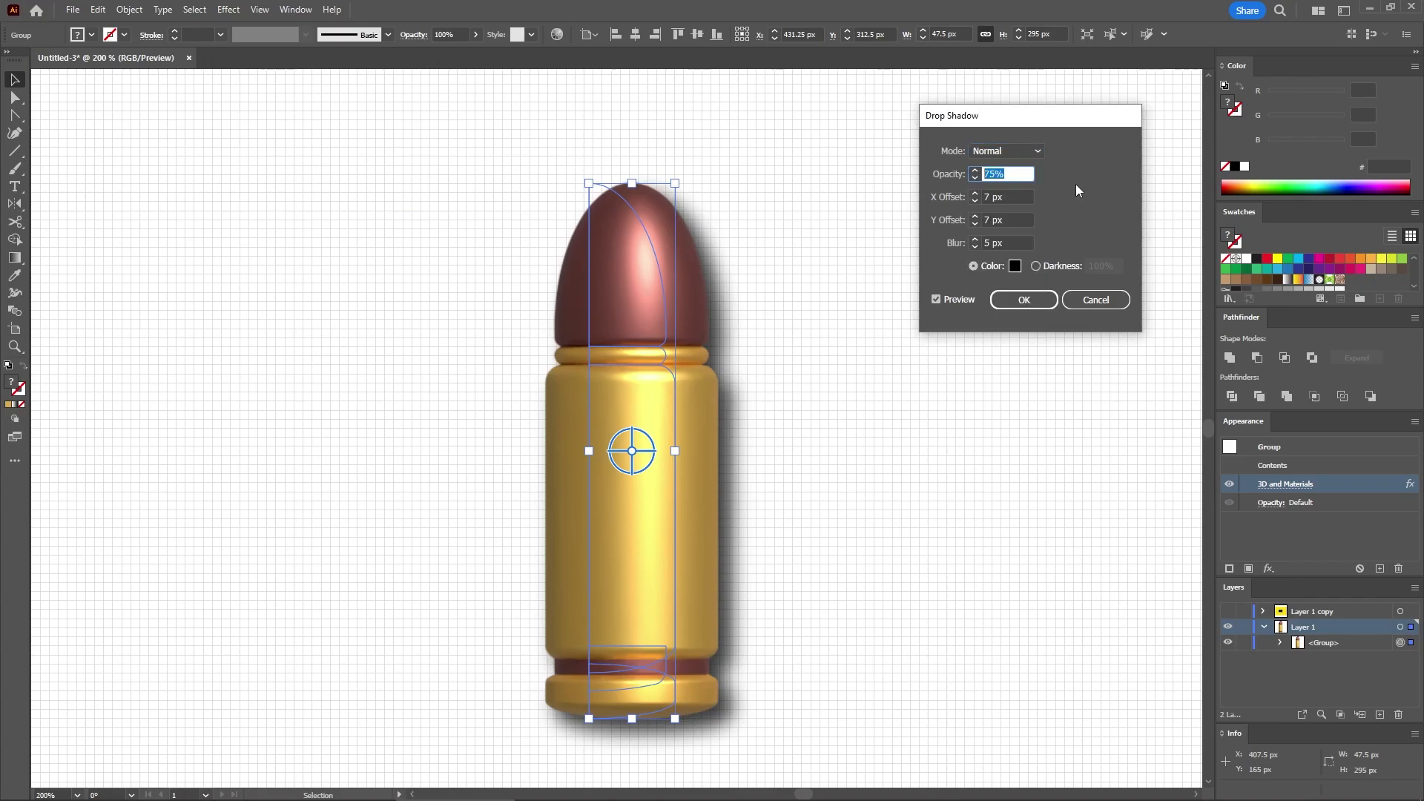
pyautogui.write('30')
# Step: Give the shadow 15 px X/Y offsets, 25 px blur and black colour, and apply it
pyautogui.press('Tab')
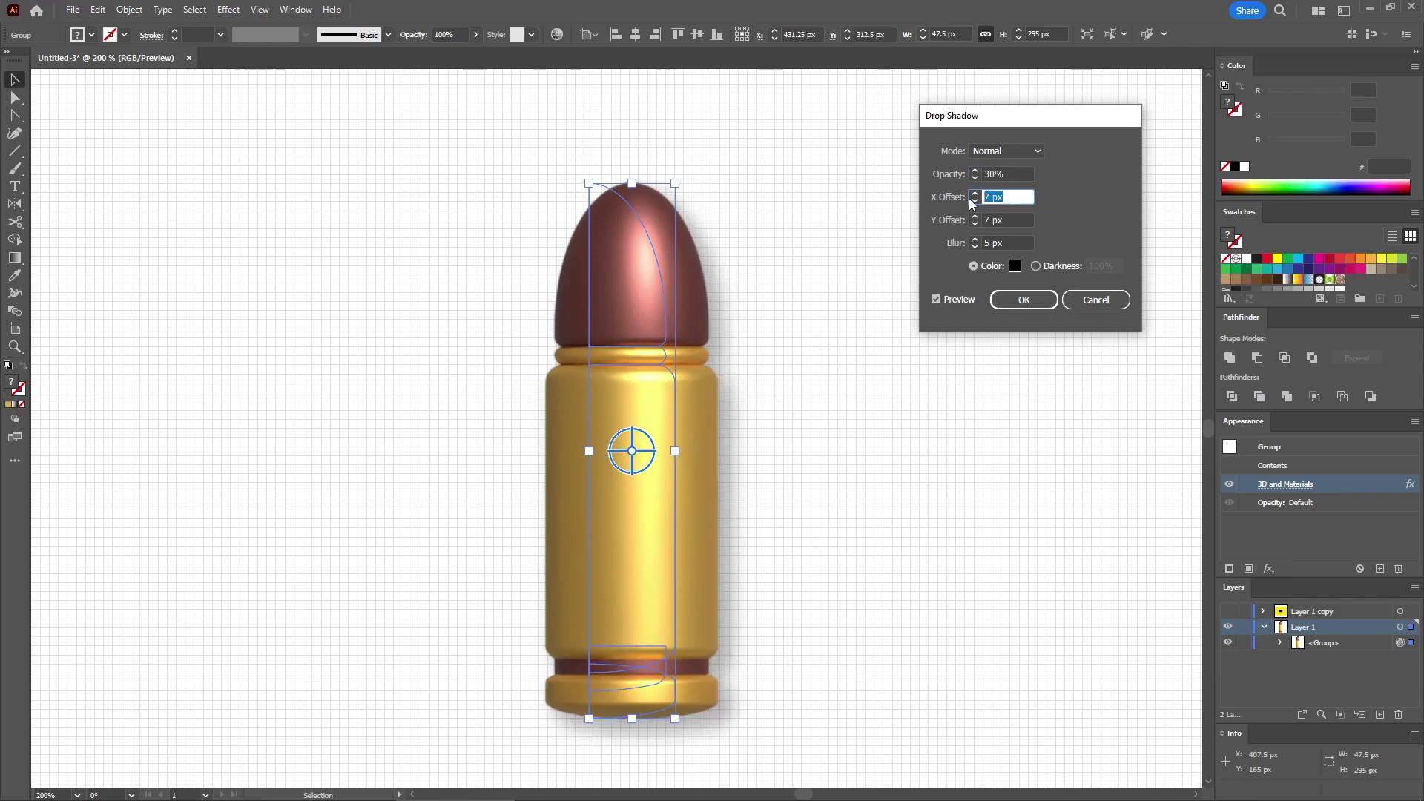
pyautogui.write('15')
pyautogui.press('Tab')
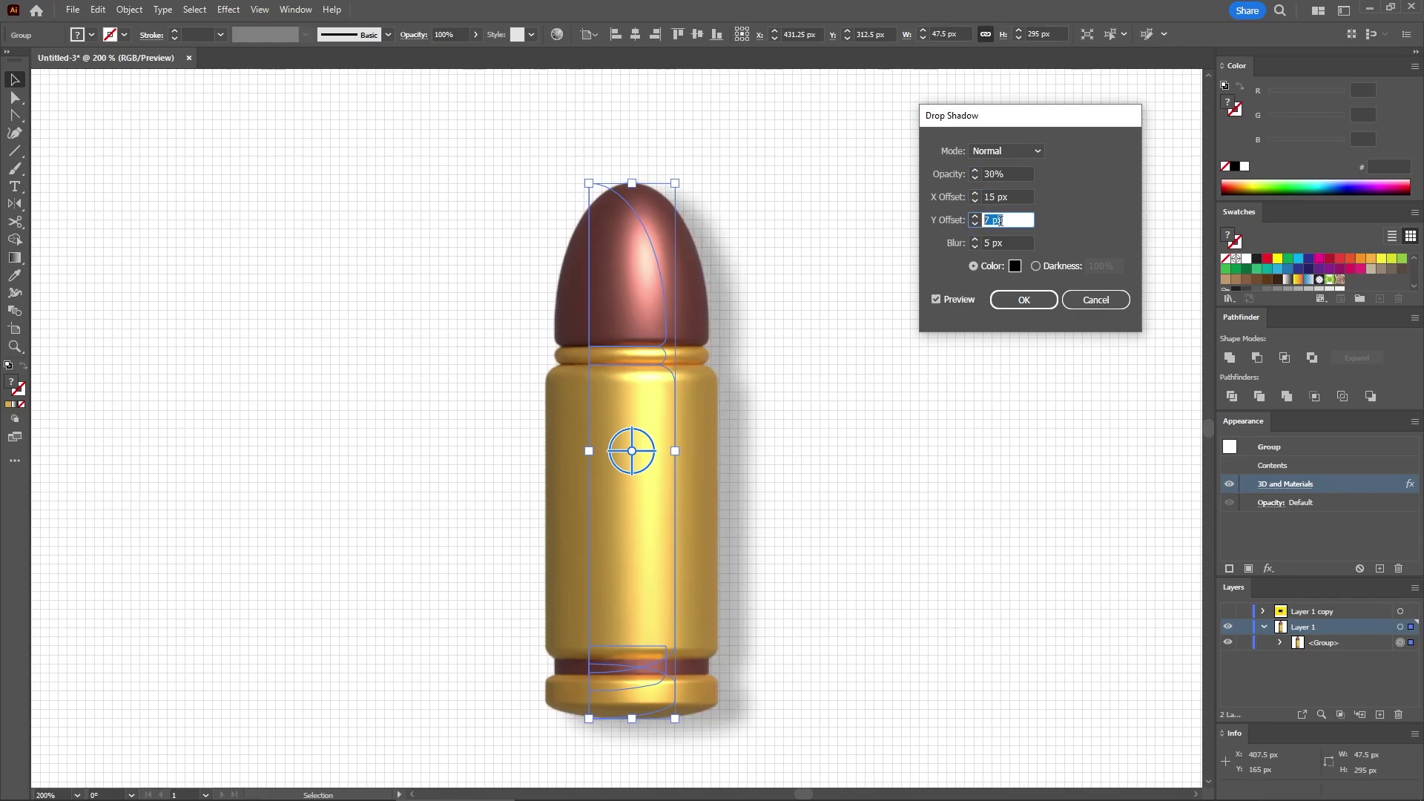
pyautogui.write('15')
pyautogui.press('Tab')
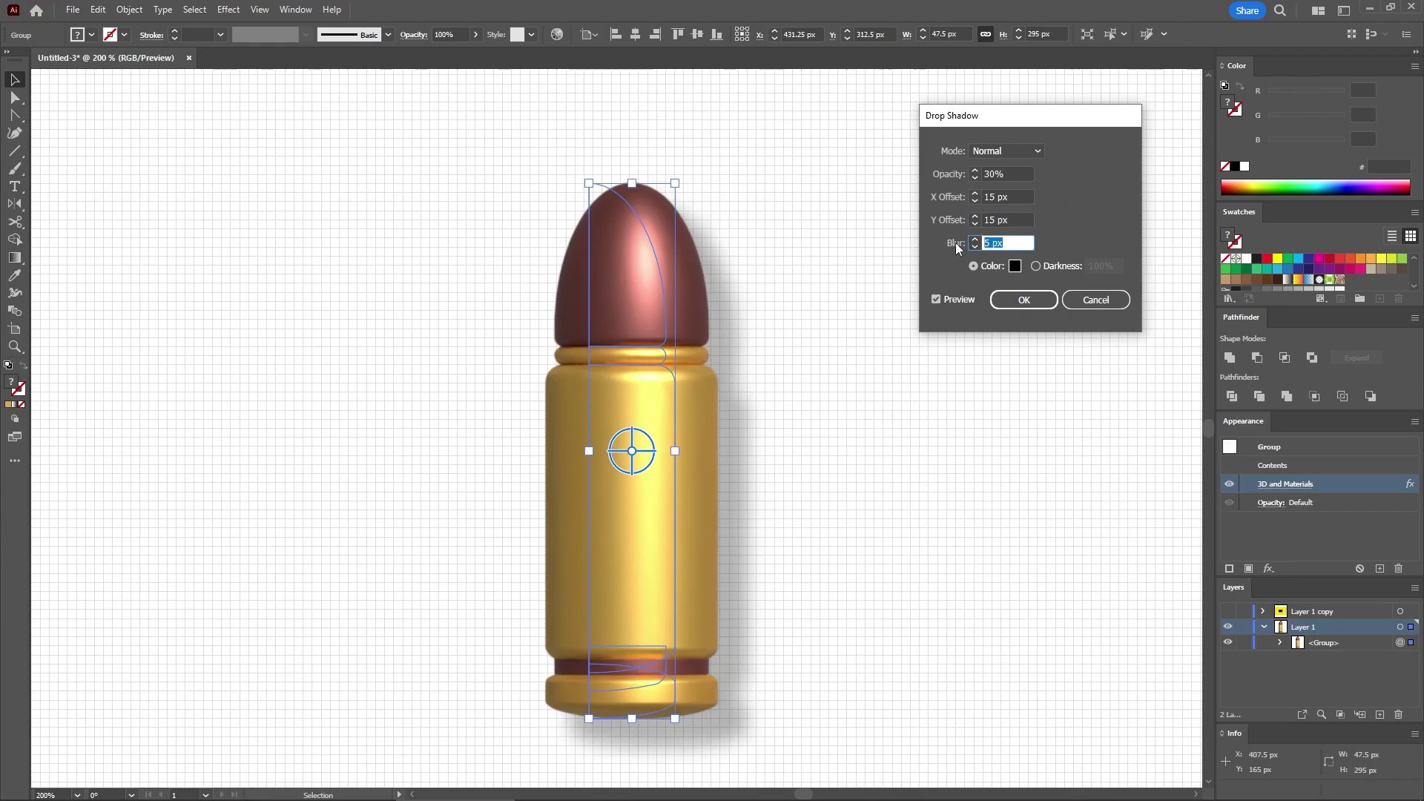
pyautogui.write('25')
pyautogui.click(1017, 221)
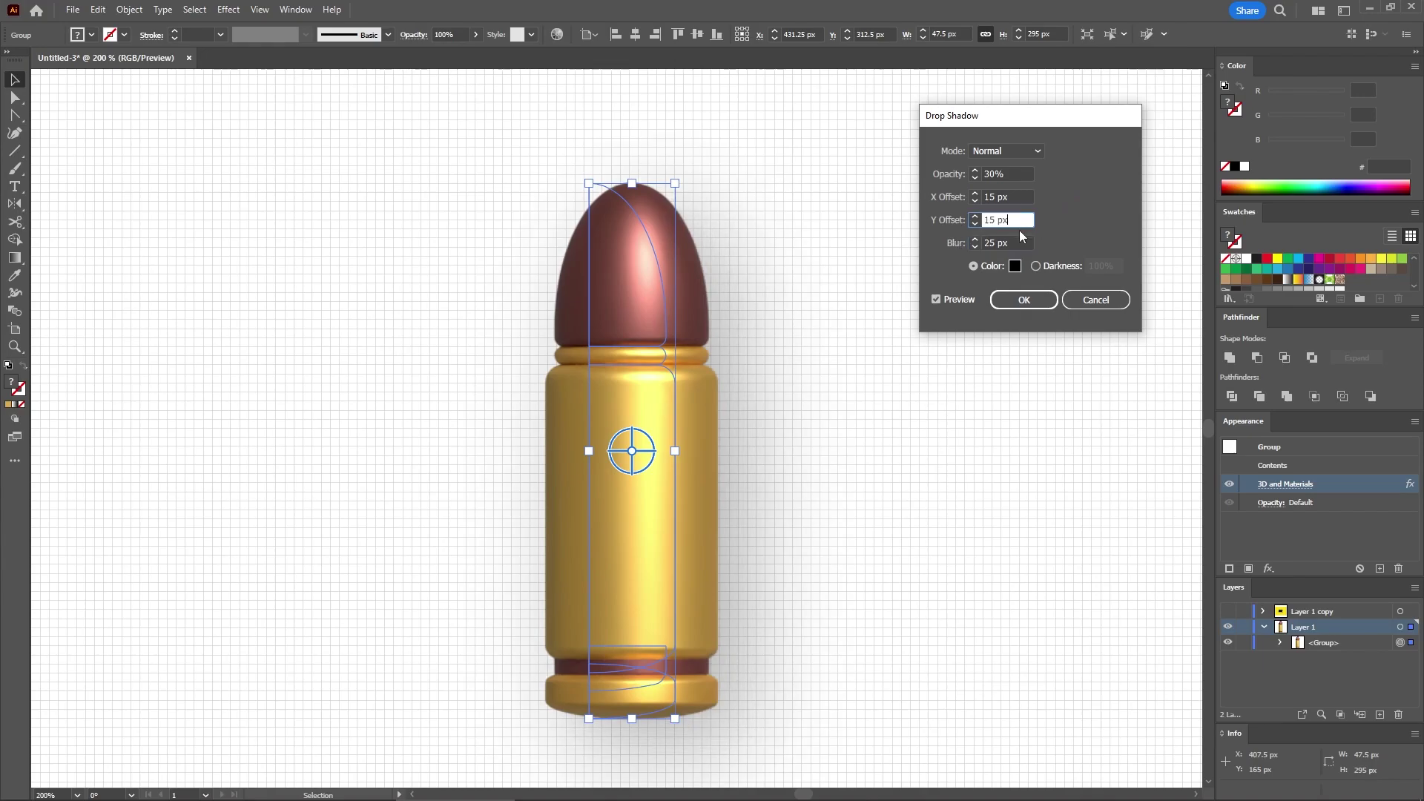
pyautogui.click(1014, 266)
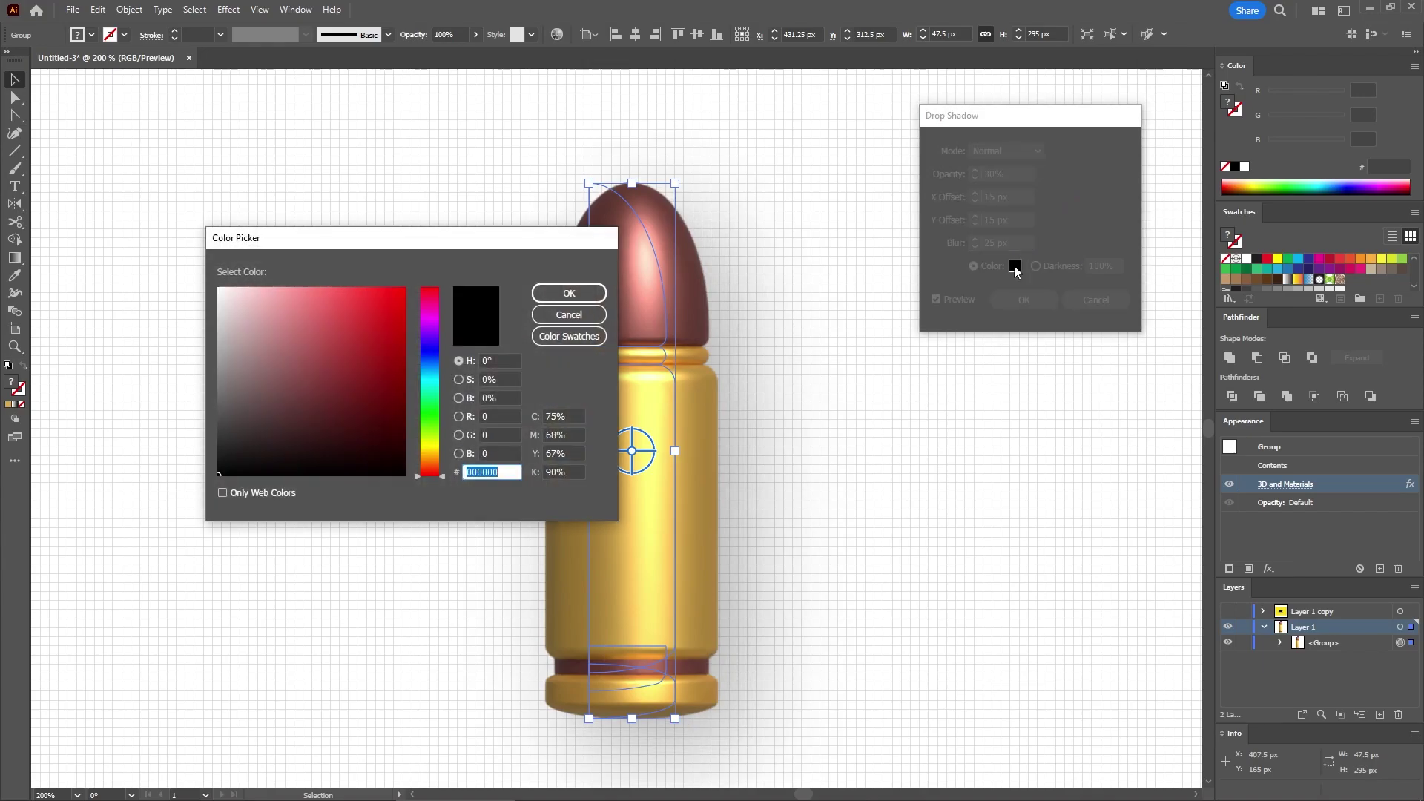
pyautogui.click(563, 294)
pyautogui.click(1035, 299)
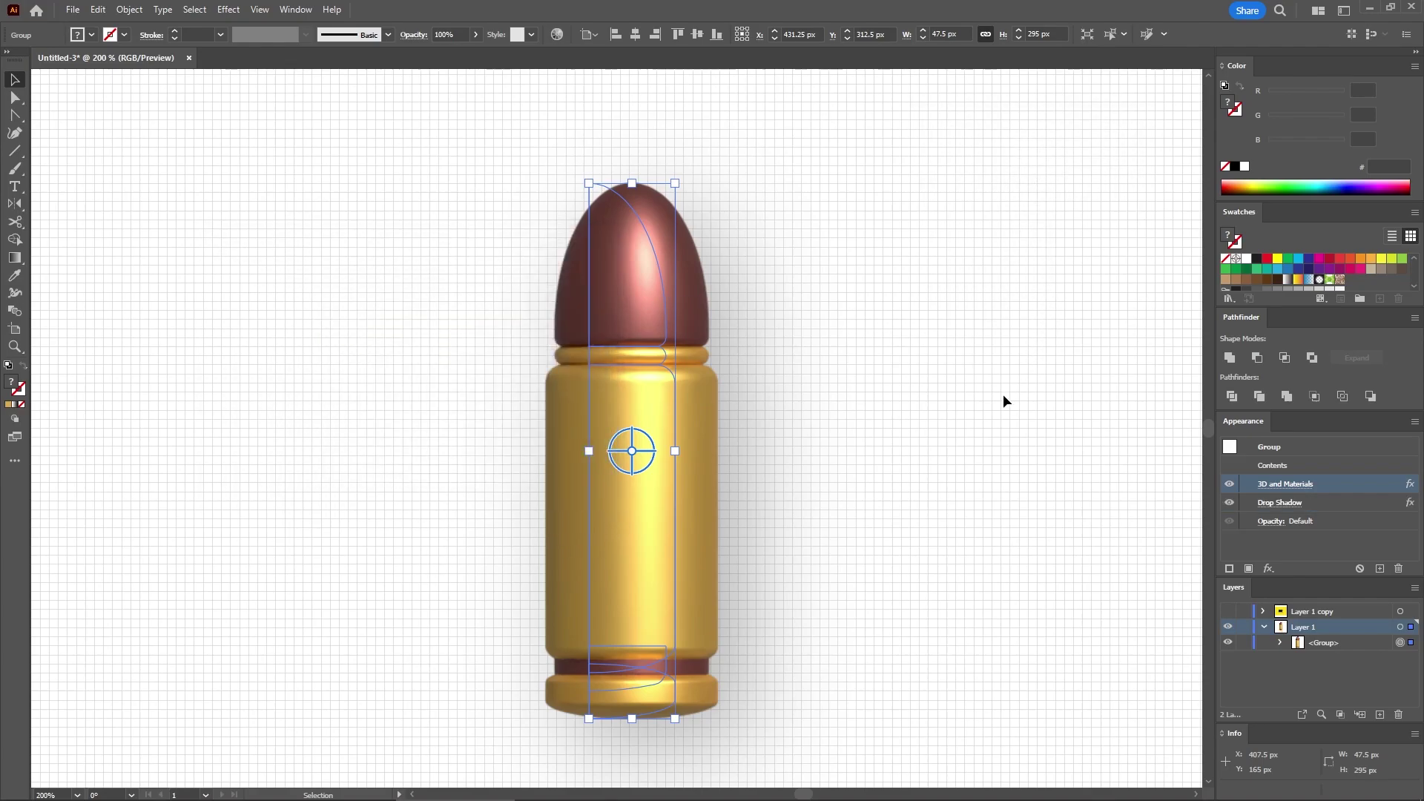
pyautogui.click(130, 8)
# Step: Expand the bullet's appearance and rotate it 90° to lie horizontally
pyautogui.click(176, 216)
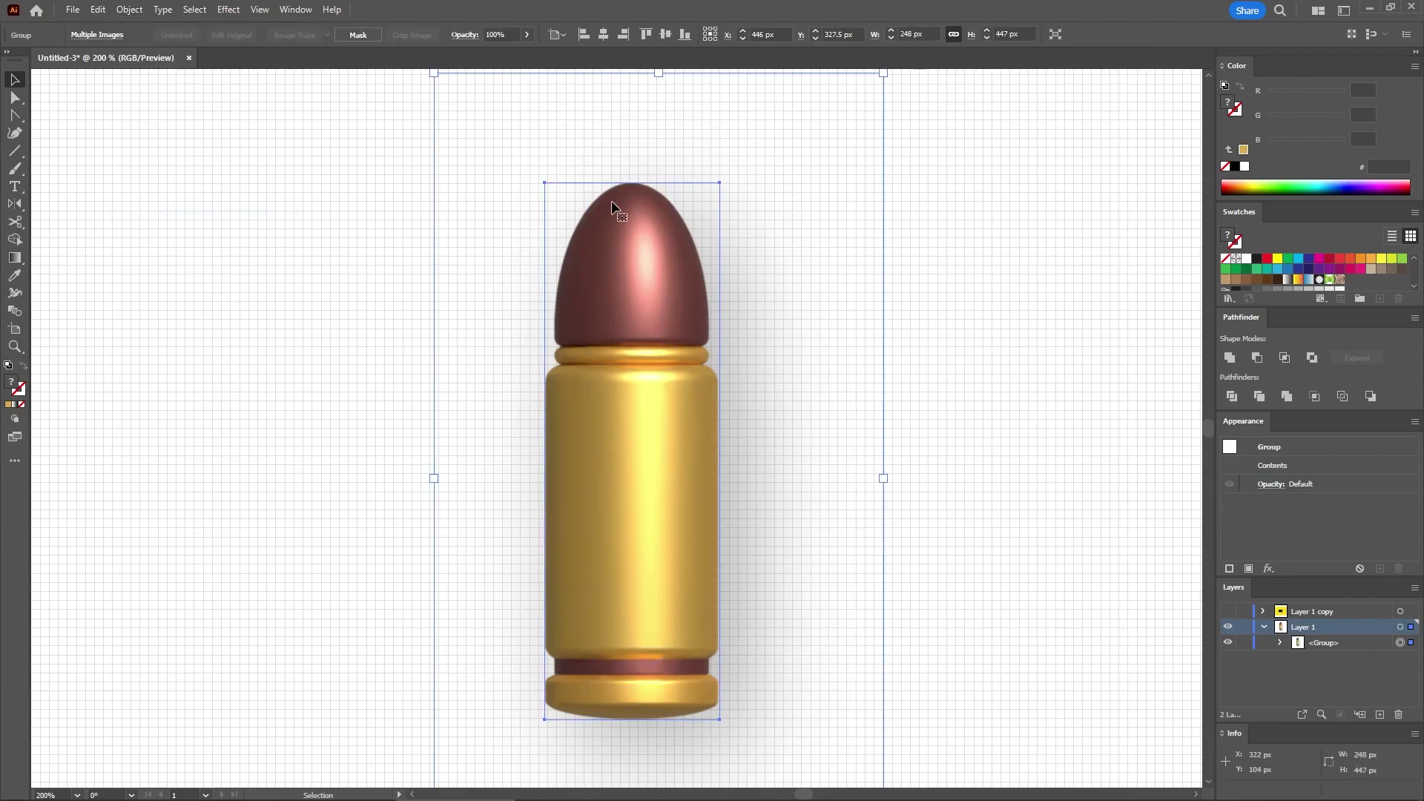
pyautogui.moveTo(896, 71); pyautogui.dragTo(1004, 566)
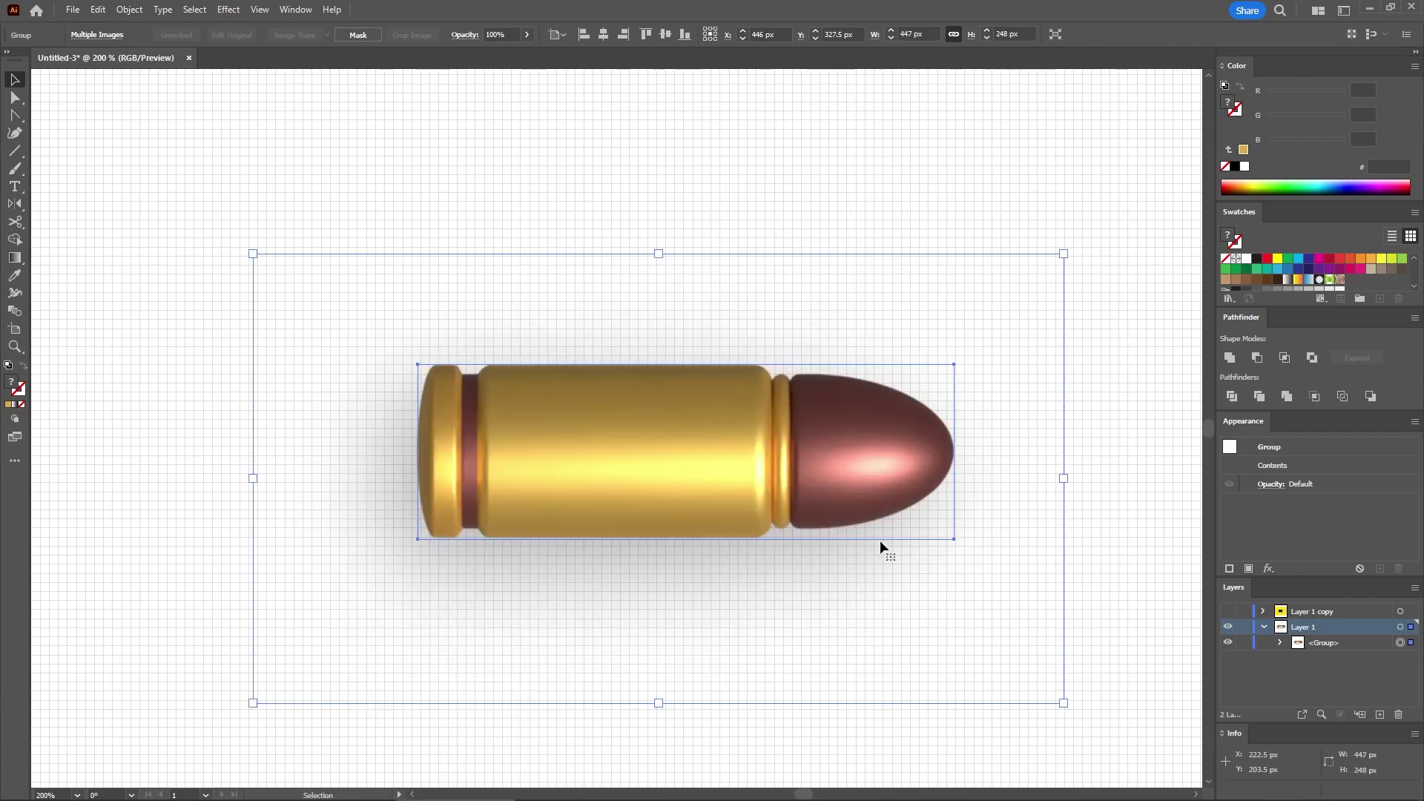
pyautogui.click(801, 163)
# Step: Select the inner bullet group with Direct Selection and switch to the Reflect tool
pyautogui.press('a')
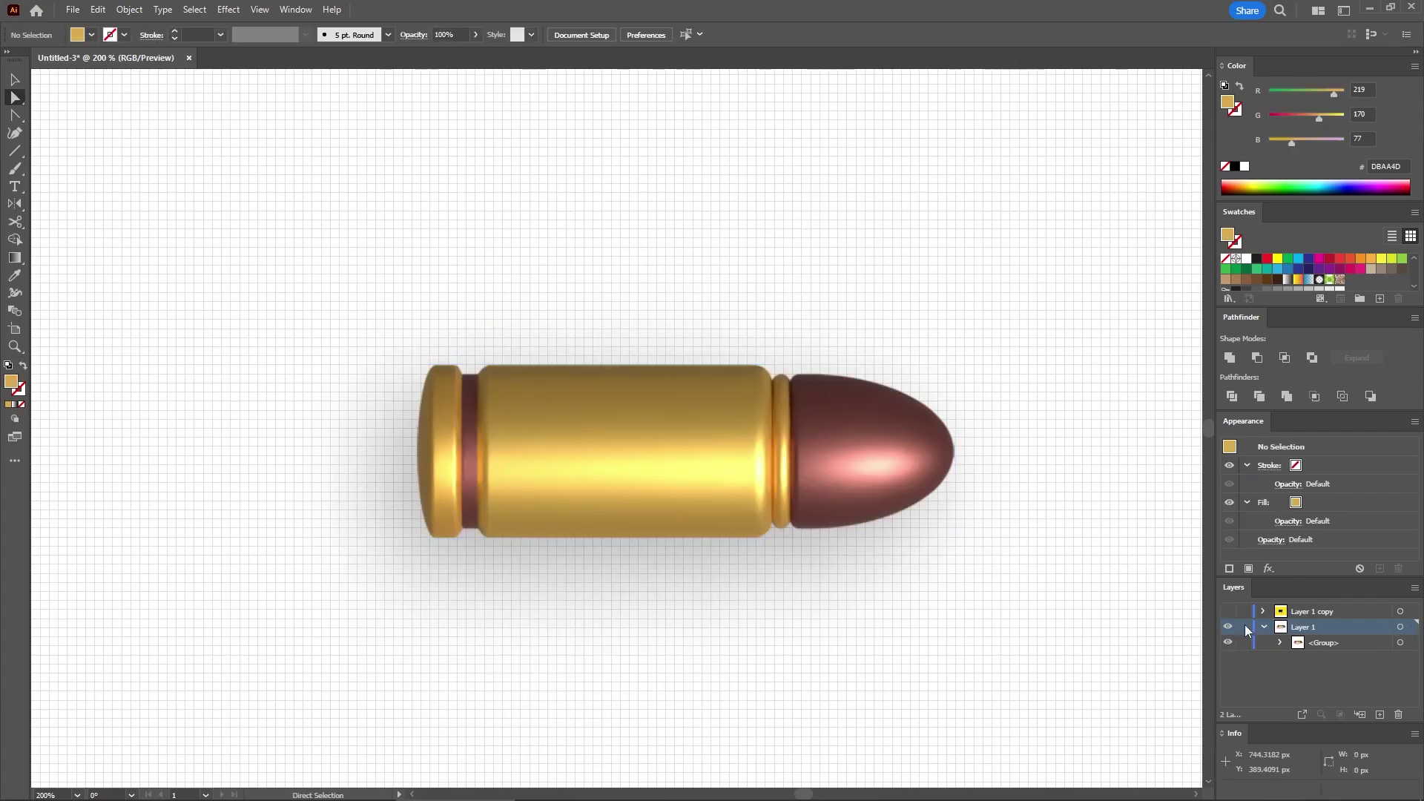
pyautogui.click(1279, 642)
pyautogui.click(1400, 658)
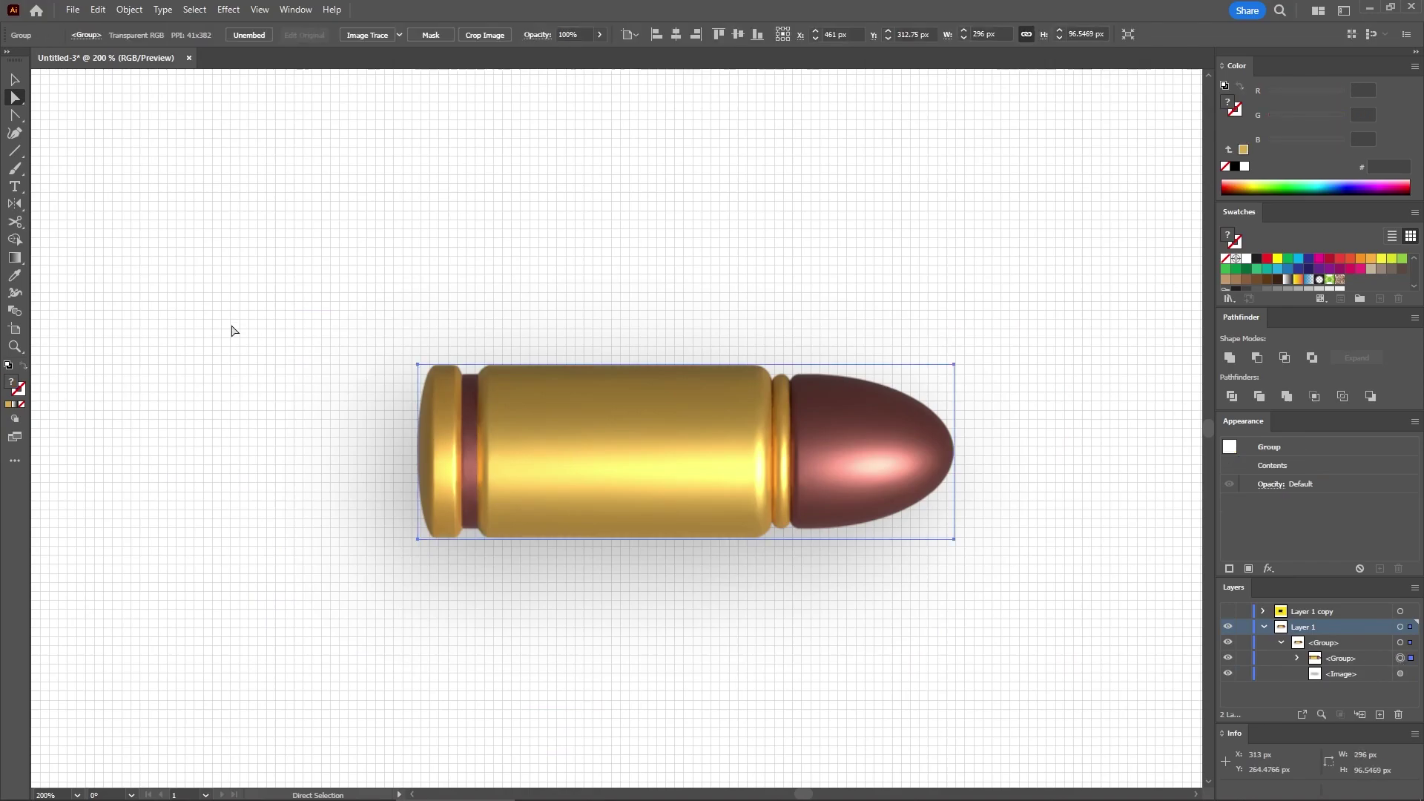
pyautogui.click(20, 209)
# Step: Mirror the bullet across its horizontal axis so its tip points right
pyautogui.moveTo(636, 451); pyautogui.dragTo(635, 415)
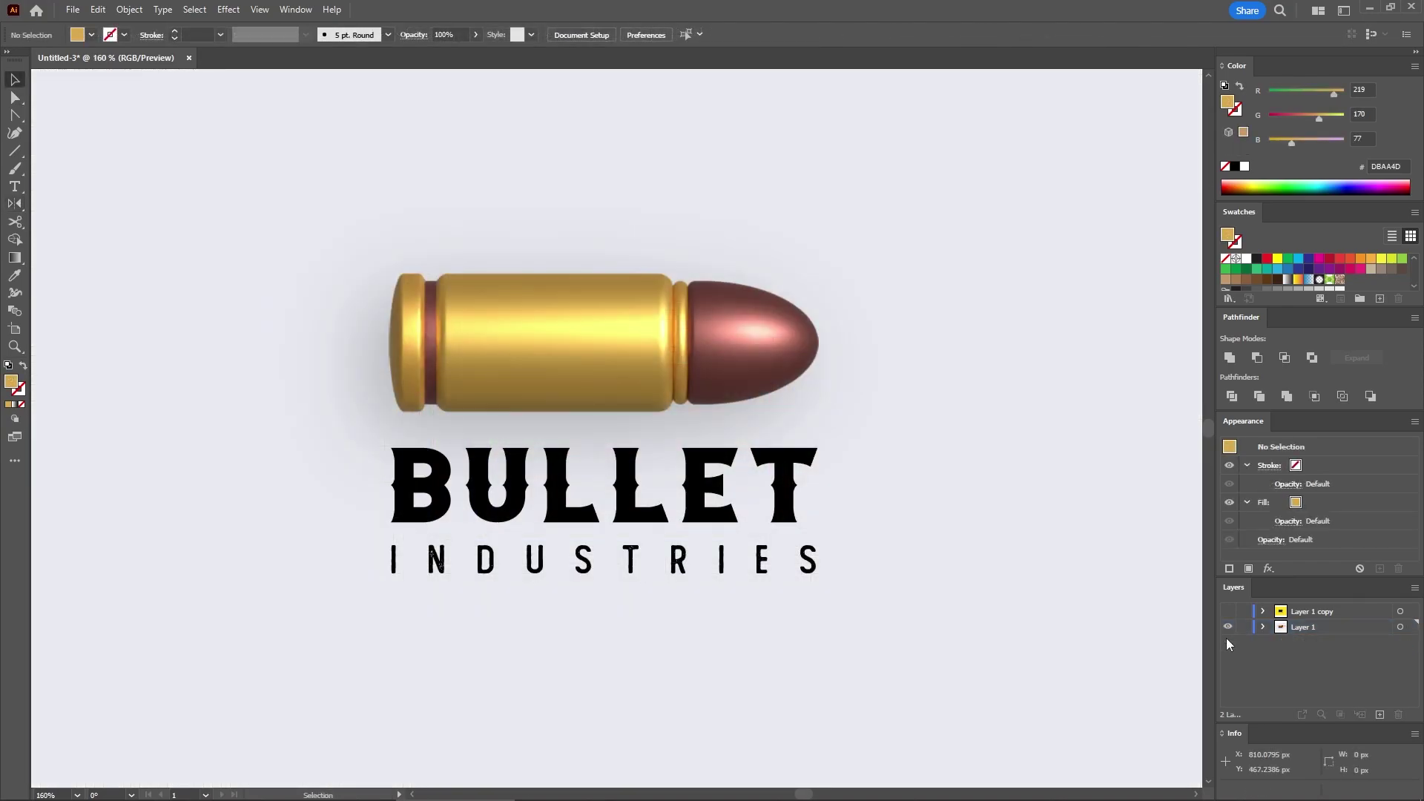